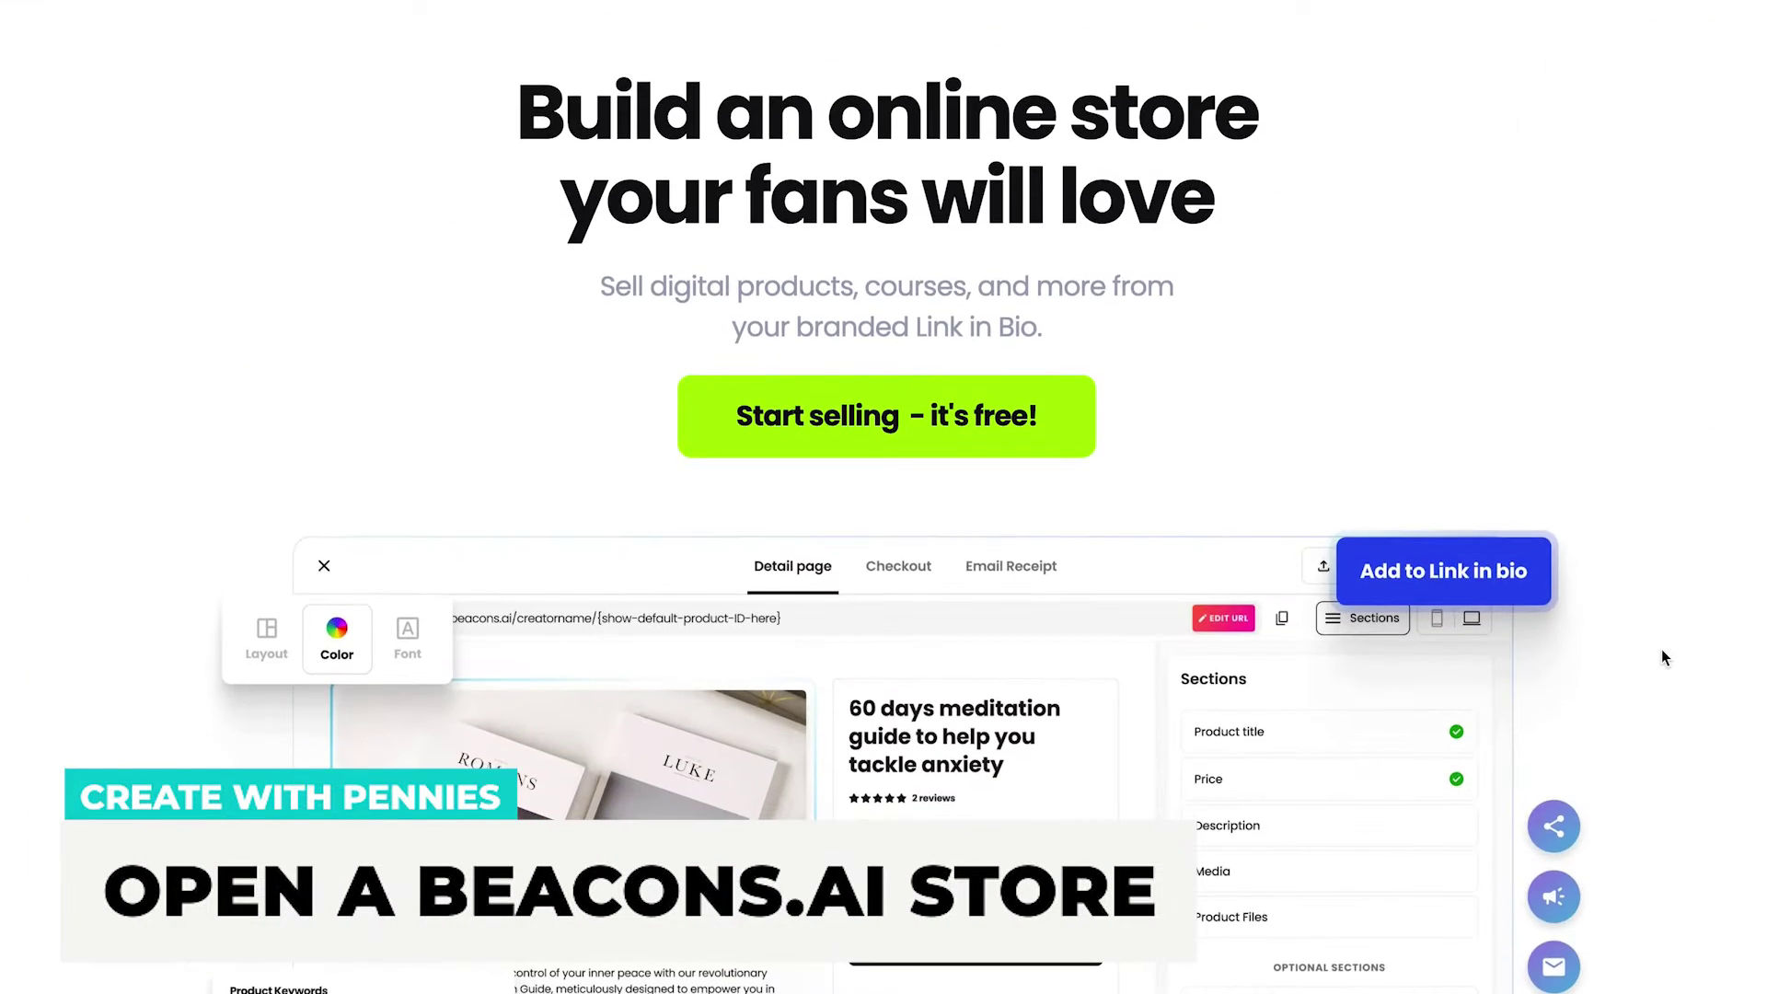
Scroll through the Store and Email marketing feature pages on Beacons.ai.
{"action": "scroll", "coordinate": [1660, 649], "scroll_direction": "down", "scroll_amount": 3}
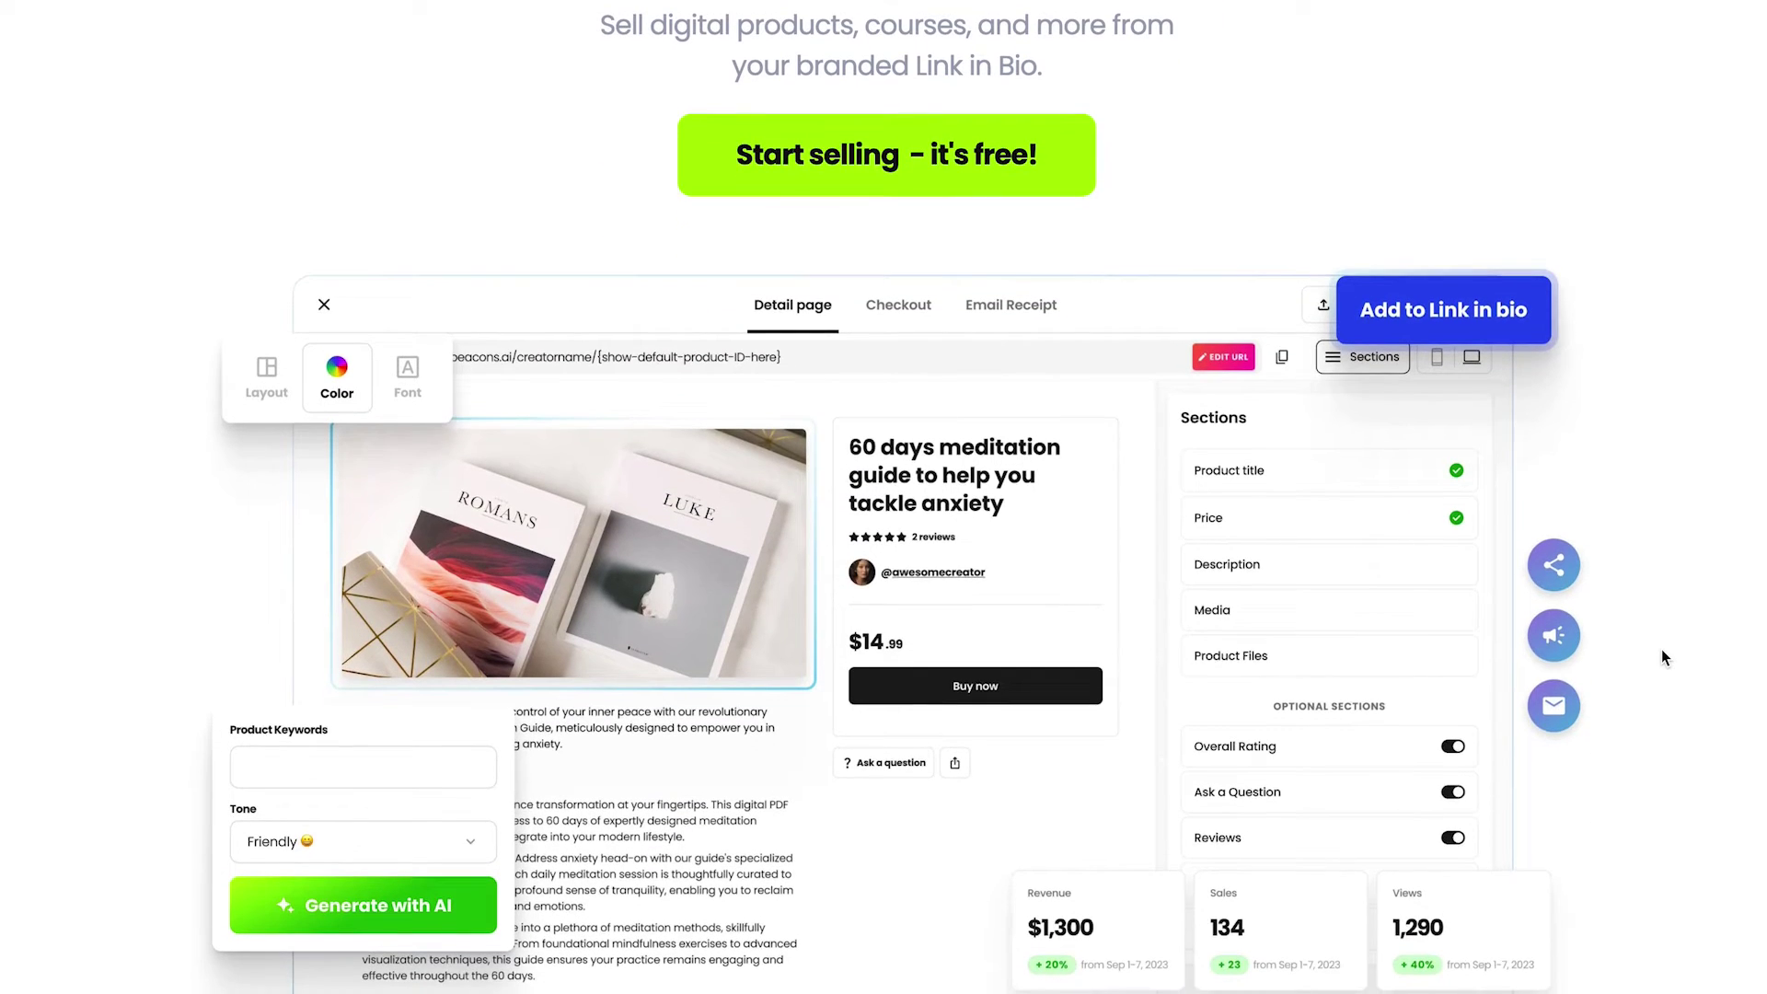
{"action": "scroll", "coordinate": [1662, 650], "scroll_direction": "down", "scroll_amount": 3}
{"action": "scroll", "coordinate": [1662, 651], "scroll_direction": "down", "scroll_amount": 6}
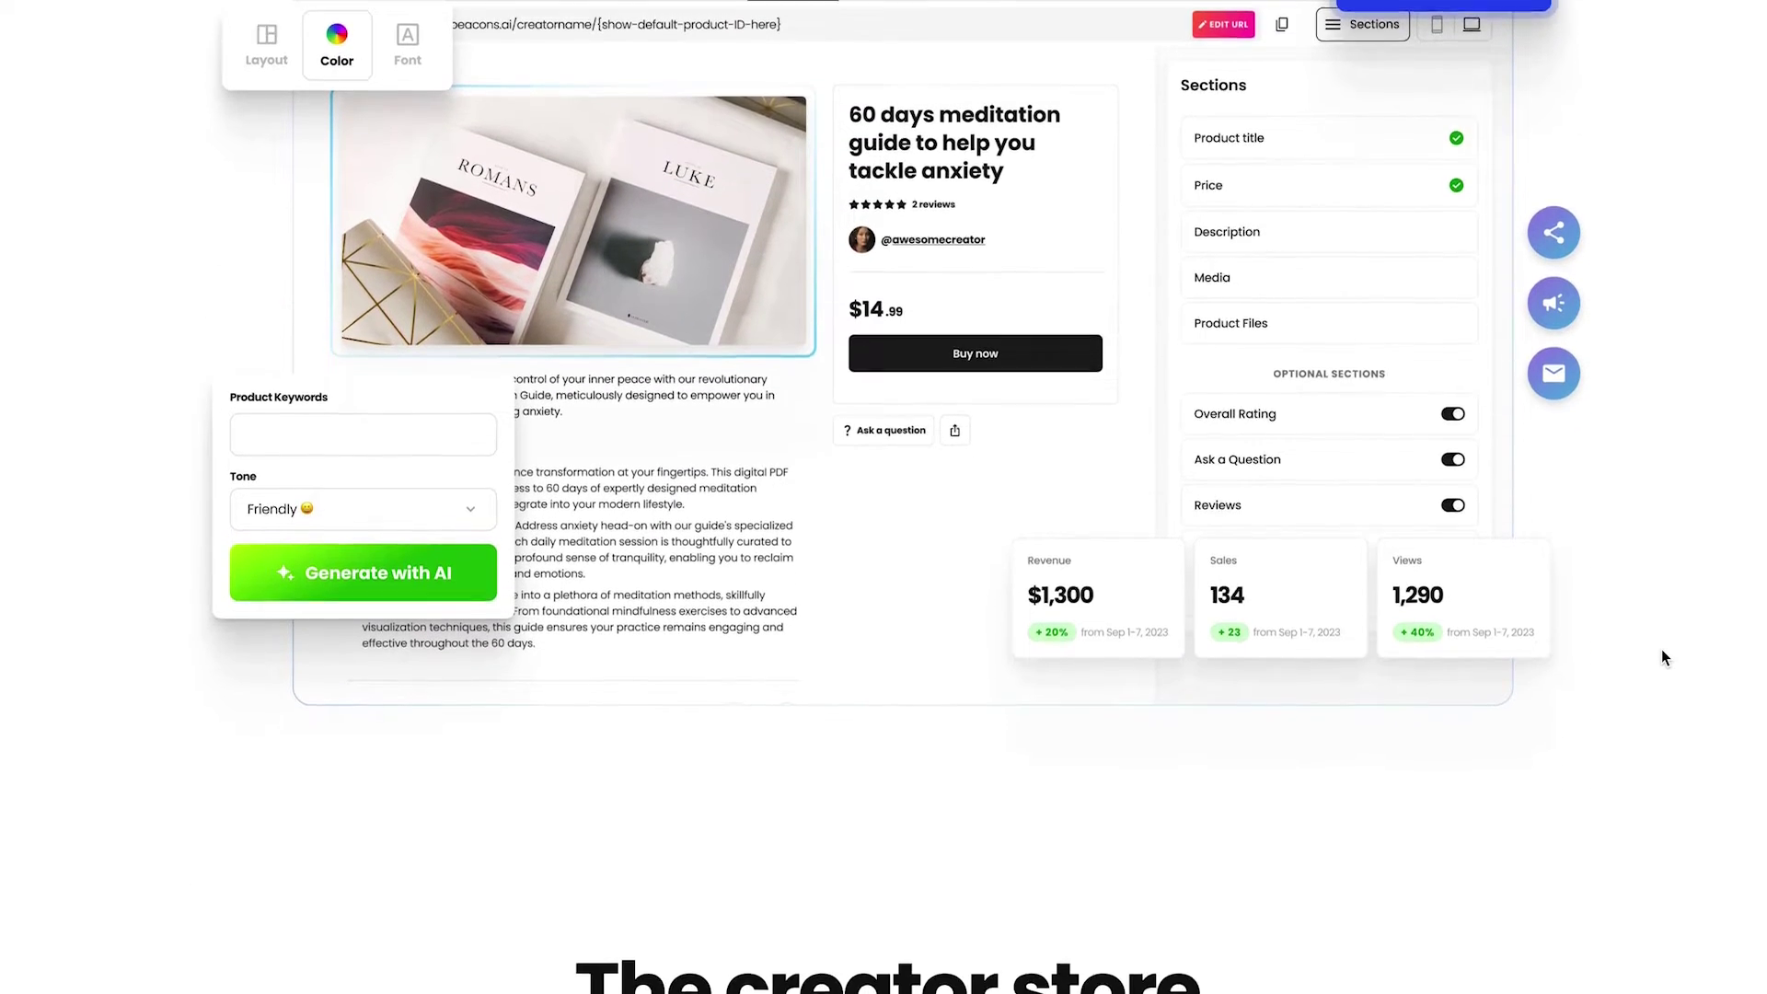
{"action": "scroll", "coordinate": [1660, 653], "scroll_direction": "down", "scroll_amount": 3}
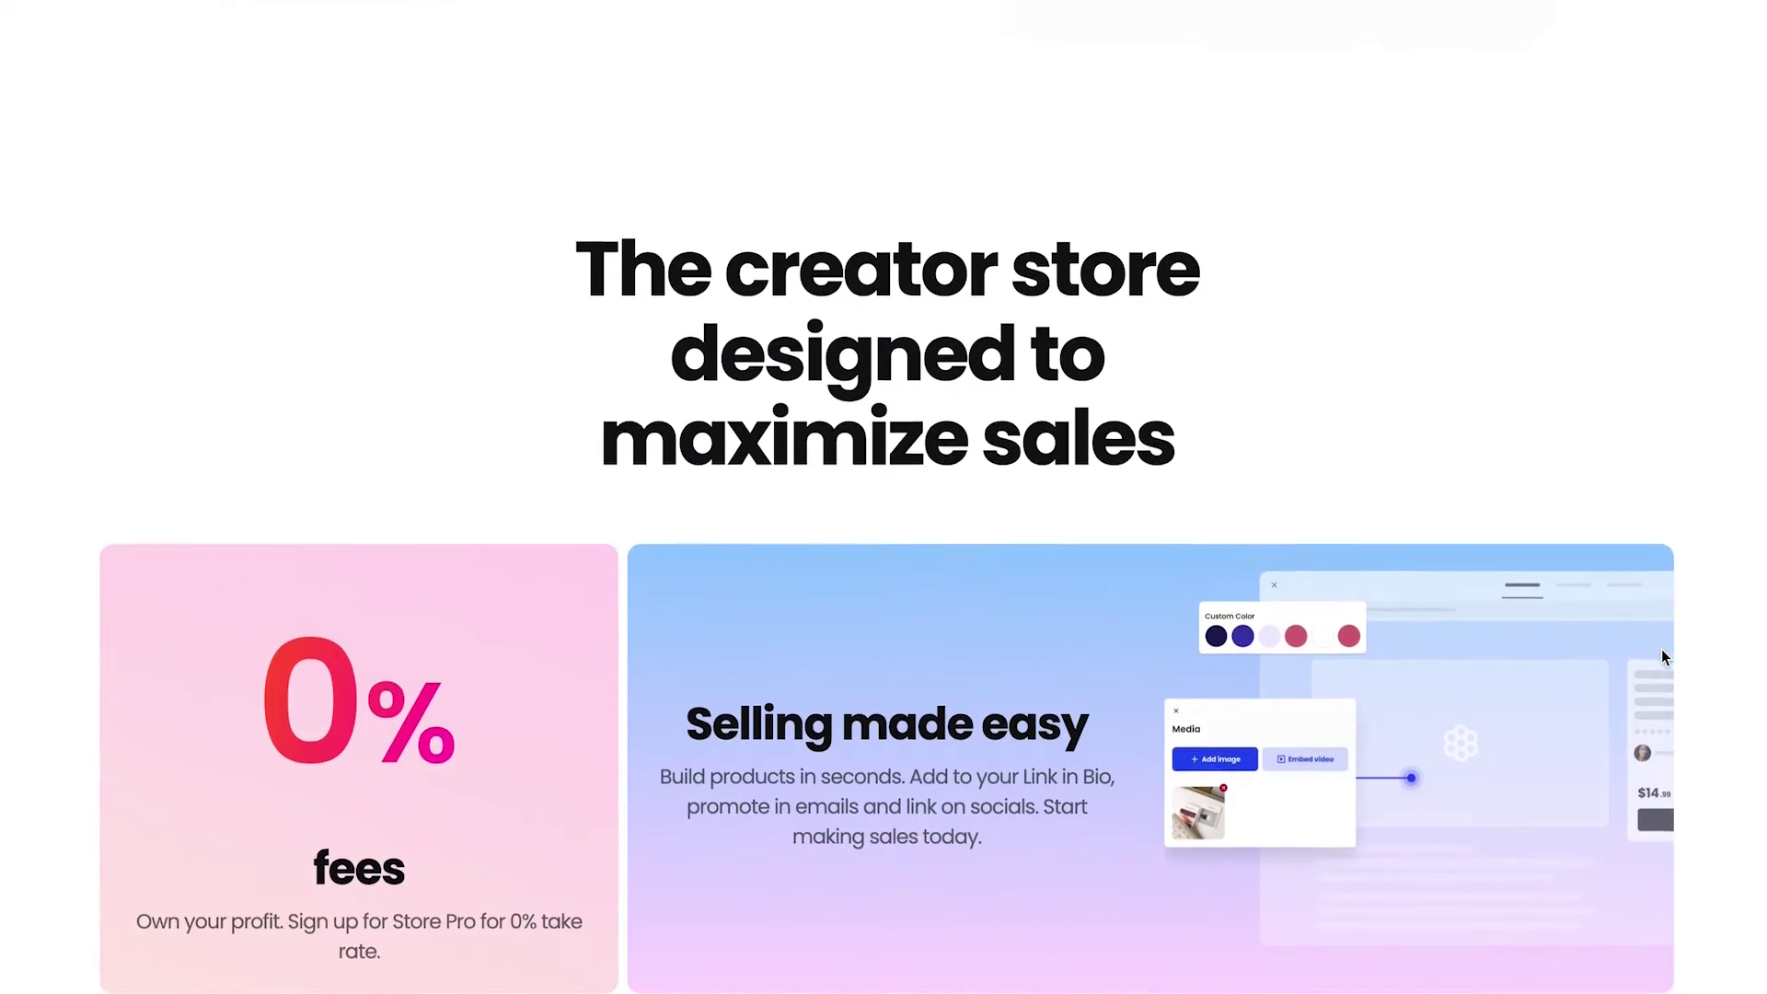
{"action": "scroll", "coordinate": [1660, 653], "scroll_direction": "down", "scroll_amount": 2}
{"action": "scroll", "coordinate": [1662, 655], "scroll_direction": "down", "scroll_amount": 2}
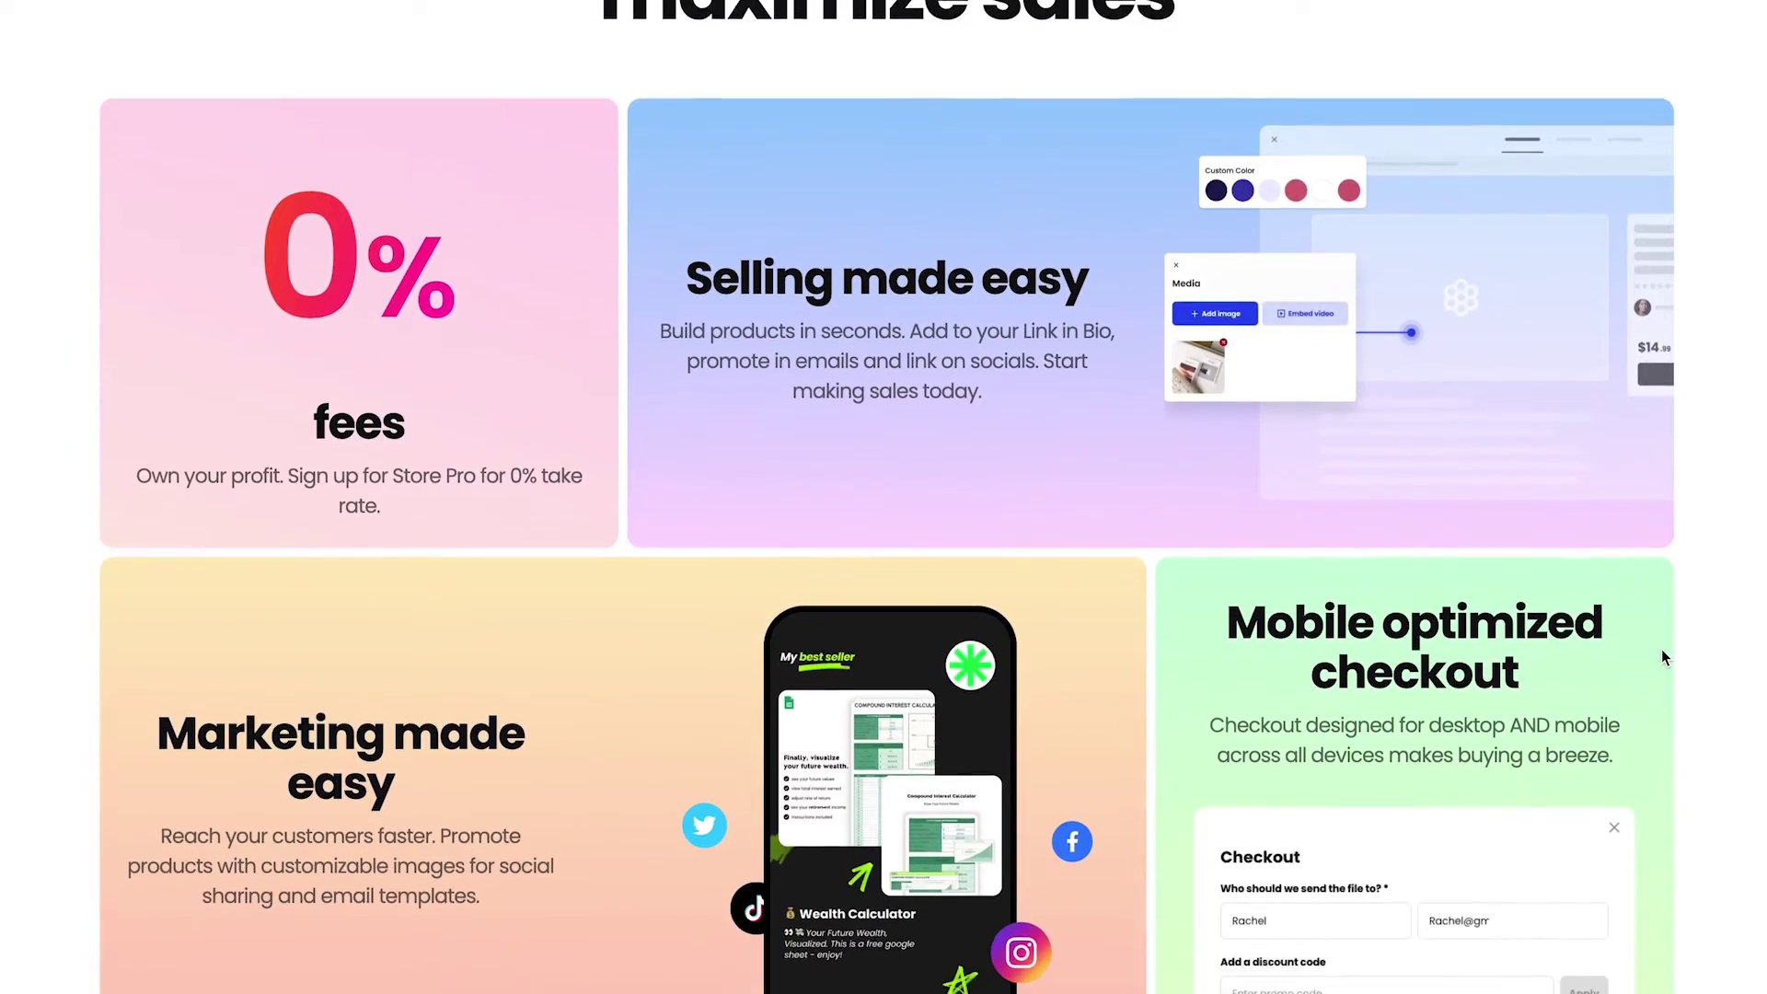
{"action": "scroll", "coordinate": [1662, 656], "scroll_direction": "down", "scroll_amount": 1}
{"action": "scroll", "coordinate": [1662, 655], "scroll_direction": "down", "scroll_amount": 2}
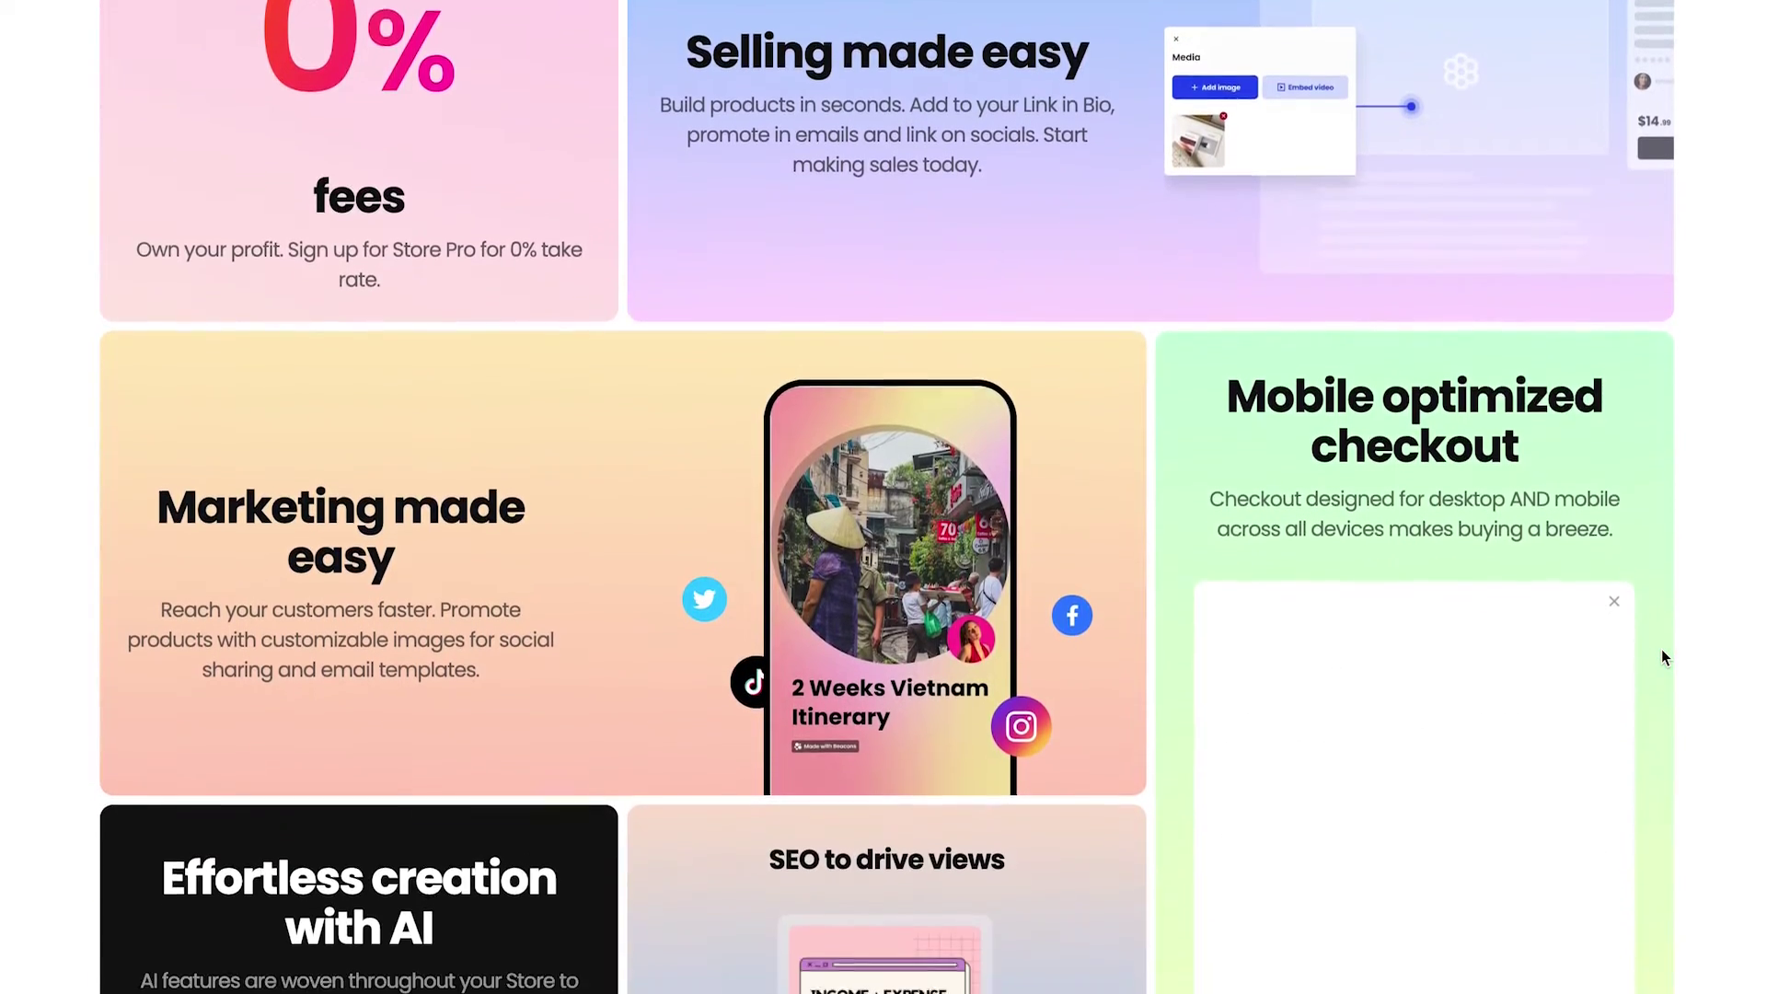
{"action": "scroll", "coordinate": [1706, 655], "scroll_direction": "down", "scroll_amount": 2}
{"action": "scroll", "coordinate": [1704, 648], "scroll_direction": "down", "scroll_amount": 1}
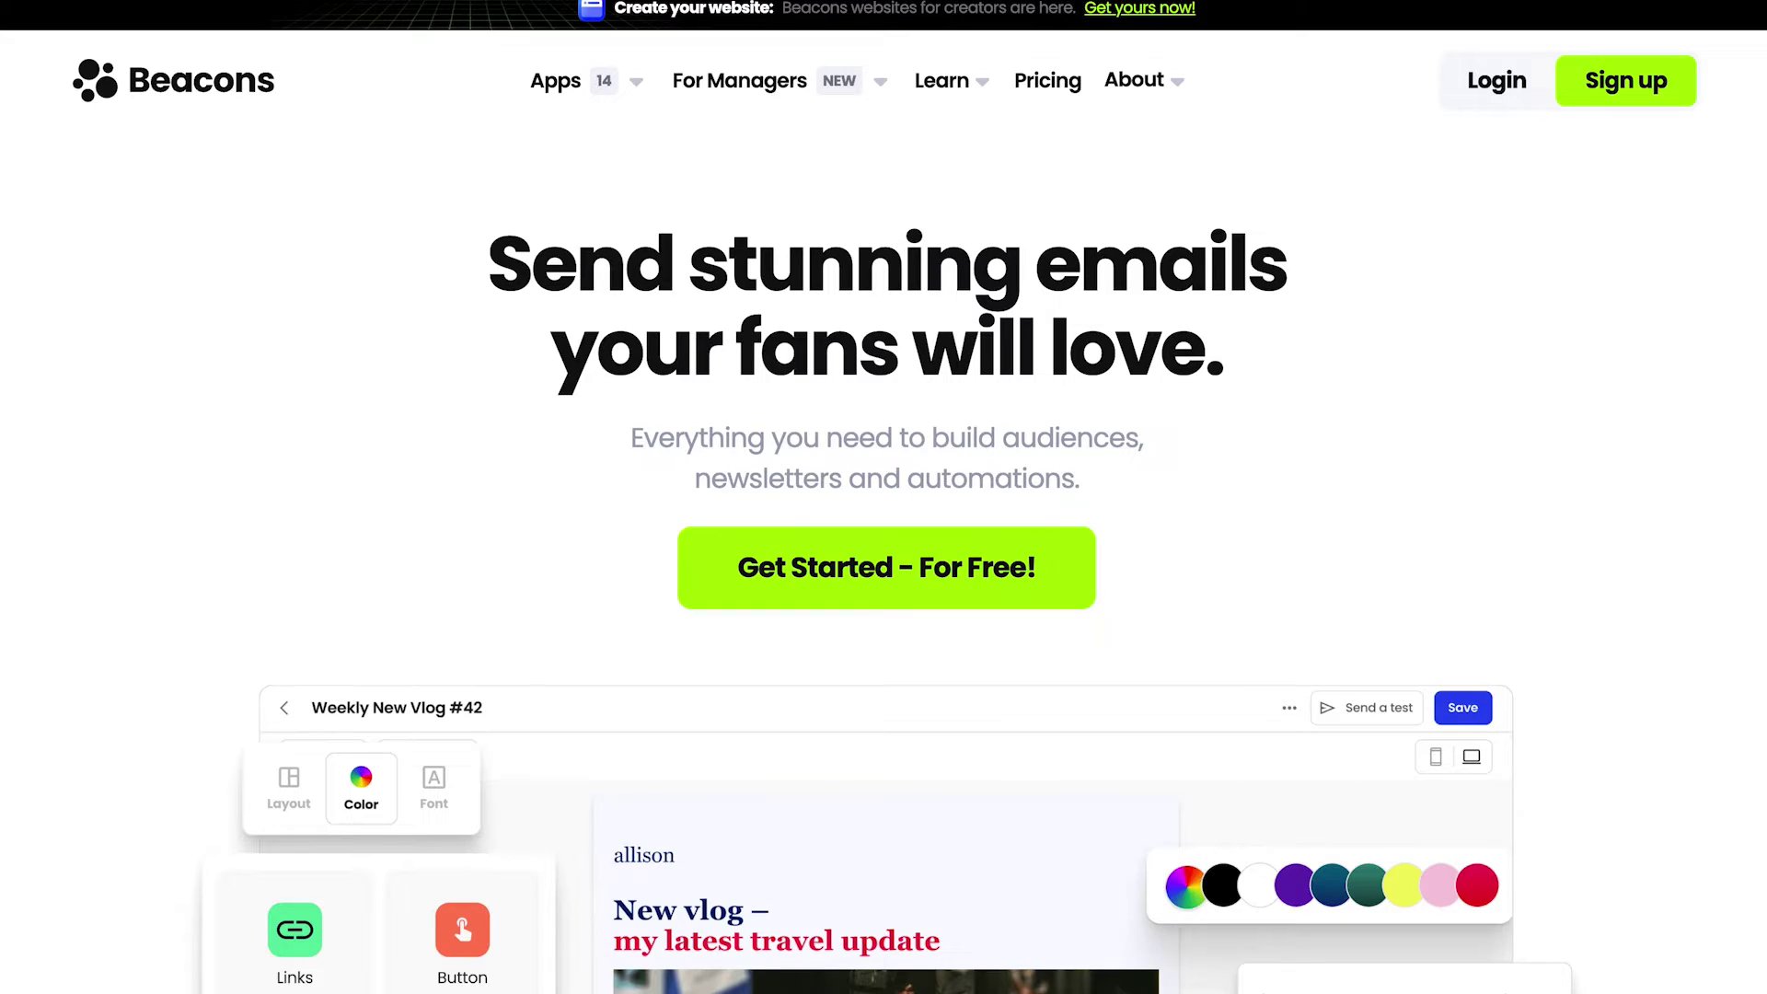
{"action": "scroll", "coordinate": [887, 497], "scroll_direction": "down", "scroll_amount": 8}
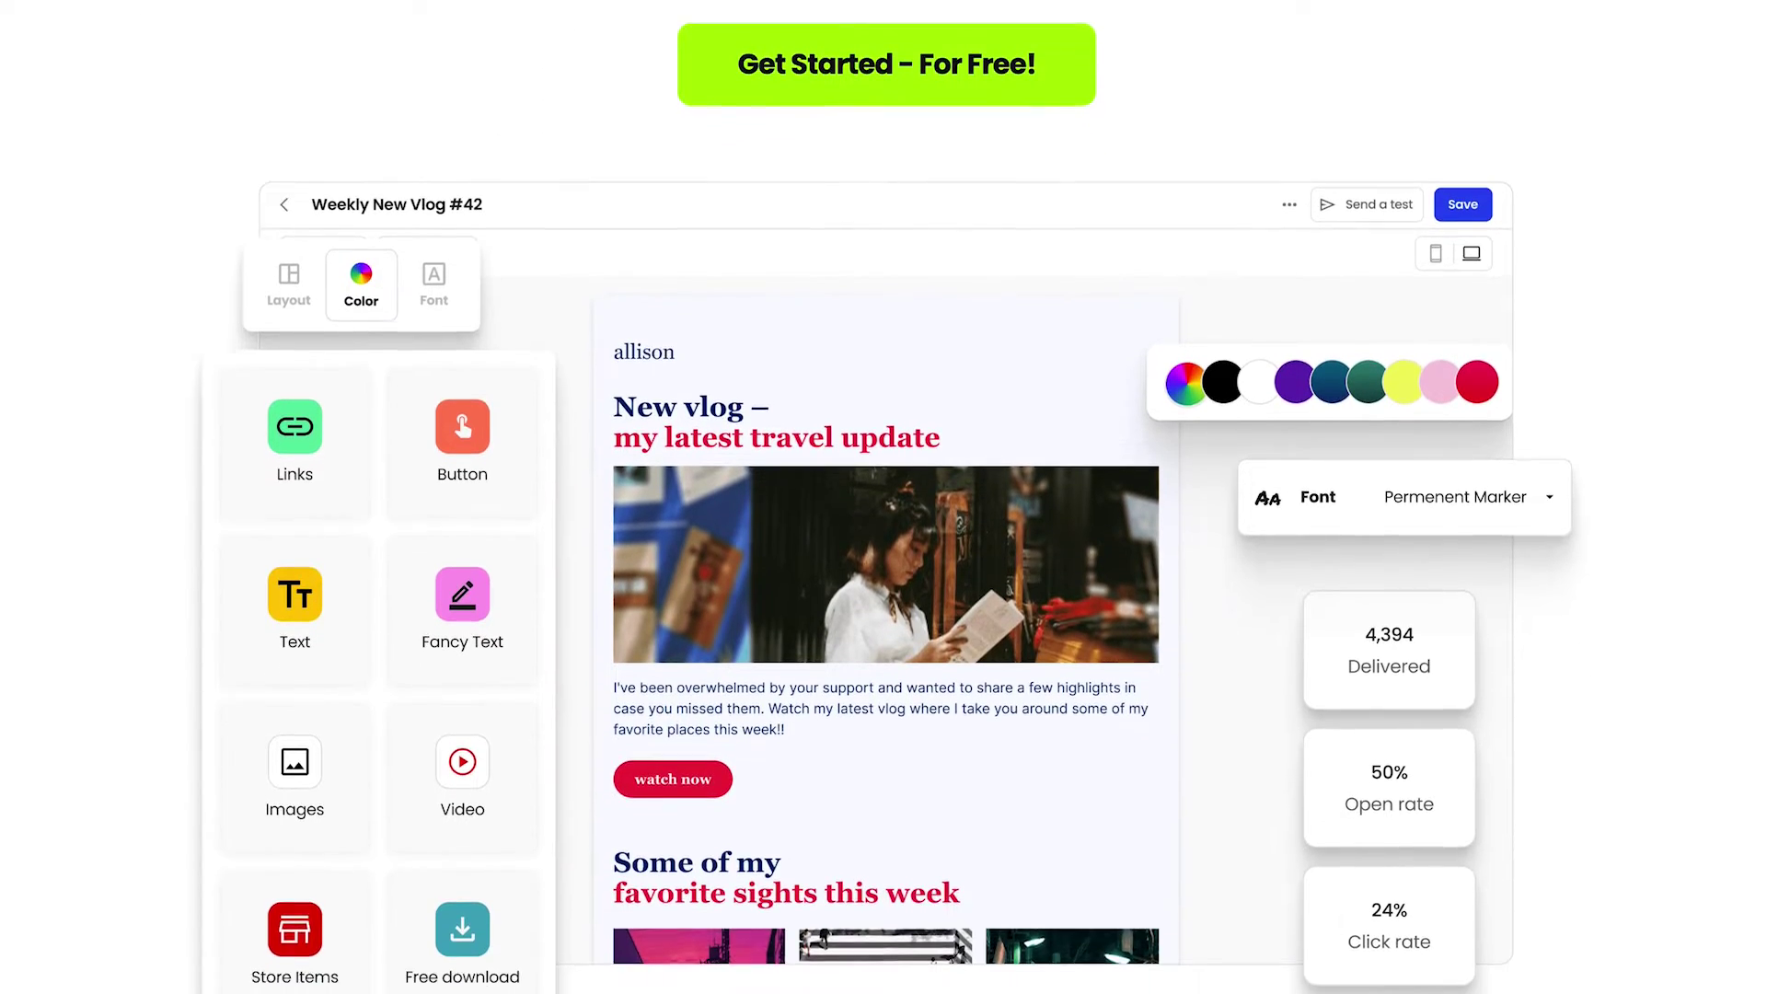
{"action": "scroll", "coordinate": [887, 497], "scroll_direction": "down", "scroll_amount": 9}
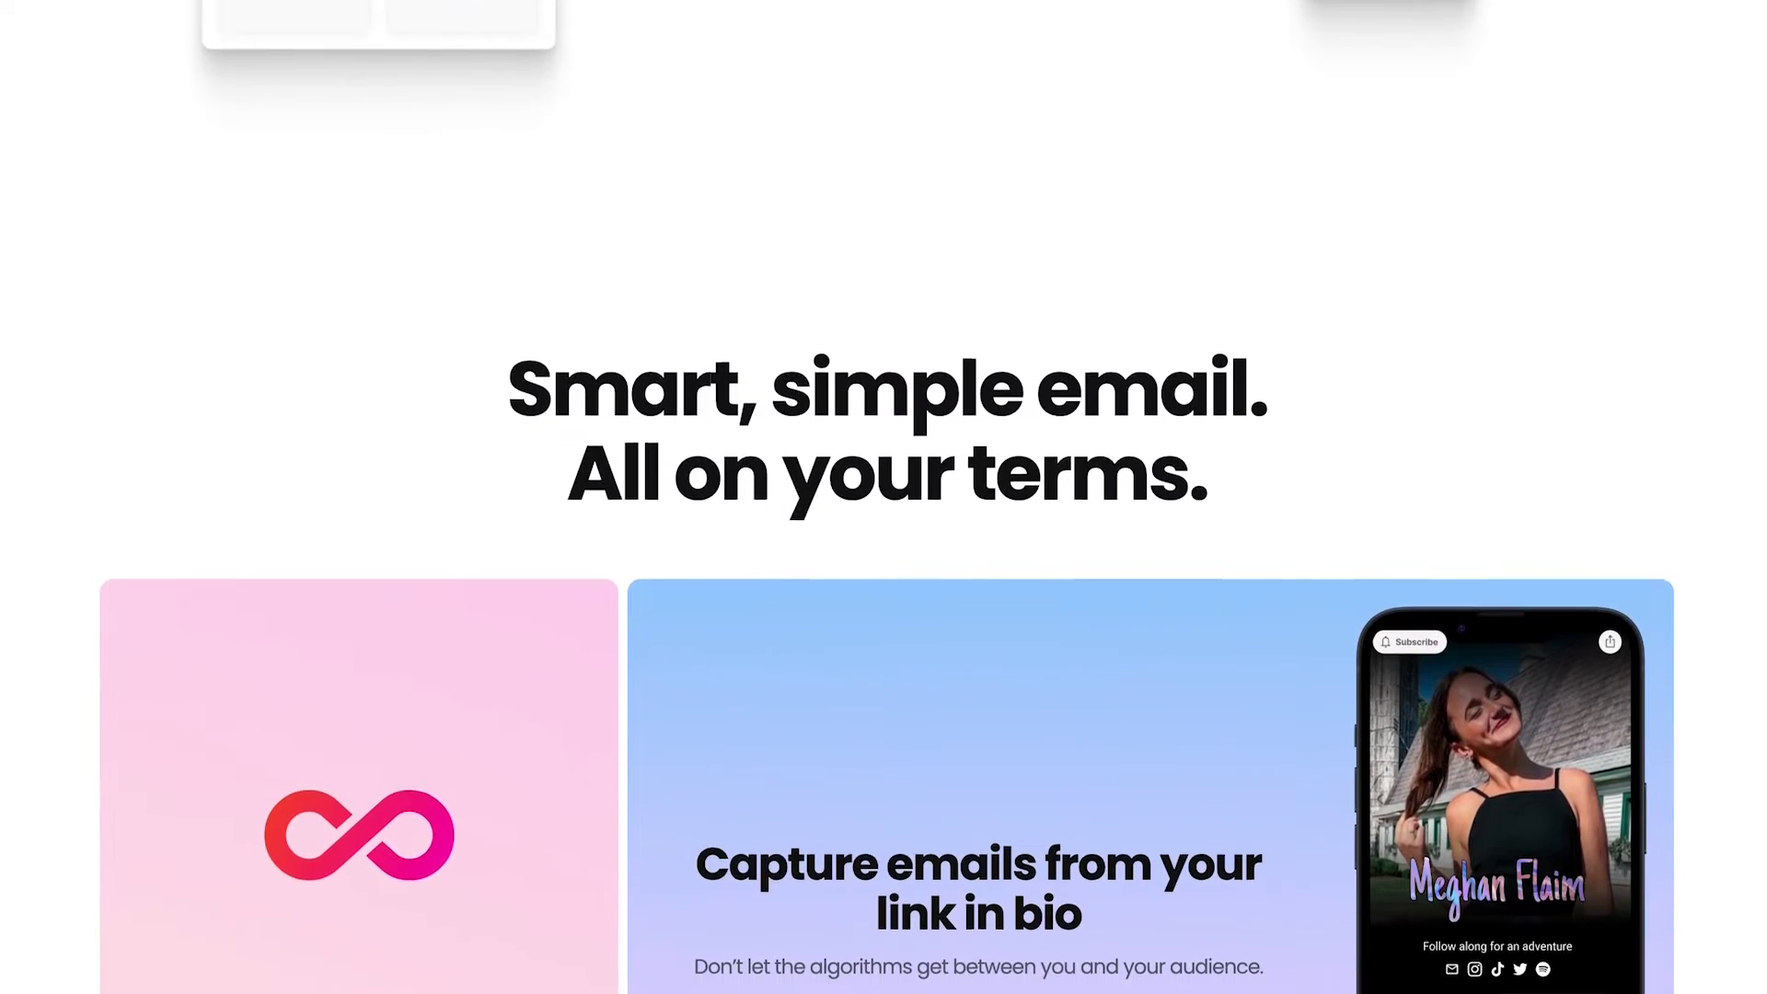
{"action": "scroll", "coordinate": [994, 267], "scroll_direction": "down", "scroll_amount": 10}
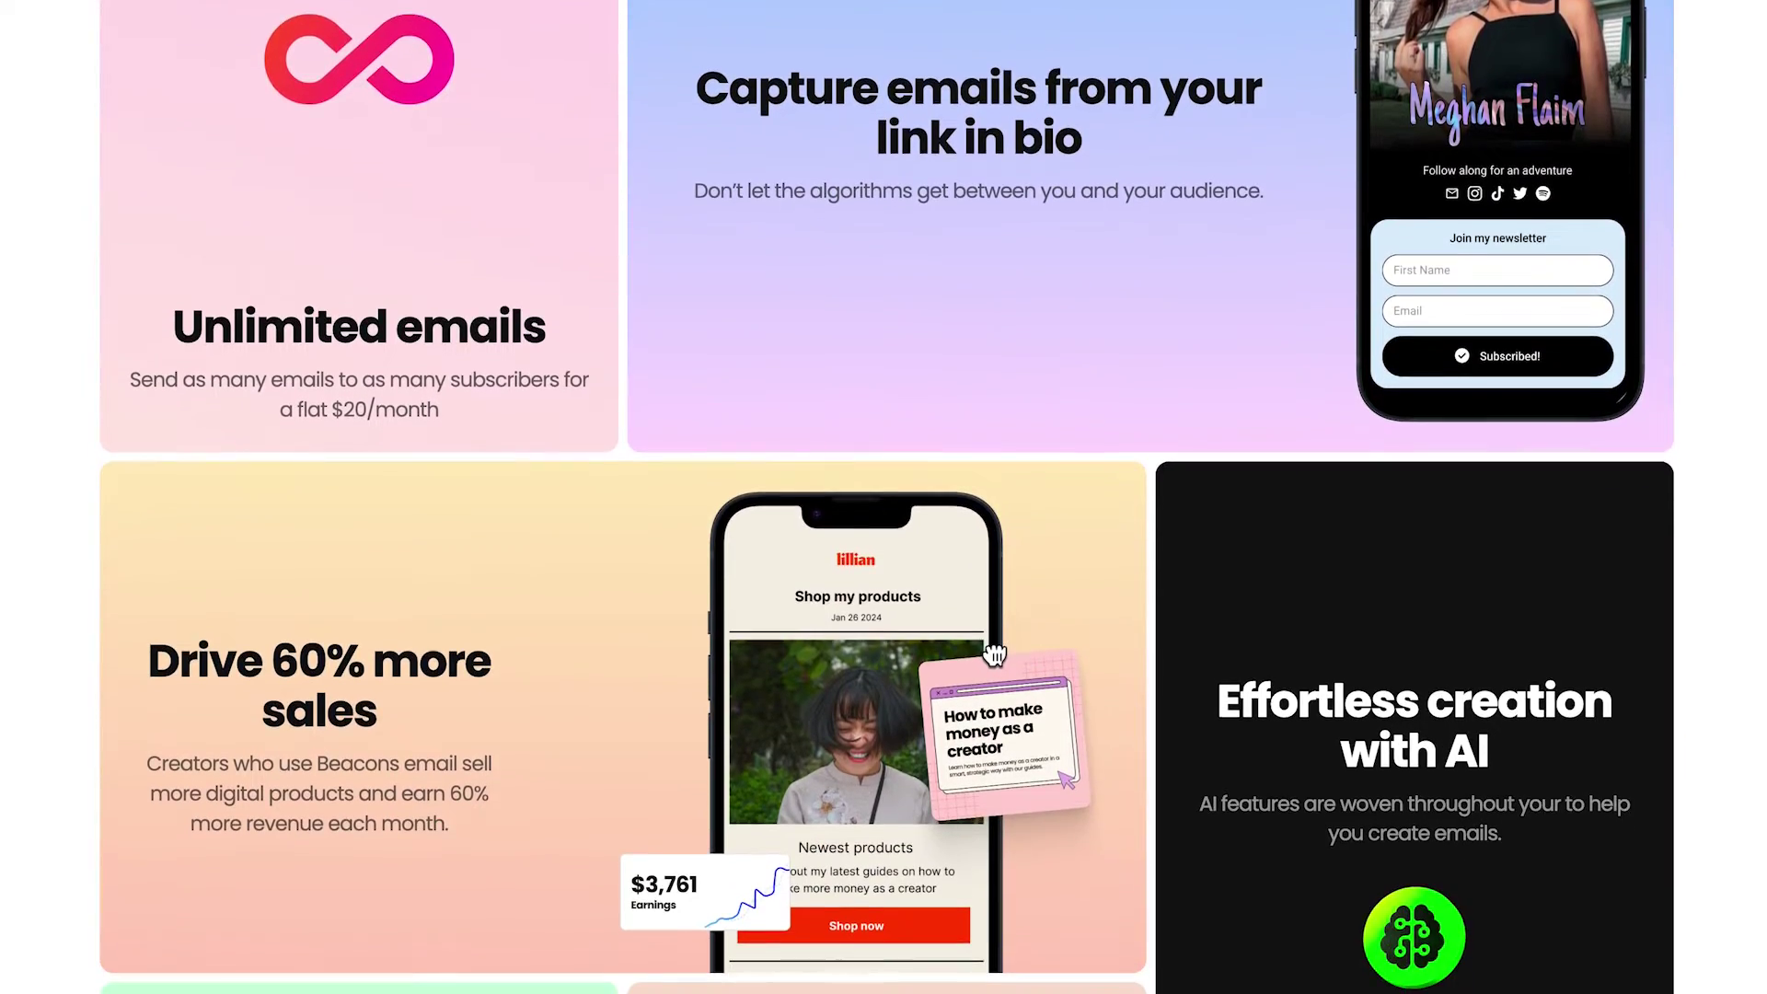
{"action": "scroll", "coordinate": [887, 497], "scroll_direction": "down", "scroll_amount": 2}
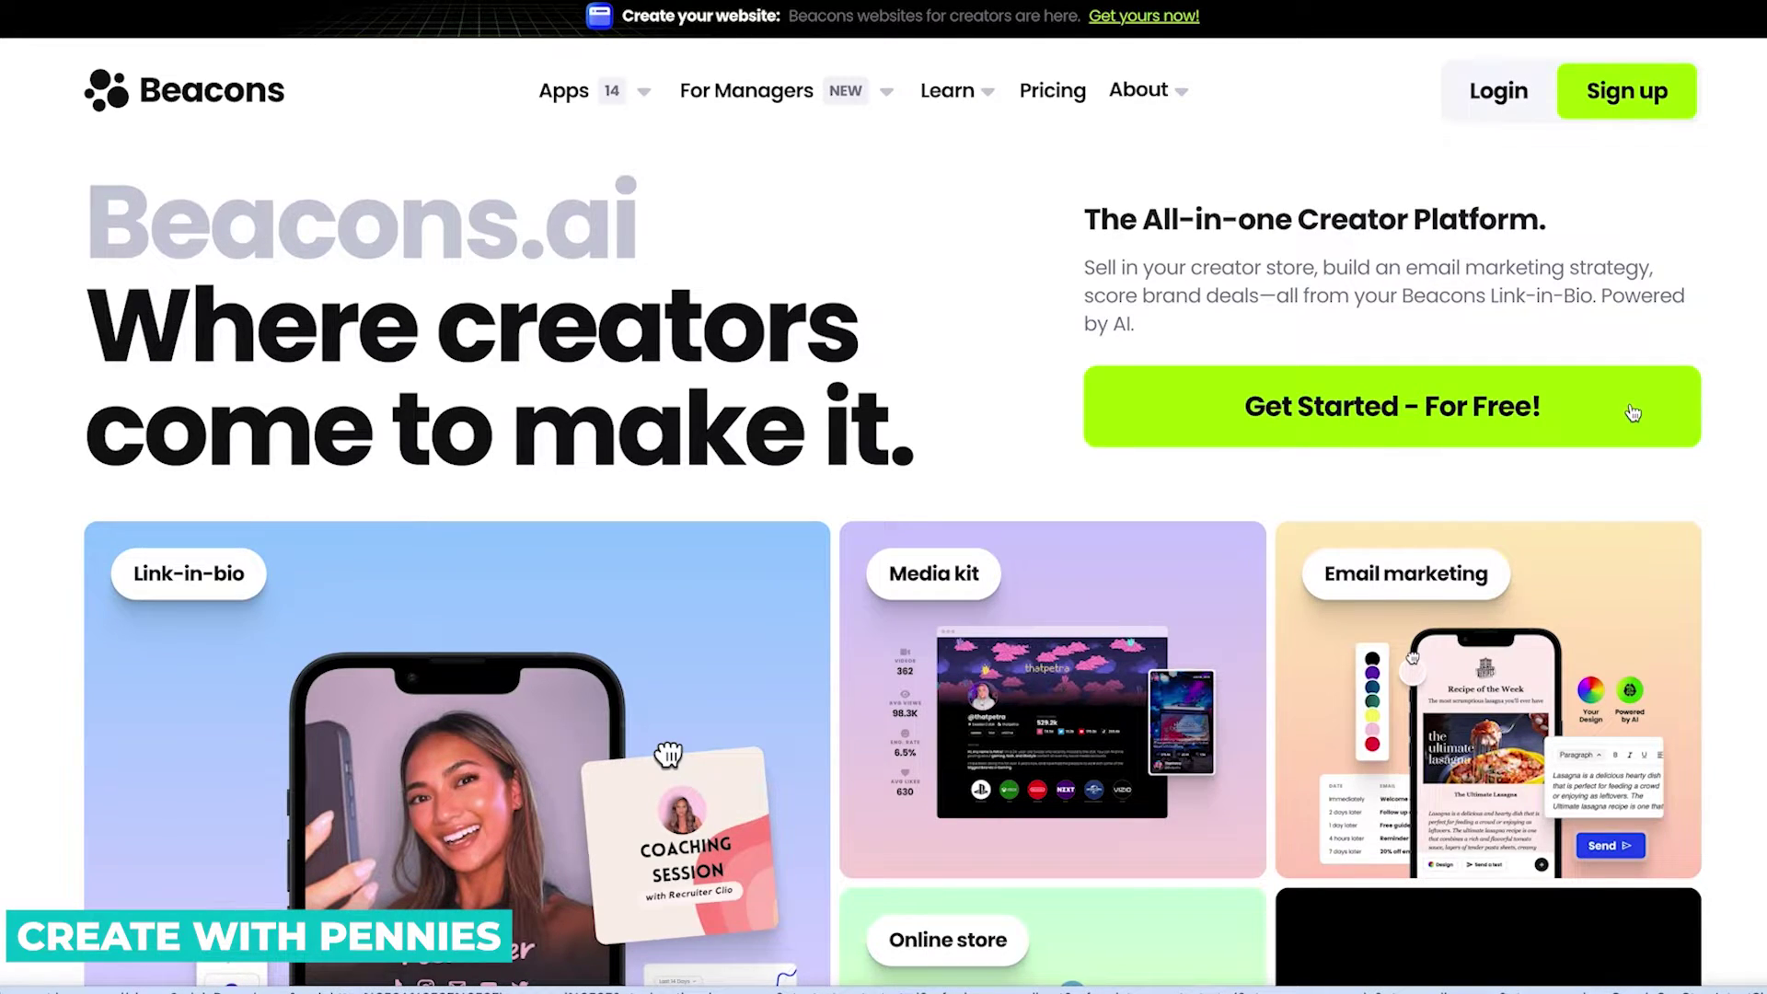
Sign up by claiming the chosen beacons.ai/ username and continue to account creation.
{"action": "left_click", "coordinate": [1596, 95]}
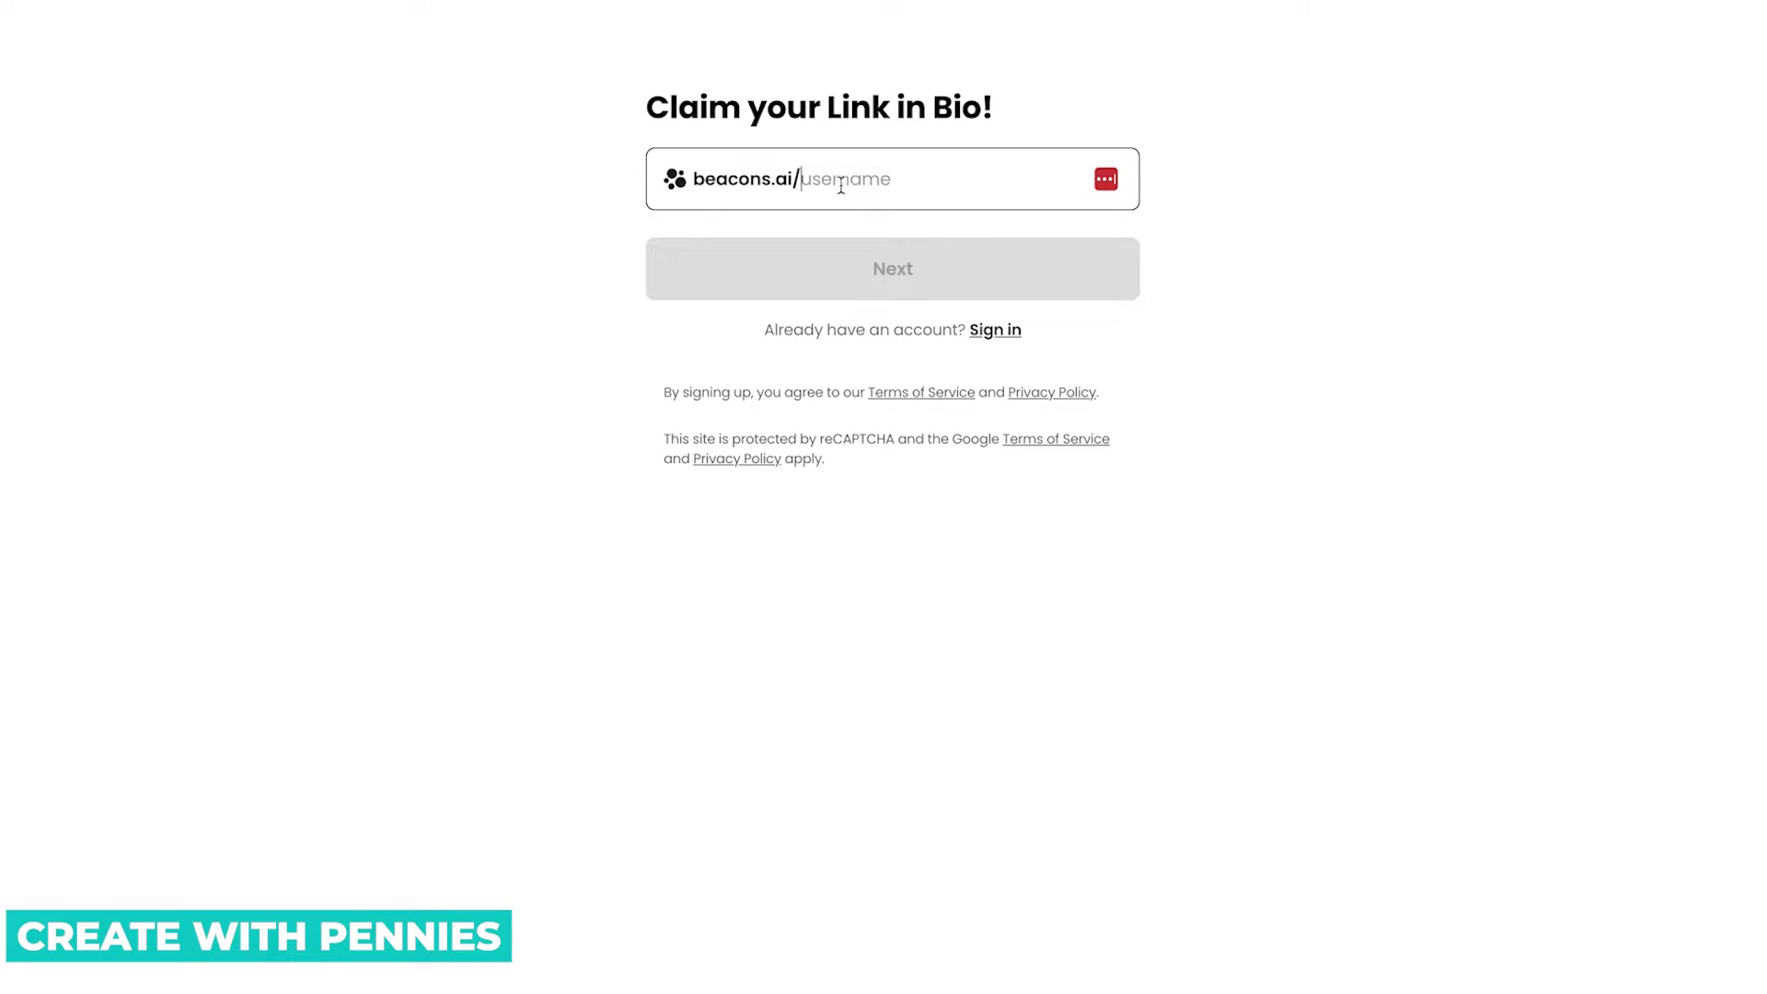
{"action": "type", "text": "createwithpennies"}
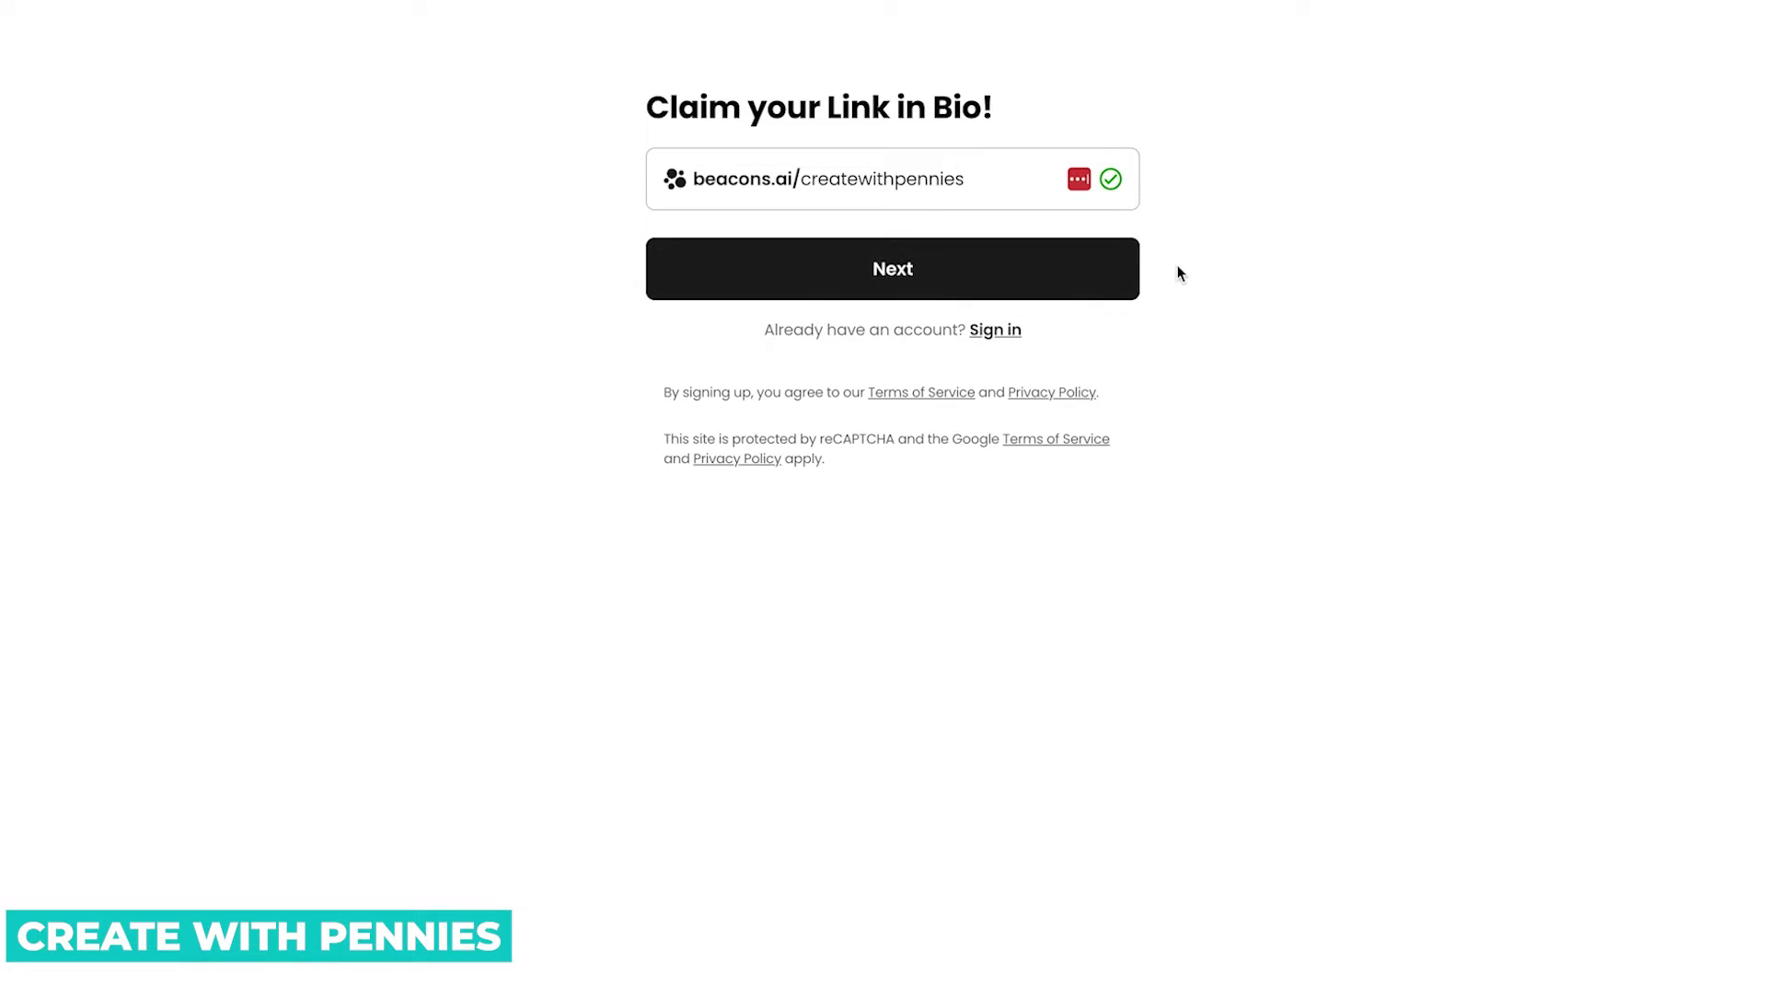
{"action": "left_click", "coordinate": [844, 280]}
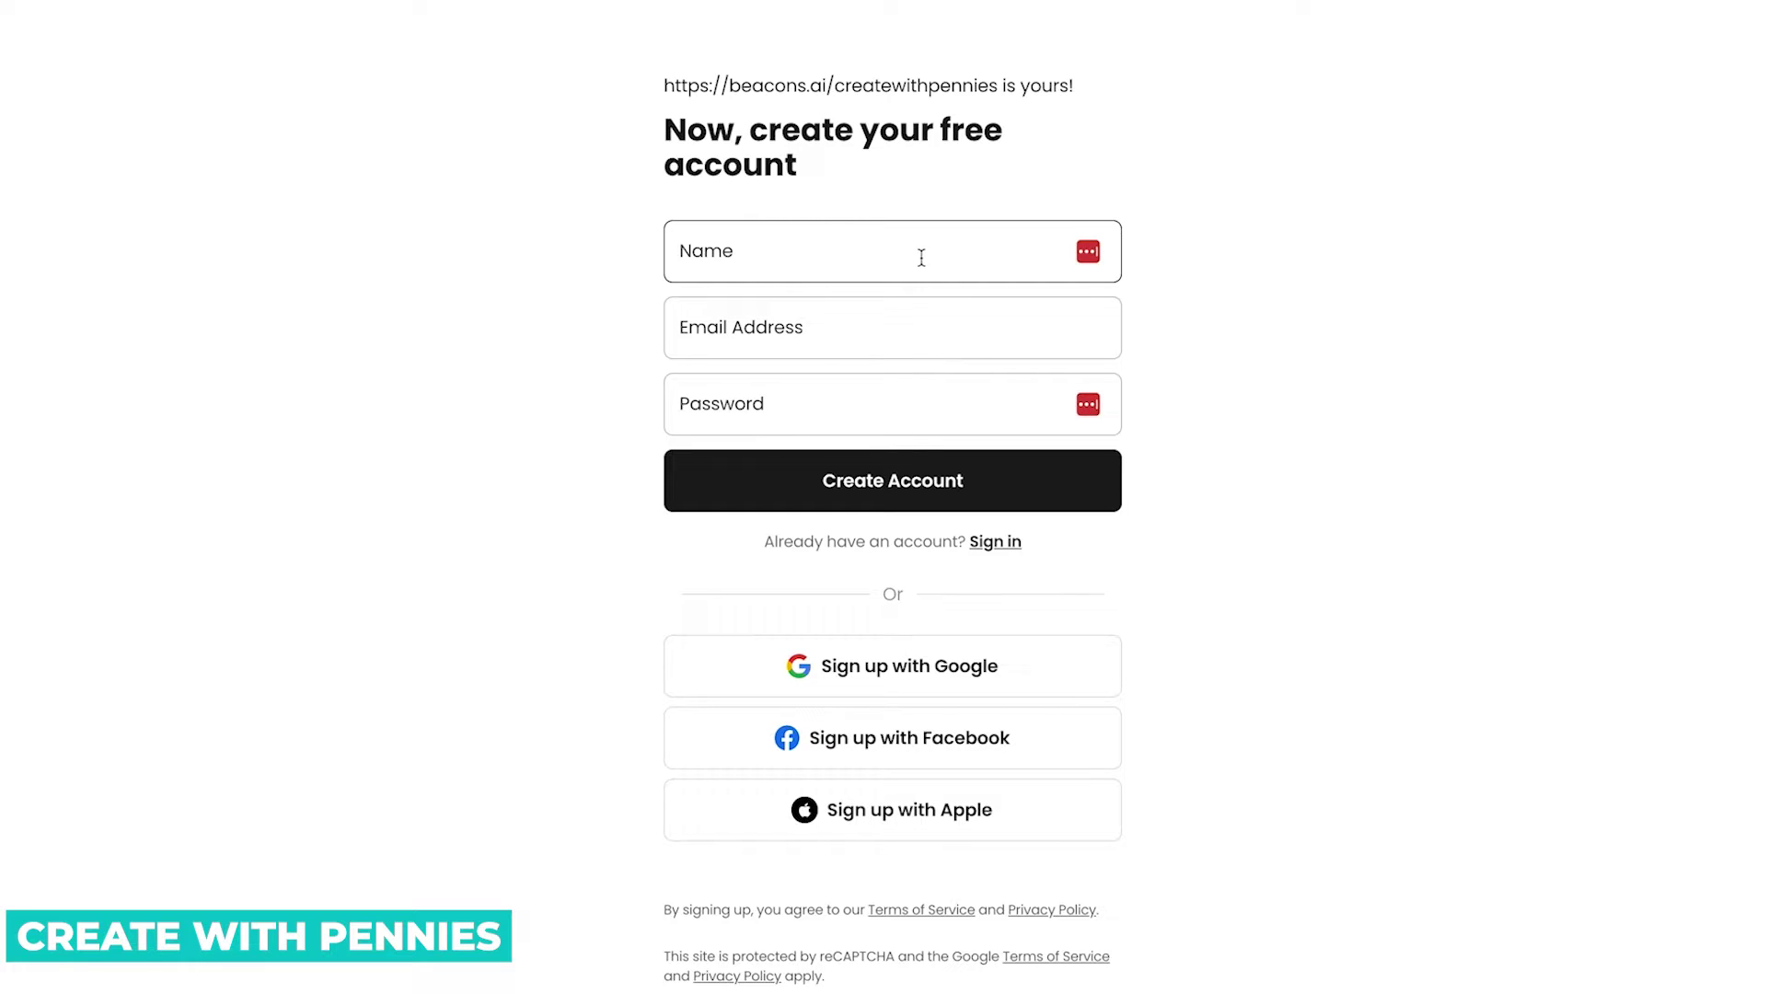
Enter the account holder's name, e-mail address and password in the sign-up form.
{"action": "left_click", "coordinate": [919, 260]}
{"action": "type", "text": "Mary"}
{"action": "key", "text": "Tab"}
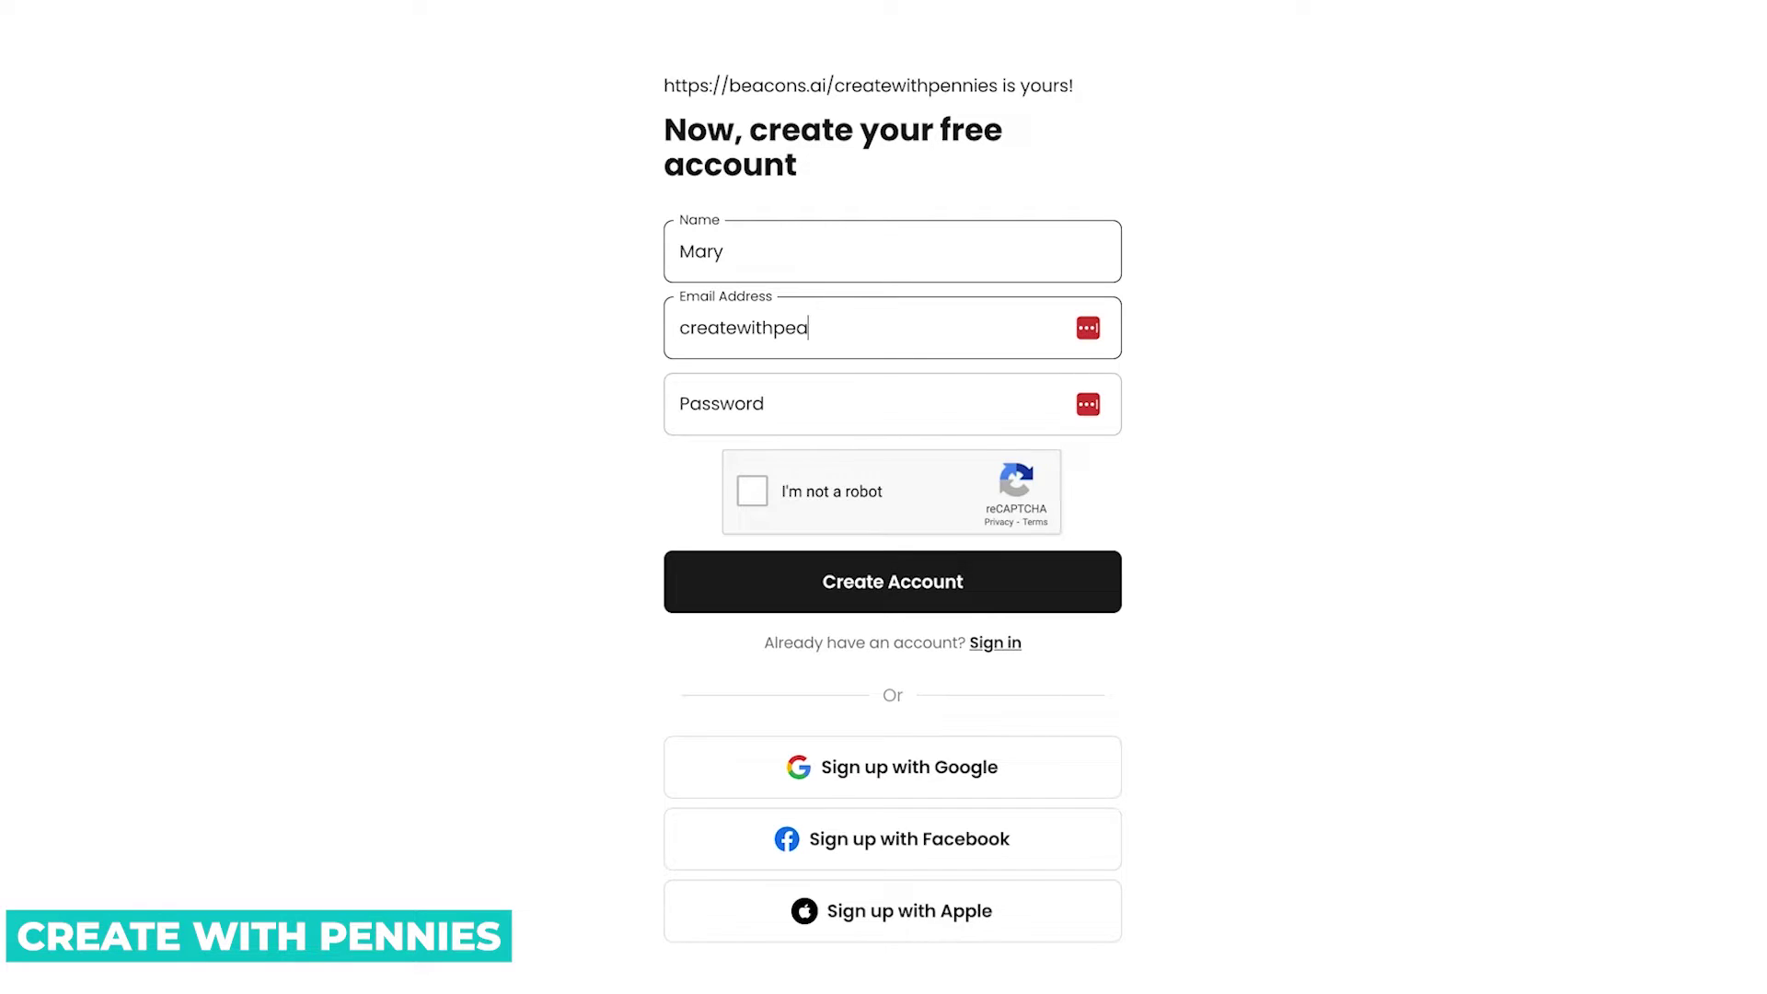
{"action": "key", "text": "Tab"}
{"action": "type", "text": "****"}
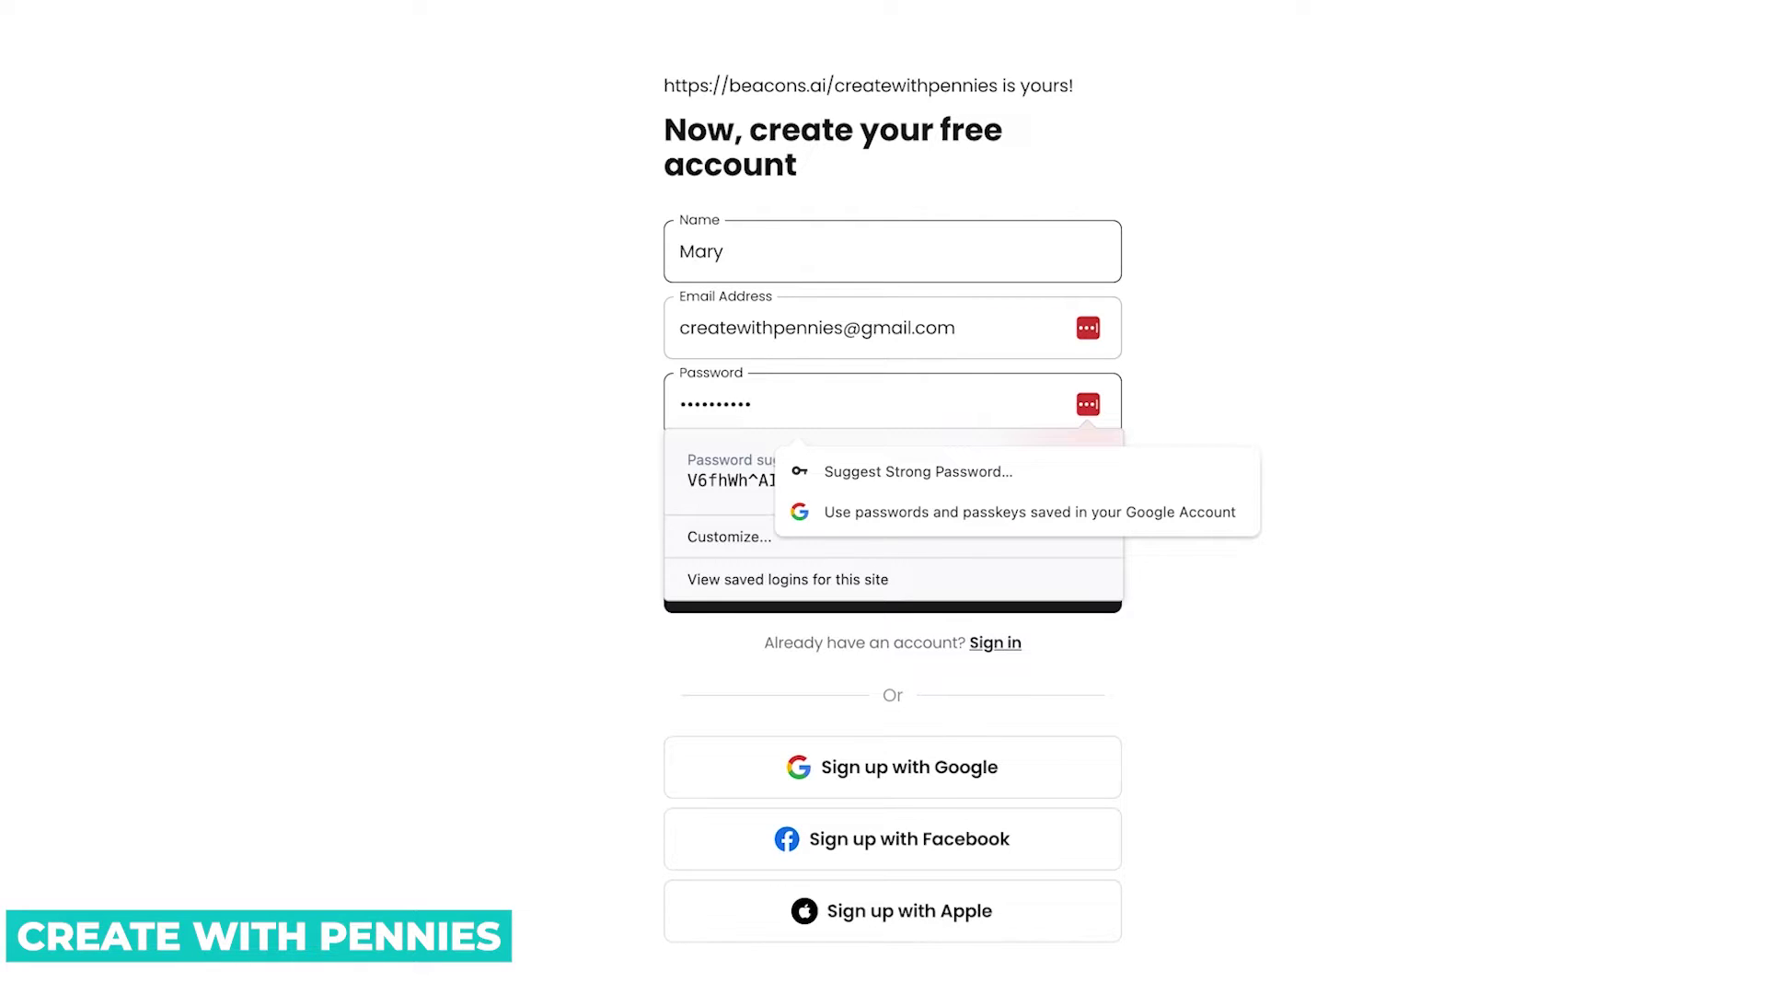
{"action": "key", "text": "ctrl+a"}
{"action": "type", "text": "****"}
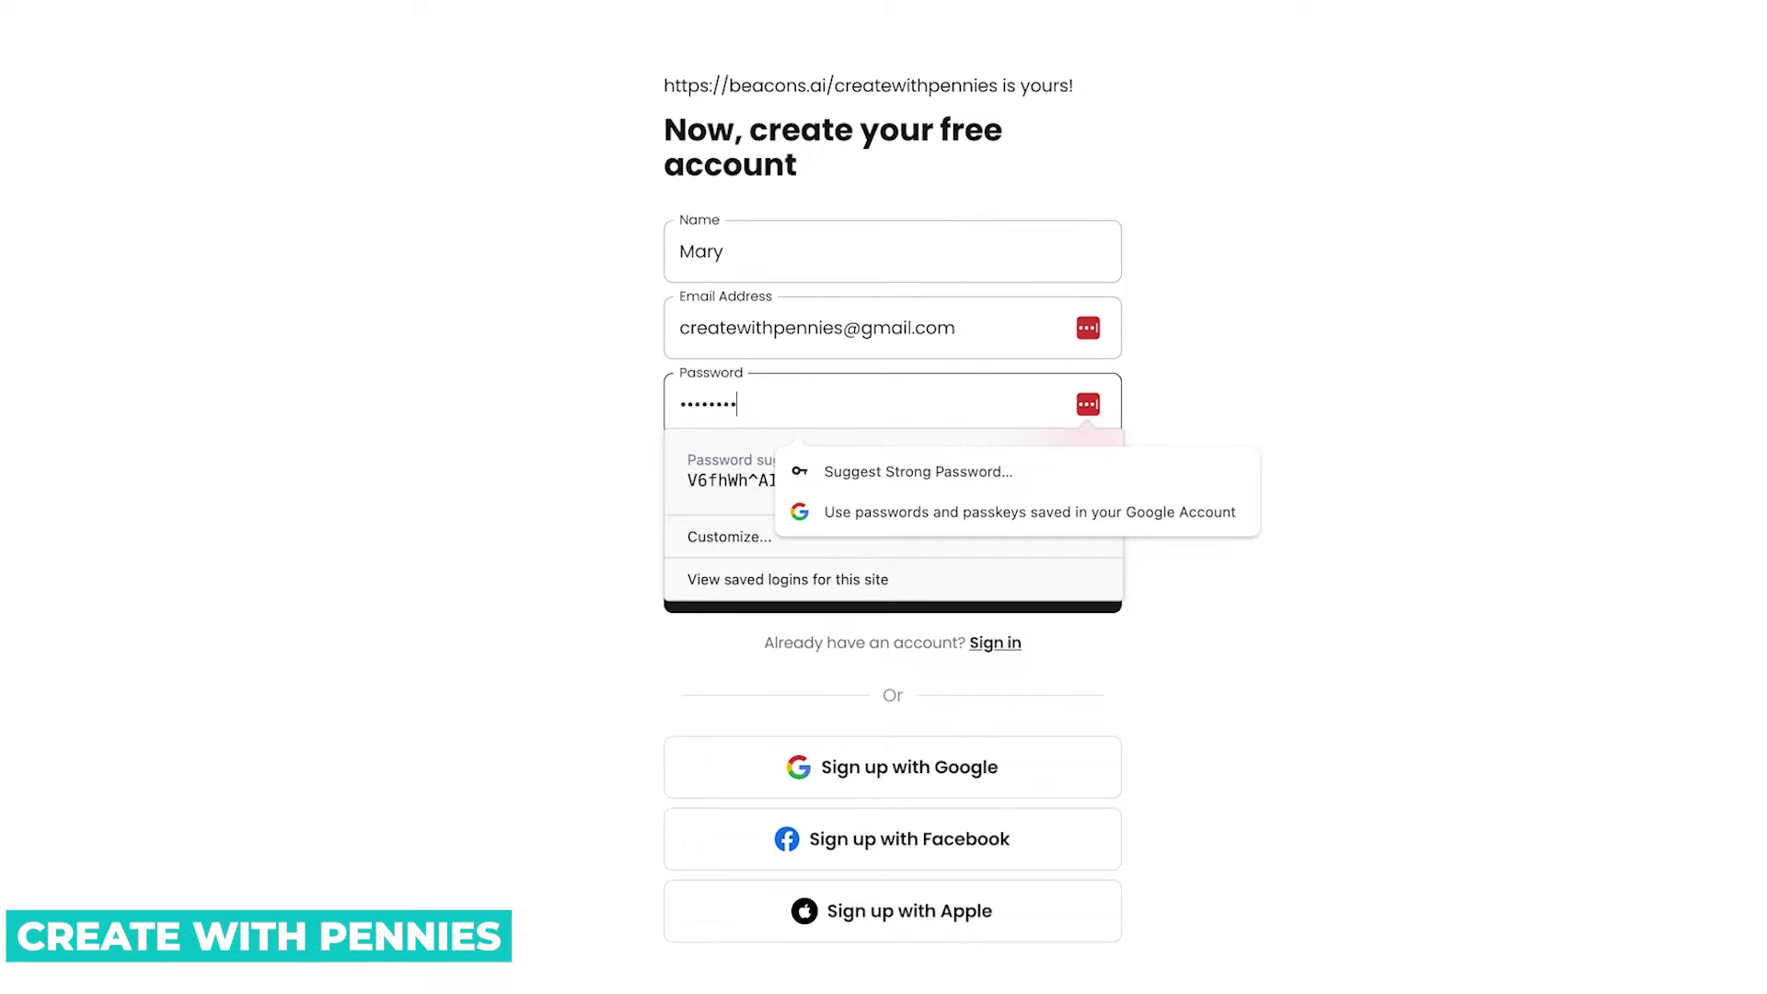
Pass the reCAPTCHA robot check and create the account.
{"action": "left_click", "coordinate": [1463, 504]}
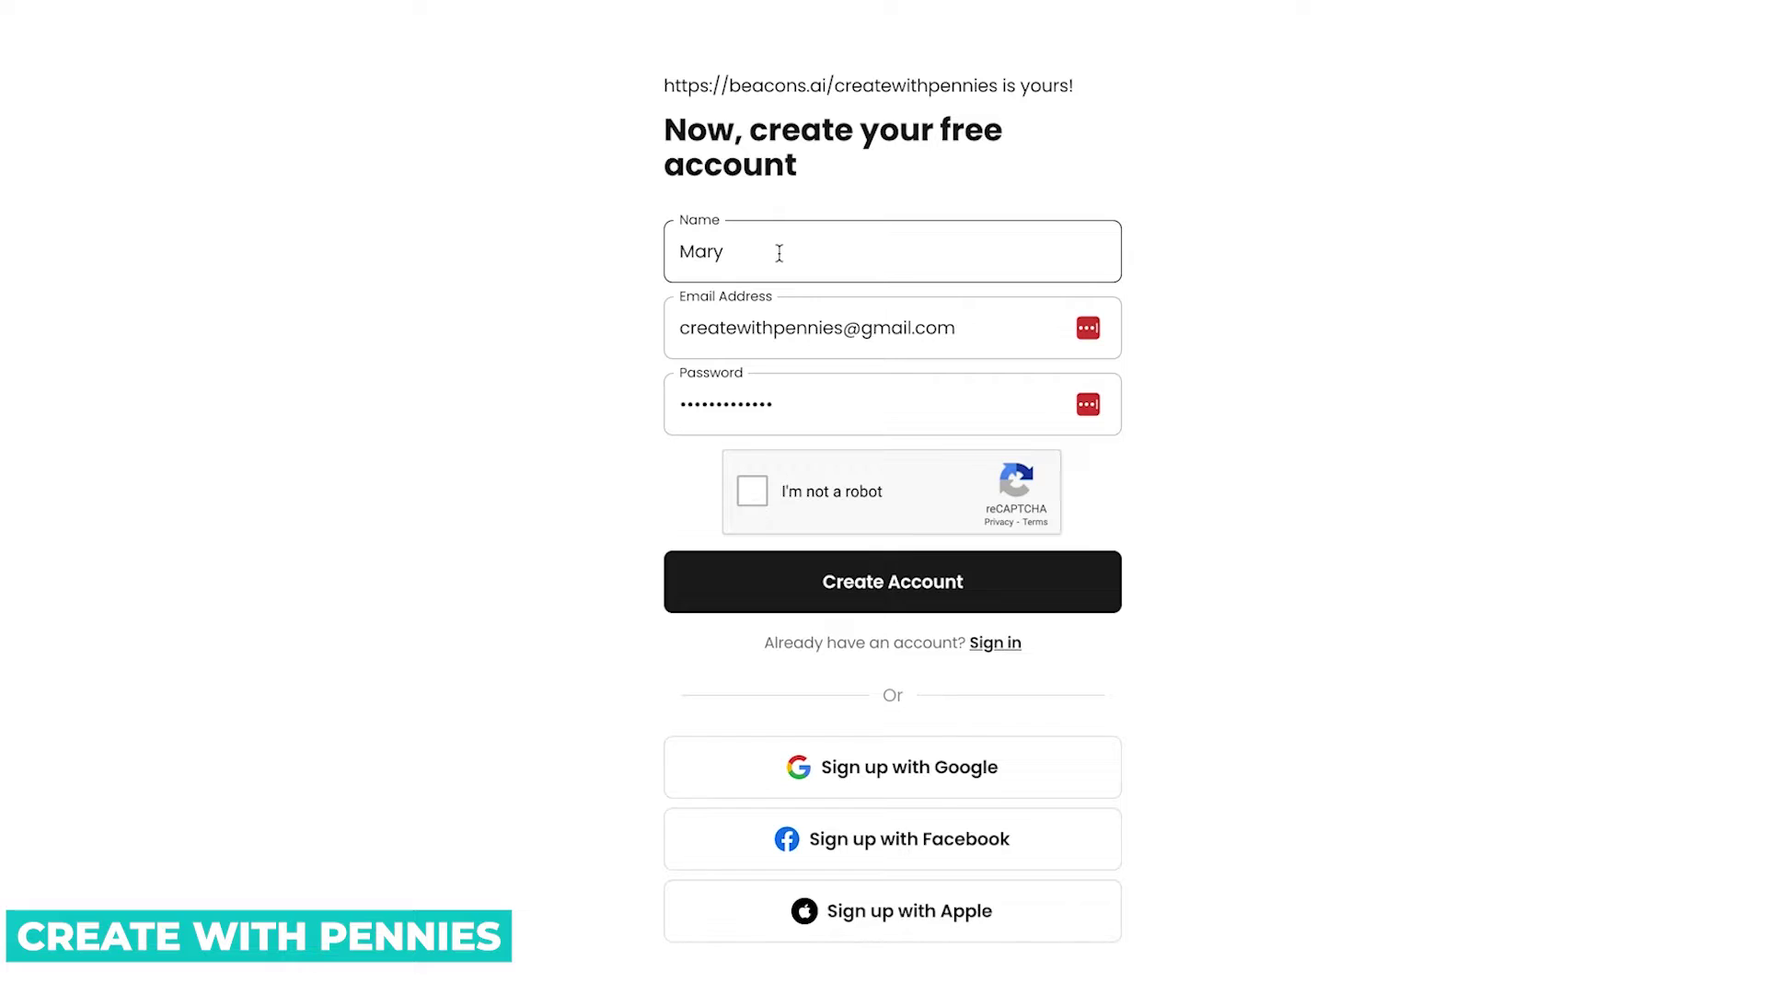
{"action": "left_click", "coordinate": [753, 493]}
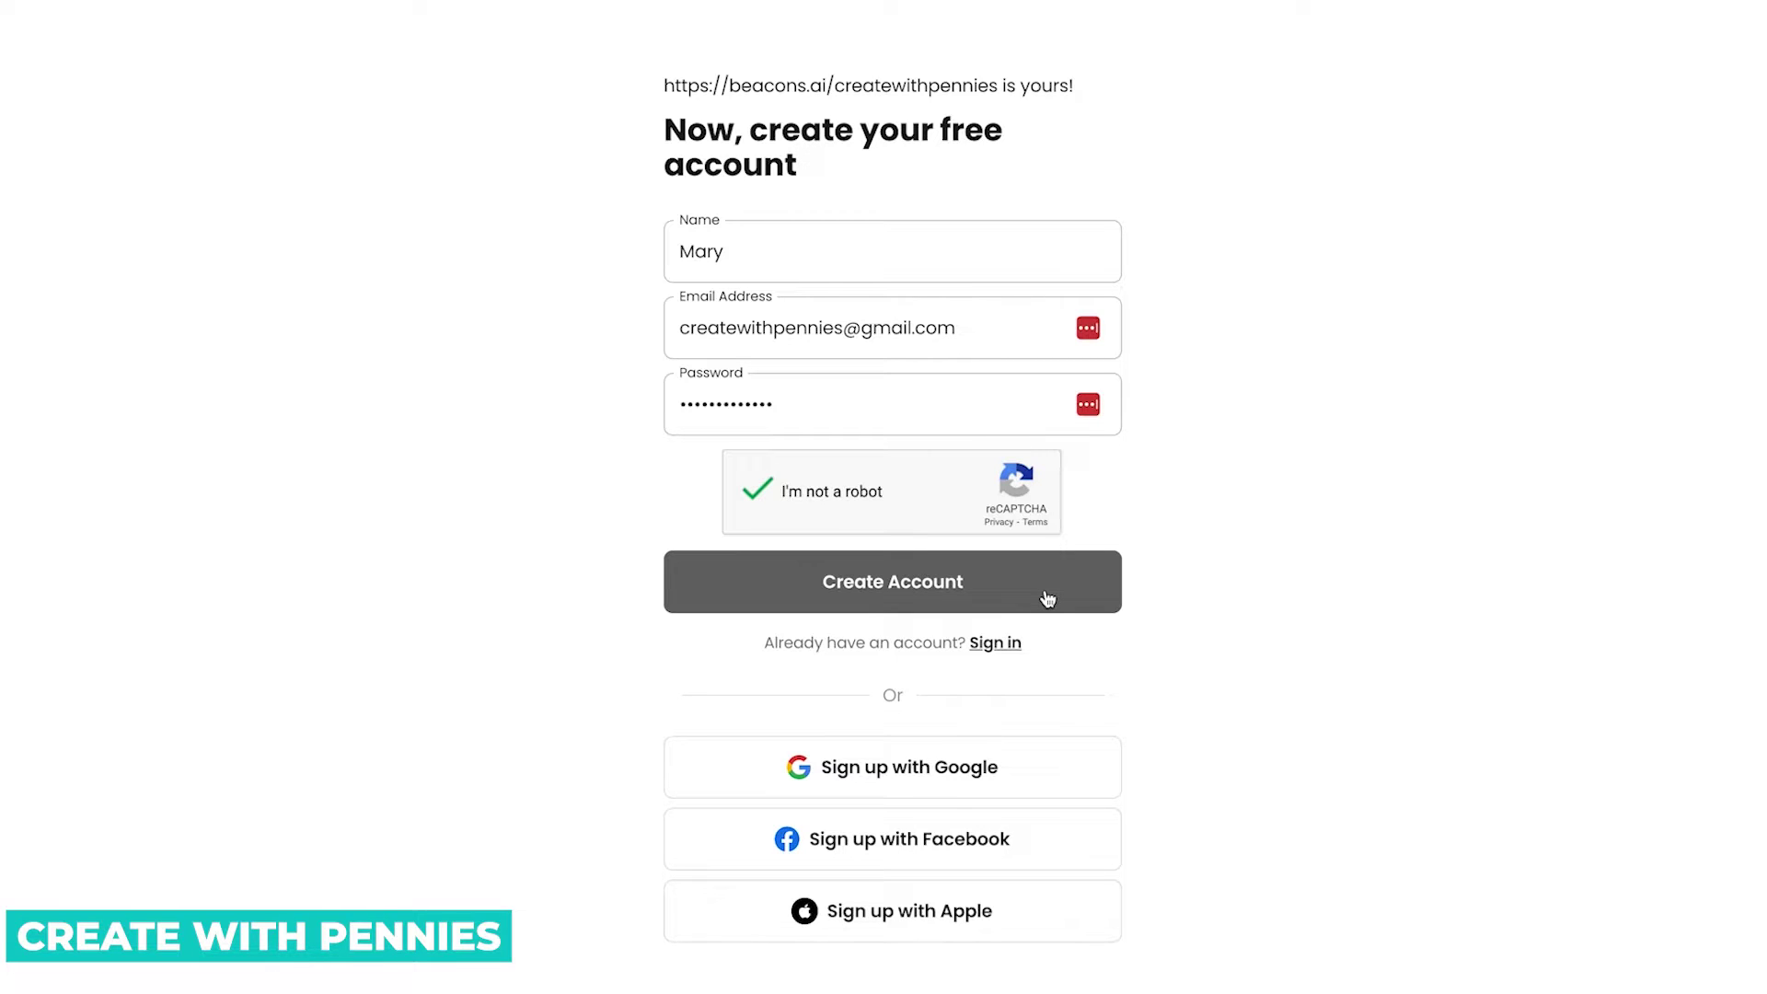
{"action": "scroll", "coordinate": [1184, 505], "scroll_direction": "down", "scroll_amount": 2}
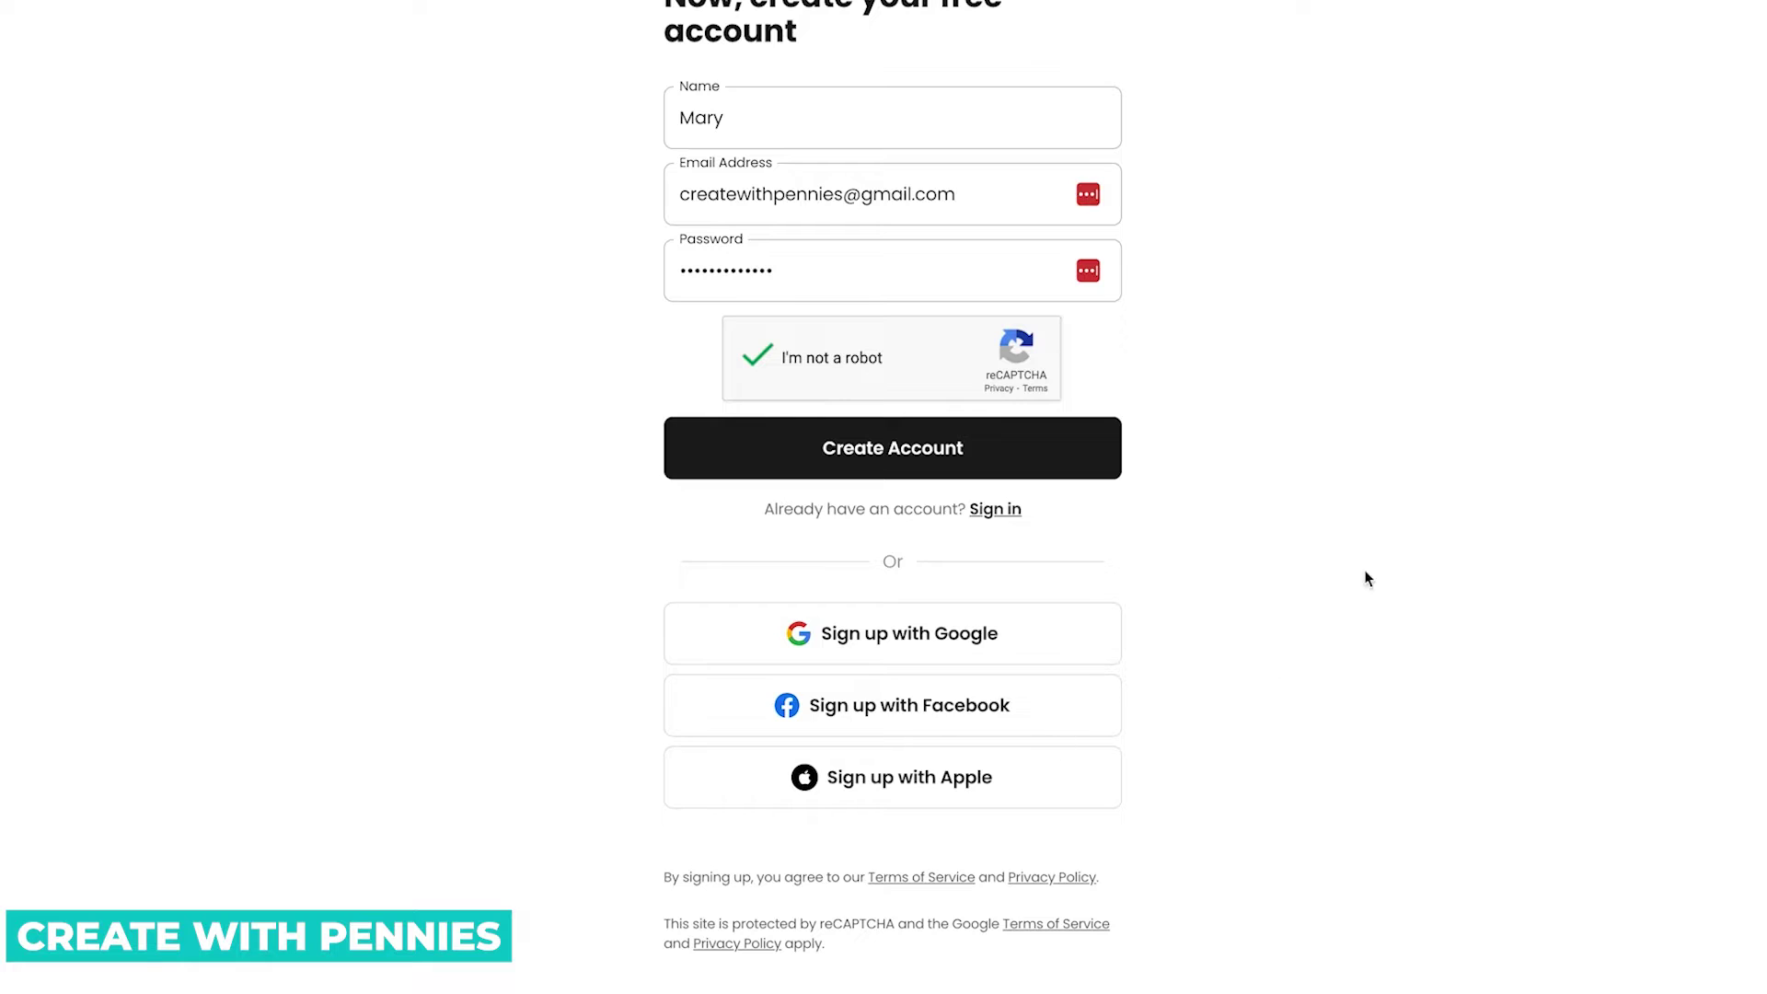
{"action": "scroll", "coordinate": [1364, 576], "scroll_direction": "up", "scroll_amount": 2}
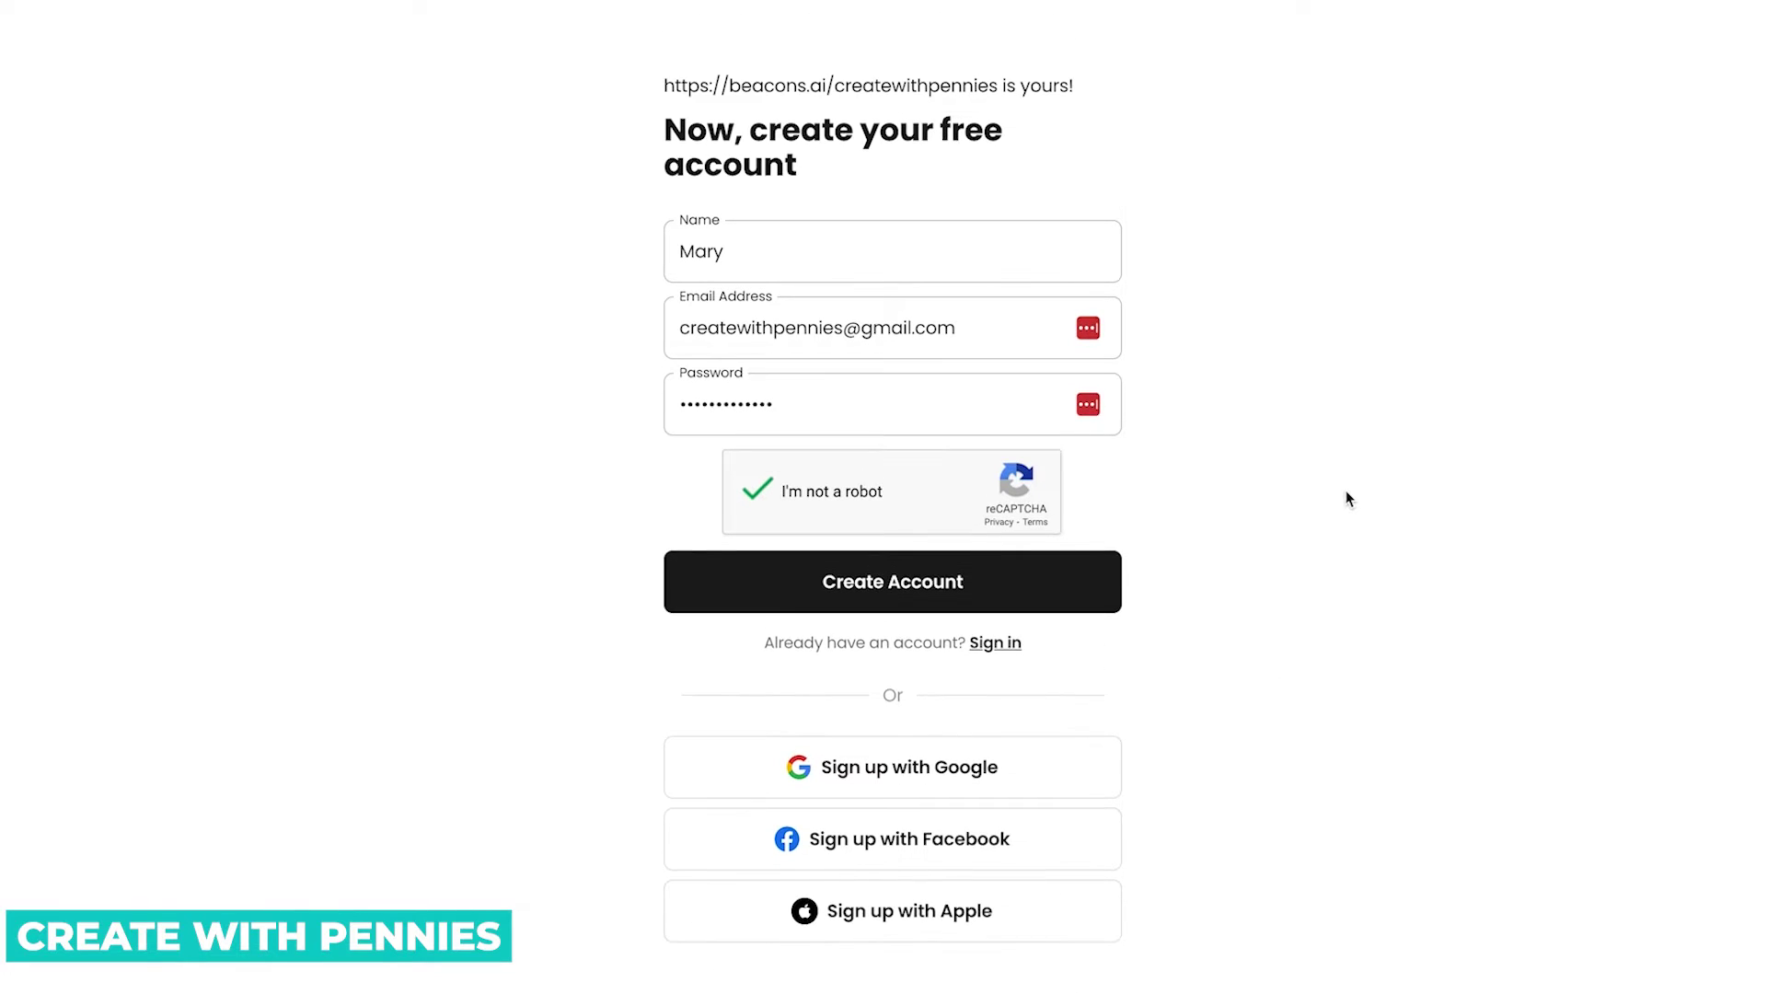
{"action": "left_click", "coordinate": [1085, 587]}
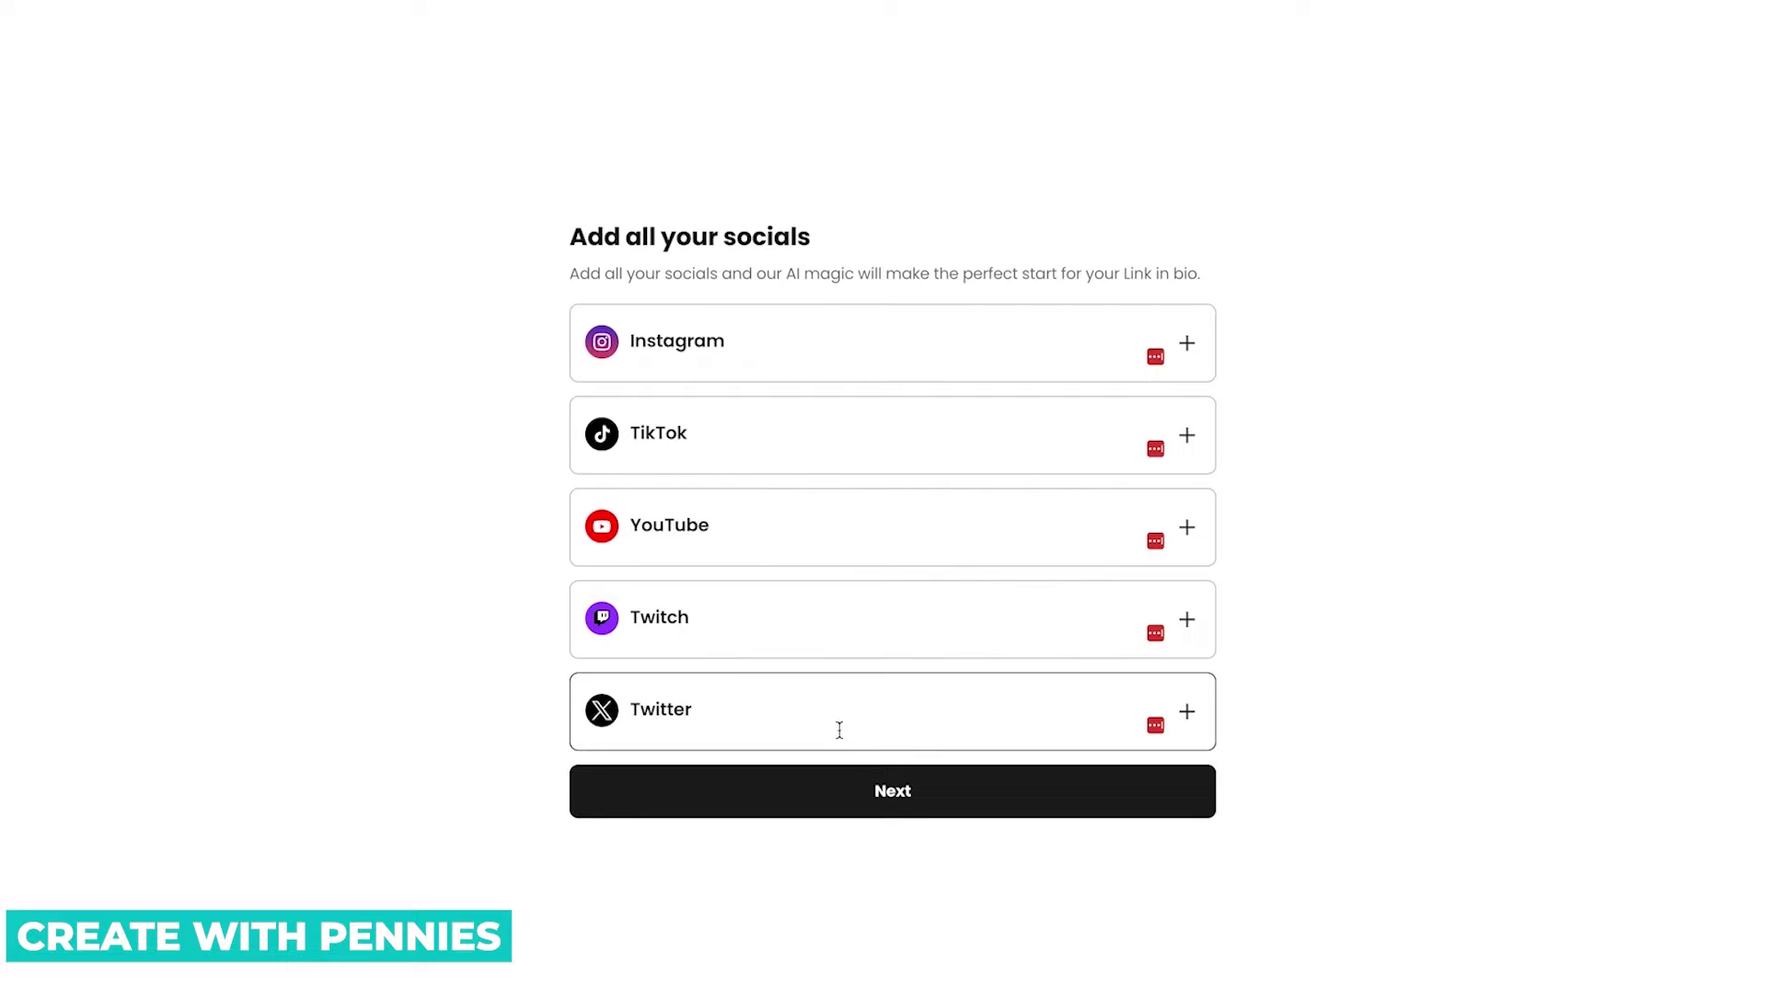
Paste the YouTube channel handle into the YouTube row and submit the socials.
{"action": "left_click_drag", "start_coordinate": [787, 273], "coordinate": [858, 273]}
{"action": "left_click", "coordinate": [1224, 290]}
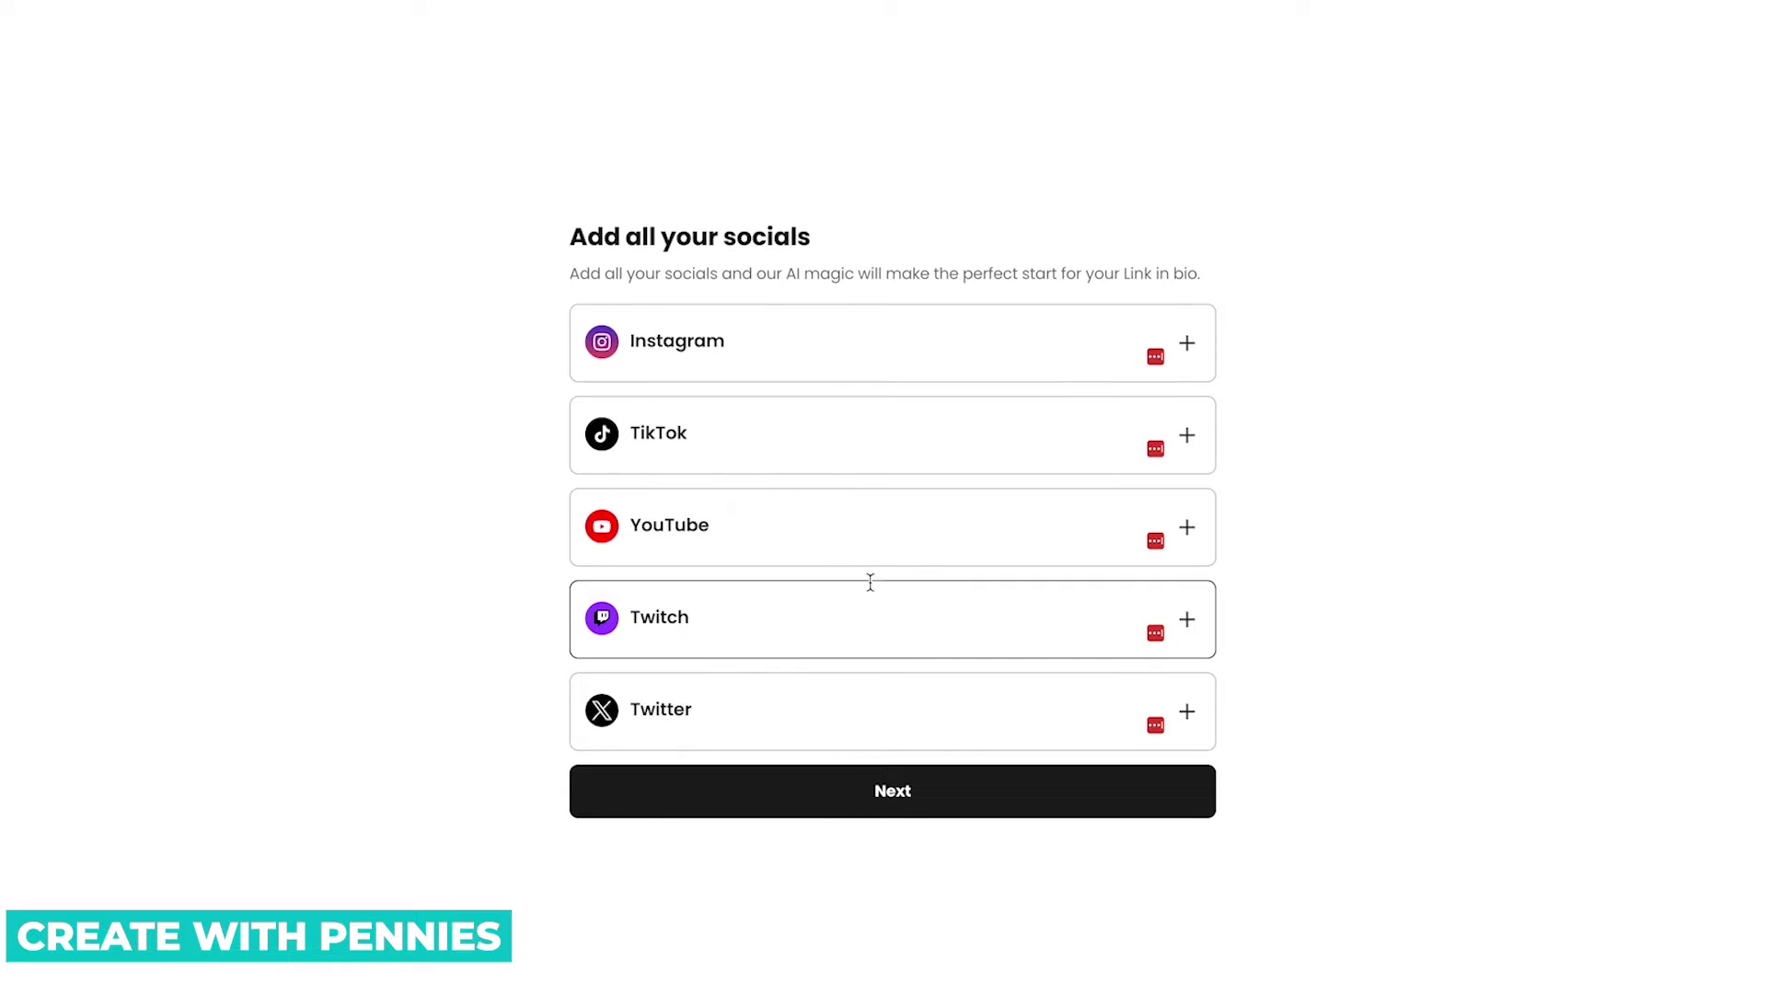
{"action": "left_click", "coordinate": [1187, 527]}
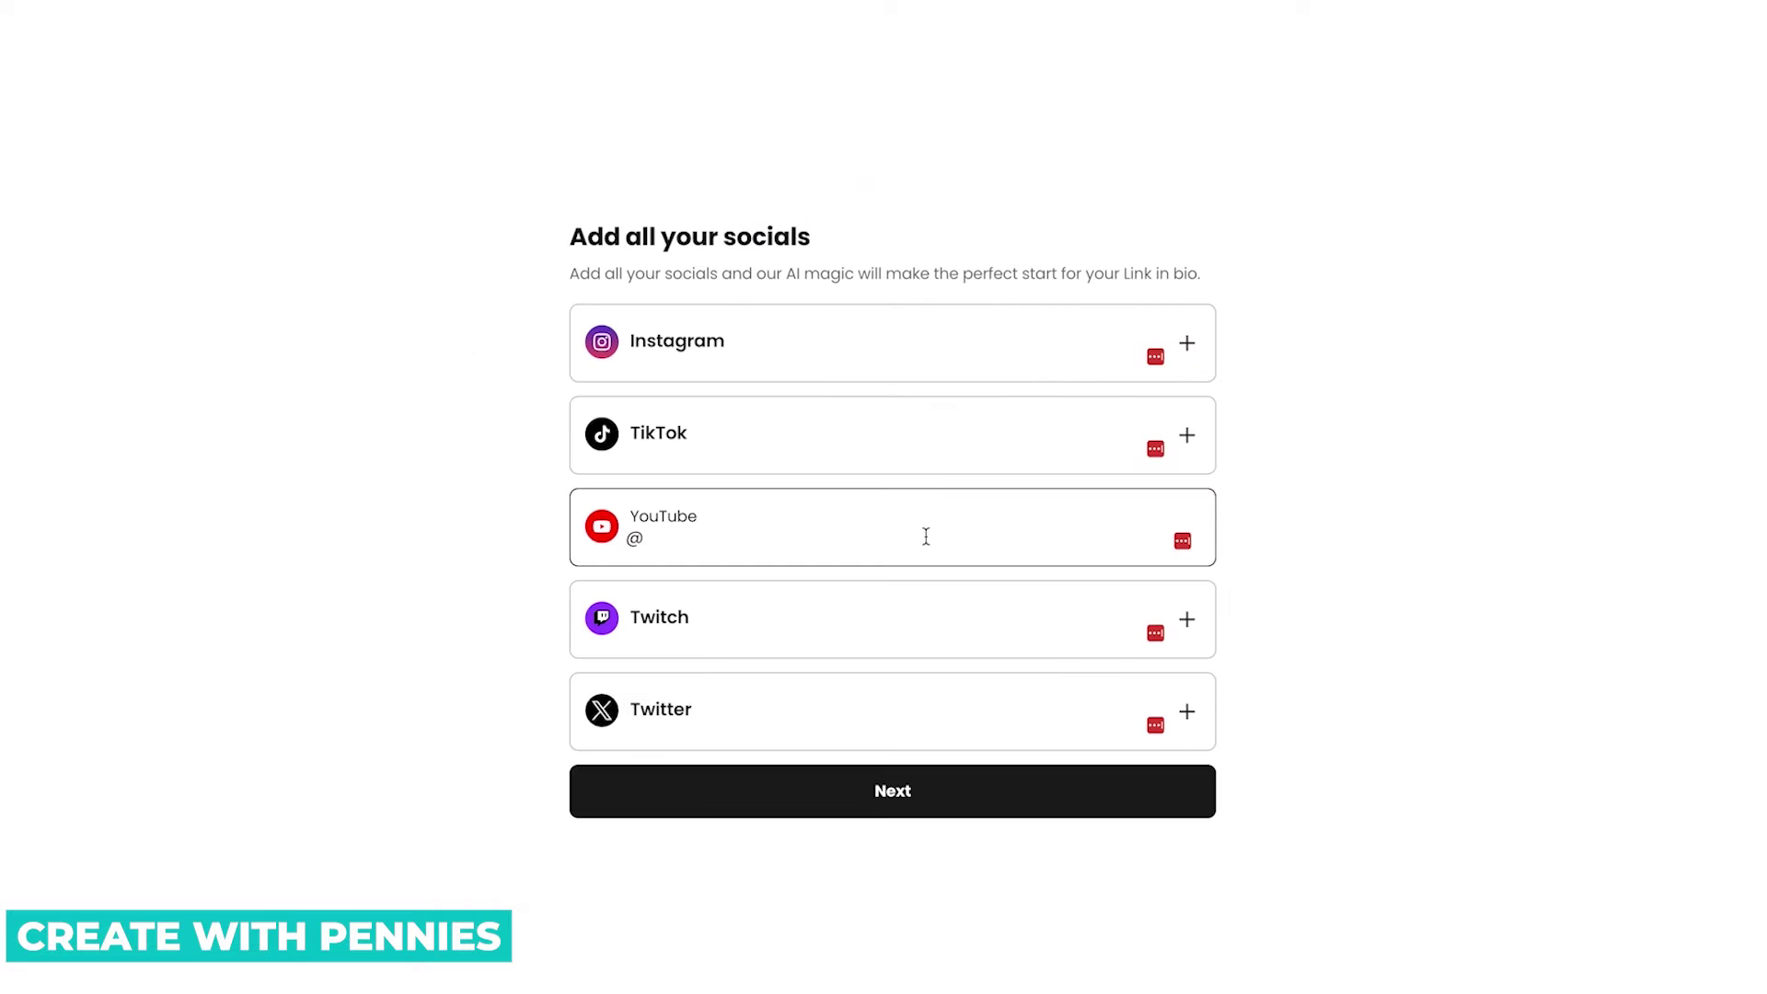
{"action": "type", "text": "CreateWithPennies"}
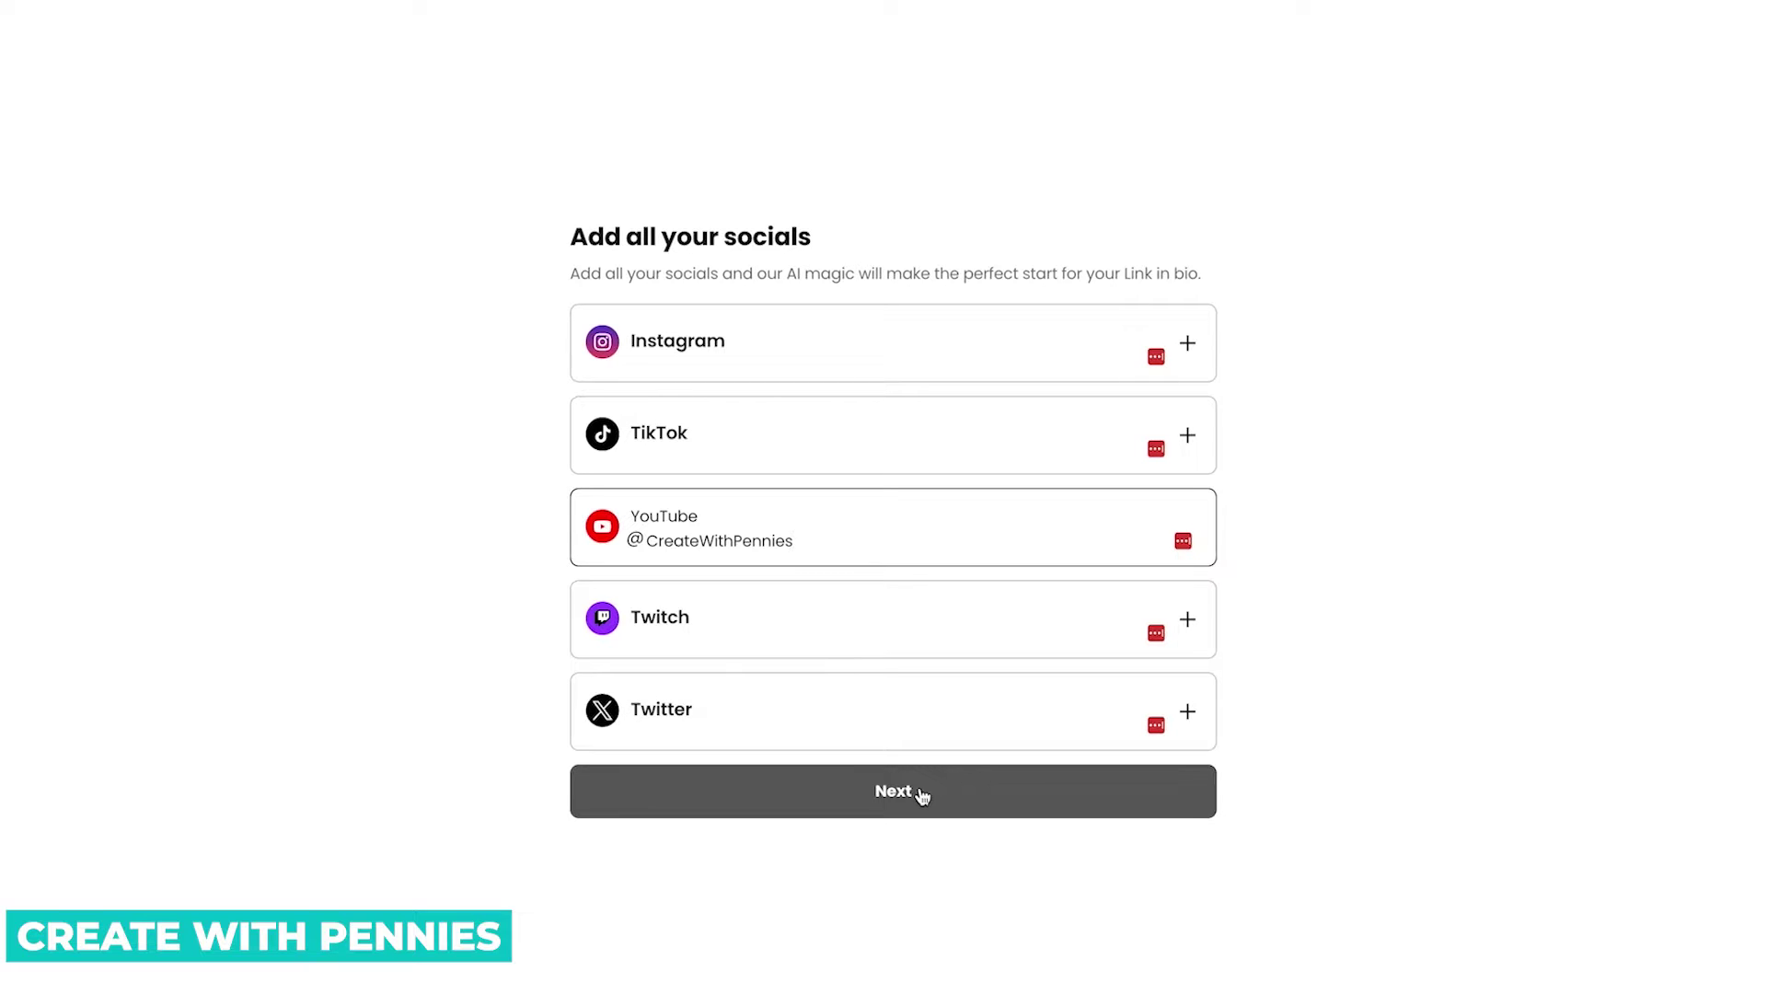
{"action": "left_click", "coordinate": [1017, 800]}
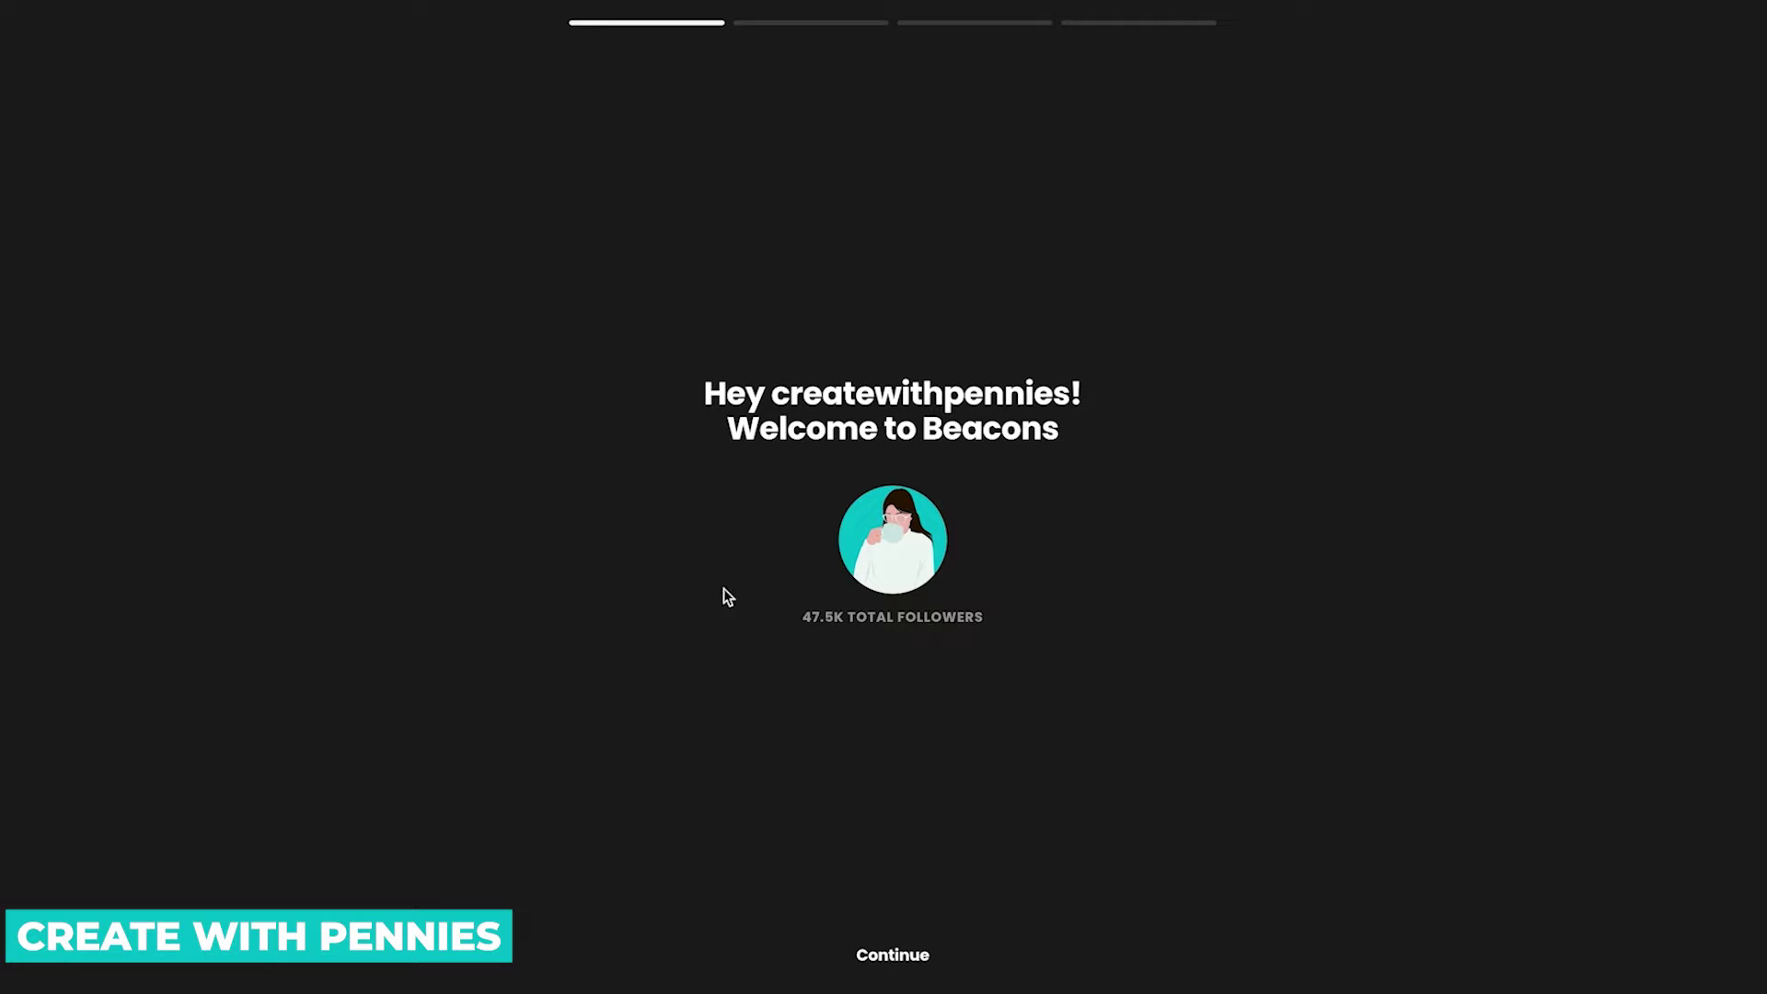
Advance through the three onboarding story slides to the profile photo page.
{"action": "left_click", "coordinate": [901, 957]}
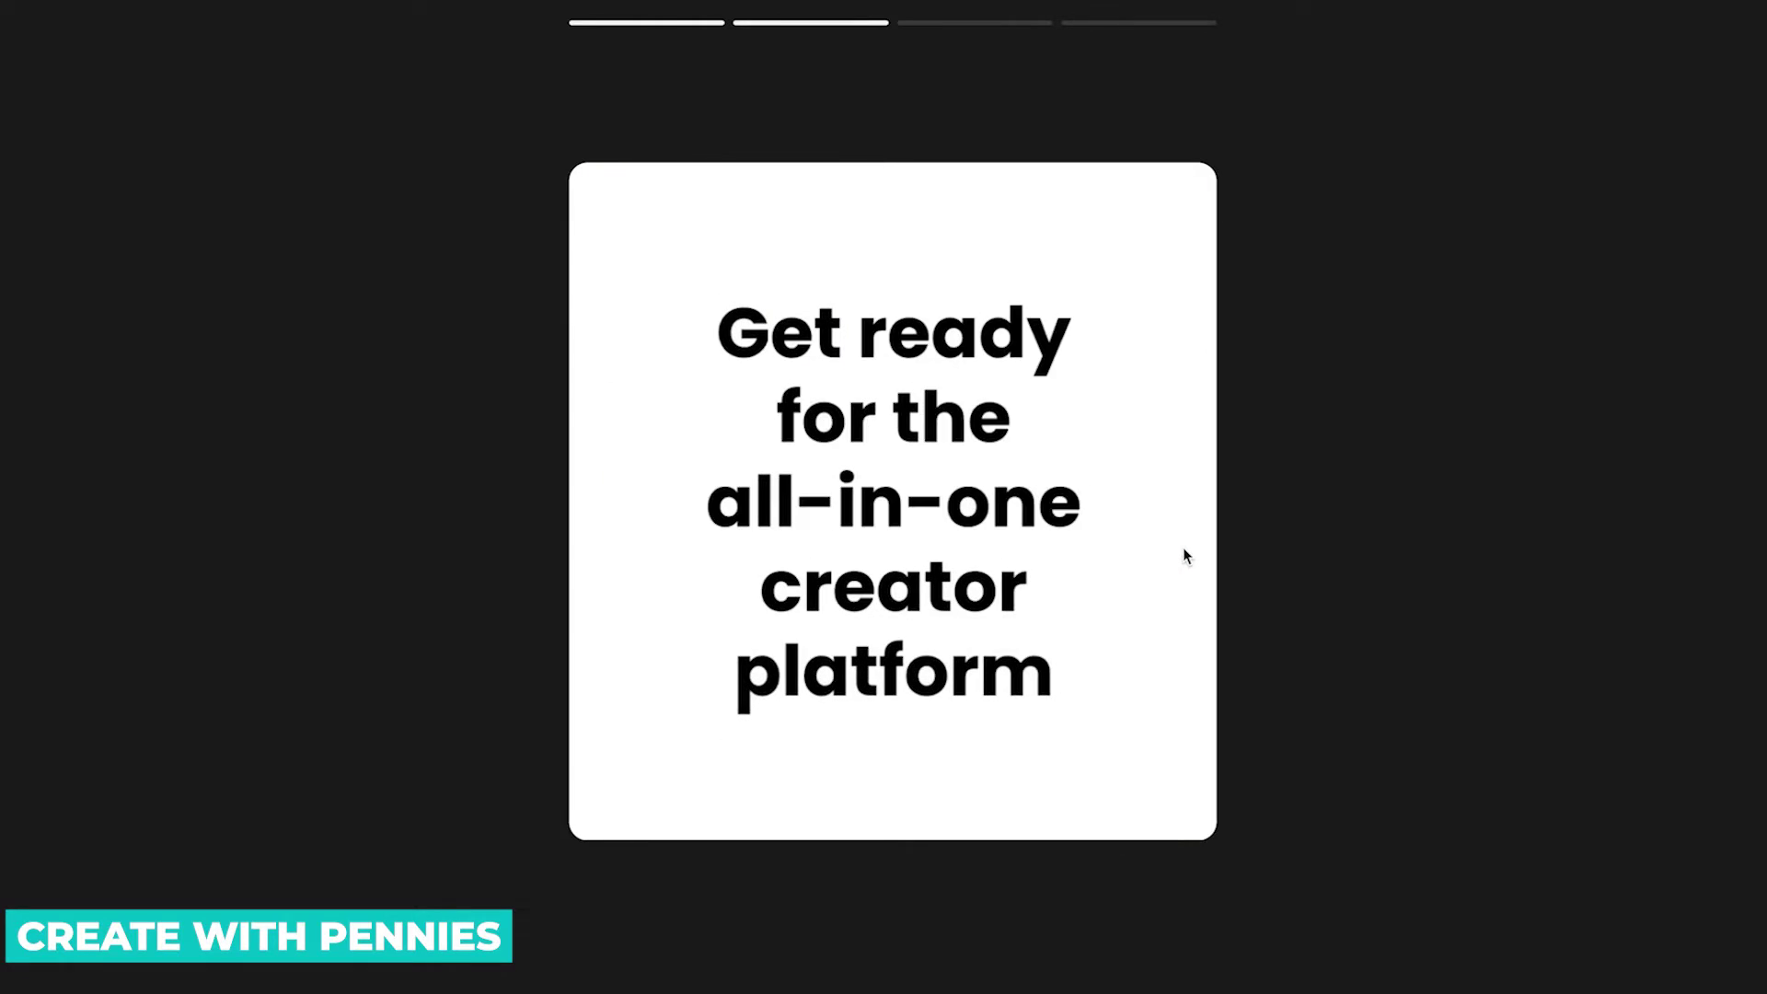
{"action": "left_click", "coordinate": [902, 961]}
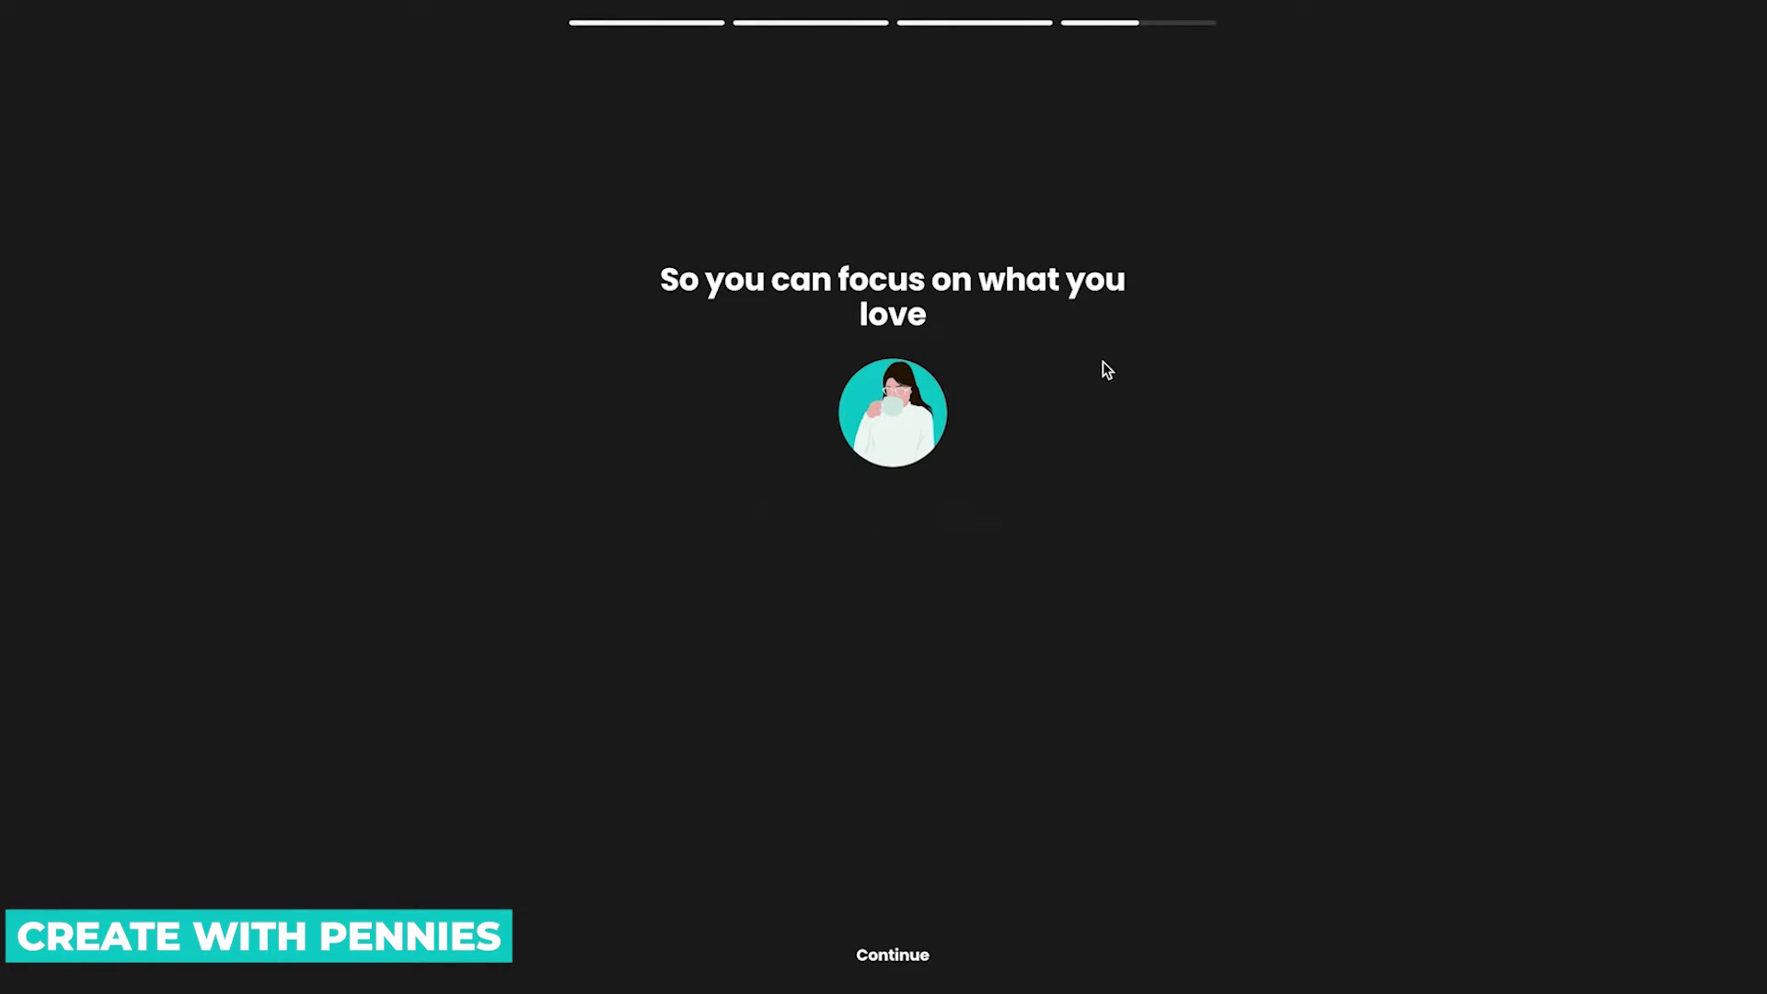
{"action": "left_click", "coordinate": [906, 966]}
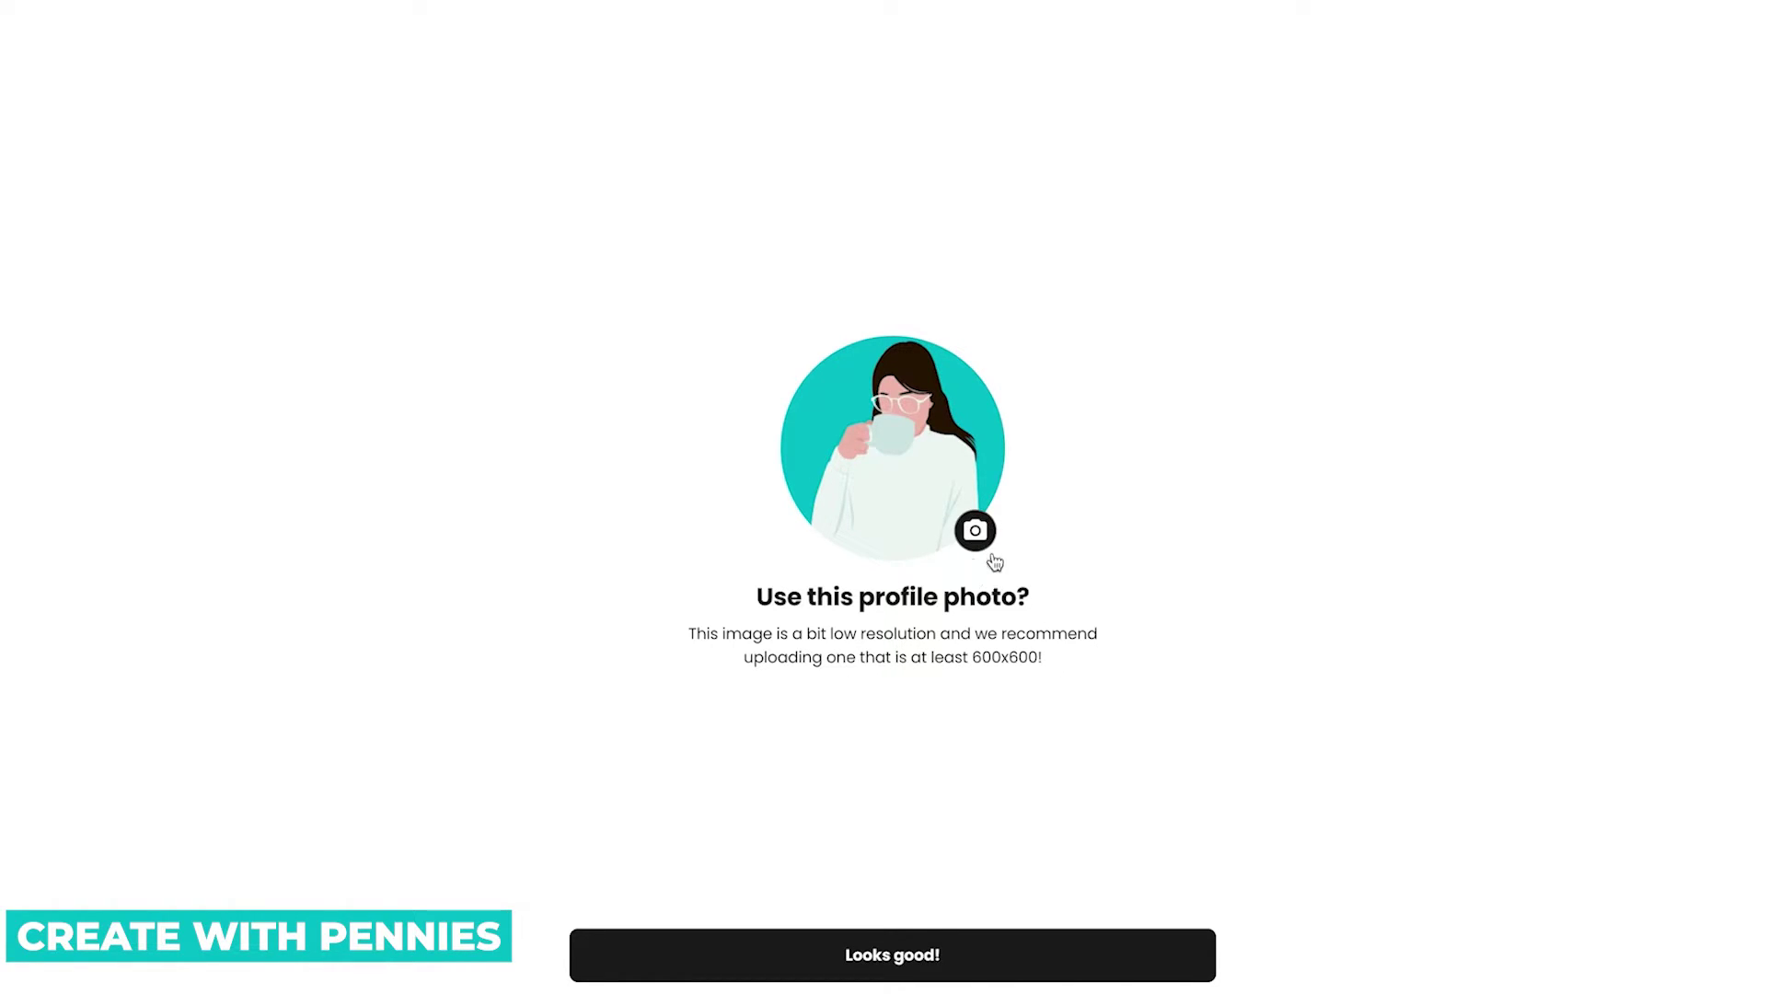
Upload the profile picture file, crop it around the face, and accept it.
{"action": "left_click", "coordinate": [977, 534]}
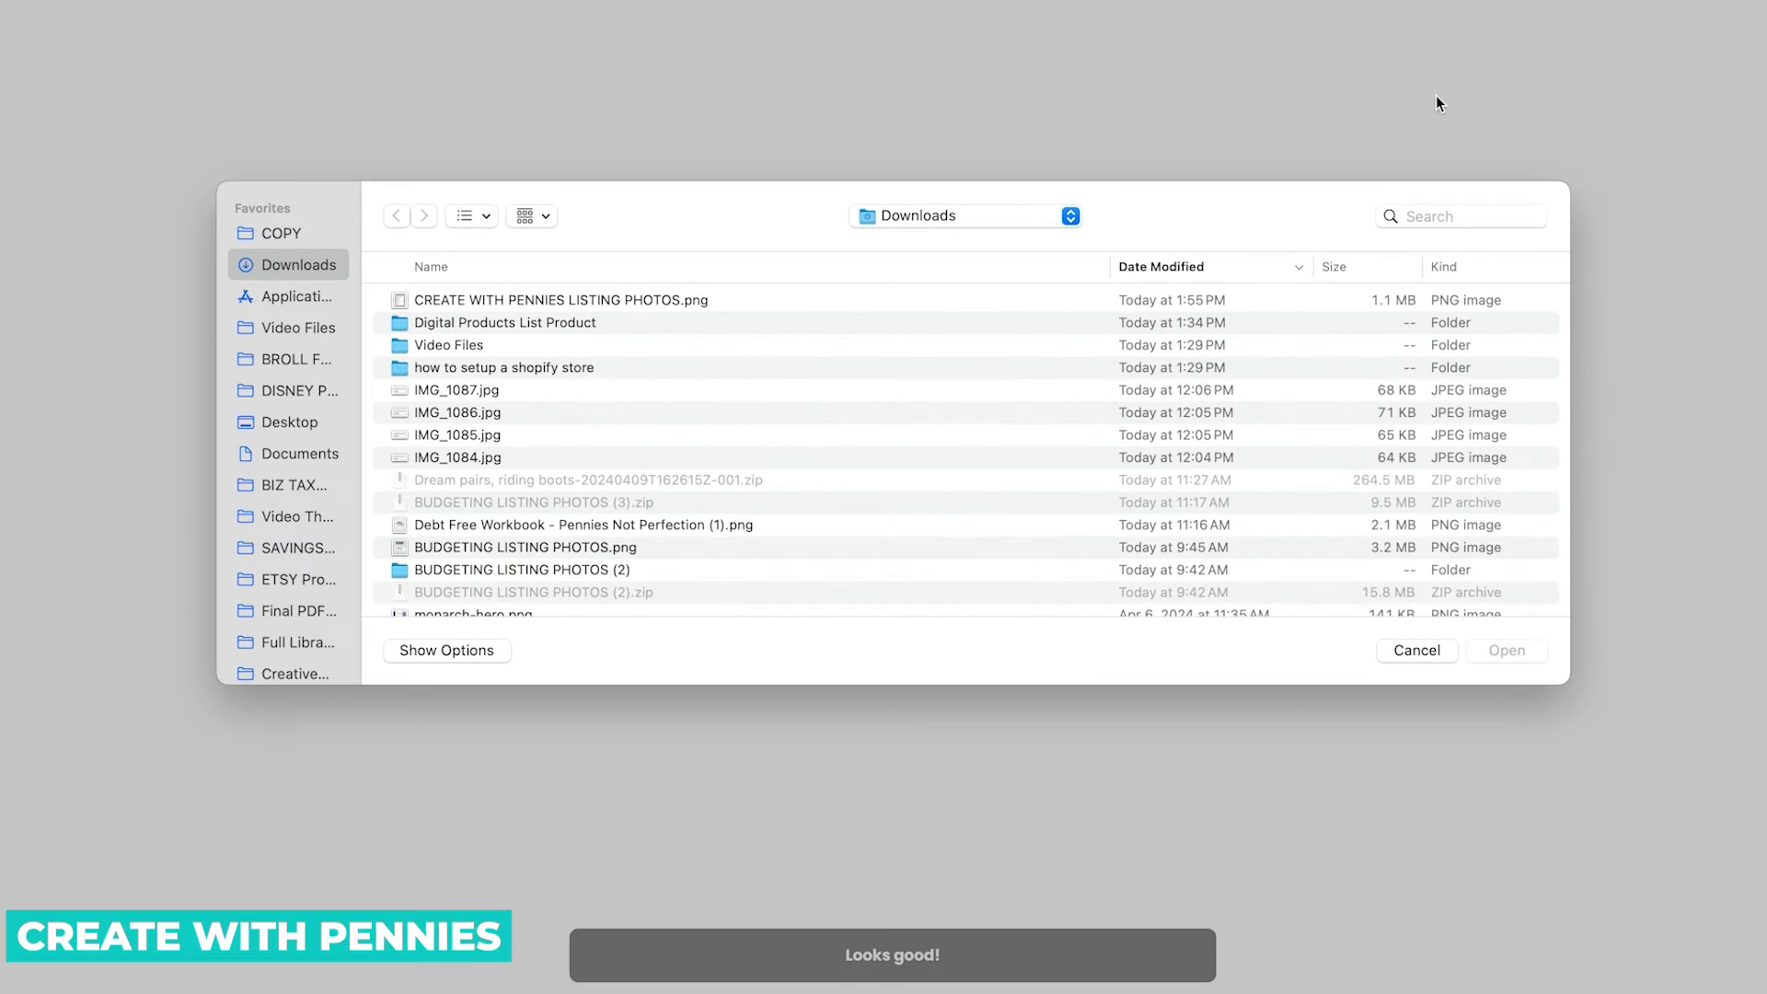
{"action": "left_click", "coordinate": [807, 303]}
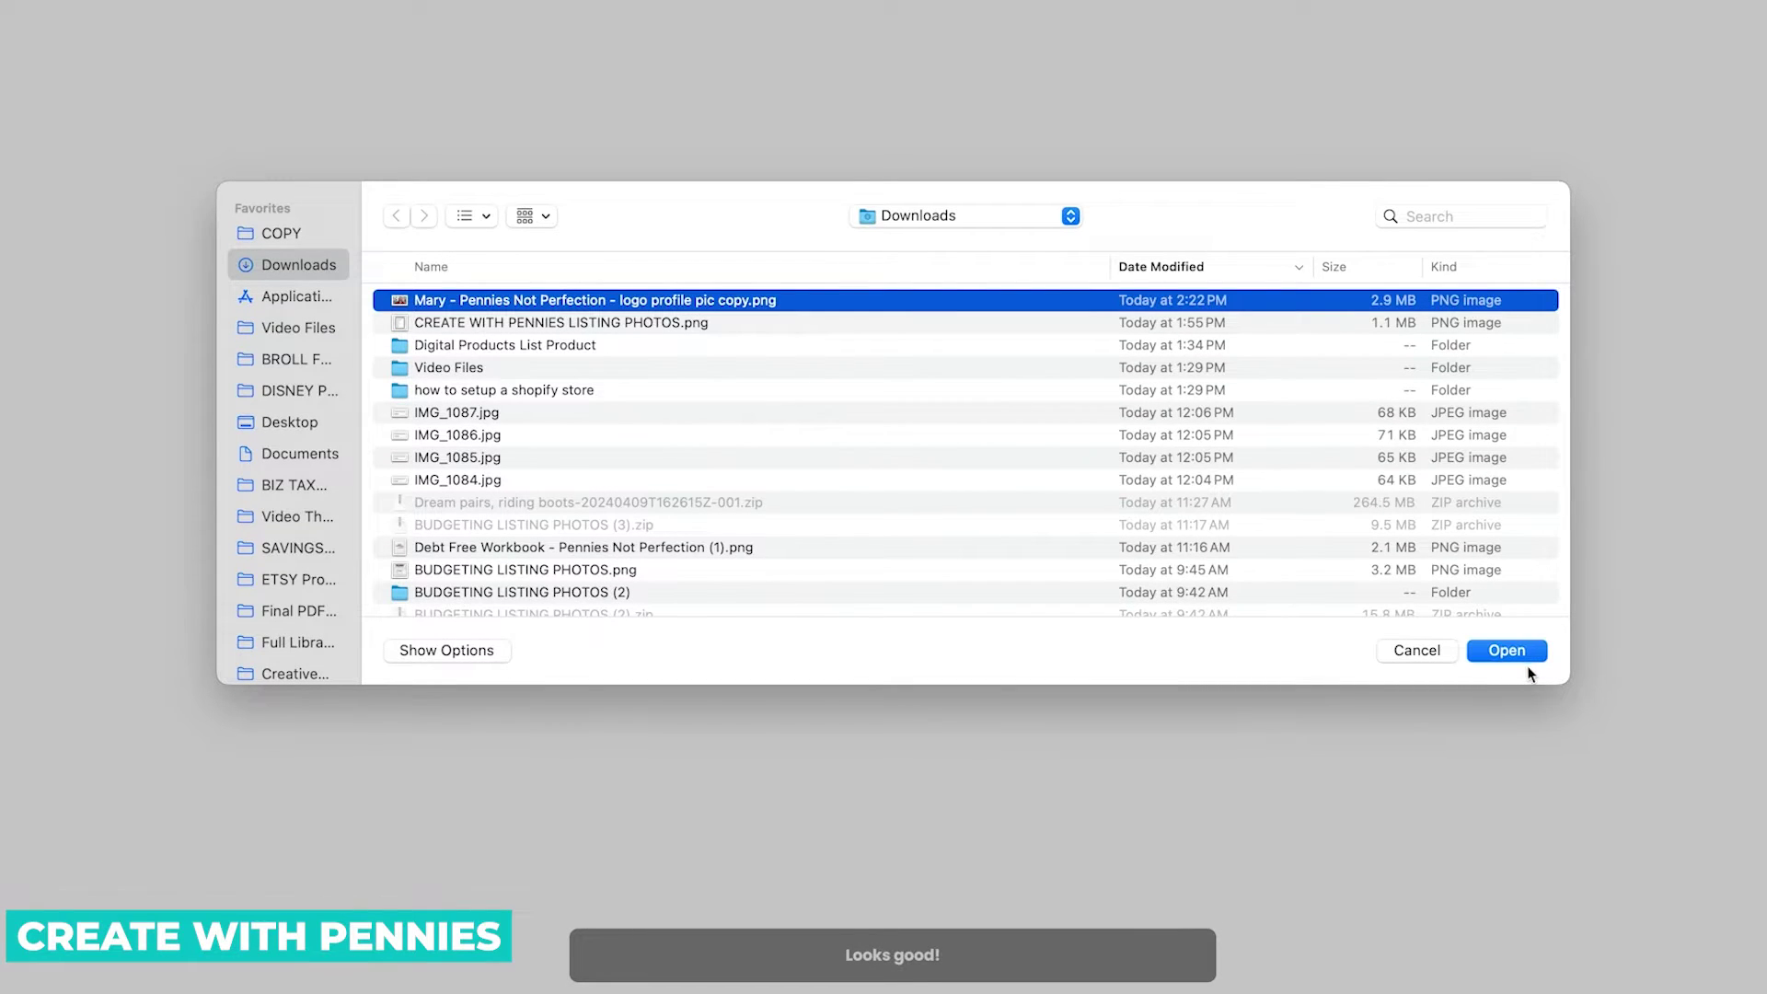
{"action": "left_click", "coordinate": [1515, 650]}
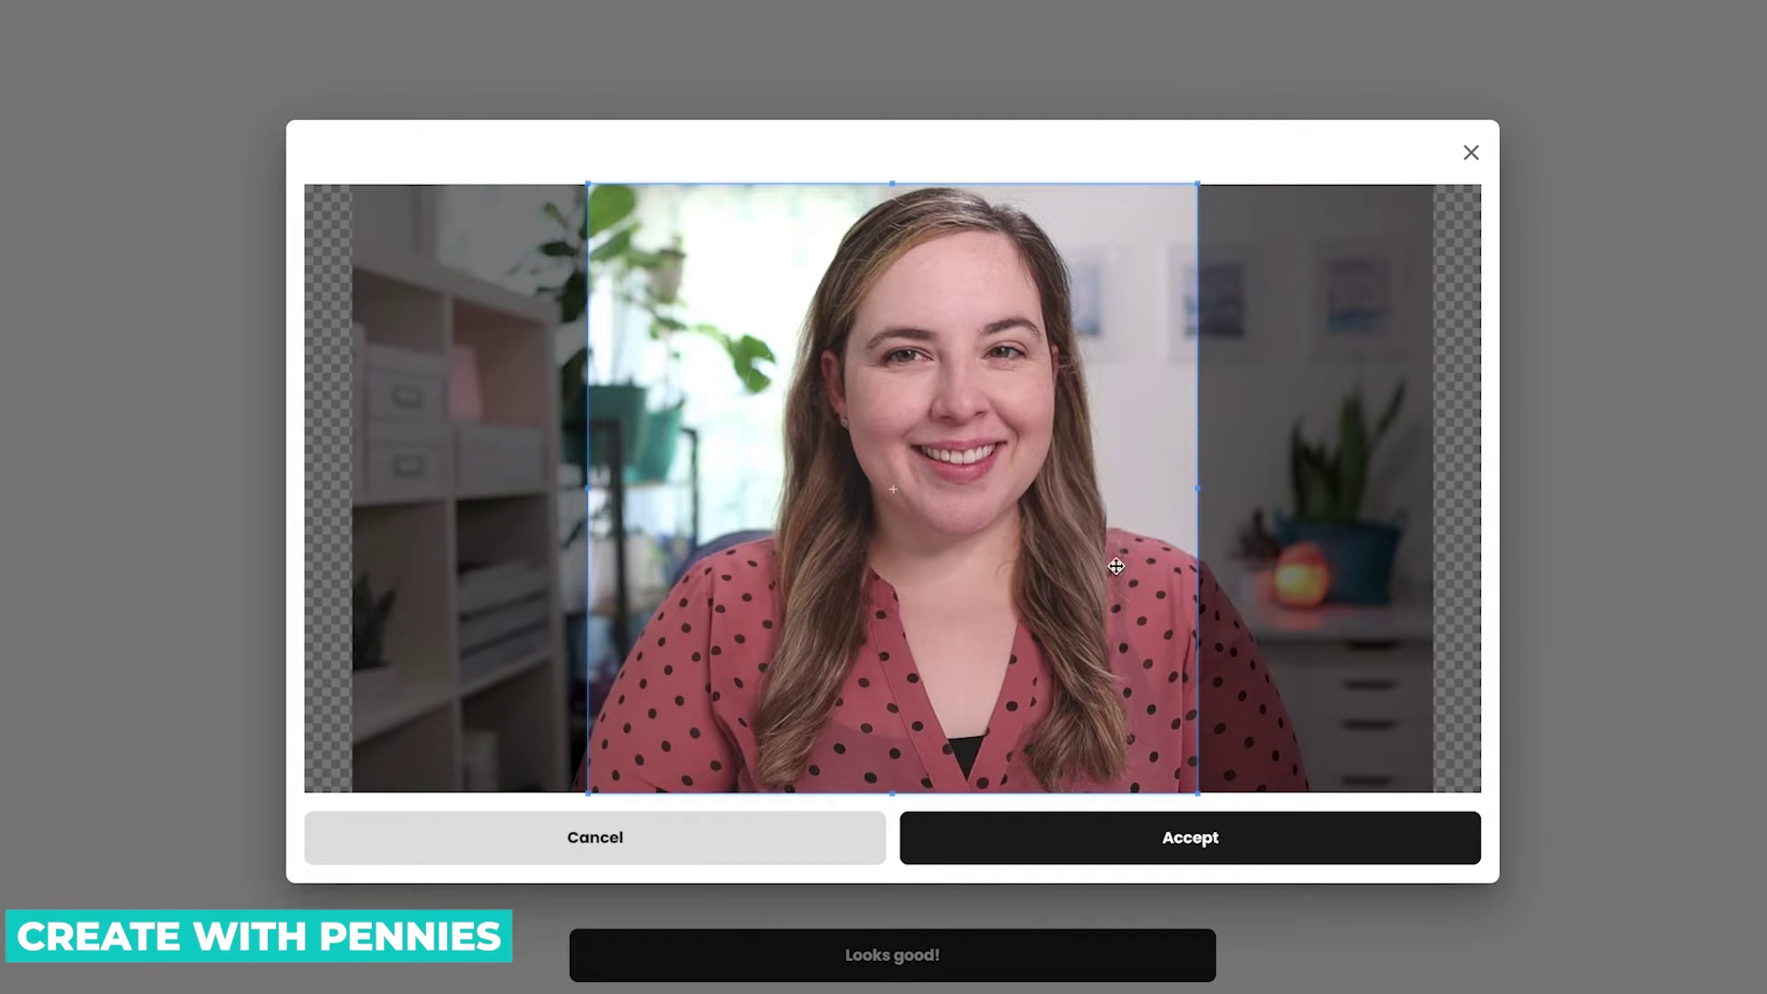
{"action": "left_click_drag", "start_coordinate": [1115, 566], "coordinate": [1160, 581]}
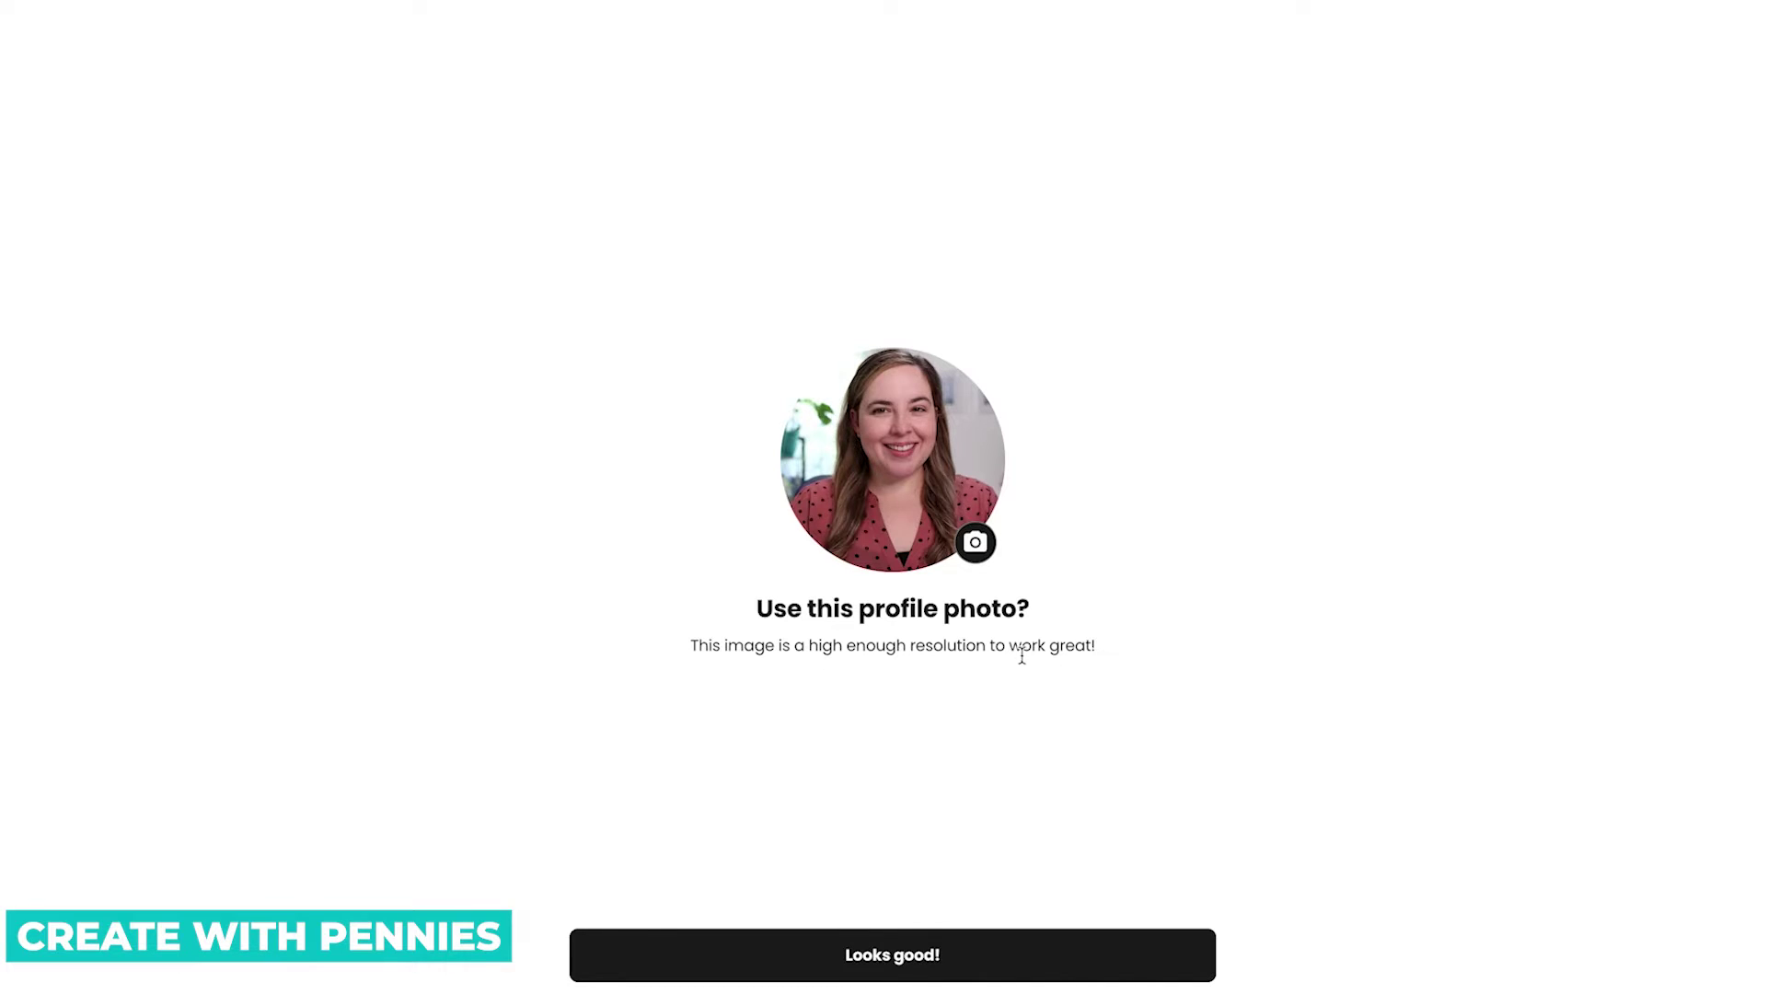
{"action": "left_click", "coordinate": [1049, 955]}
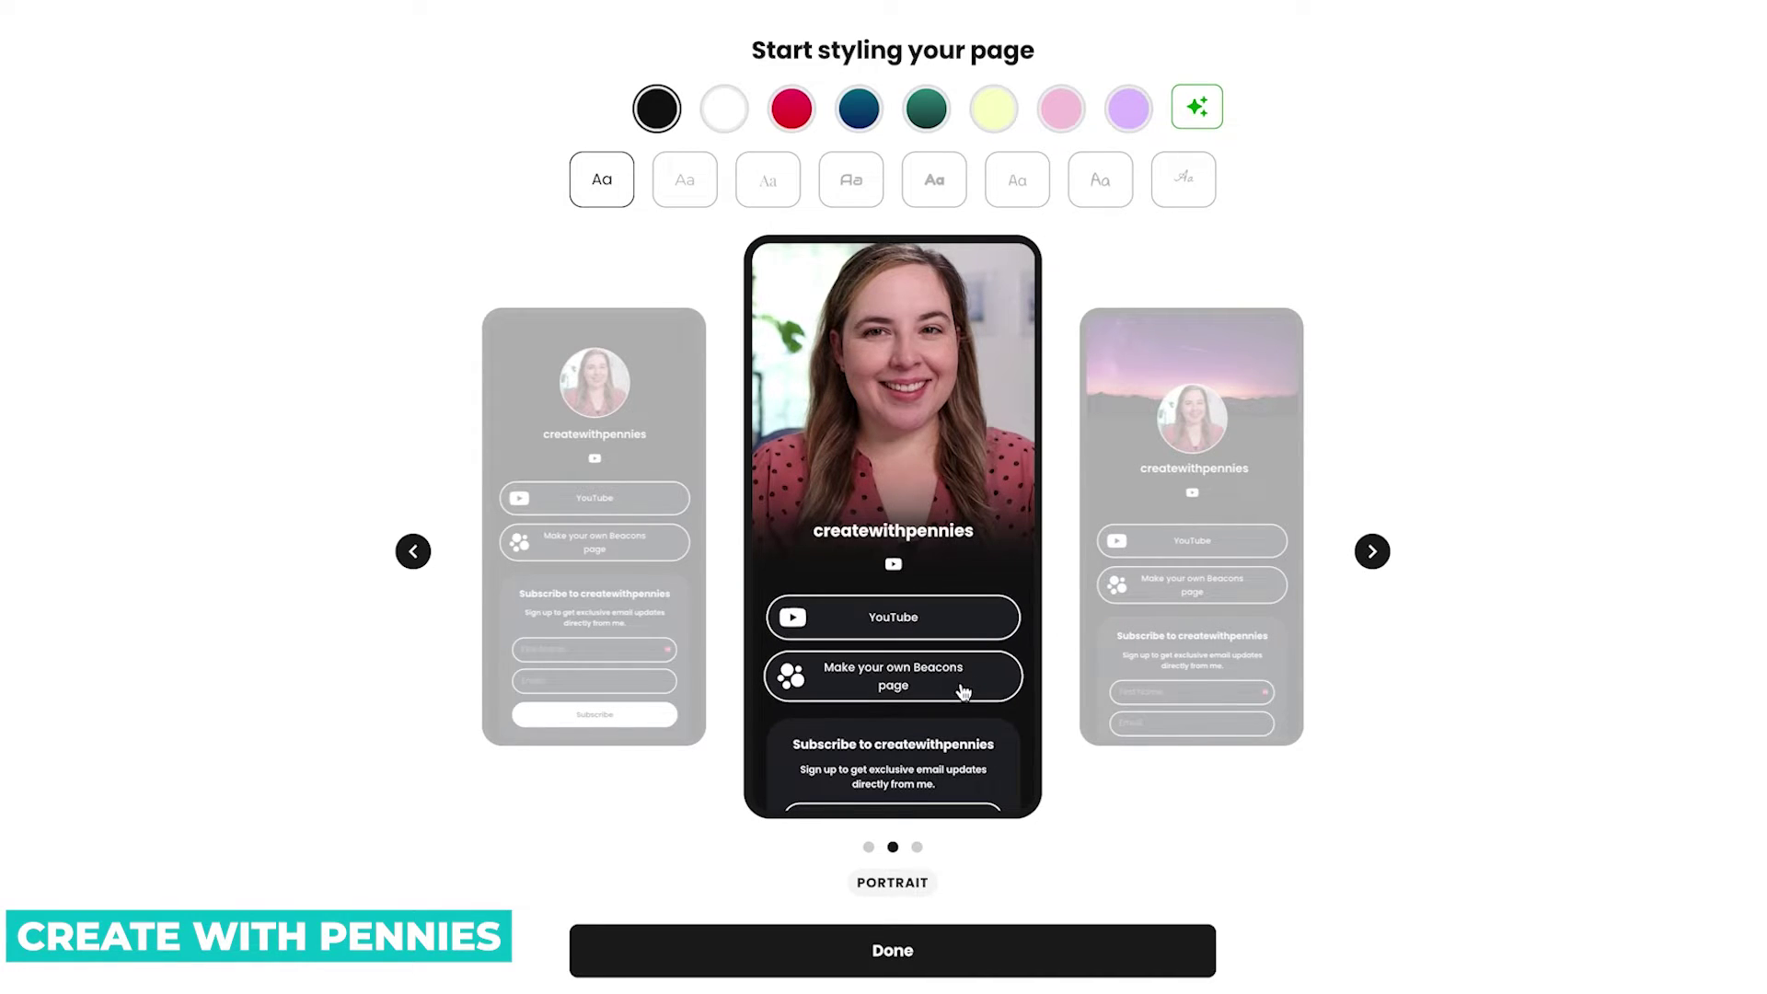
Browse the Portrait, Banner and Classic layouts in the preview, settling on Classic.
{"action": "scroll", "coordinate": [966, 635], "scroll_direction": "down", "scroll_amount": 2}
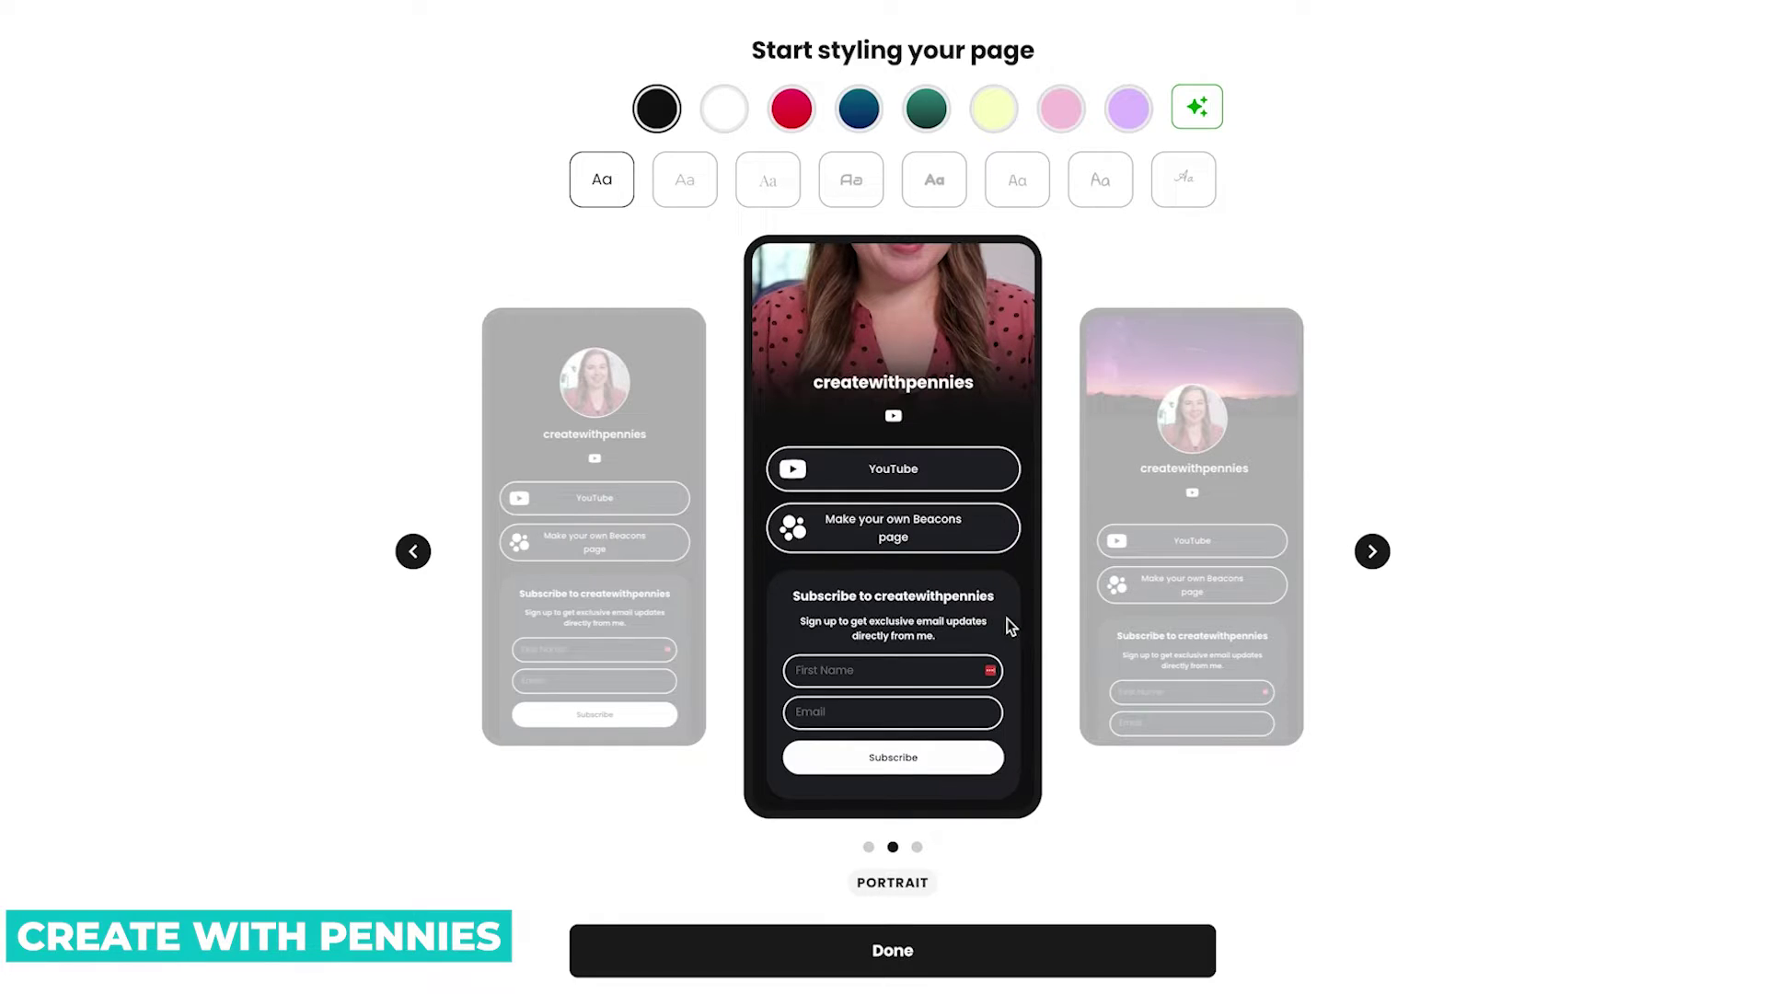
{"action": "scroll", "coordinate": [942, 461], "scroll_direction": "down", "scroll_amount": 3}
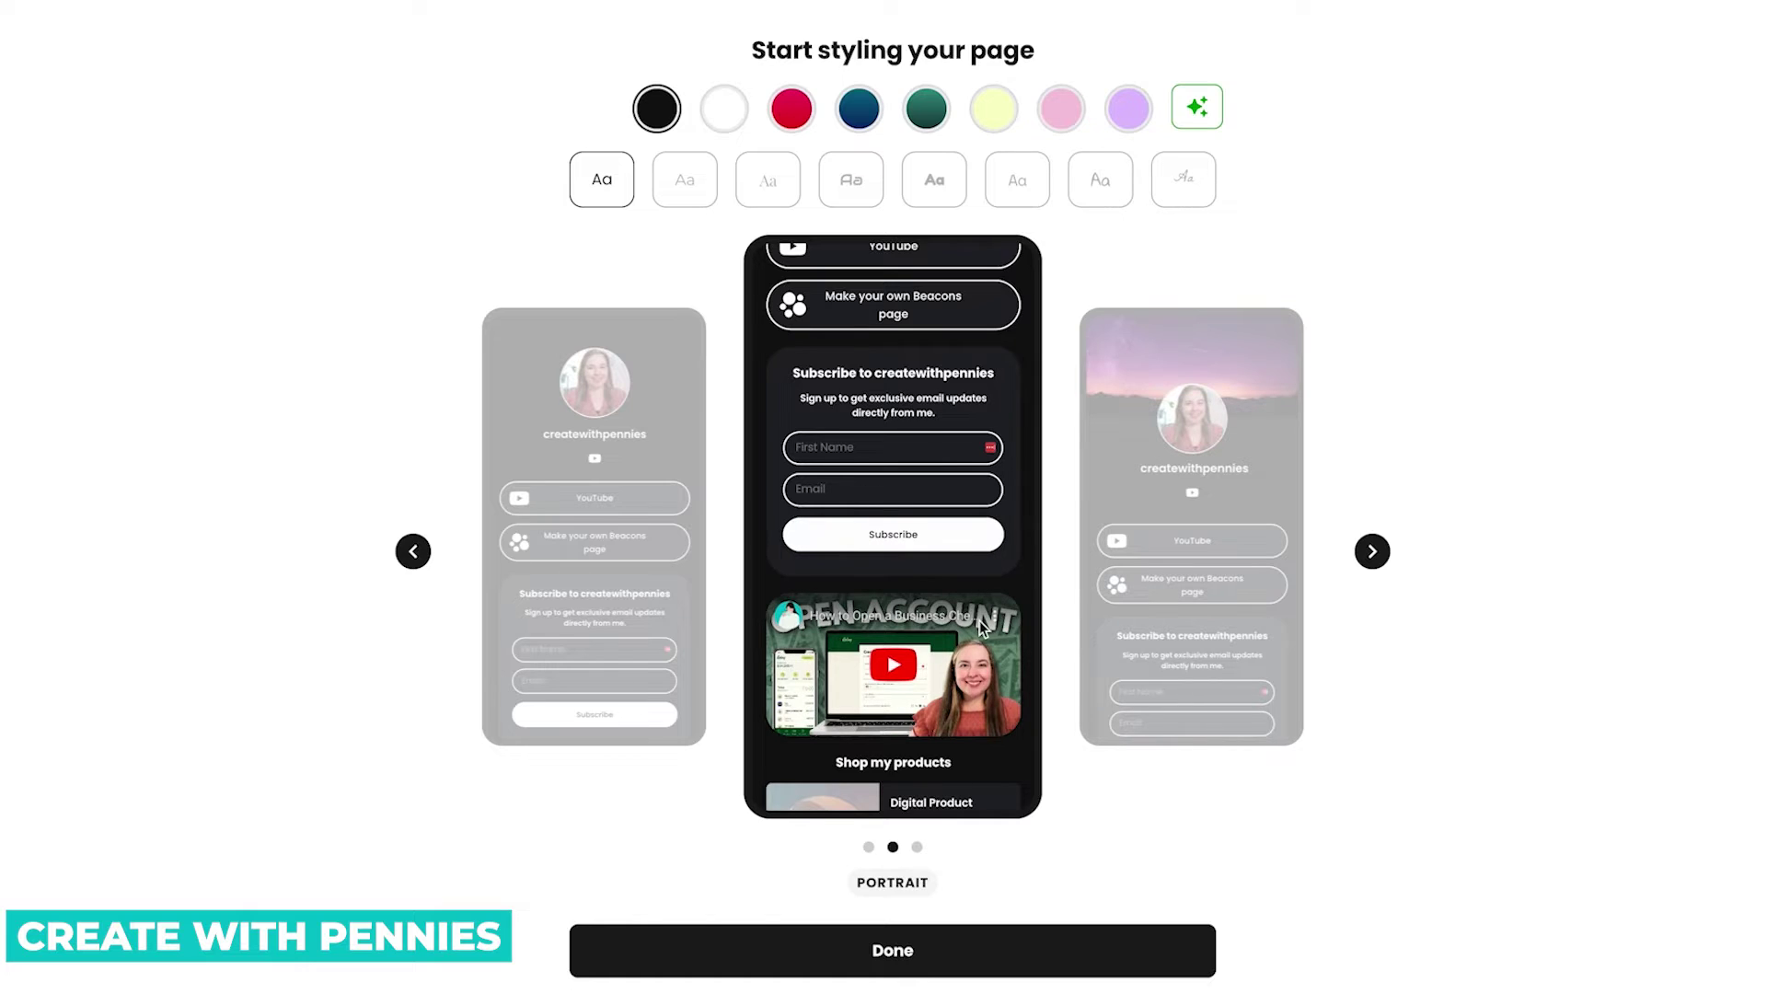
{"action": "scroll", "coordinate": [979, 620], "scroll_direction": "down", "scroll_amount": 2}
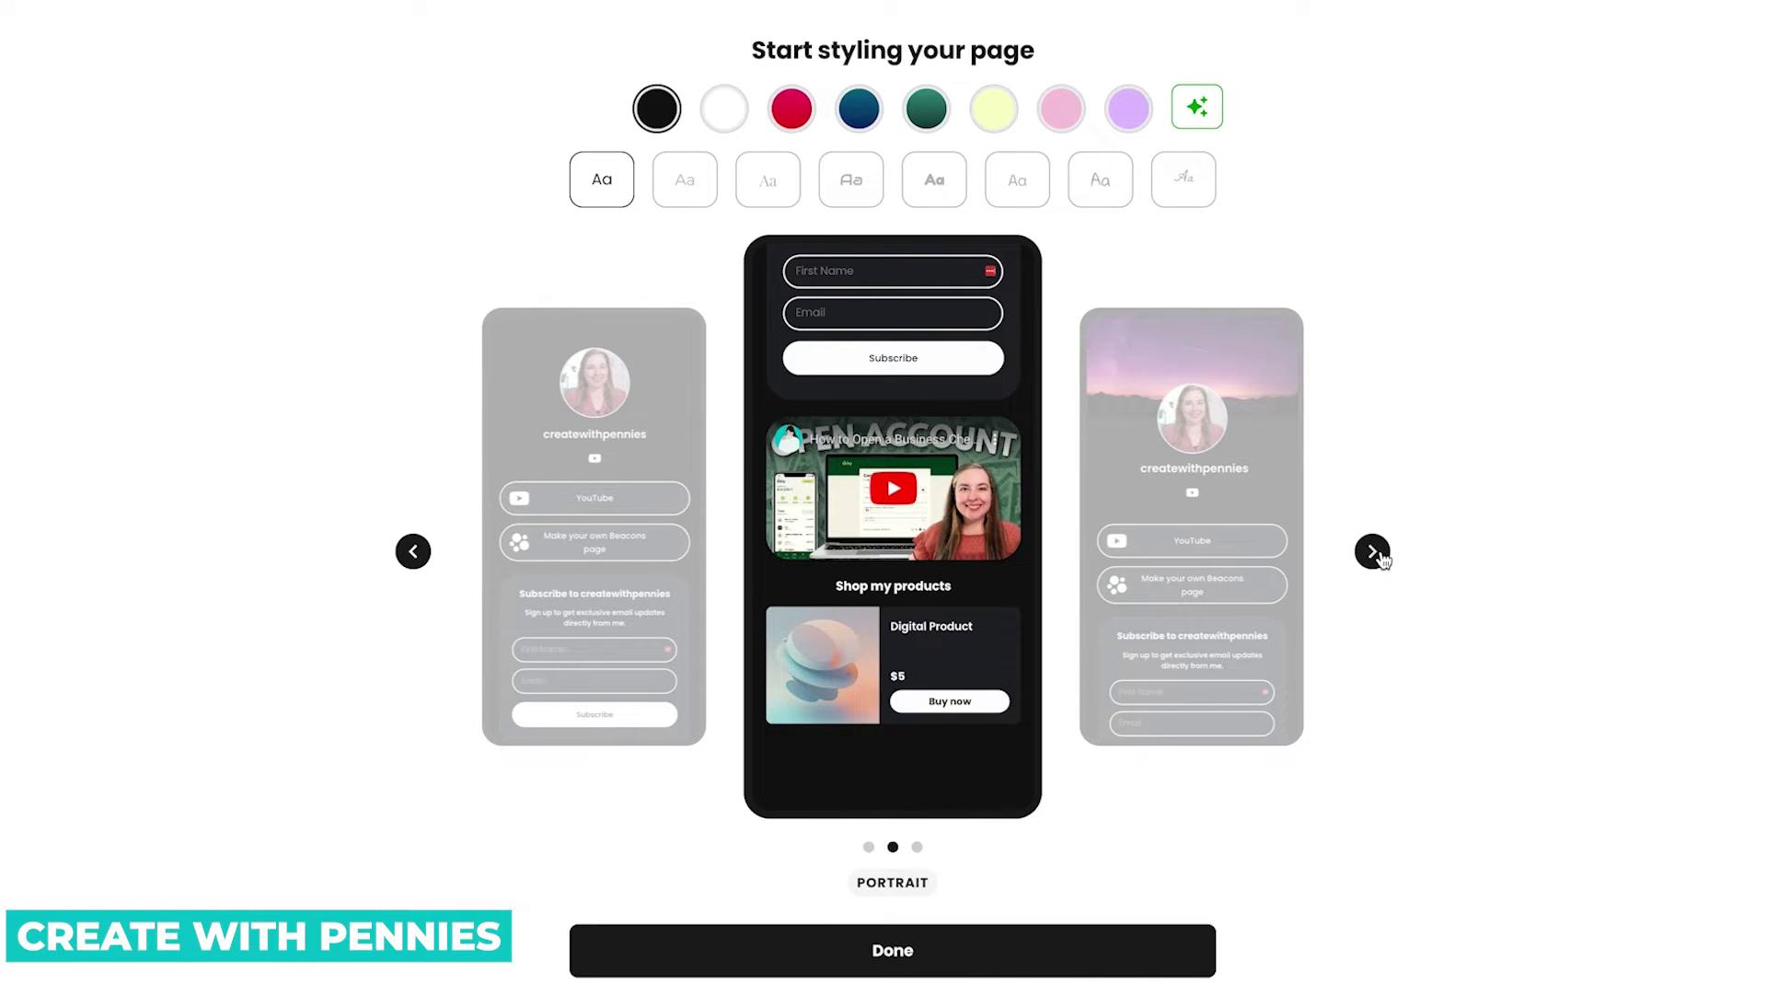
{"action": "left_click", "coordinate": [1371, 551]}
{"action": "left_click", "coordinate": [413, 552]}
{"action": "left_click", "coordinate": [413, 551]}
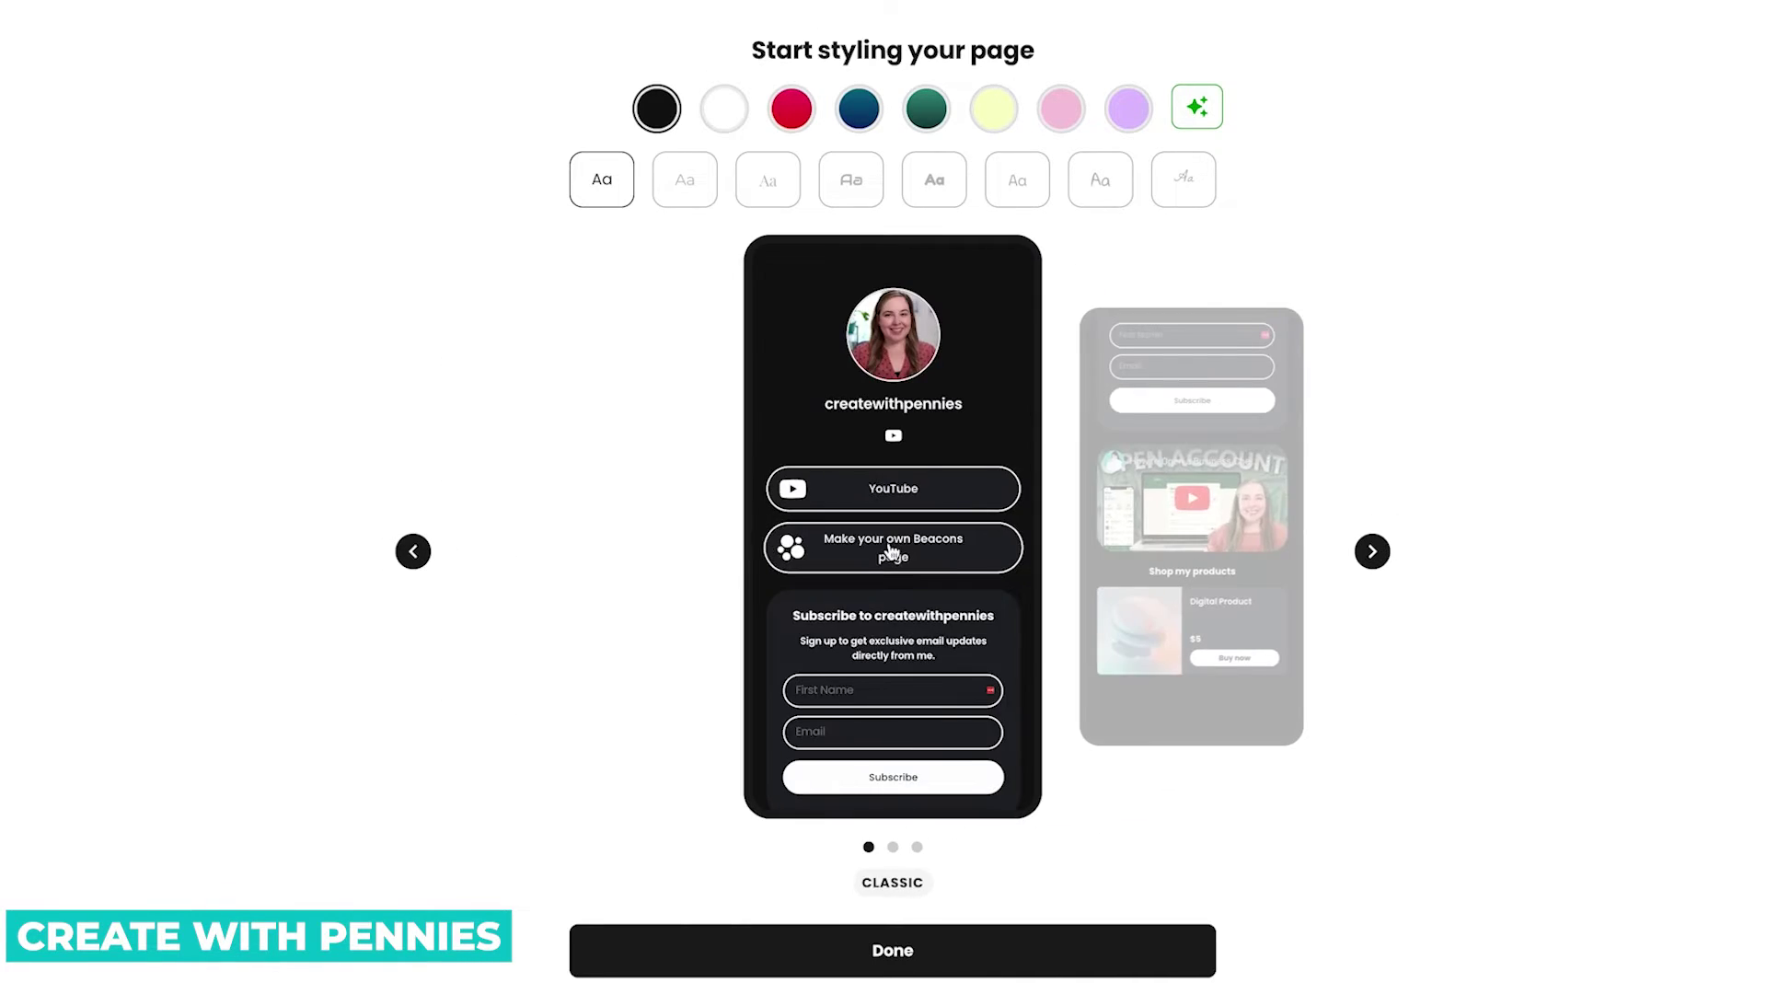
{"action": "left_click", "coordinate": [1371, 552]}
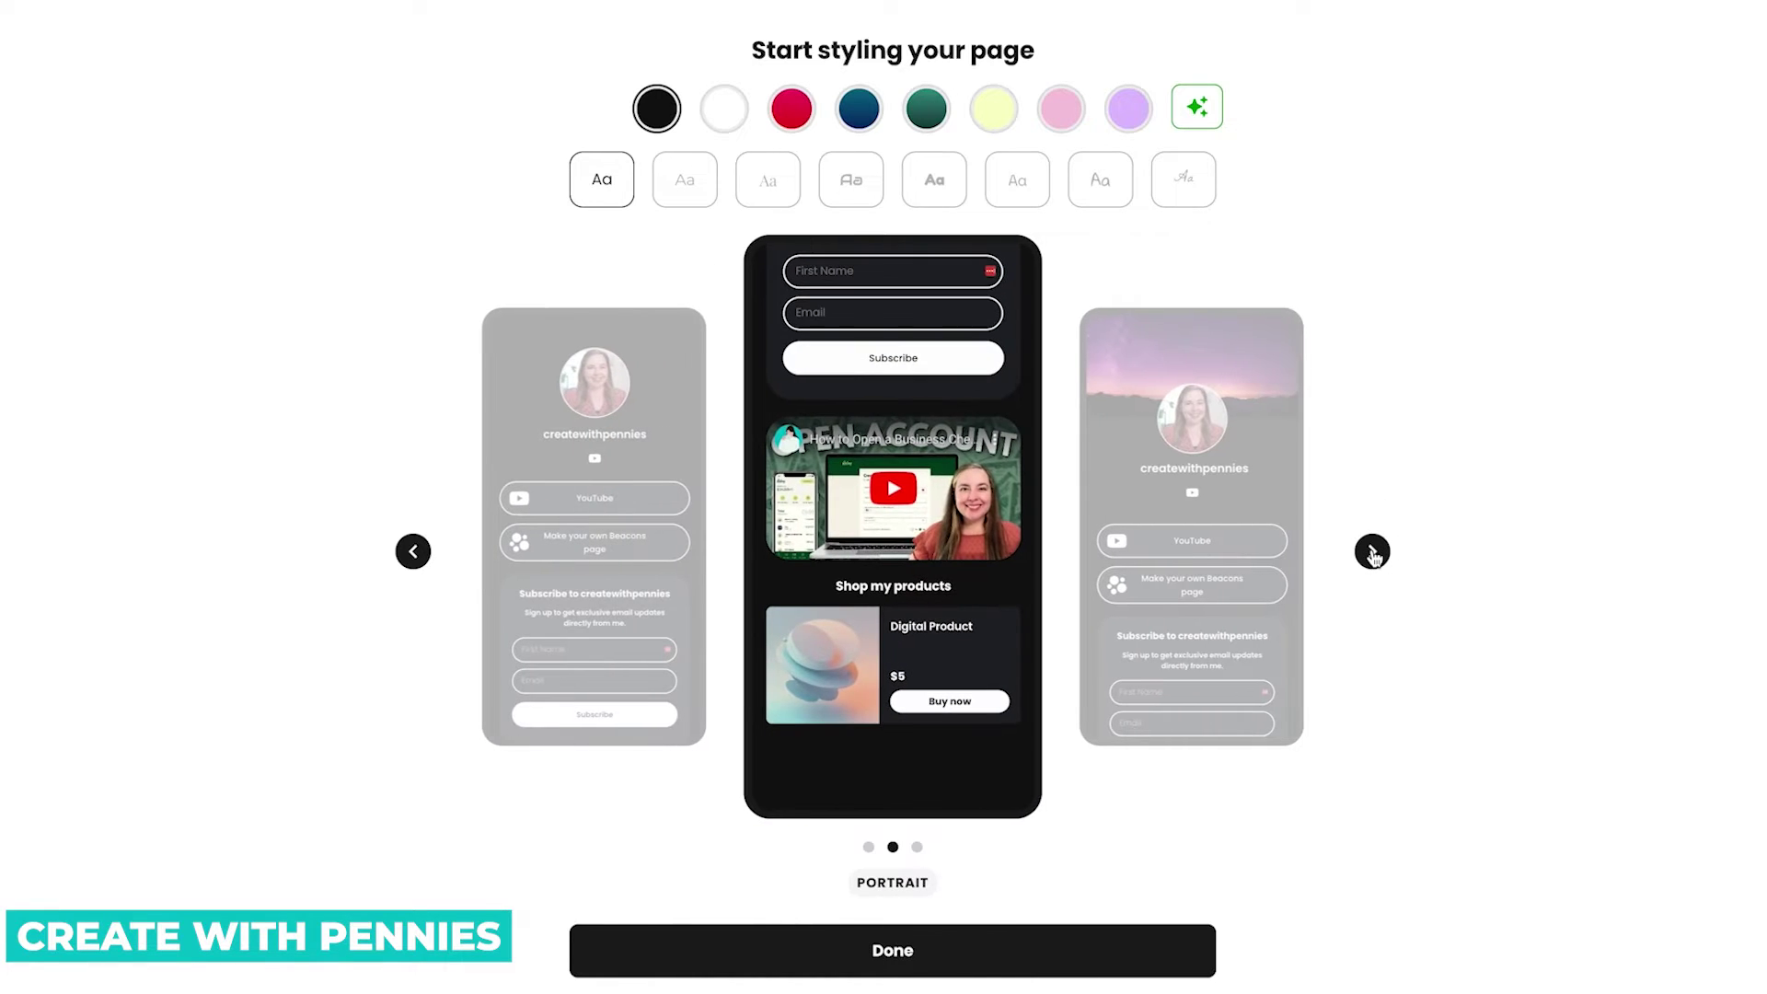
{"action": "left_click", "coordinate": [1371, 551]}
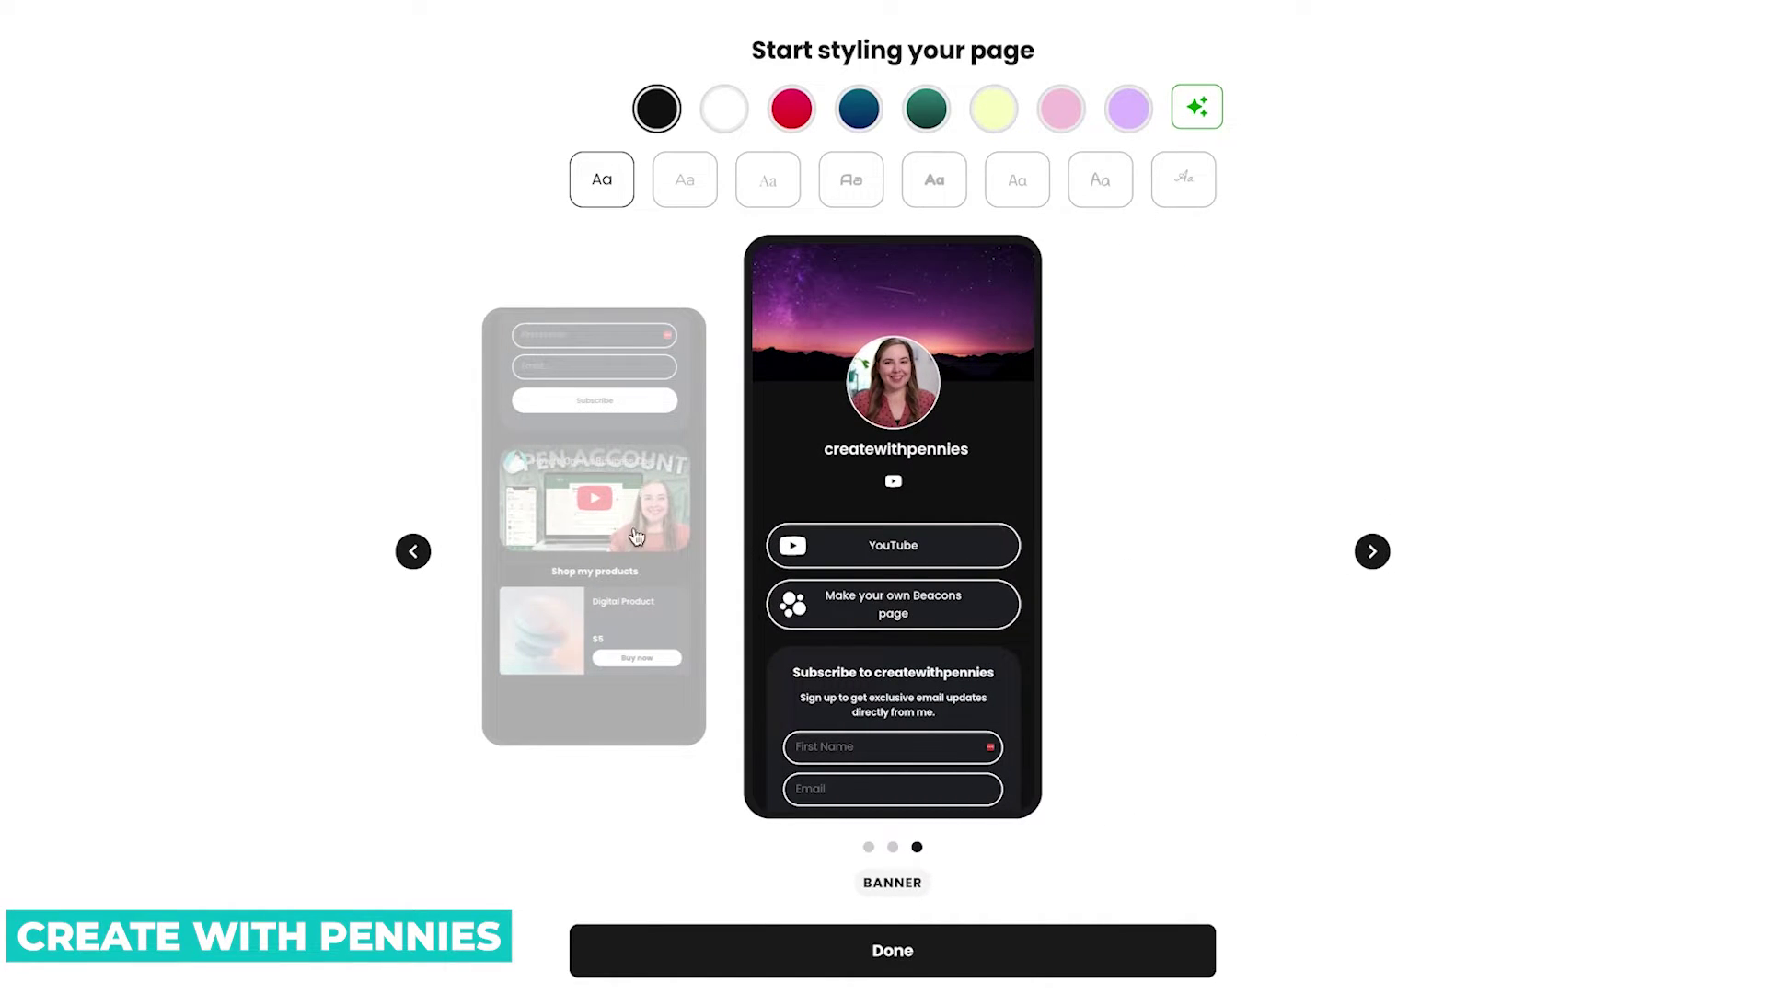
{"action": "left_click", "coordinate": [413, 552]}
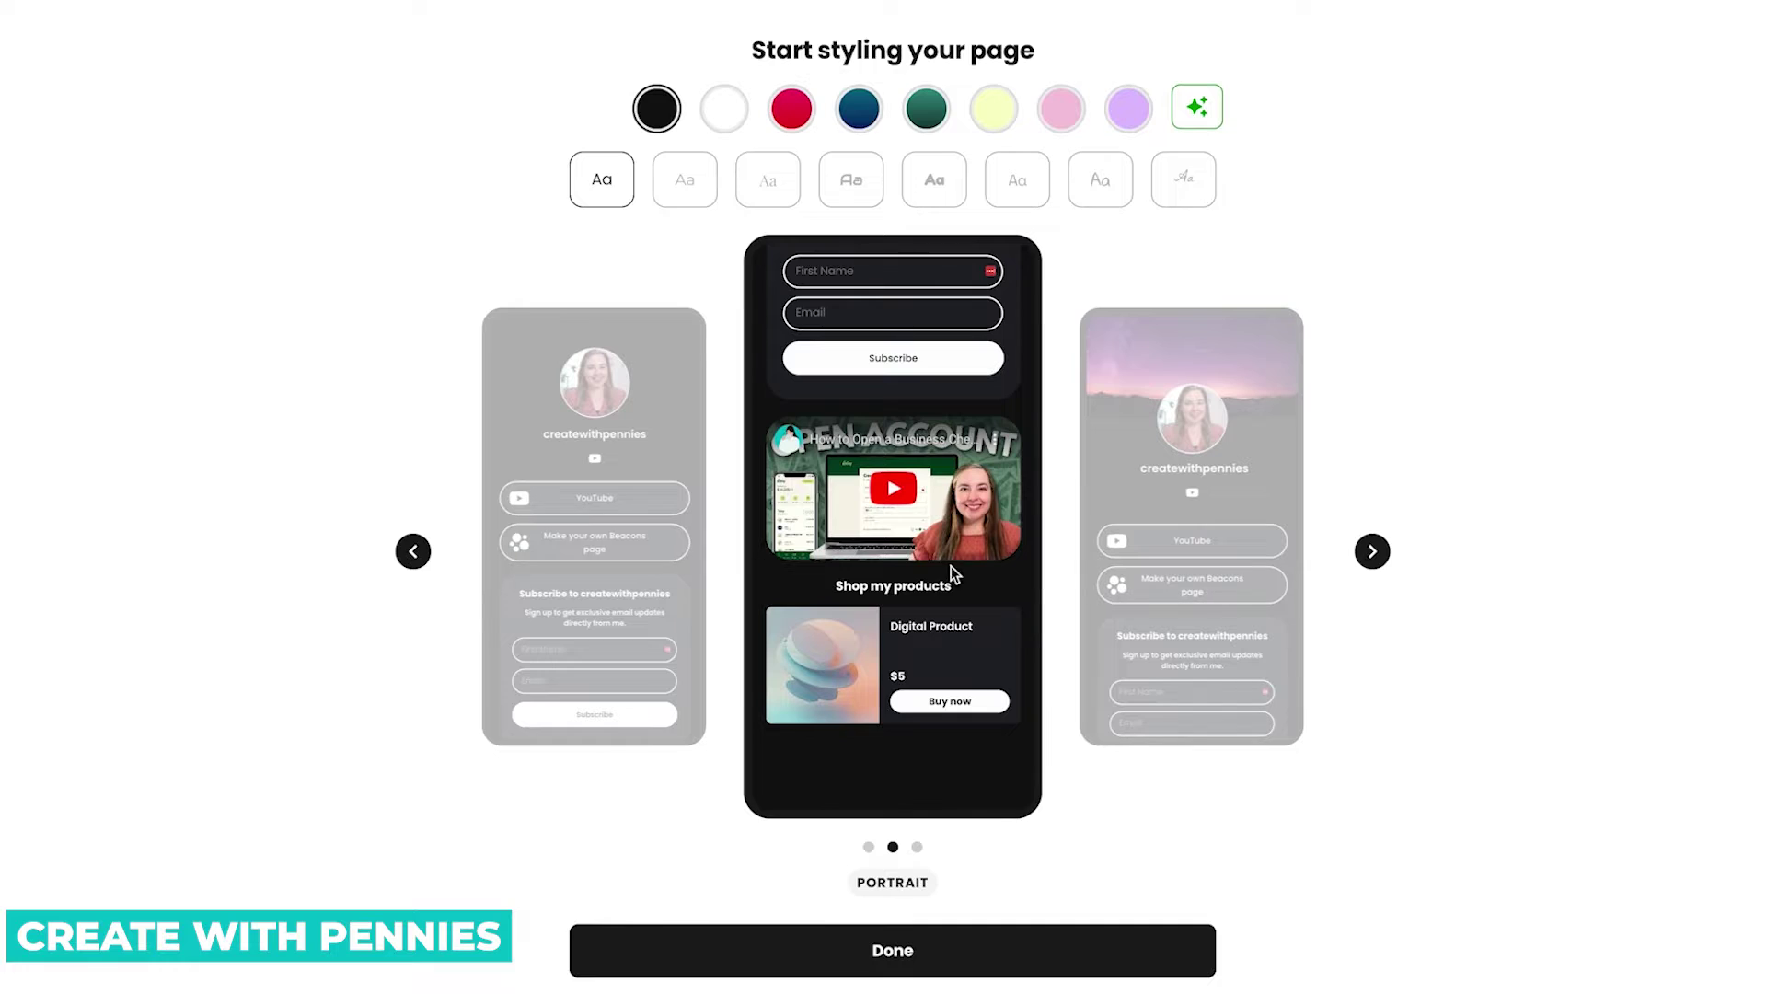
{"action": "left_click", "coordinate": [413, 551]}
{"action": "scroll", "coordinate": [988, 552], "scroll_direction": "down", "scroll_amount": 5}
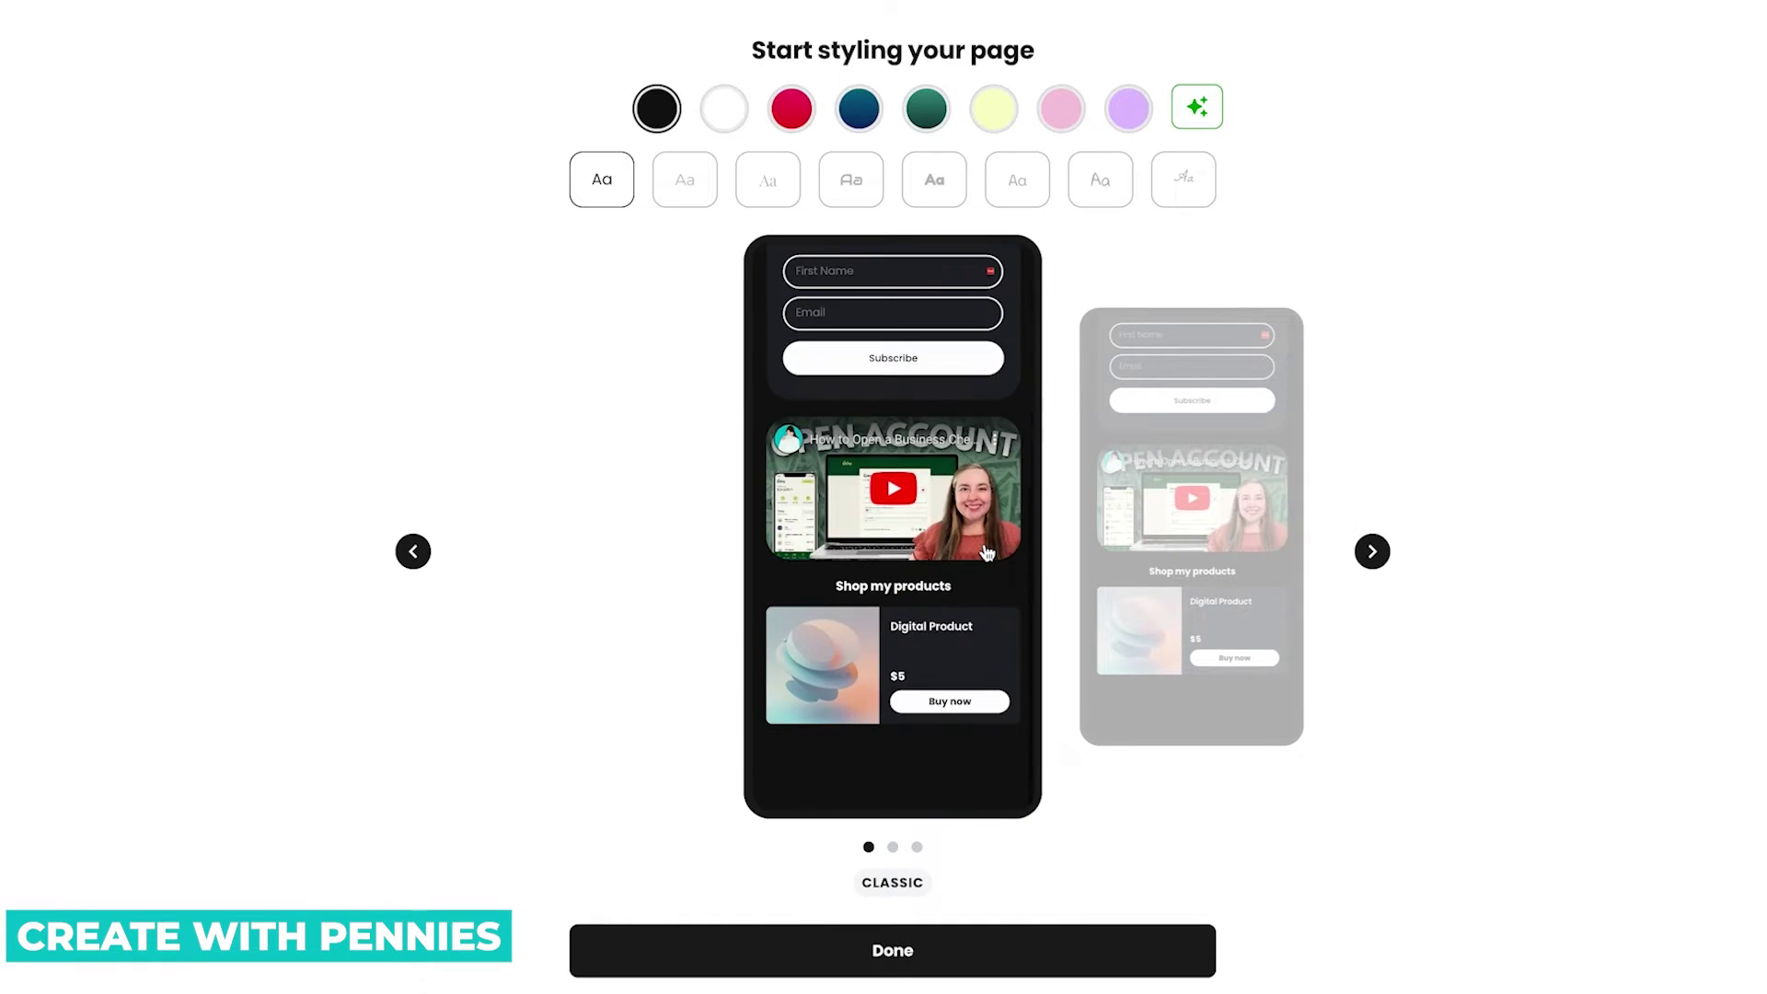
{"action": "scroll", "coordinate": [985, 545], "scroll_direction": "up", "scroll_amount": 5}
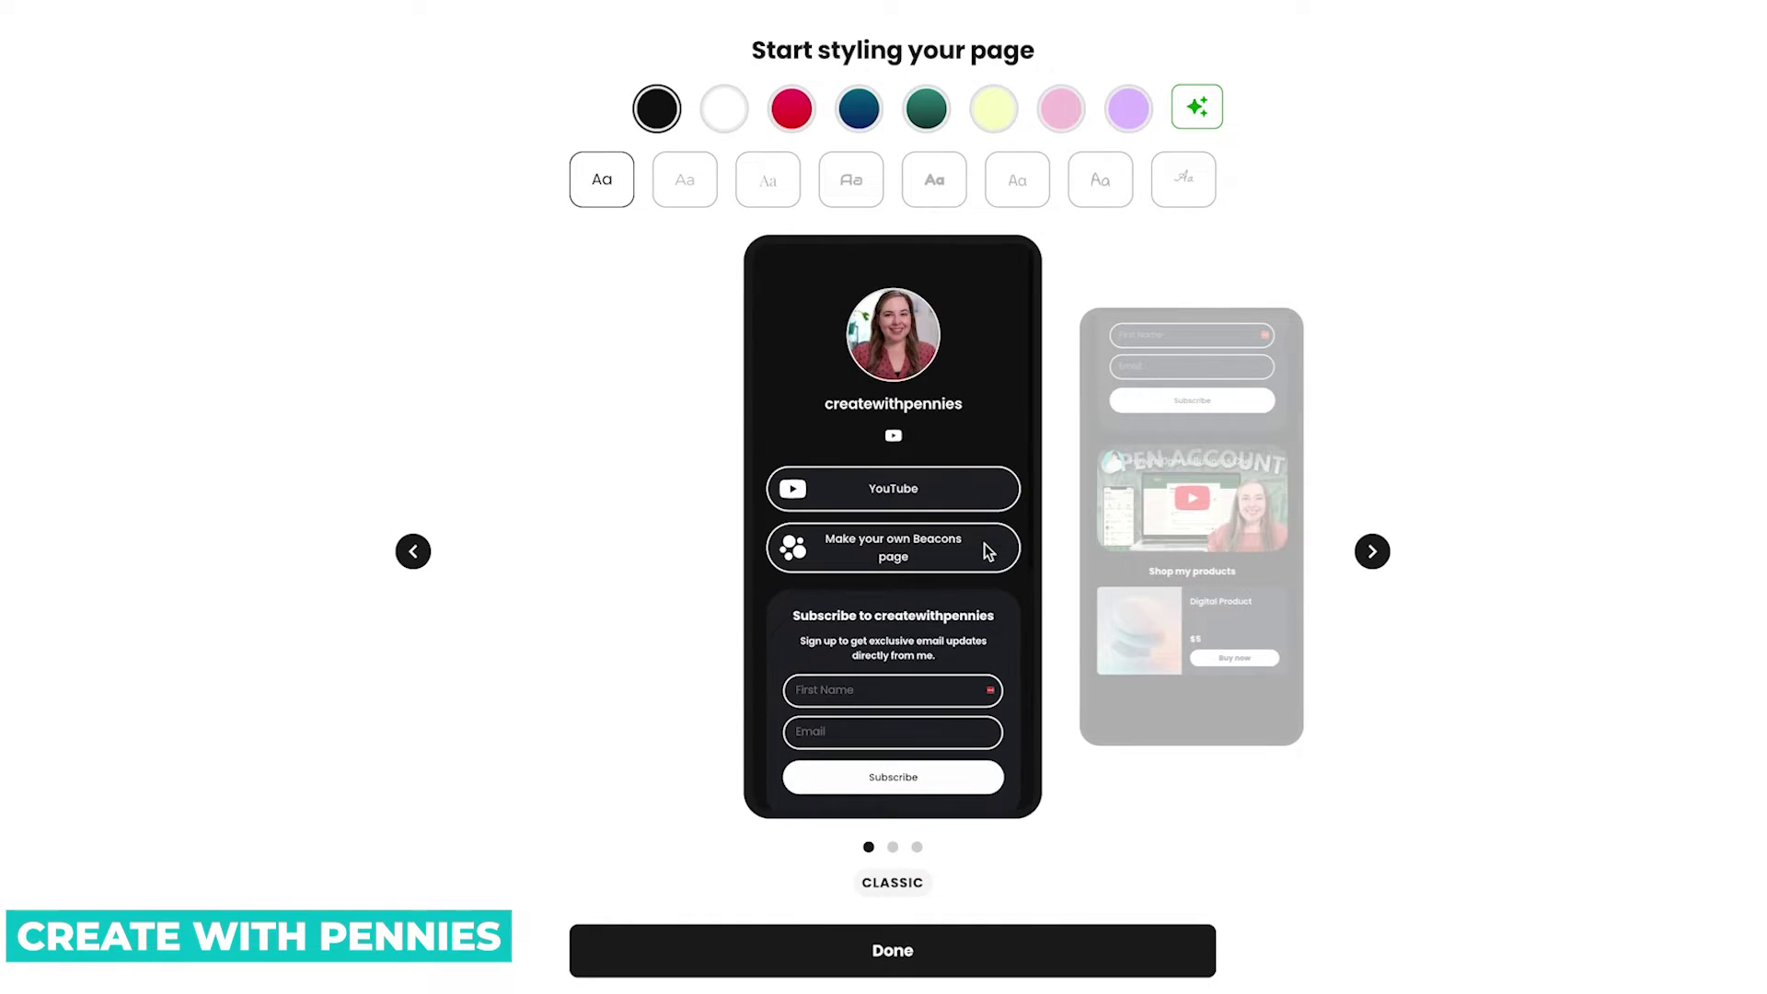
Try the Cherry, Ocean, pink and purple colour themes and an AI-generated palette.
{"action": "left_click", "coordinate": [724, 109]}
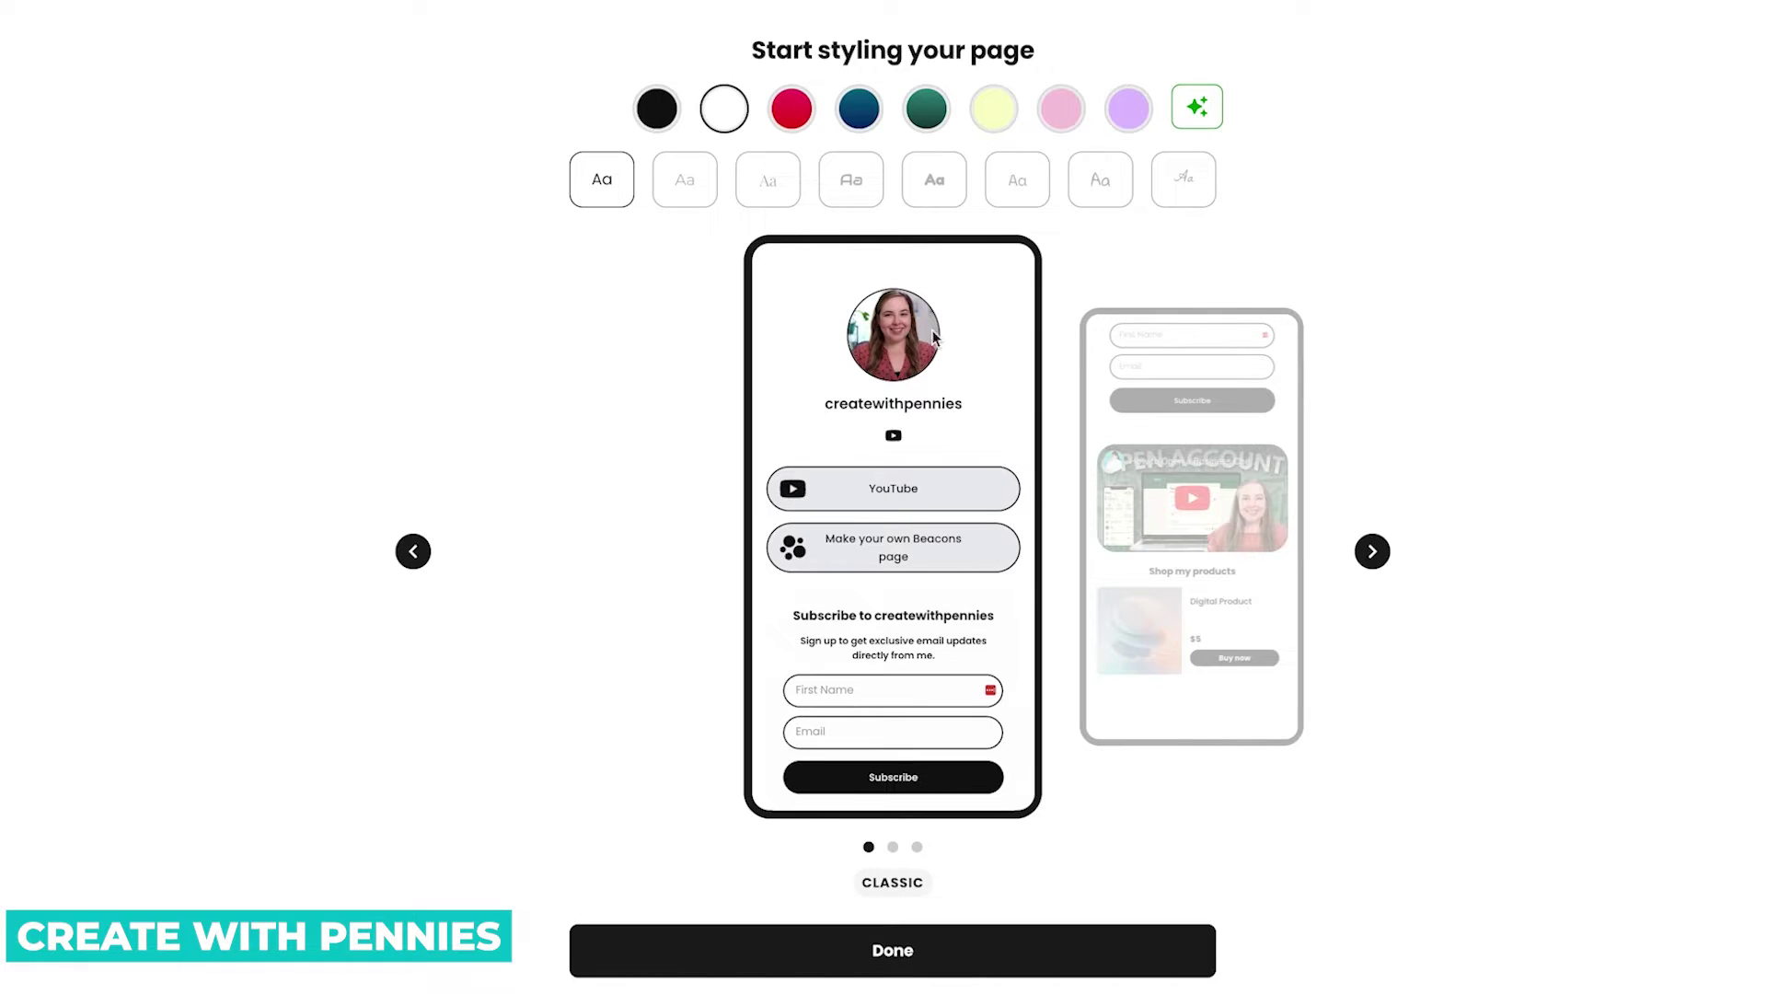
{"action": "left_click", "coordinate": [790, 127]}
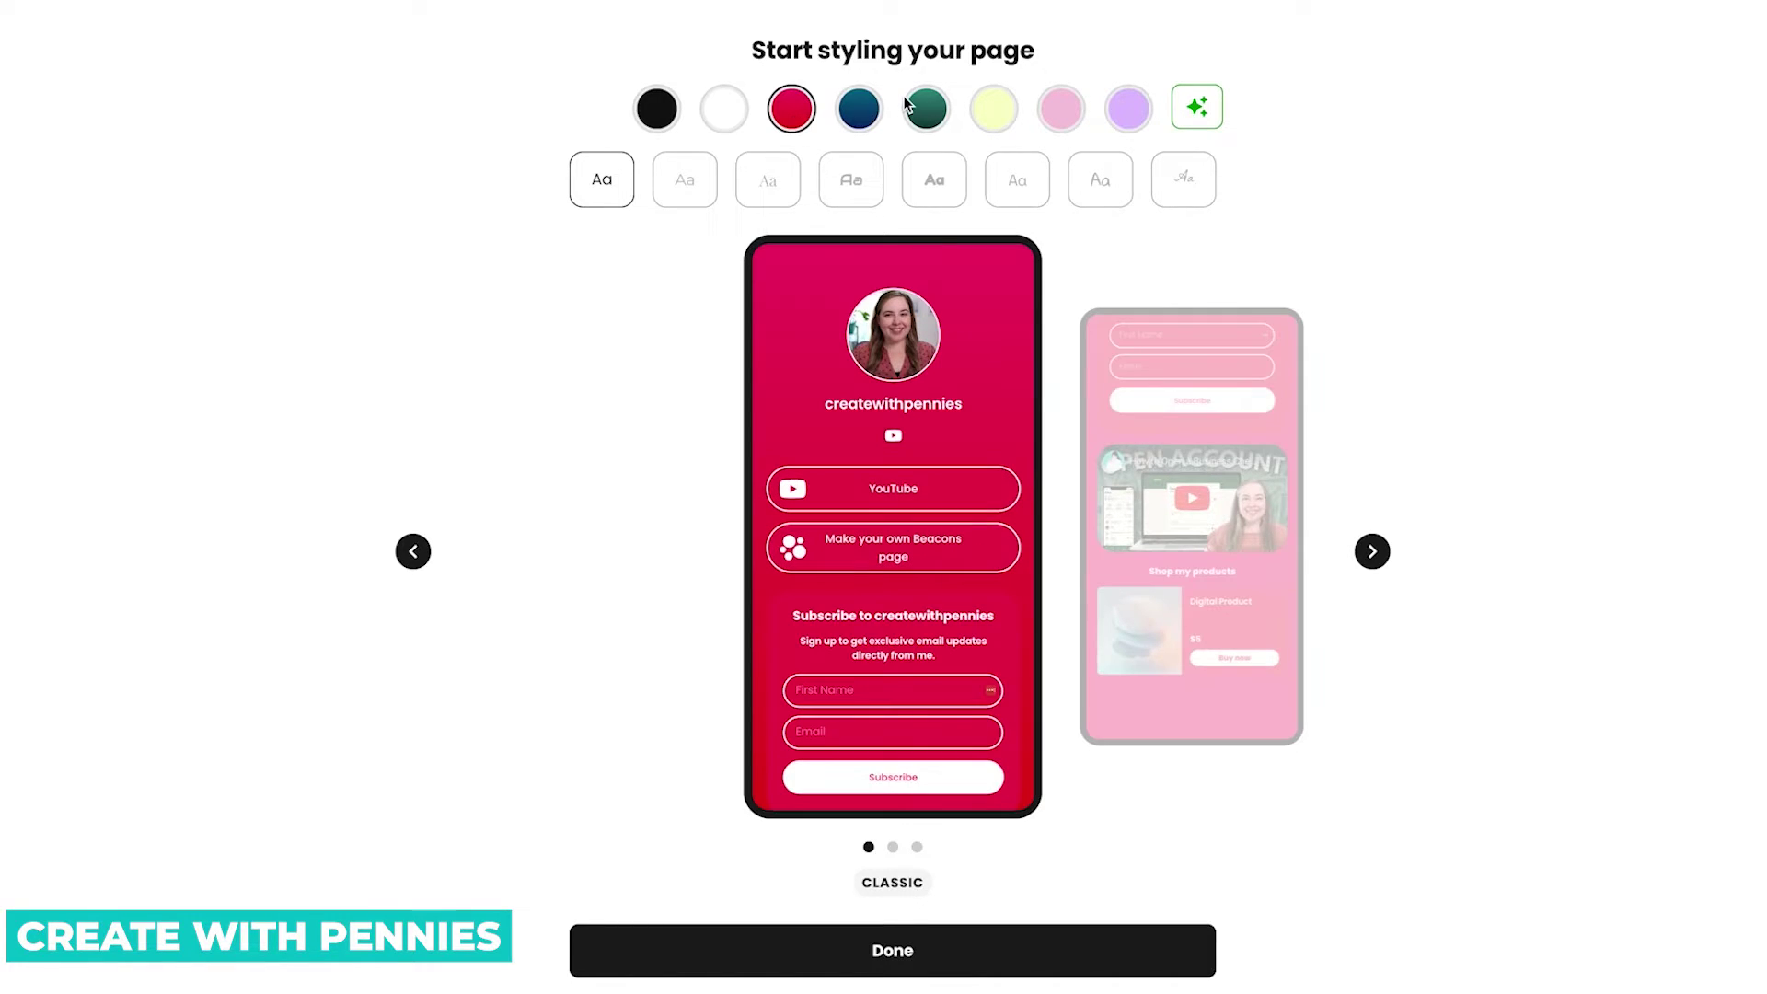
{"action": "left_click", "coordinate": [876, 111]}
{"action": "left_click", "coordinate": [1061, 109]}
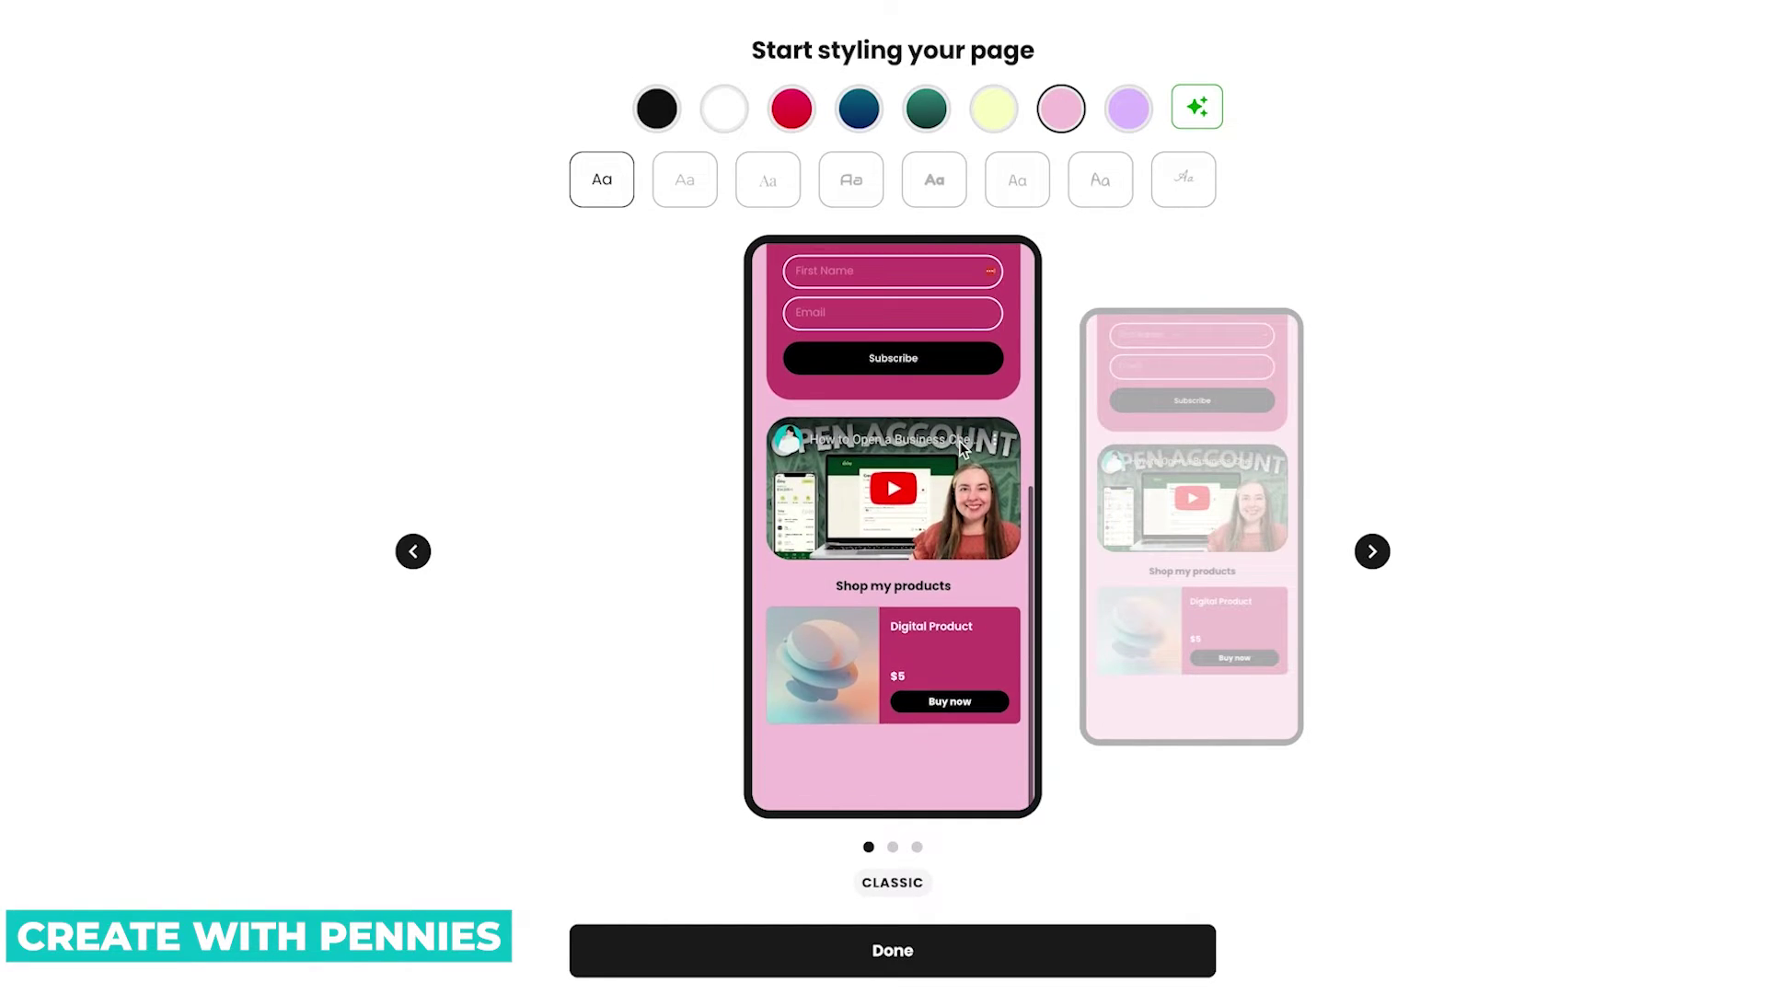
{"action": "left_click", "coordinate": [1135, 103]}
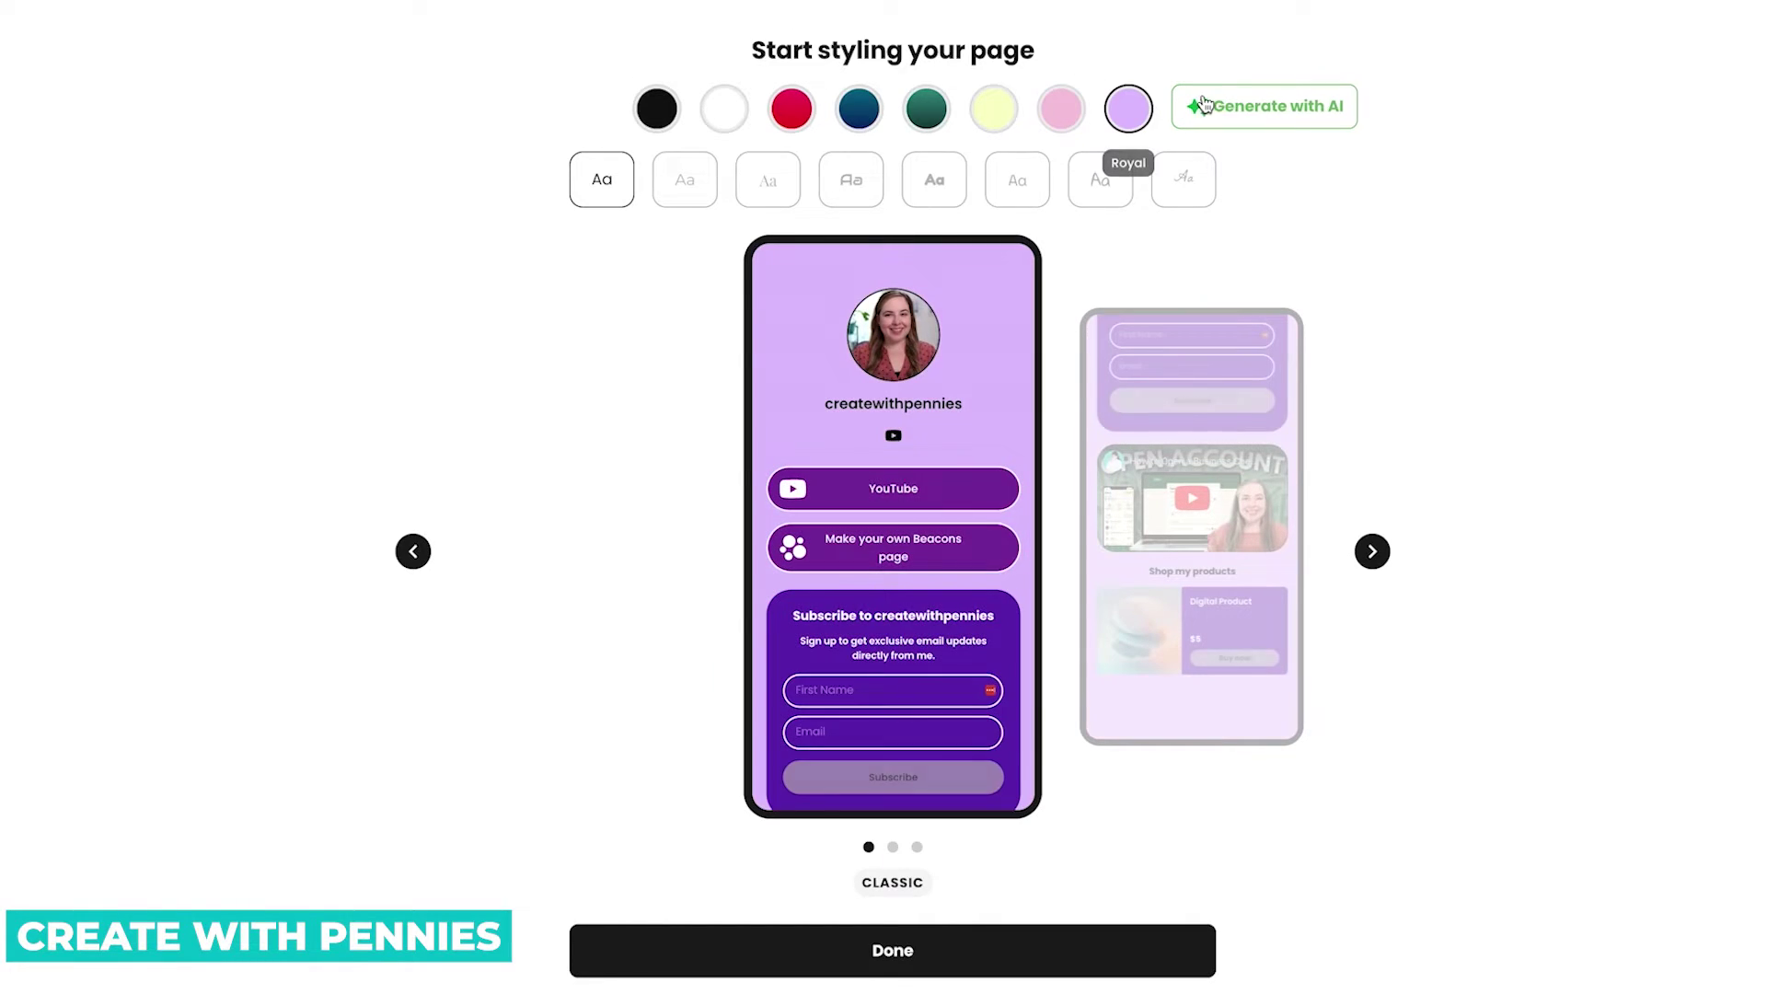
{"action": "left_click", "coordinate": [1275, 116]}
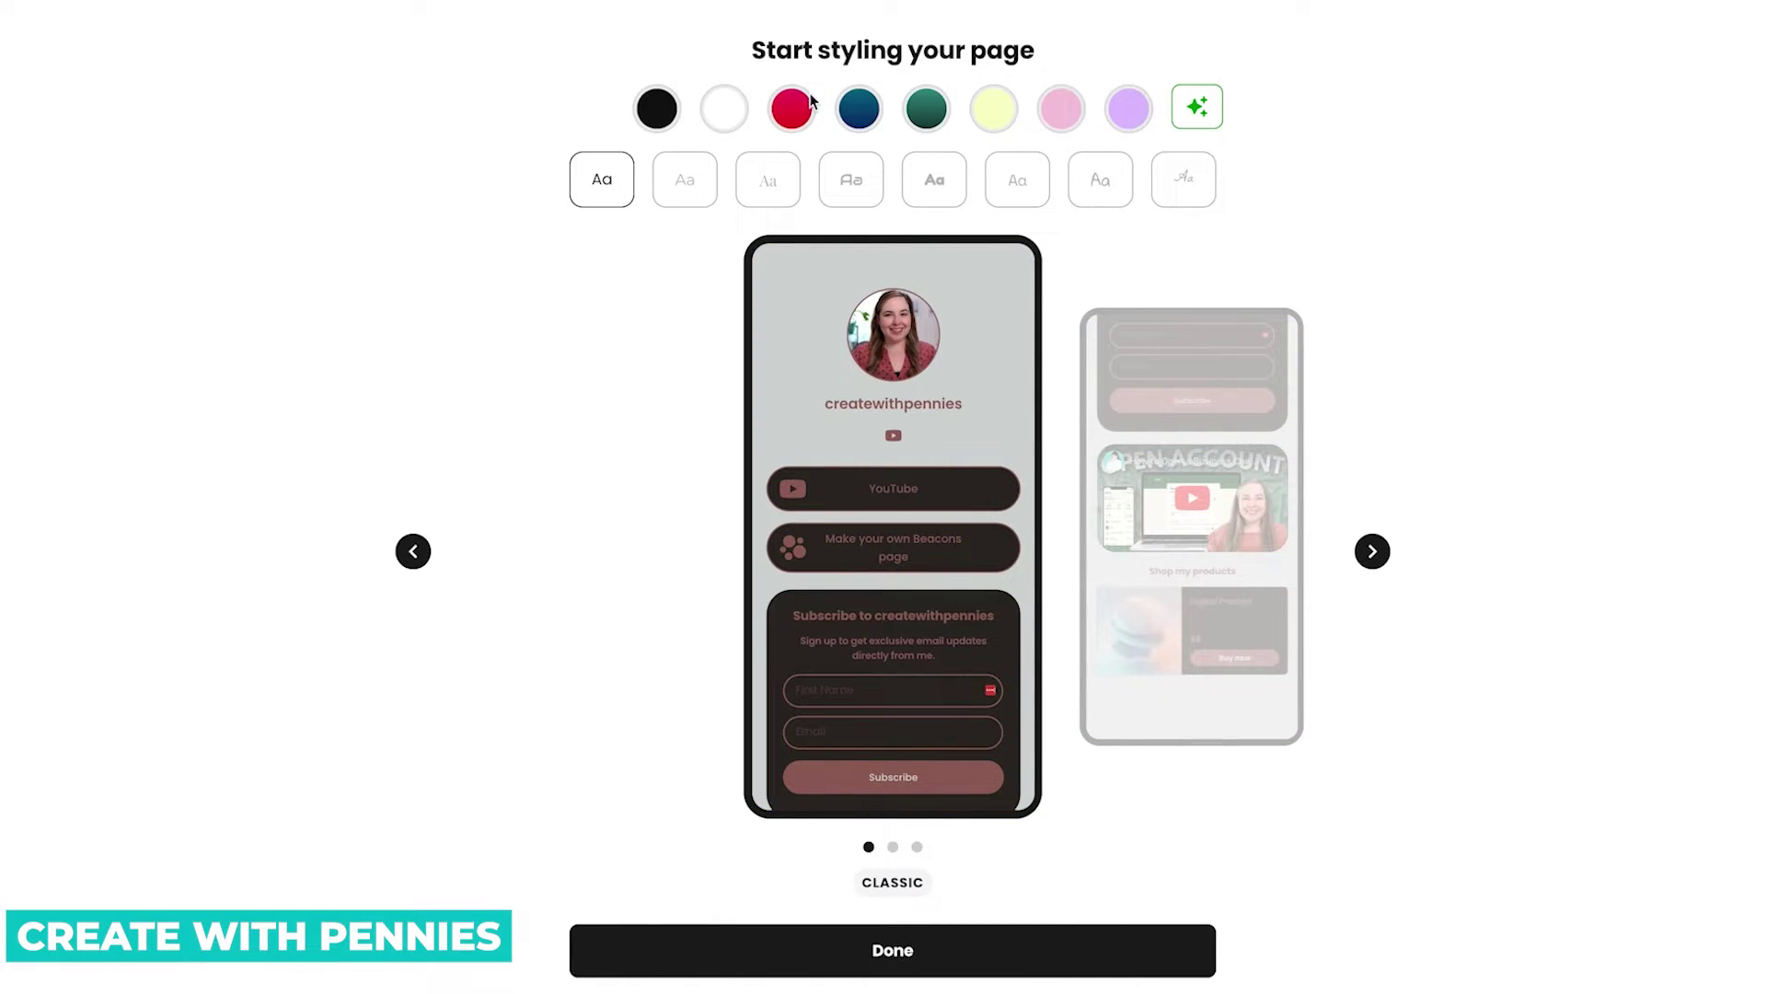
Try dark blue, another AI palette, Rose and purple, then settle on the white Light theme.
{"action": "left_click", "coordinate": [879, 110]}
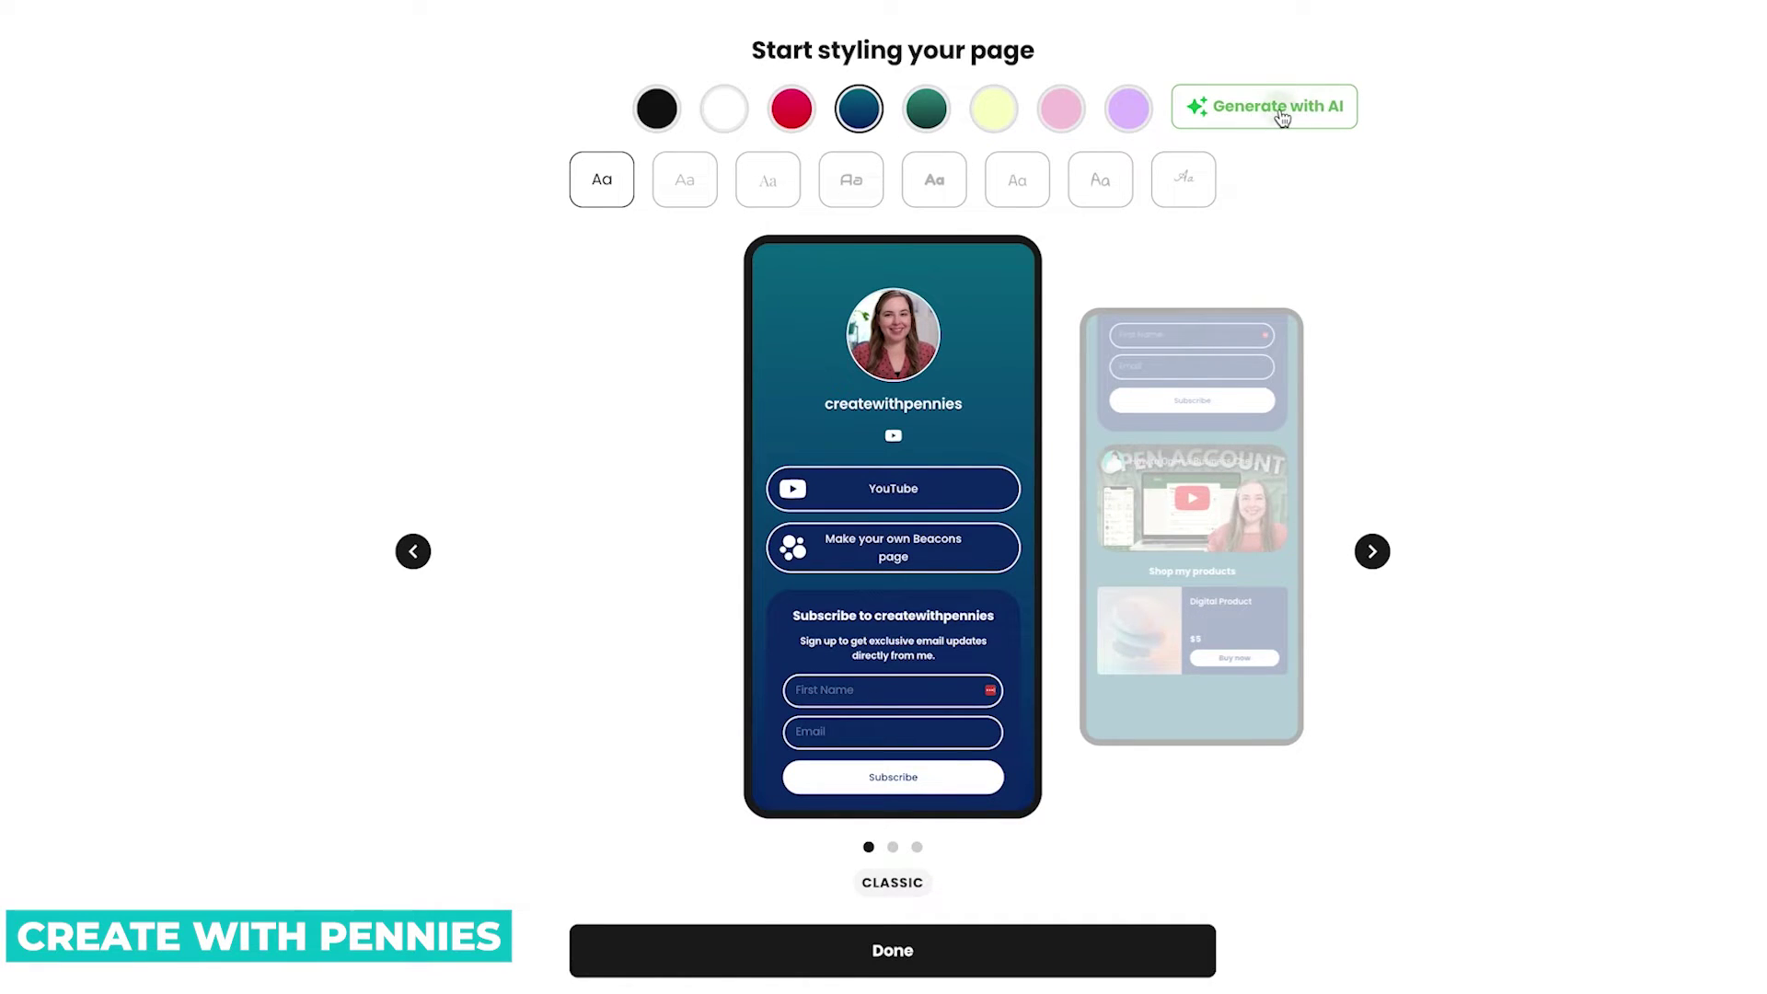
{"action": "left_click", "coordinate": [1279, 114]}
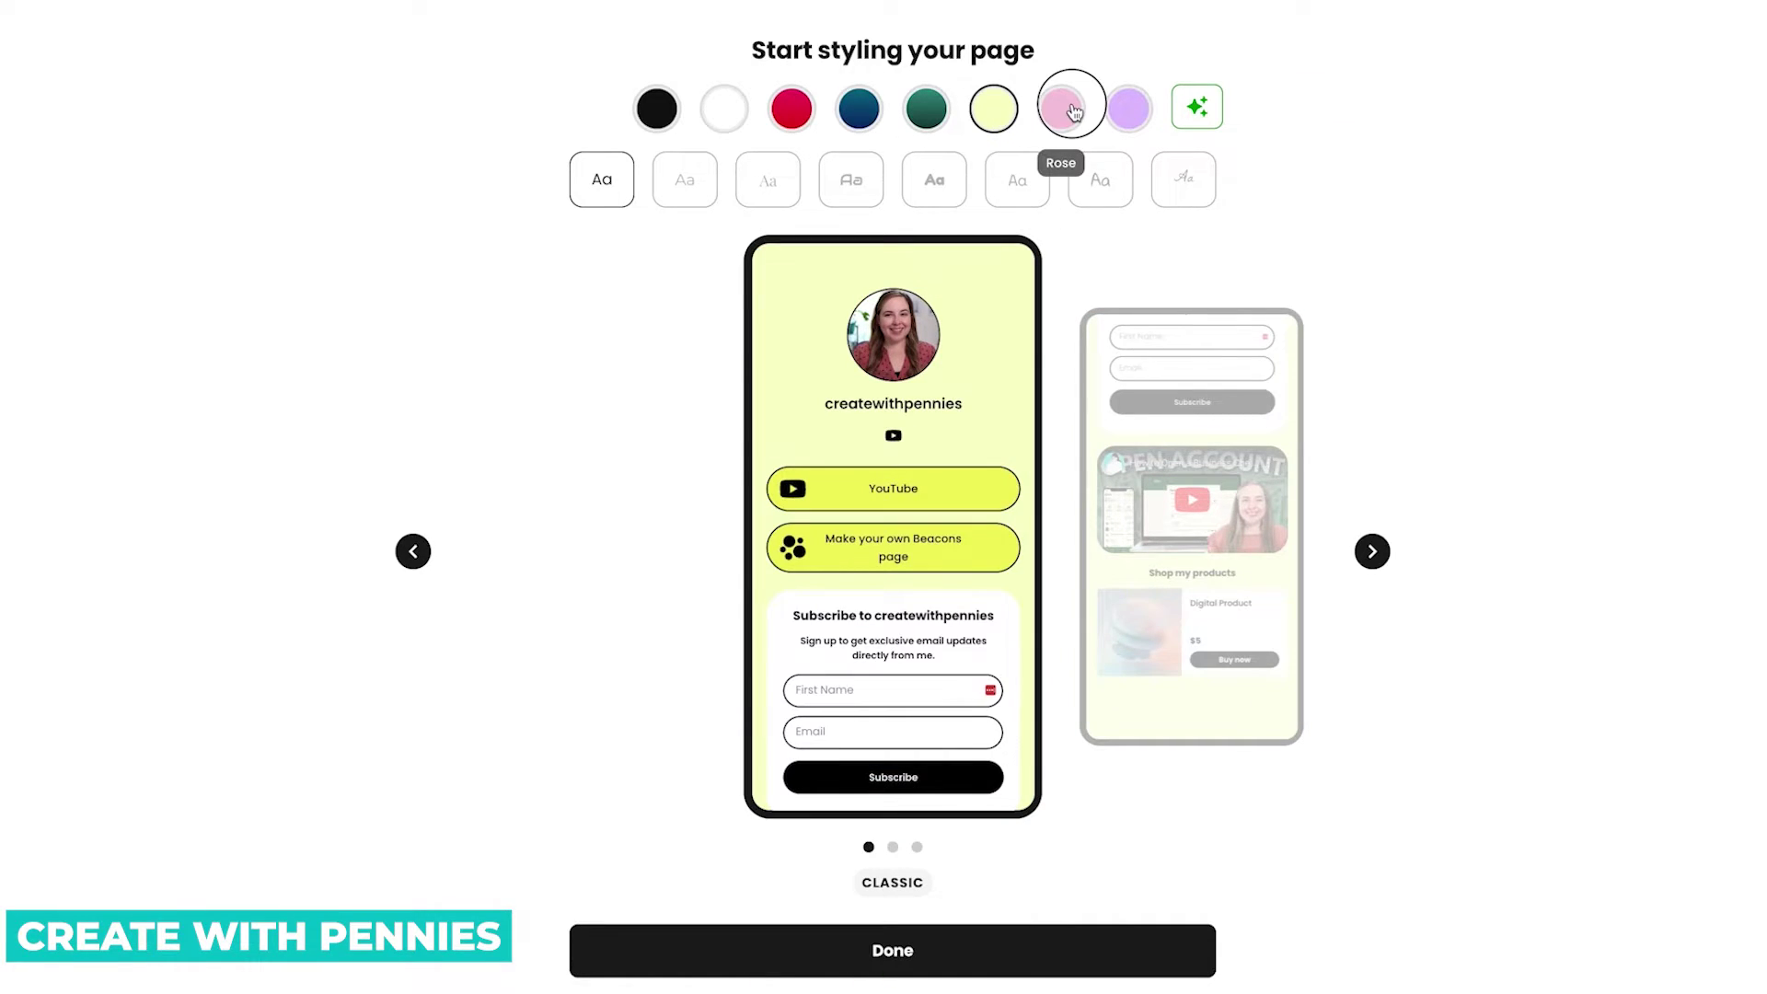
{"action": "left_click", "coordinate": [1067, 108]}
{"action": "left_click", "coordinate": [1128, 109]}
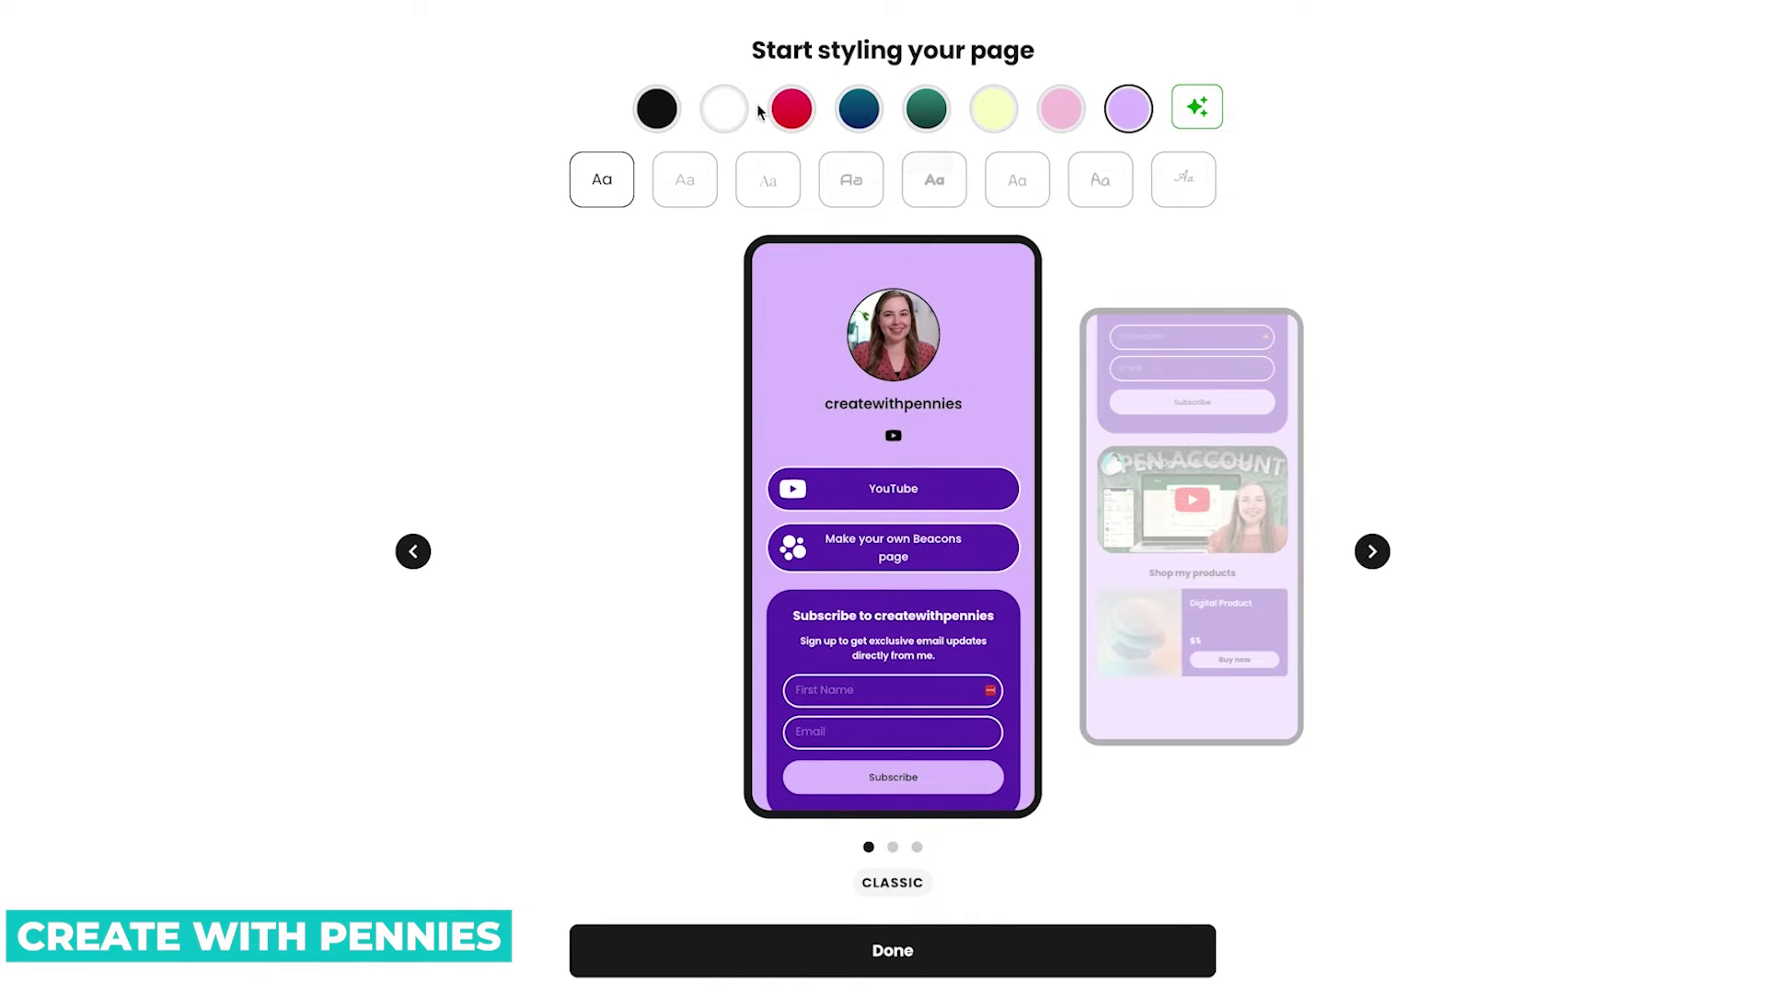
{"action": "left_click", "coordinate": [729, 112]}
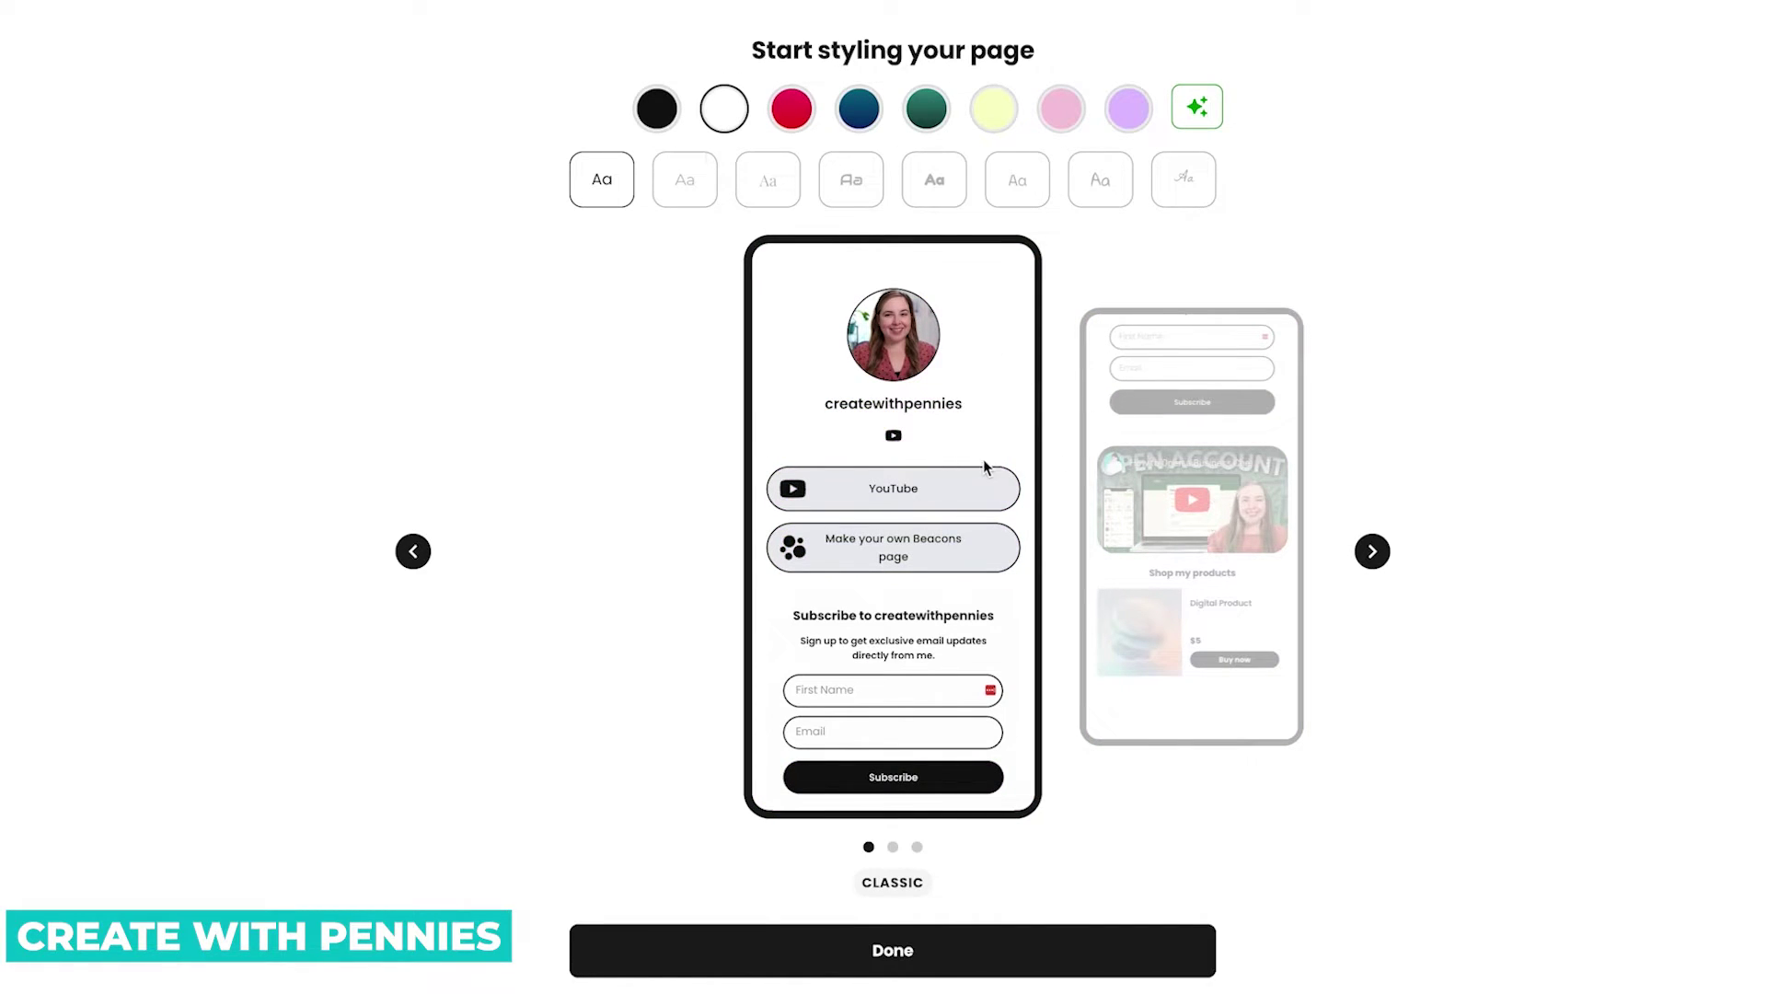
{"action": "scroll", "coordinate": [981, 464], "scroll_direction": "down", "scroll_amount": 5}
{"action": "scroll", "coordinate": [979, 465], "scroll_direction": "up", "scroll_amount": 5}
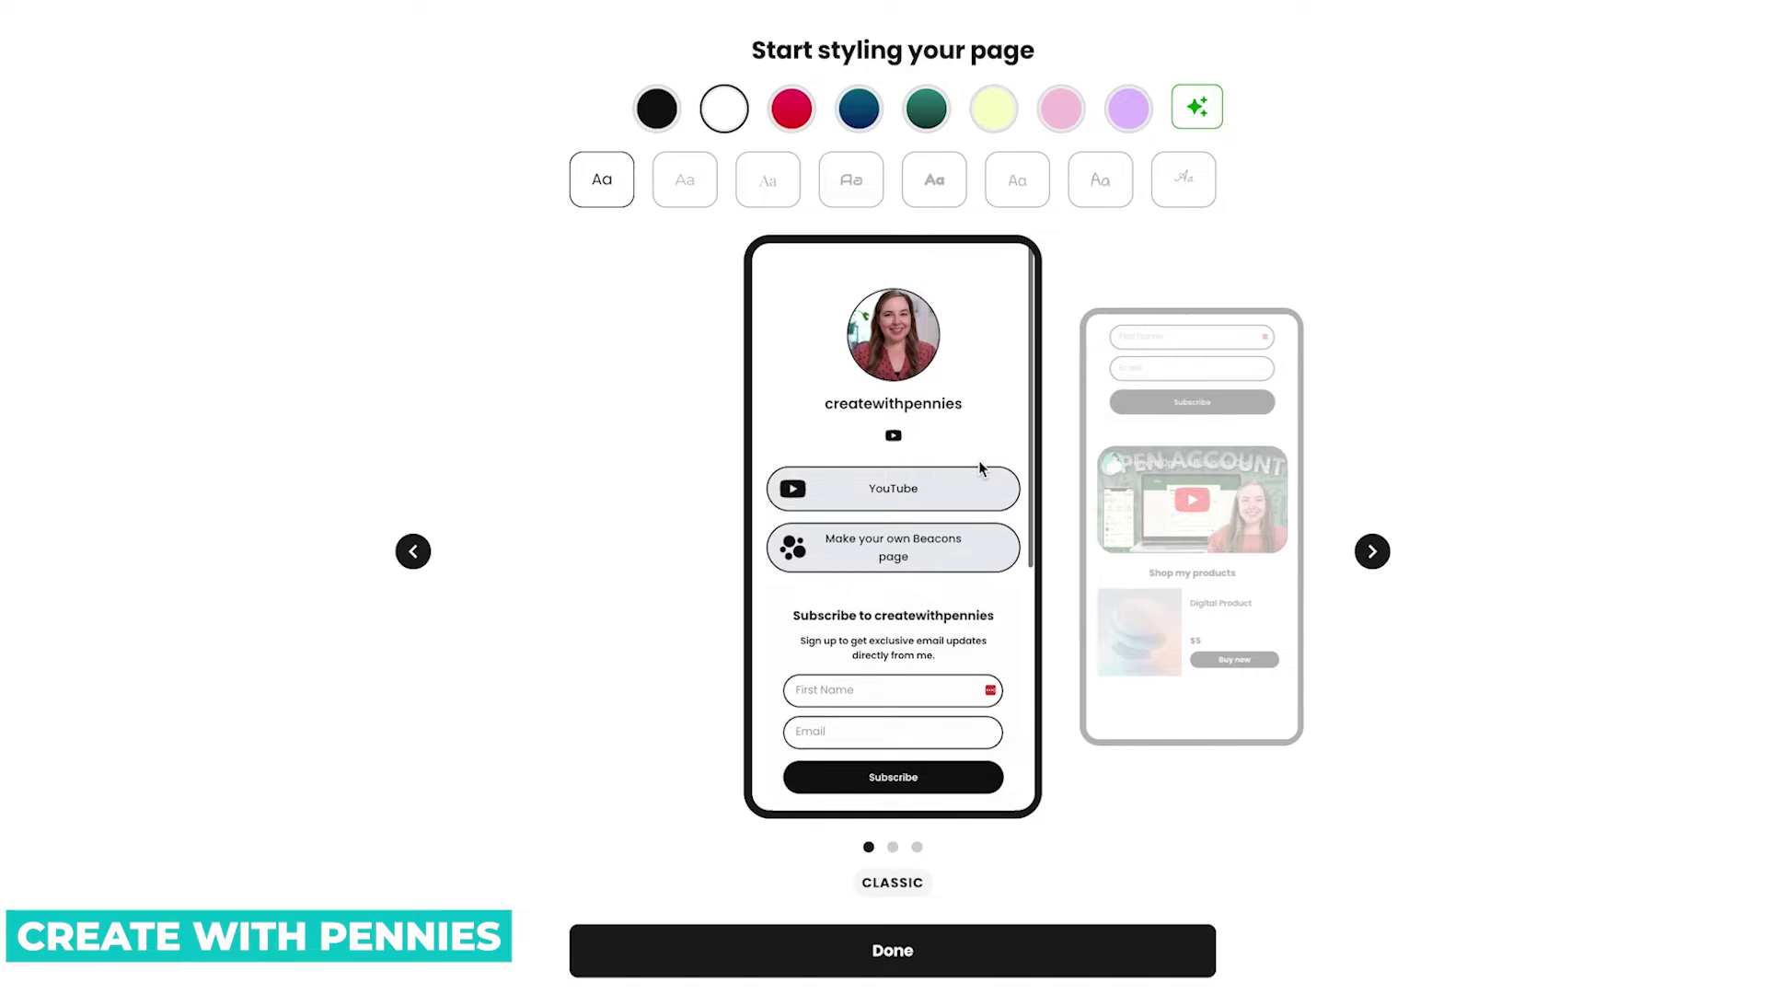
Set the page font to Montserrat after trying La Belle Aurore, Gloria Hallelujah and Space Mono.
{"action": "left_click", "coordinate": [1207, 191]}
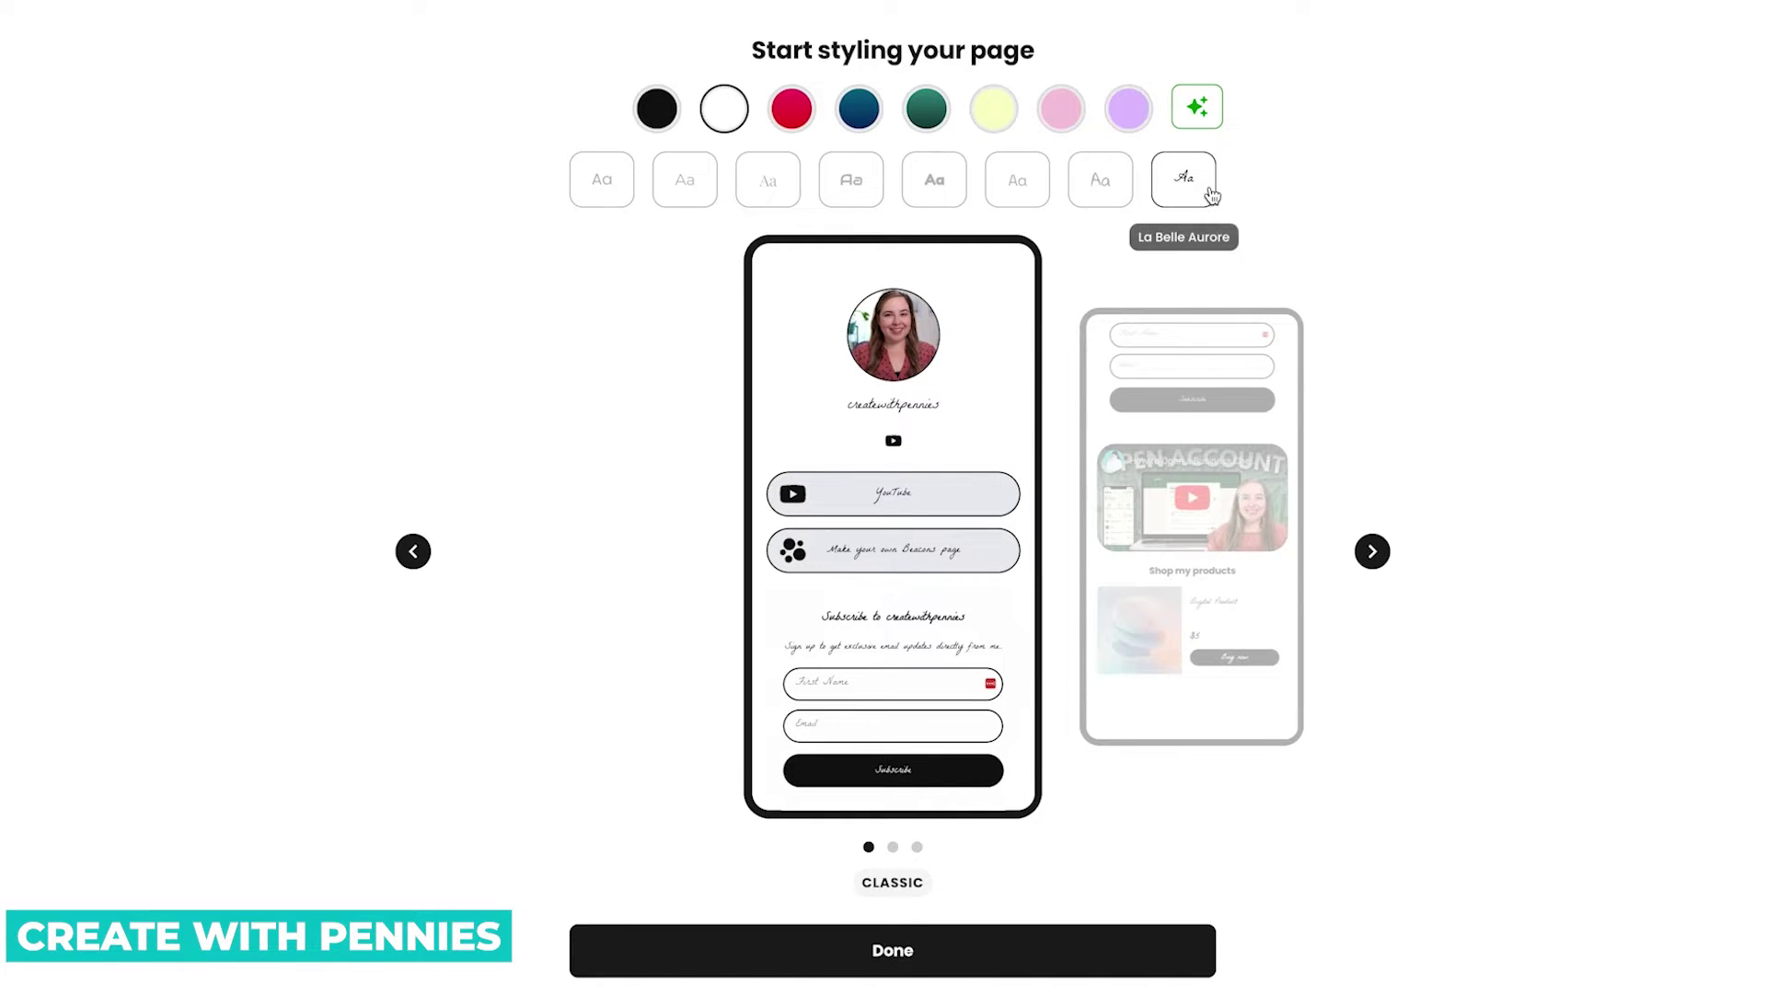
{"action": "left_click", "coordinate": [1100, 181]}
{"action": "left_click", "coordinate": [1015, 182]}
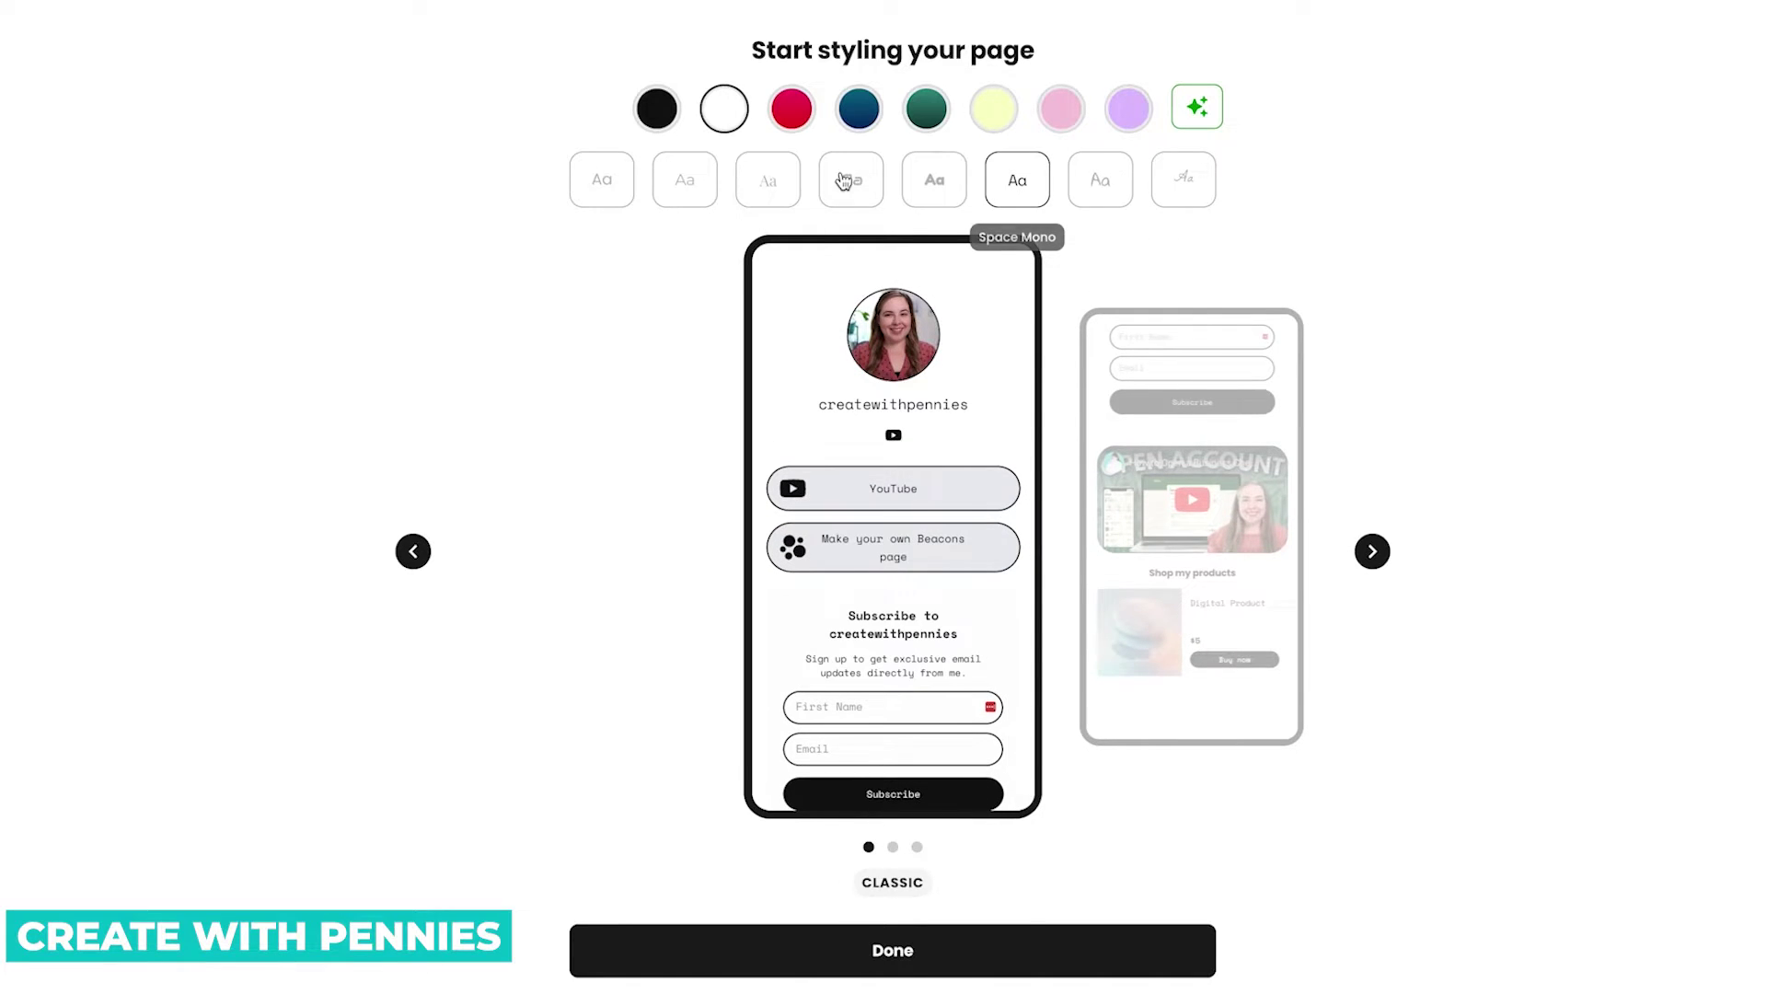
{"action": "left_click", "coordinate": [707, 186]}
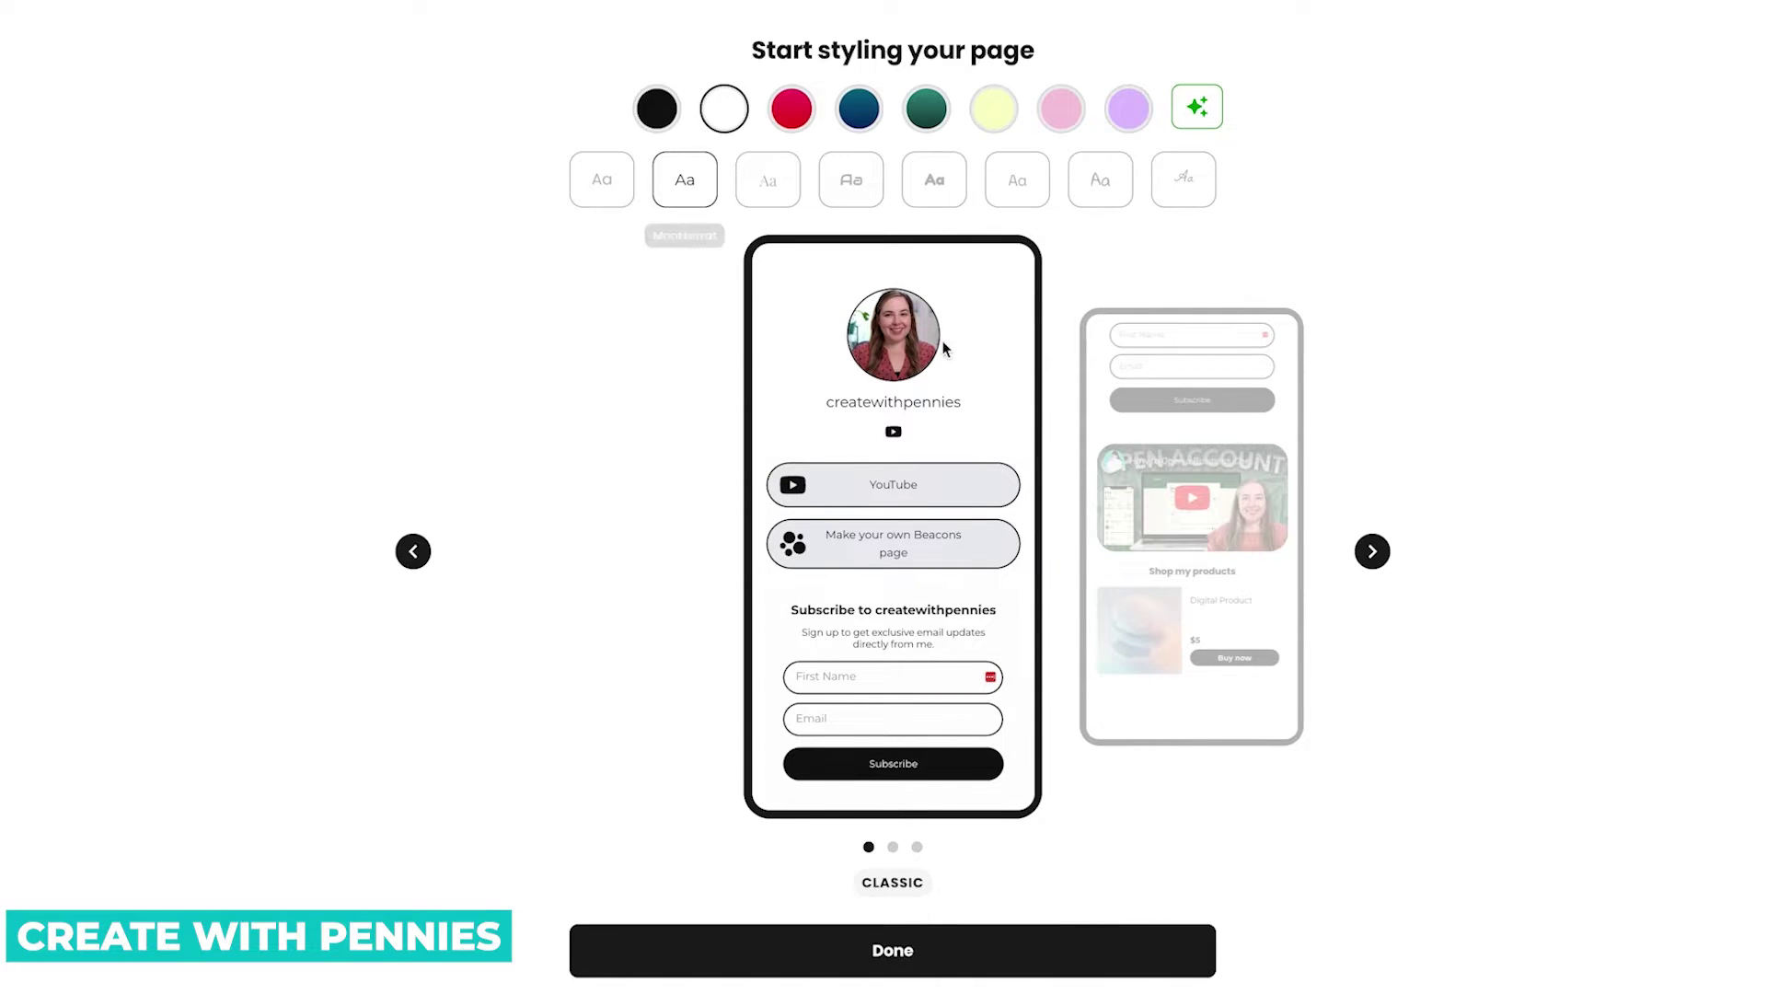
Switch the layout to Portrait and finish styling the page.
{"action": "scroll", "coordinate": [847, 476], "scroll_direction": "down", "scroll_amount": 3}
{"action": "scroll", "coordinate": [846, 475], "scroll_direction": "down", "scroll_amount": 2}
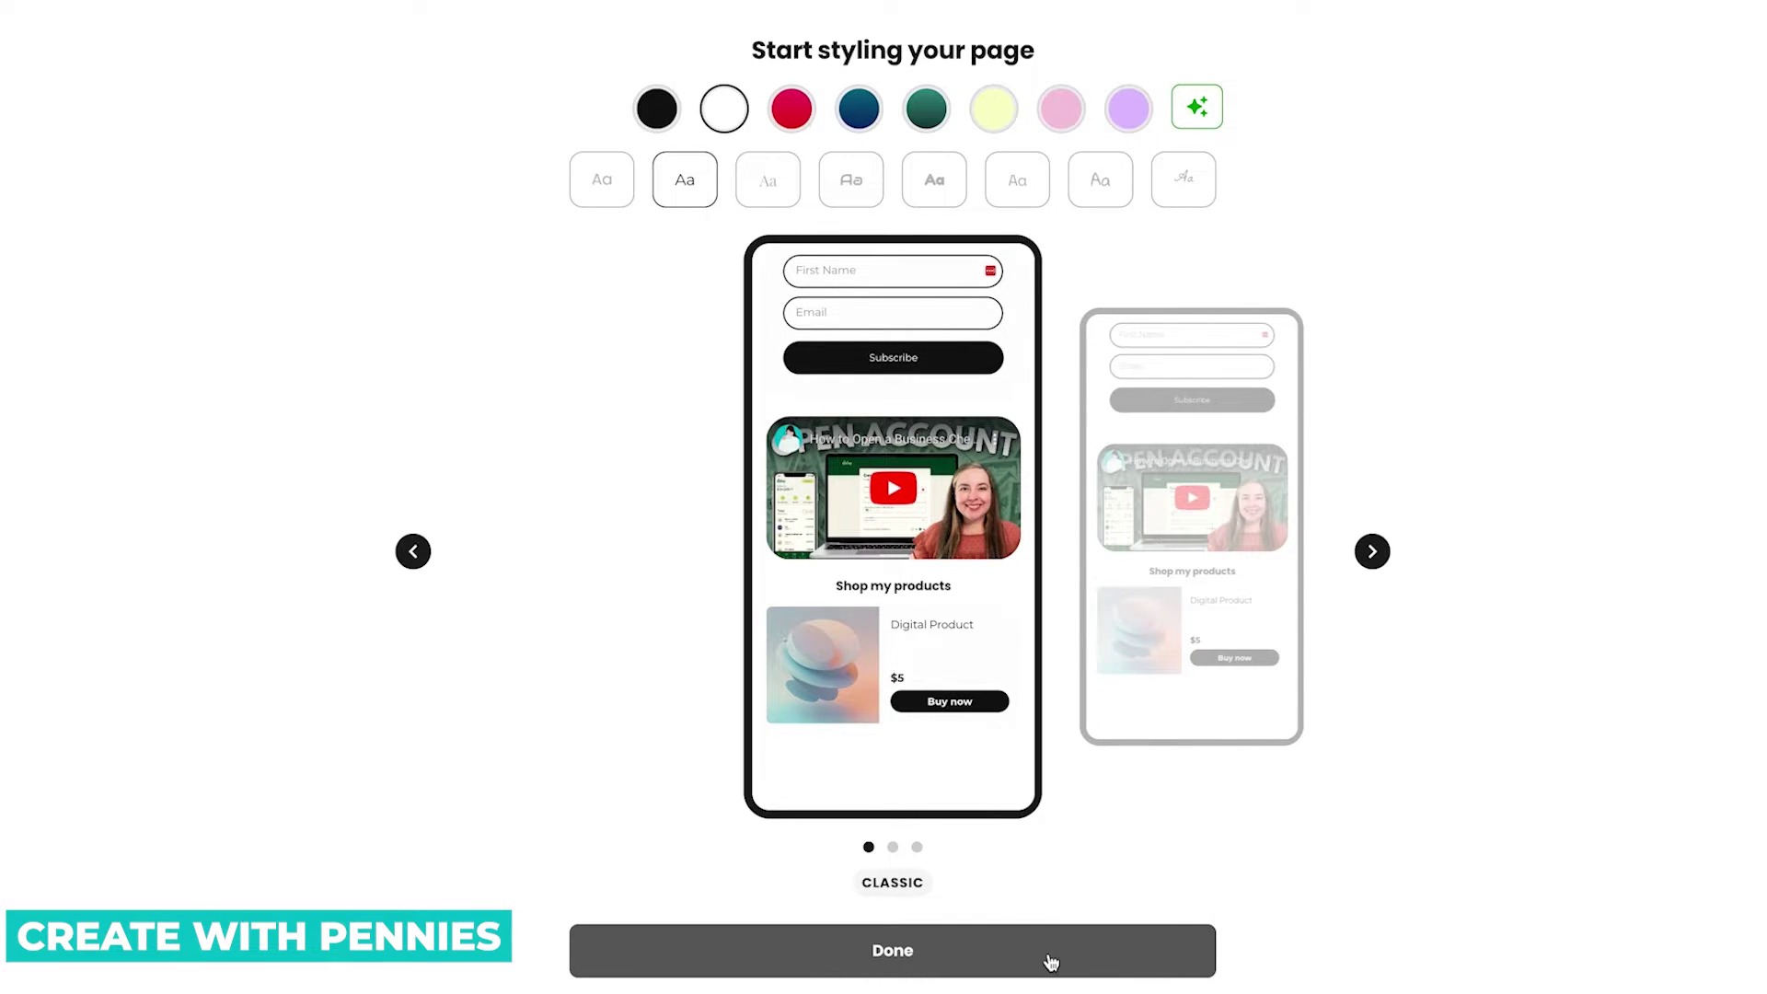
{"action": "left_click", "coordinate": [1224, 572]}
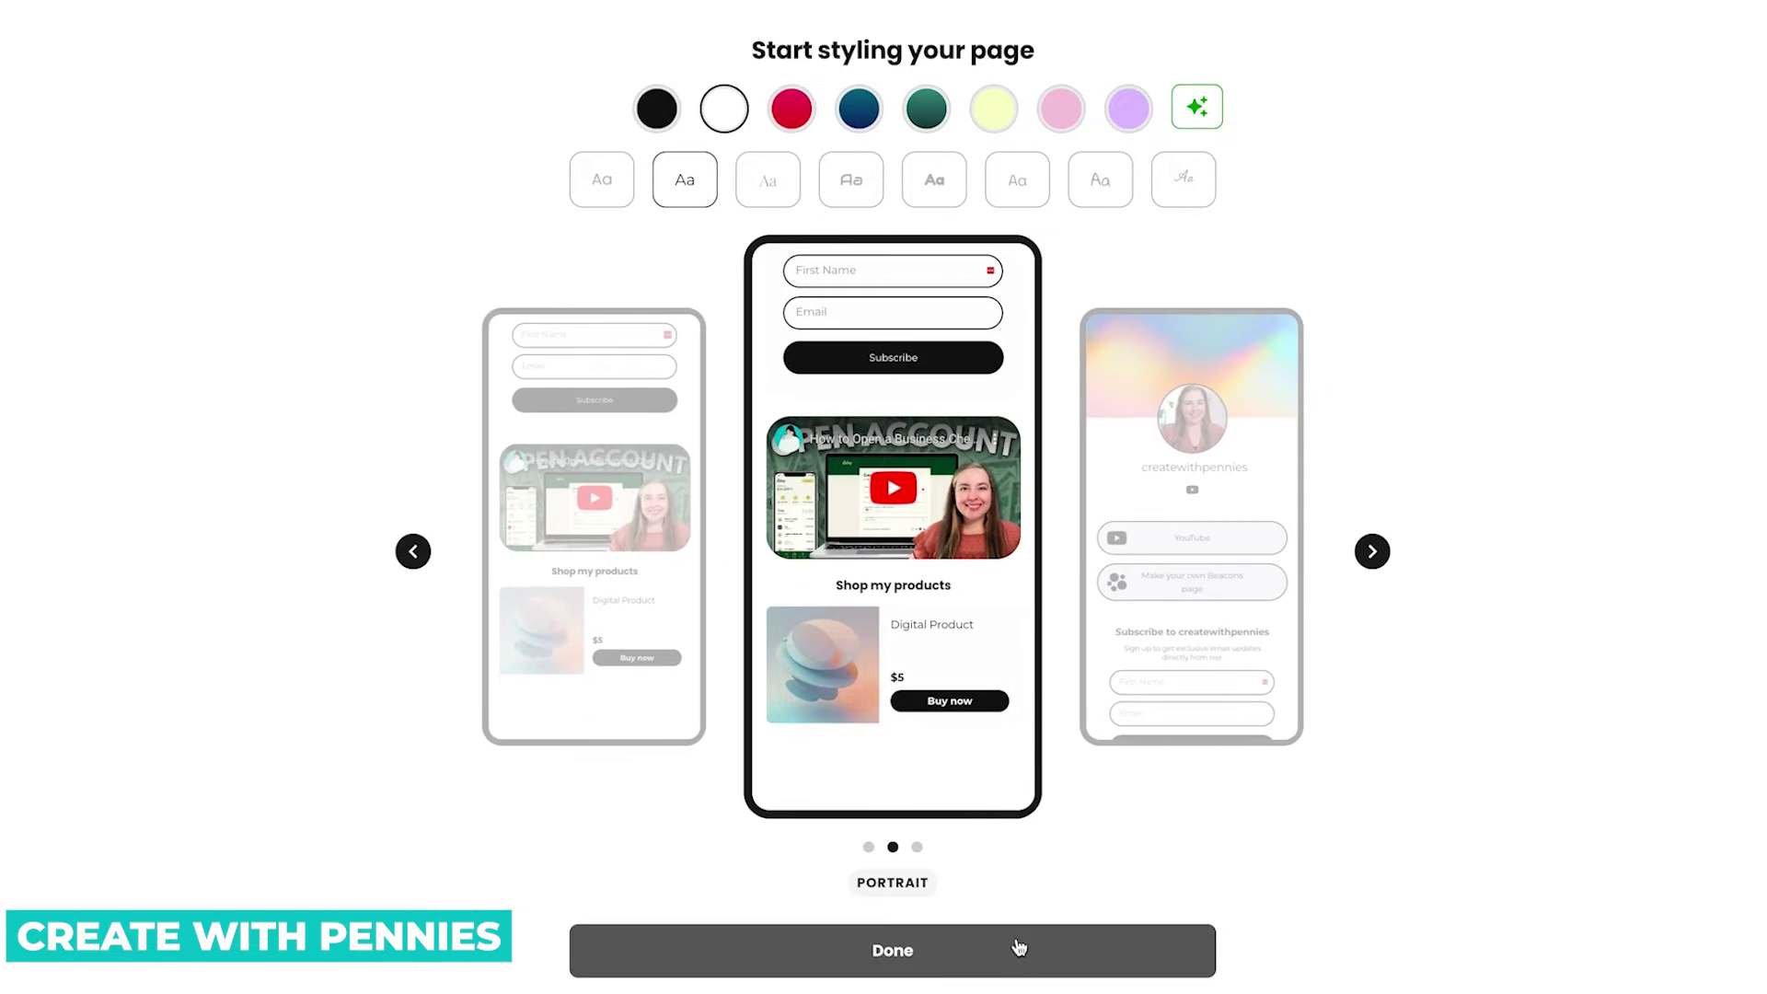
{"action": "left_click", "coordinate": [1021, 957]}
{"action": "scroll", "coordinate": [922, 456], "scroll_direction": "down", "scroll_amount": 5}
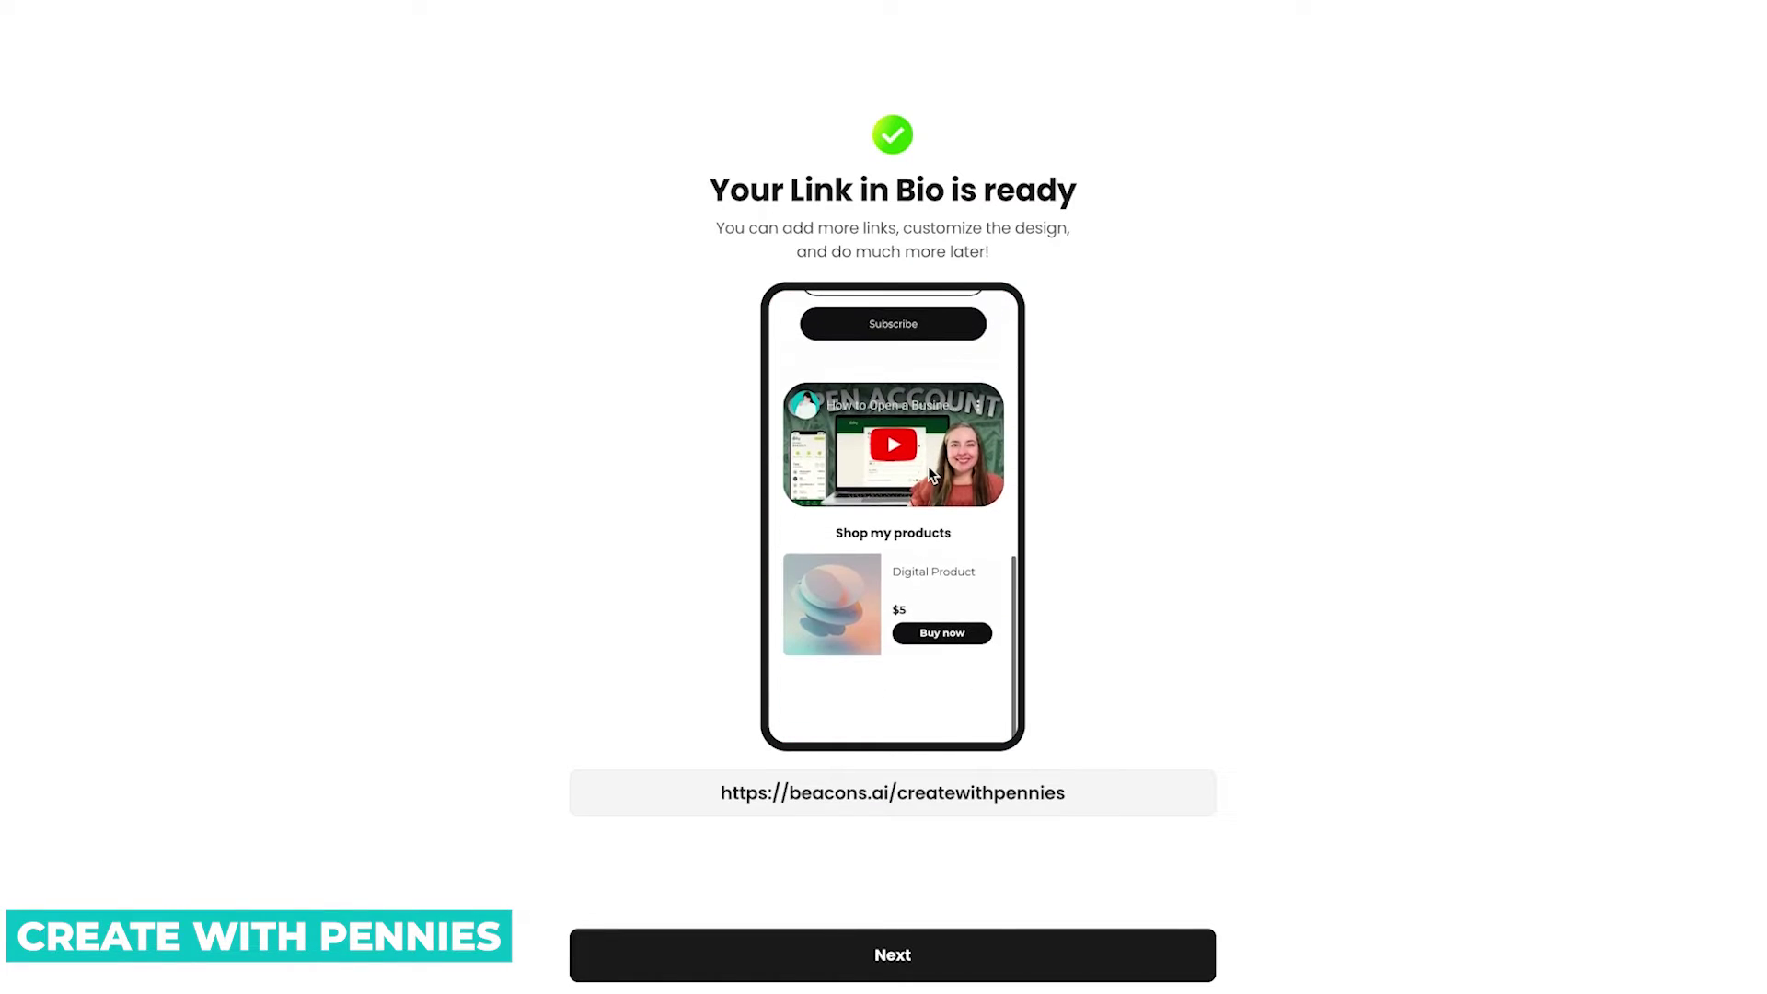
{"action": "left_click_drag", "start_coordinate": [1147, 792], "coordinate": [594, 790]}
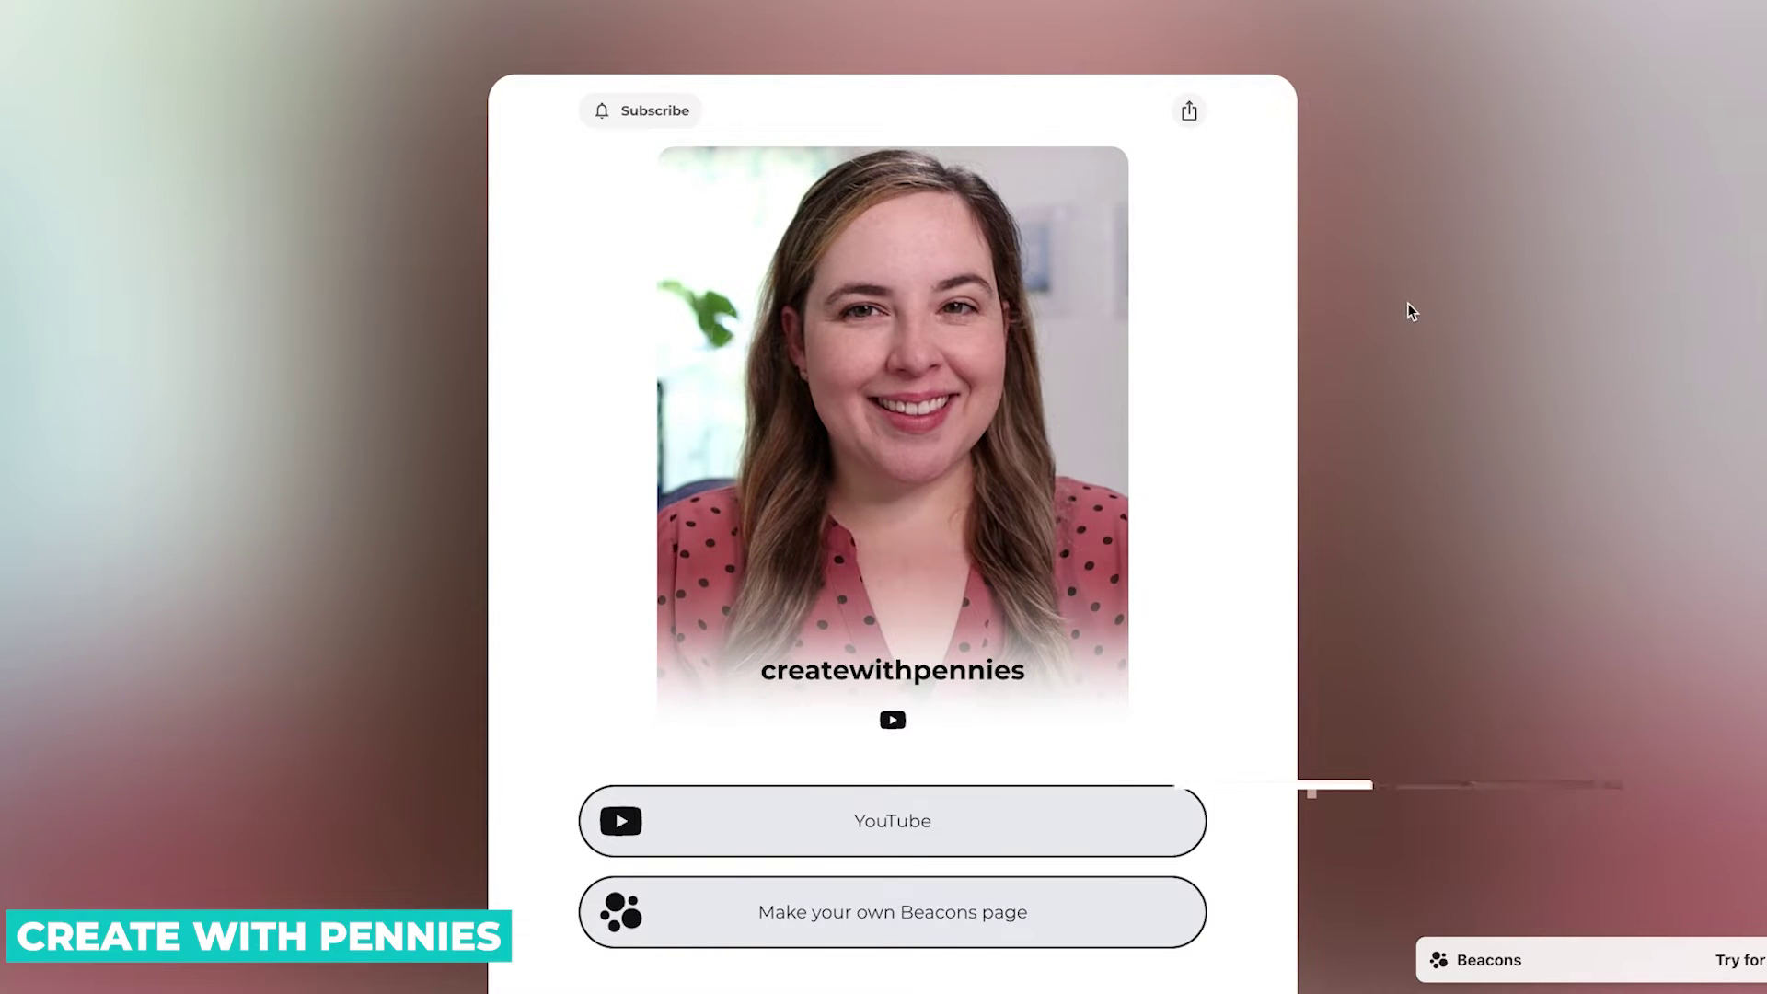
{"action": "scroll", "coordinate": [1411, 311], "scroll_direction": "down", "scroll_amount": 7}
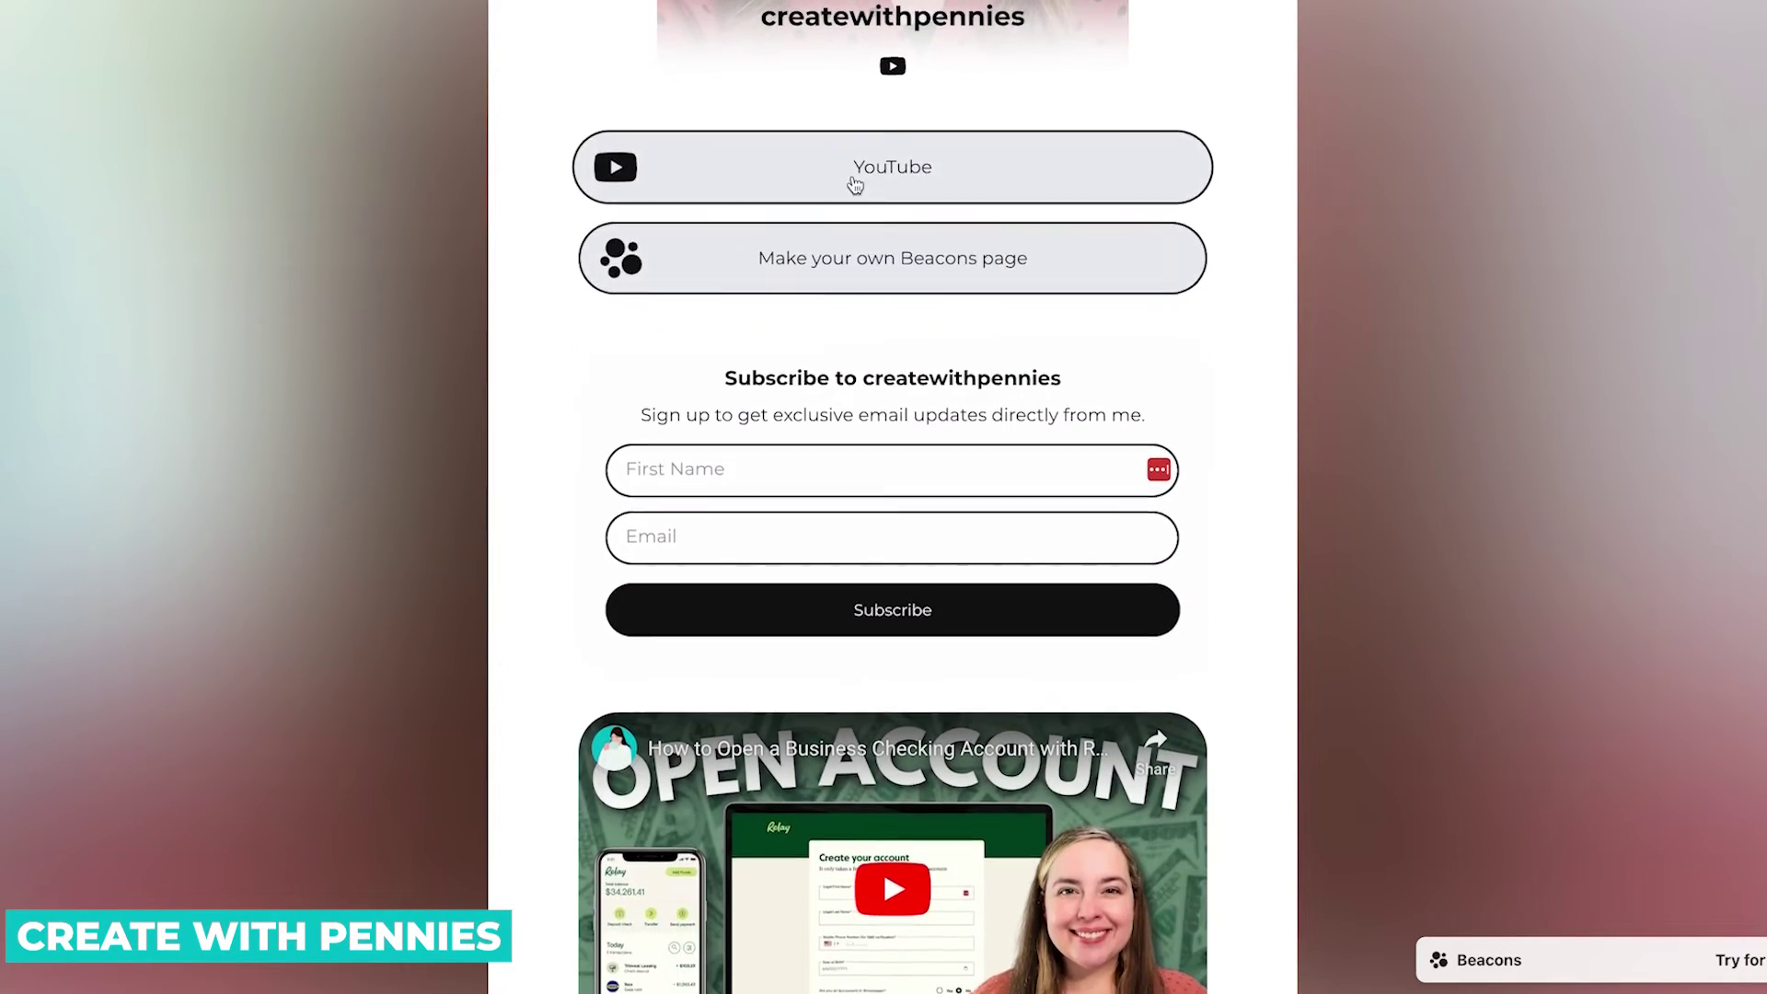
{"action": "scroll", "coordinate": [895, 237], "scroll_direction": "down", "scroll_amount": 2}
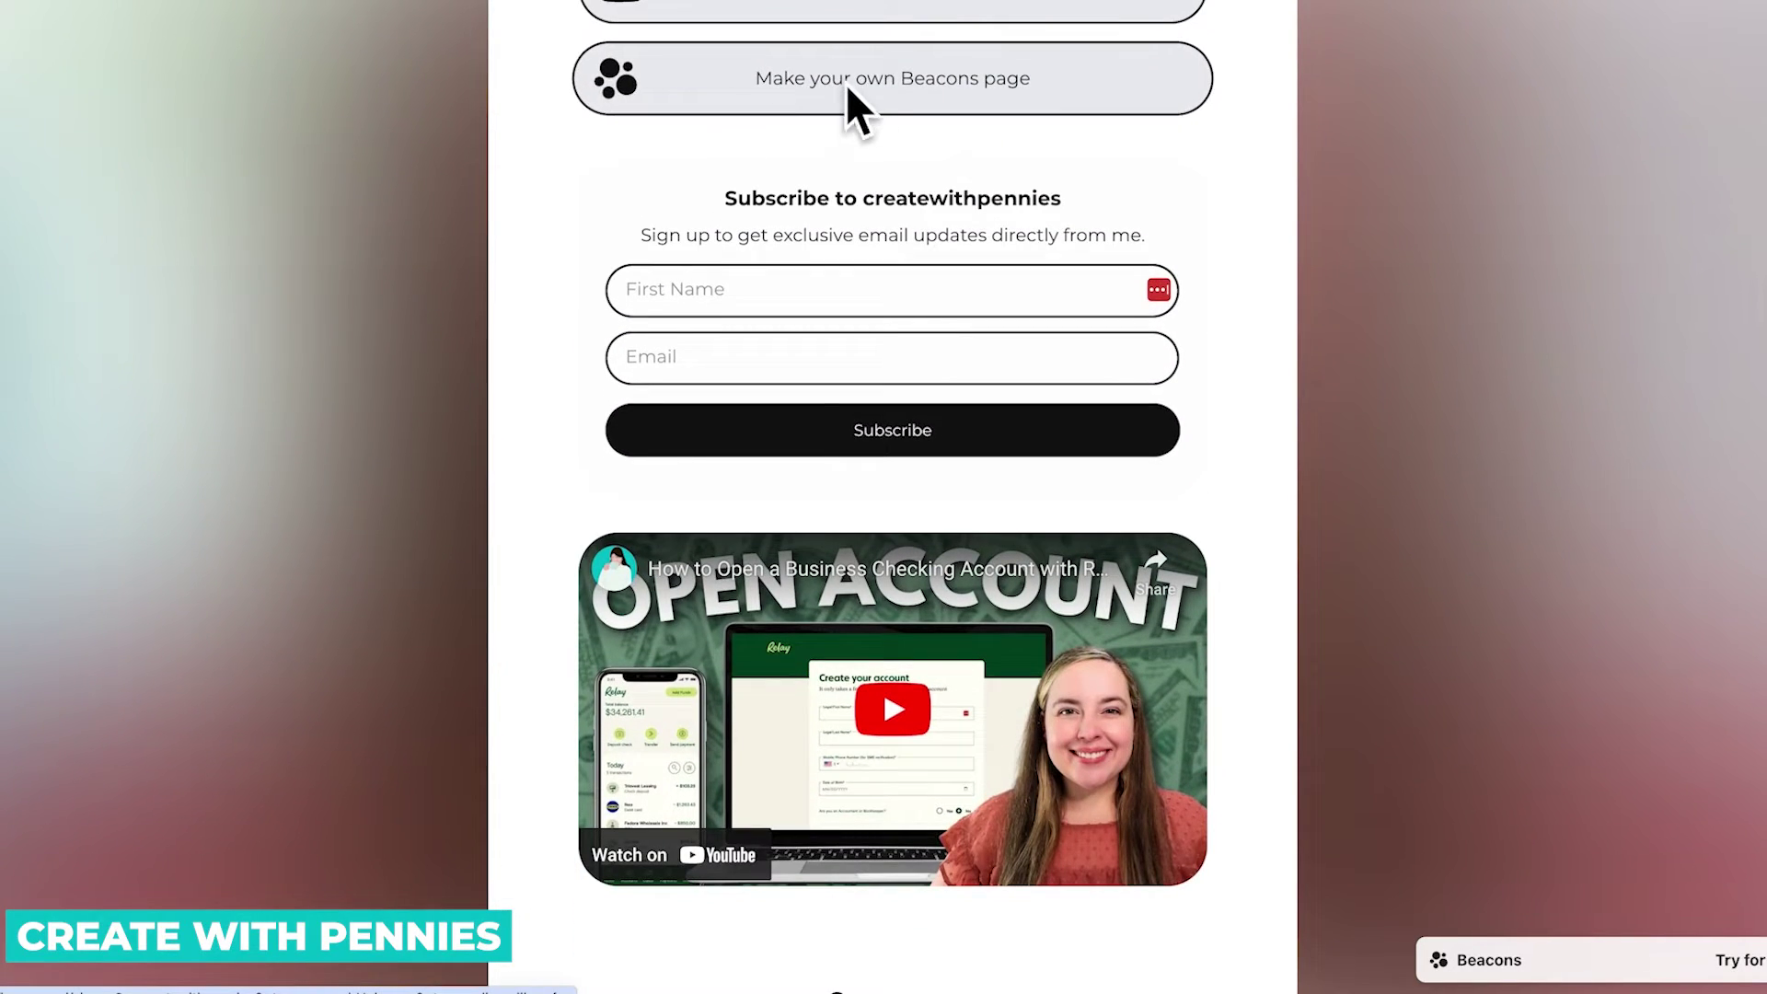
{"action": "scroll", "coordinate": [896, 276], "scroll_direction": "down", "scroll_amount": 1}
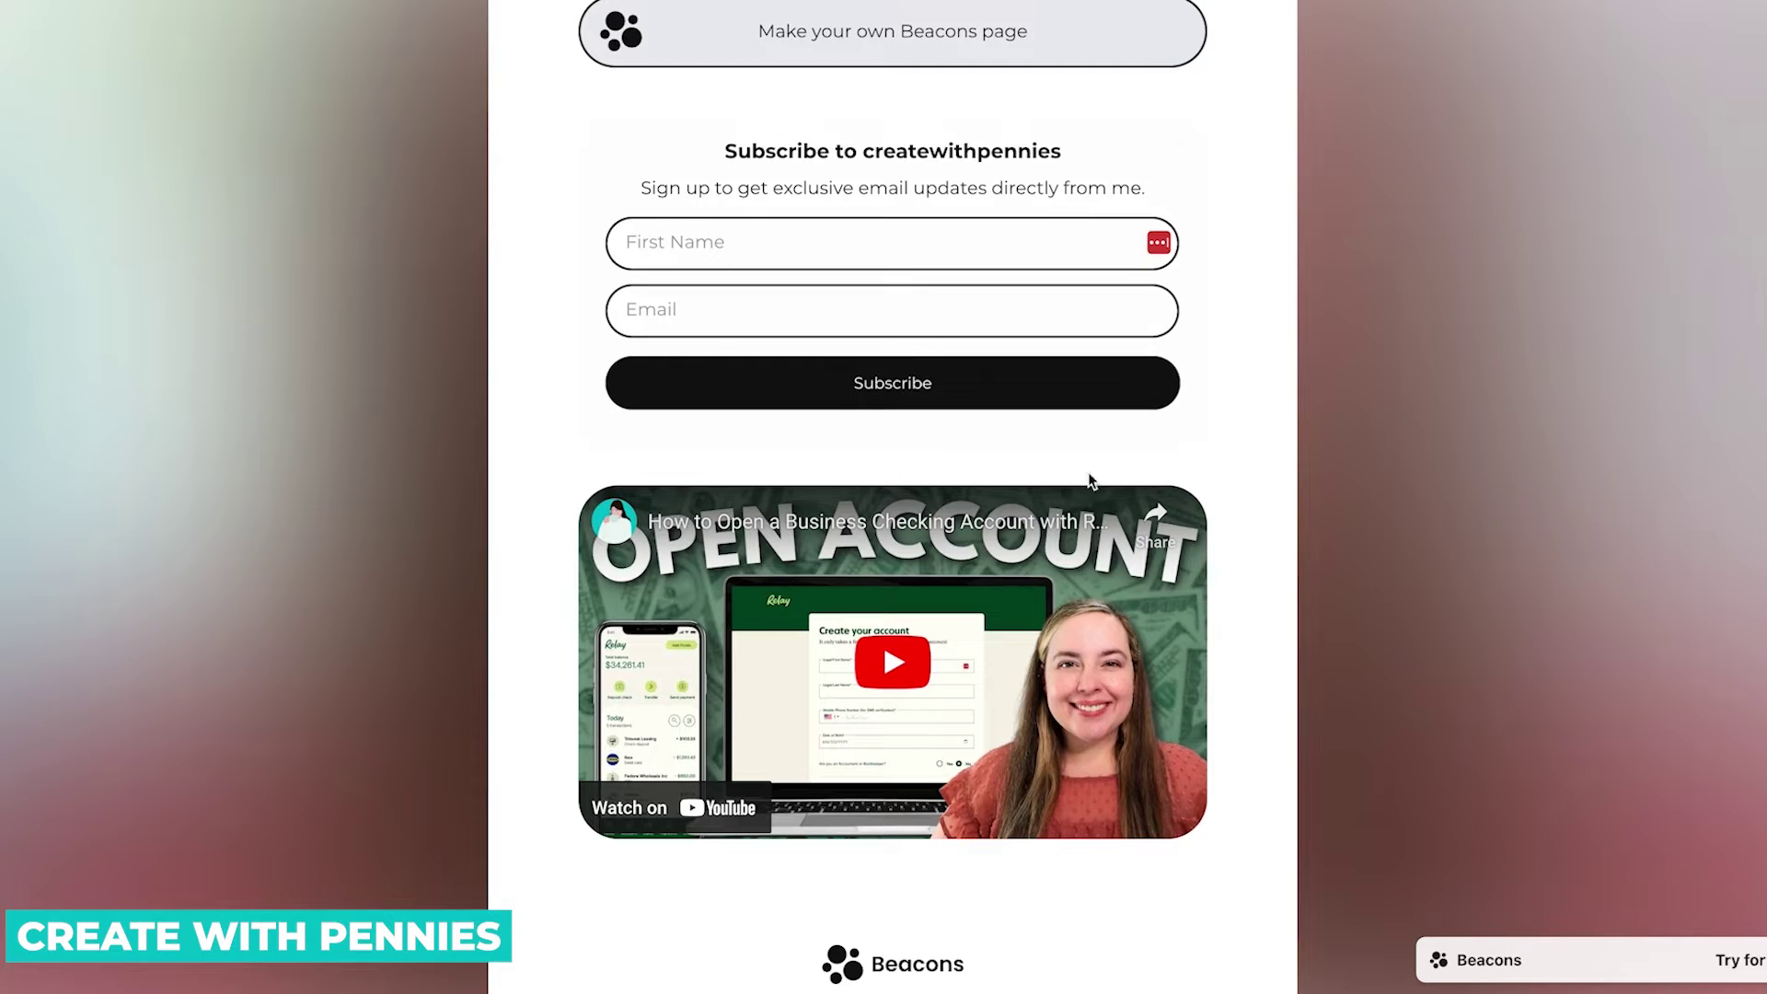
{"action": "scroll", "coordinate": [1061, 628], "scroll_direction": "down", "scroll_amount": 2}
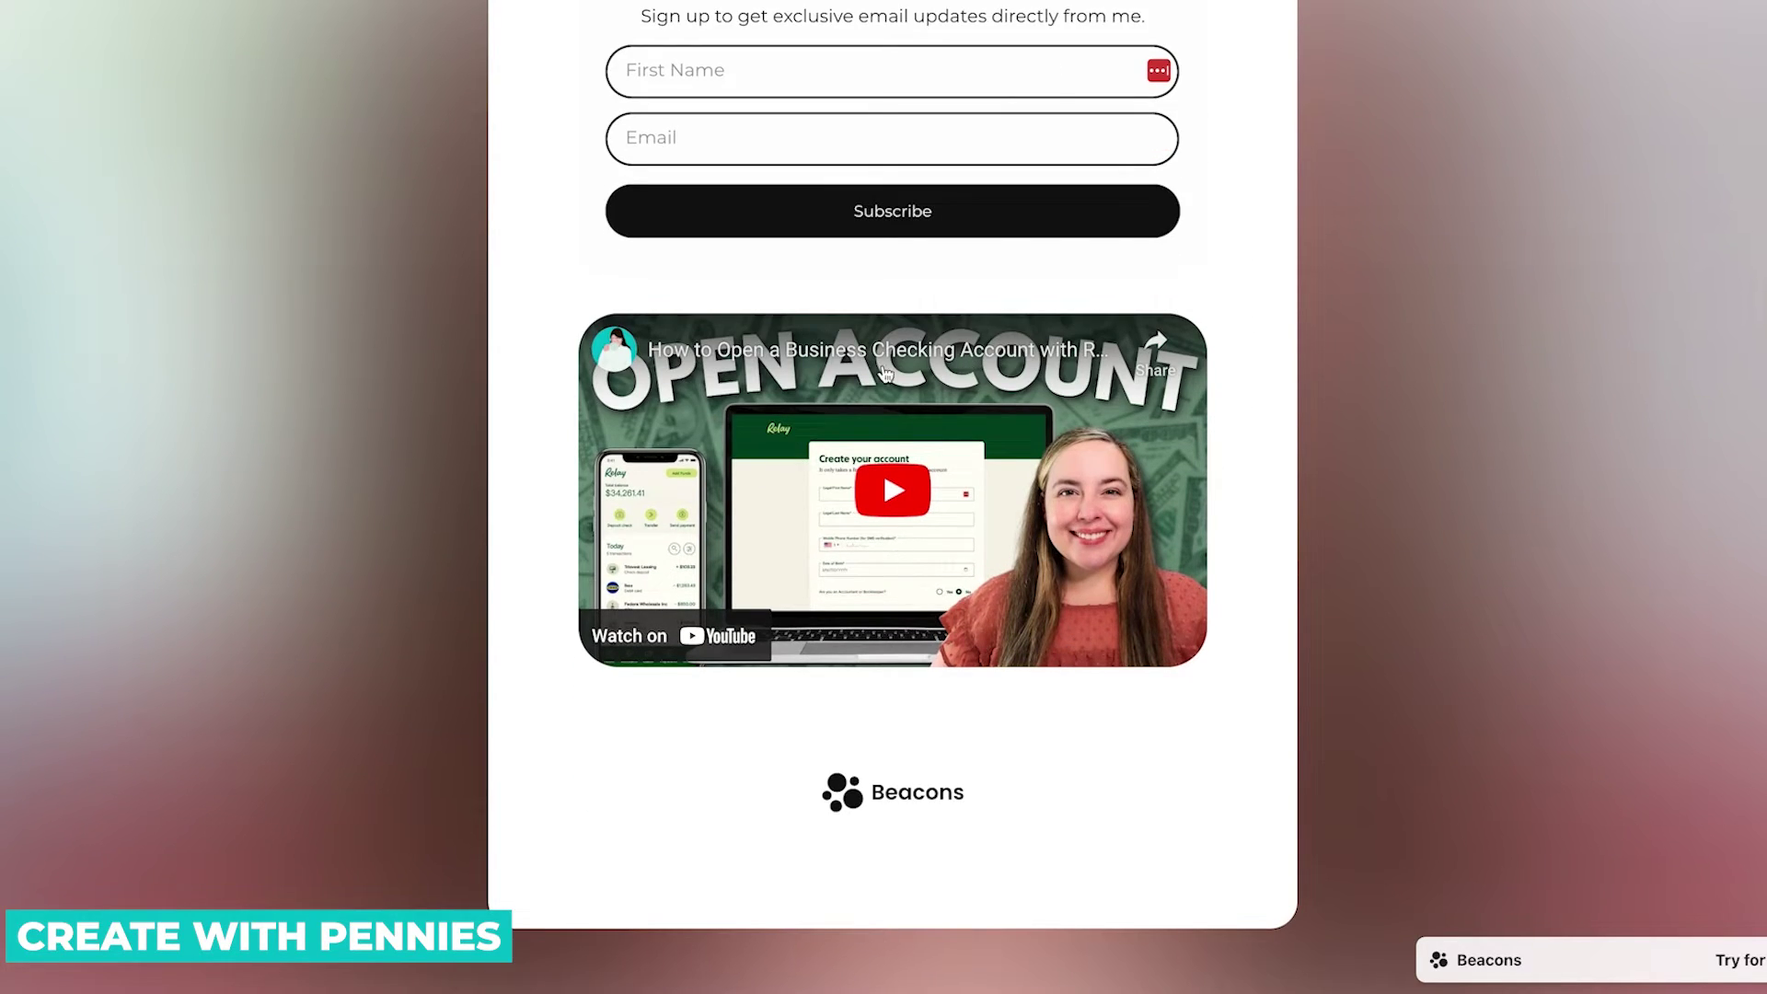
{"action": "scroll", "coordinate": [1055, 651], "scroll_direction": "up", "scroll_amount": 12}
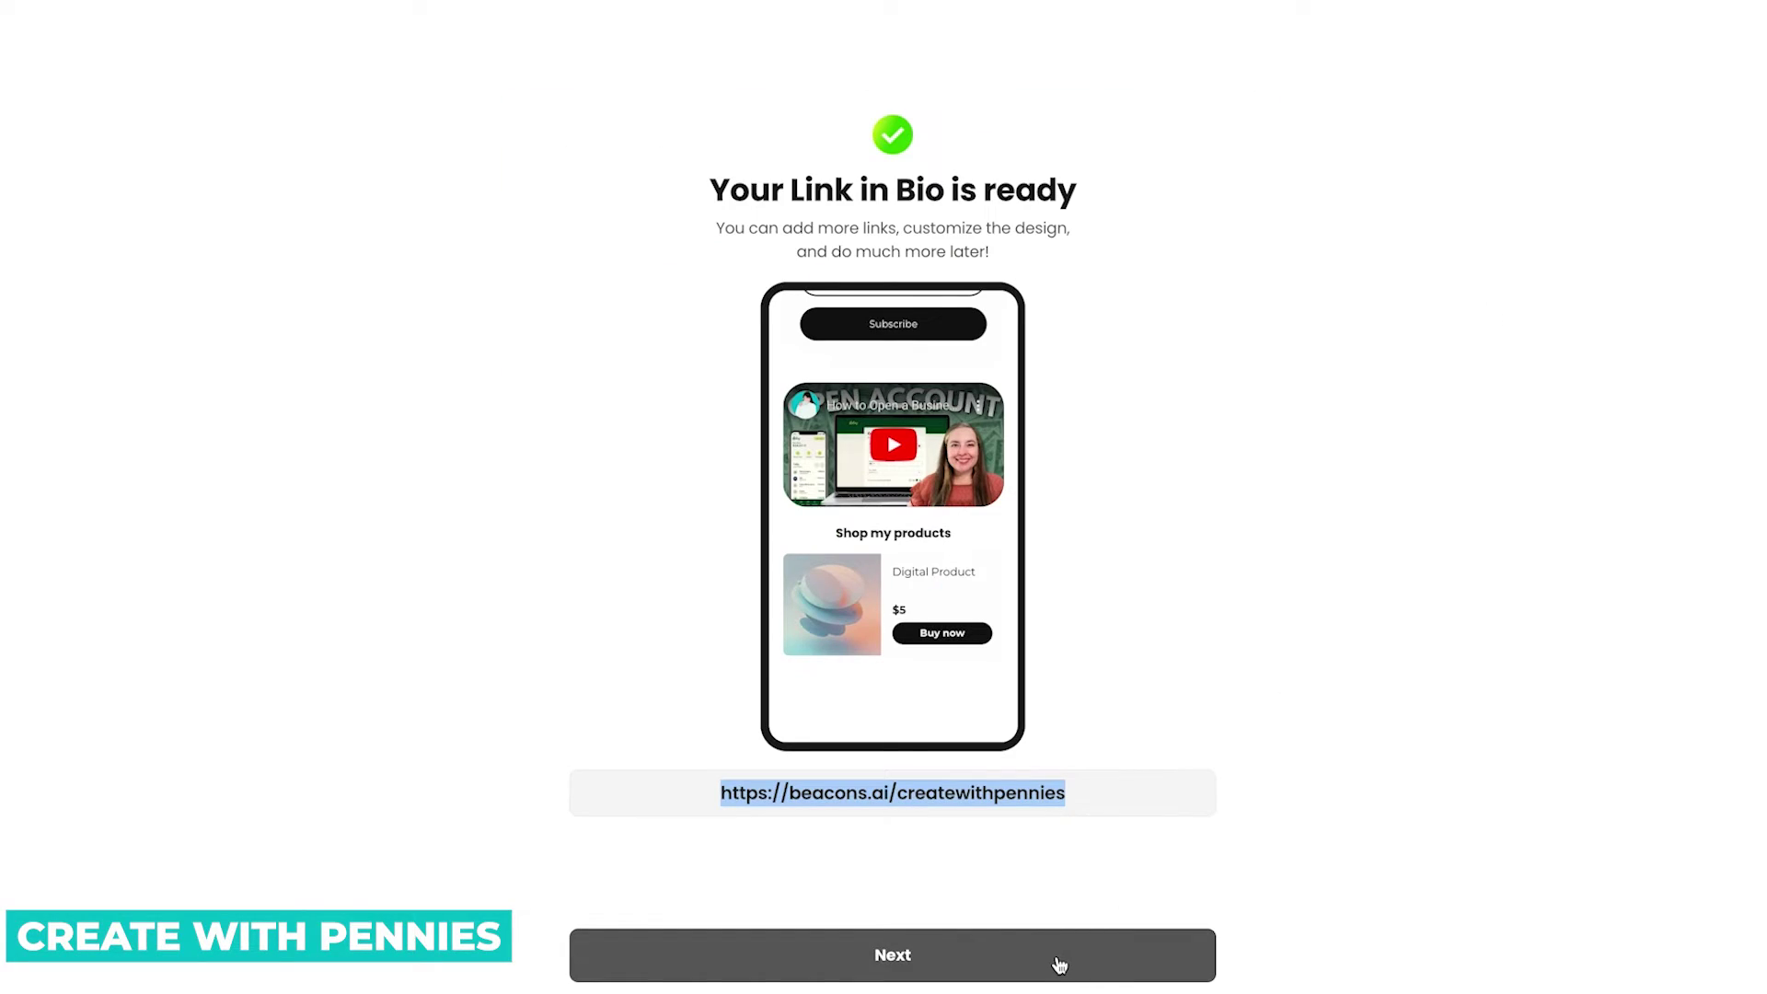
Continue past the Link in Bio screen and opt into brand deals to generate the Media Kit.
{"action": "left_click", "coordinate": [1059, 960]}
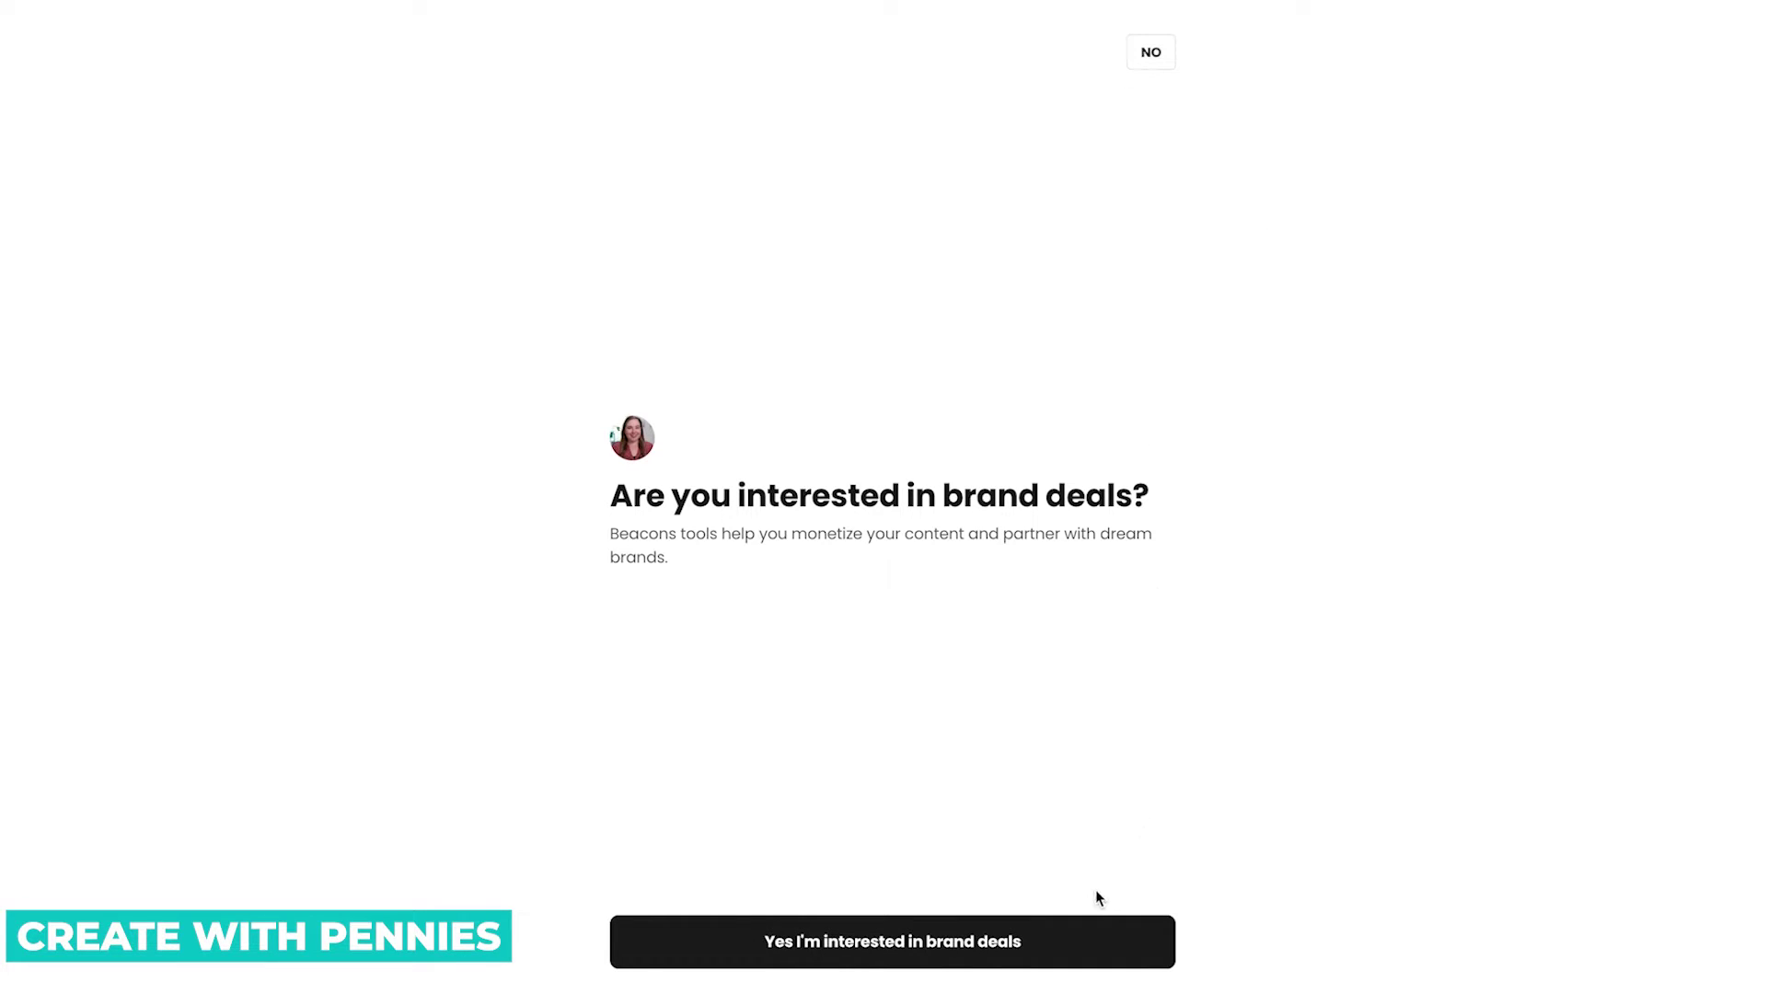
{"action": "left_click", "coordinate": [1103, 938]}
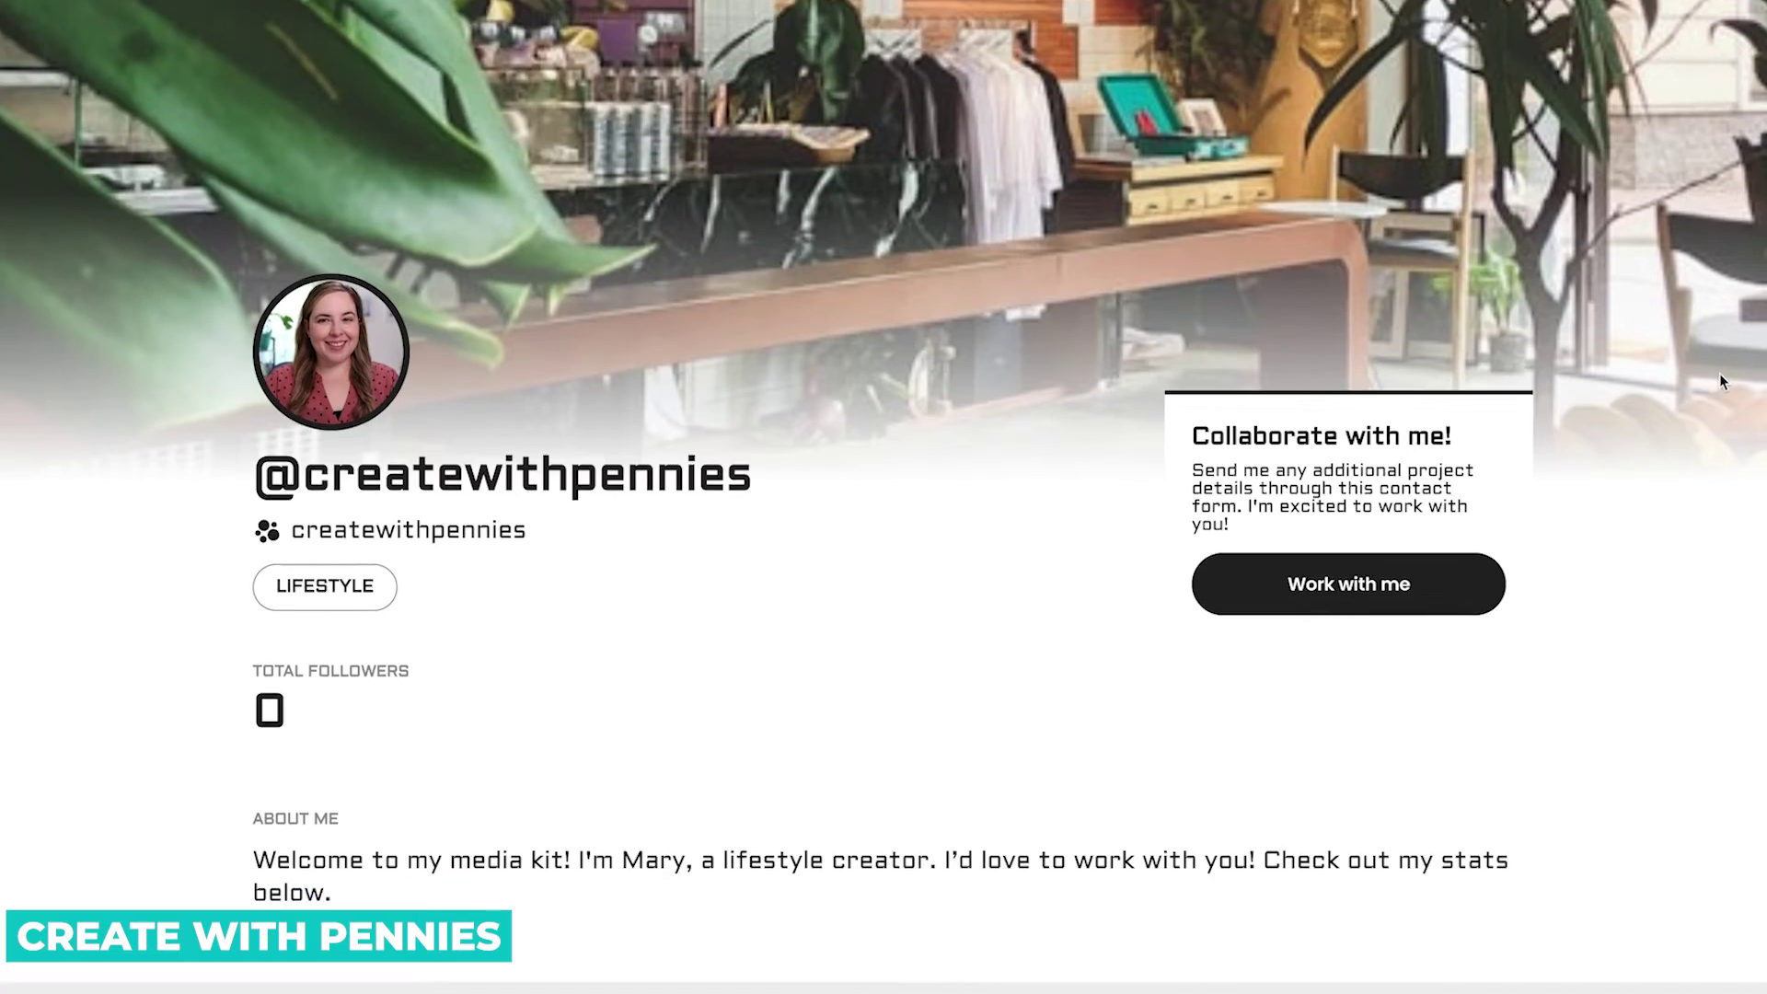
{"action": "scroll", "coordinate": [1719, 382], "scroll_direction": "down", "scroll_amount": 4}
{"action": "scroll", "coordinate": [1719, 382], "scroll_direction": "down", "scroll_amount": 2}
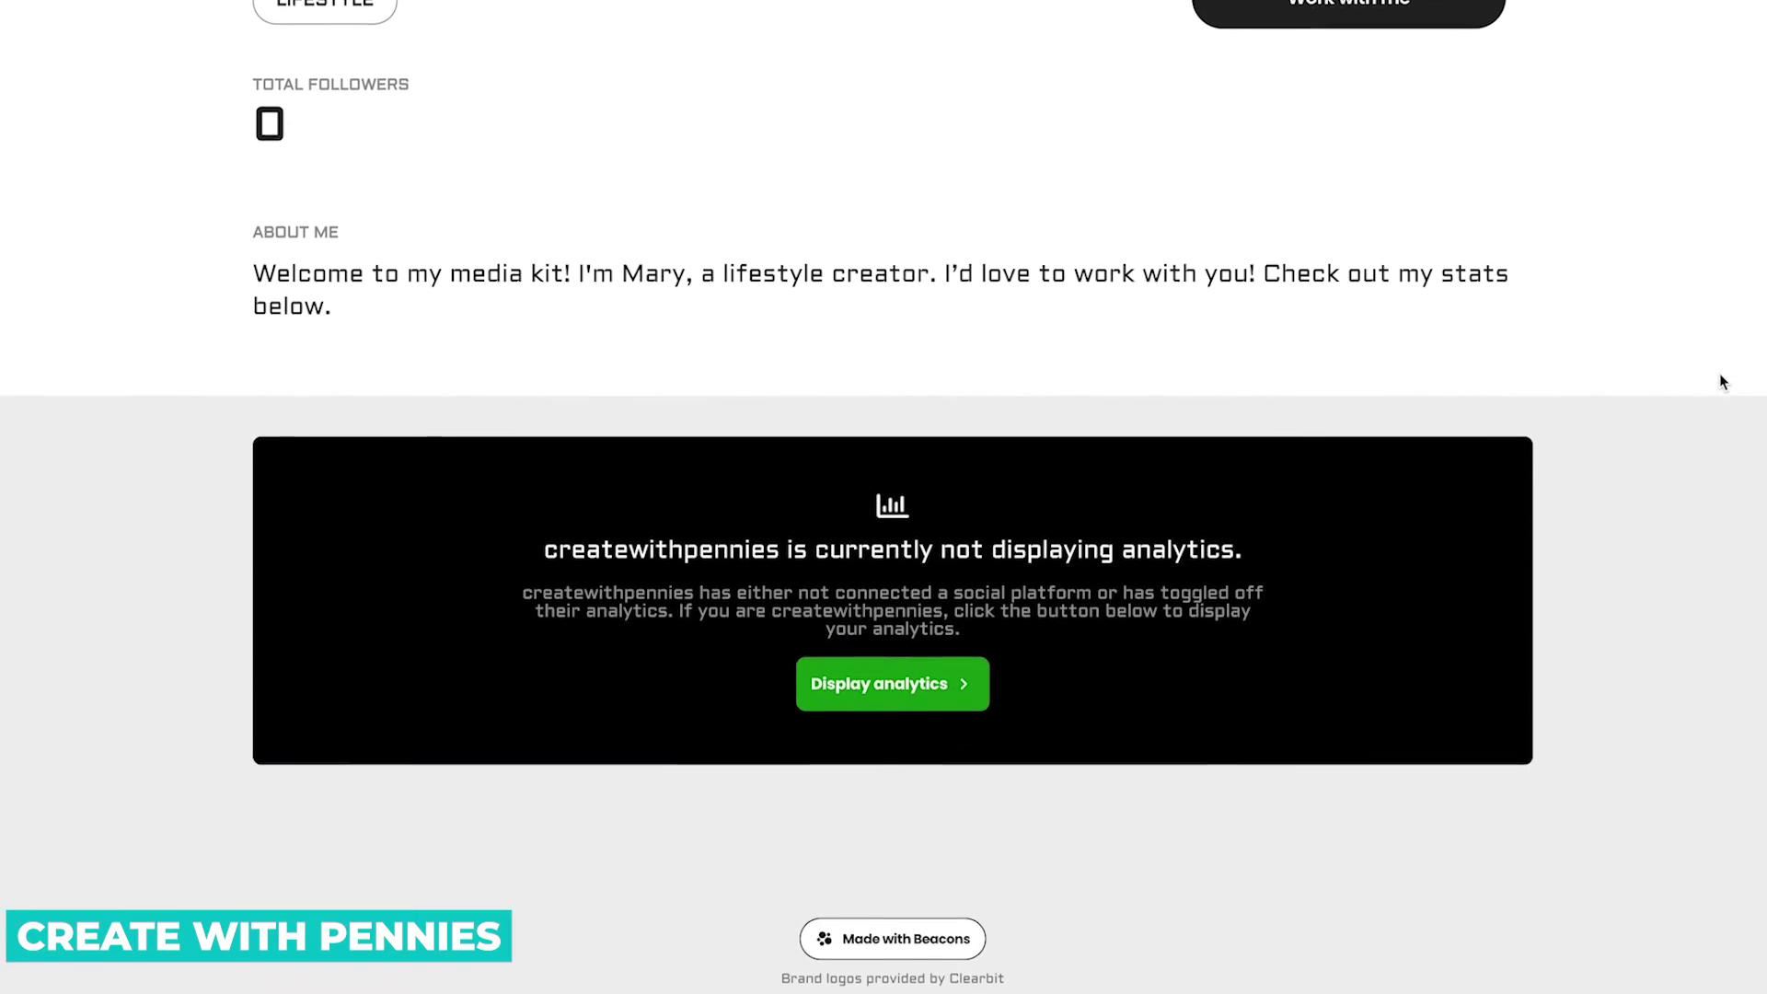
{"action": "scroll", "coordinate": [1719, 382], "scroll_direction": "up", "scroll_amount": 7}
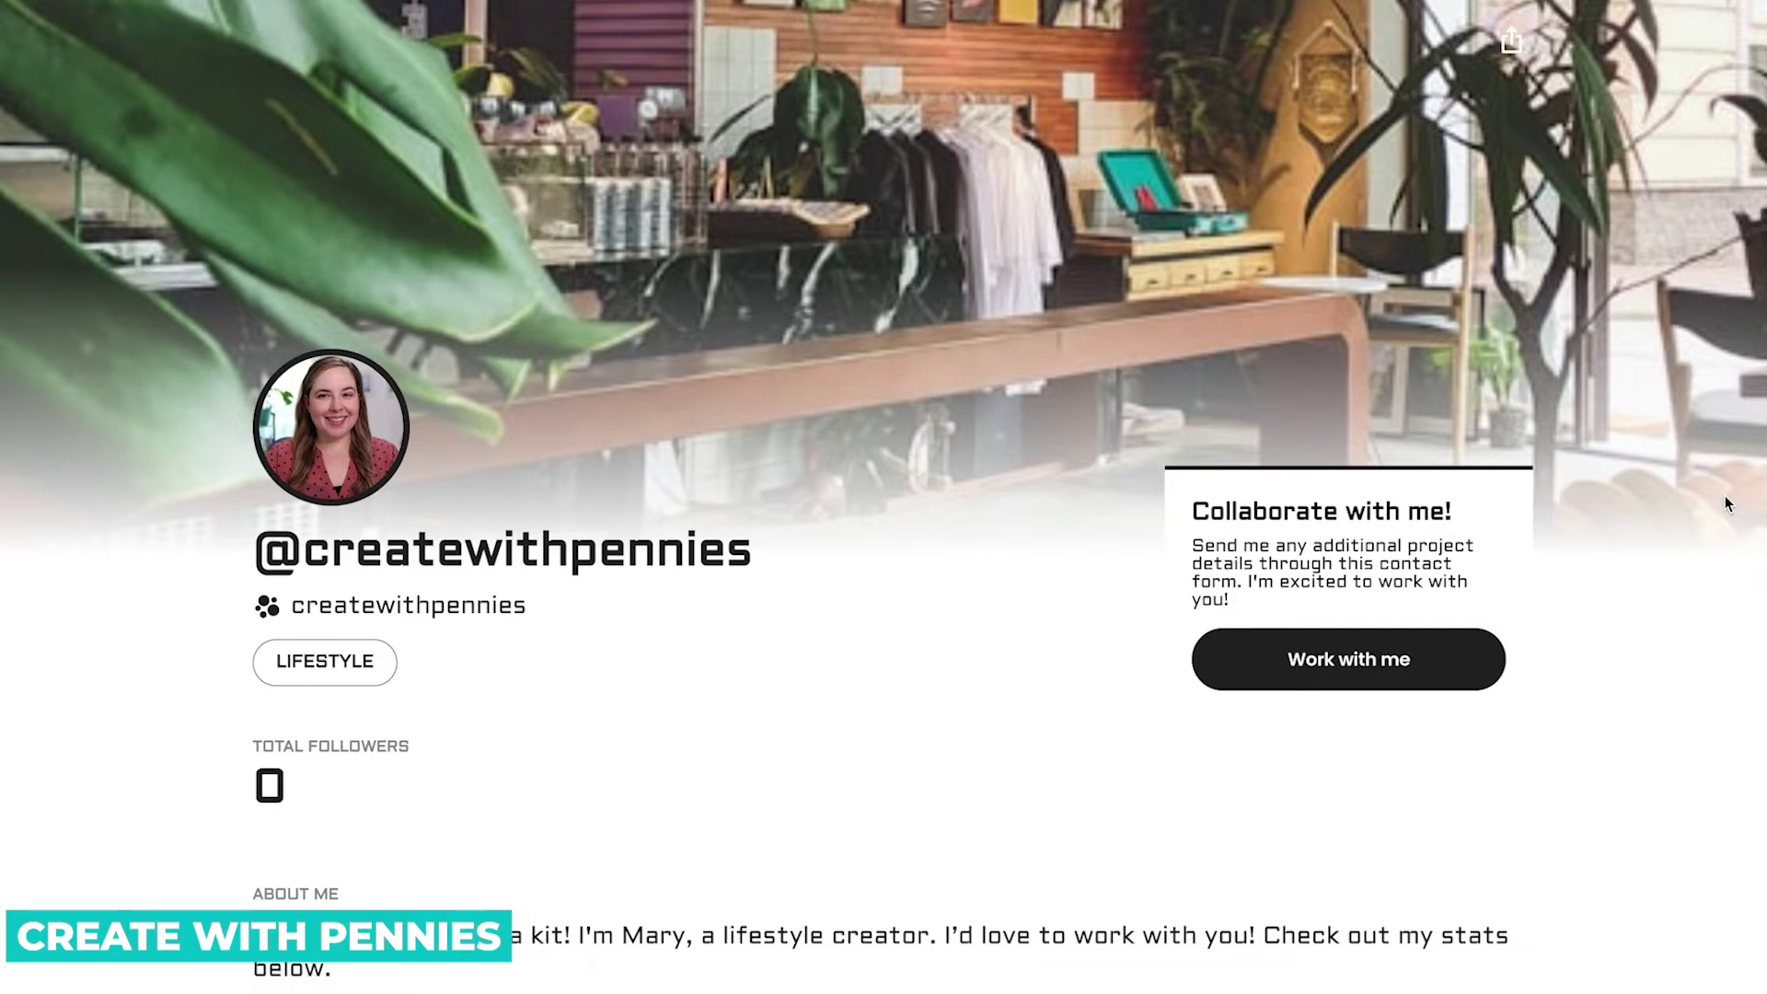
{"action": "scroll", "coordinate": [1727, 505], "scroll_direction": "down", "scroll_amount": 4}
{"action": "scroll", "coordinate": [1724, 497], "scroll_direction": "down", "scroll_amount": 2}
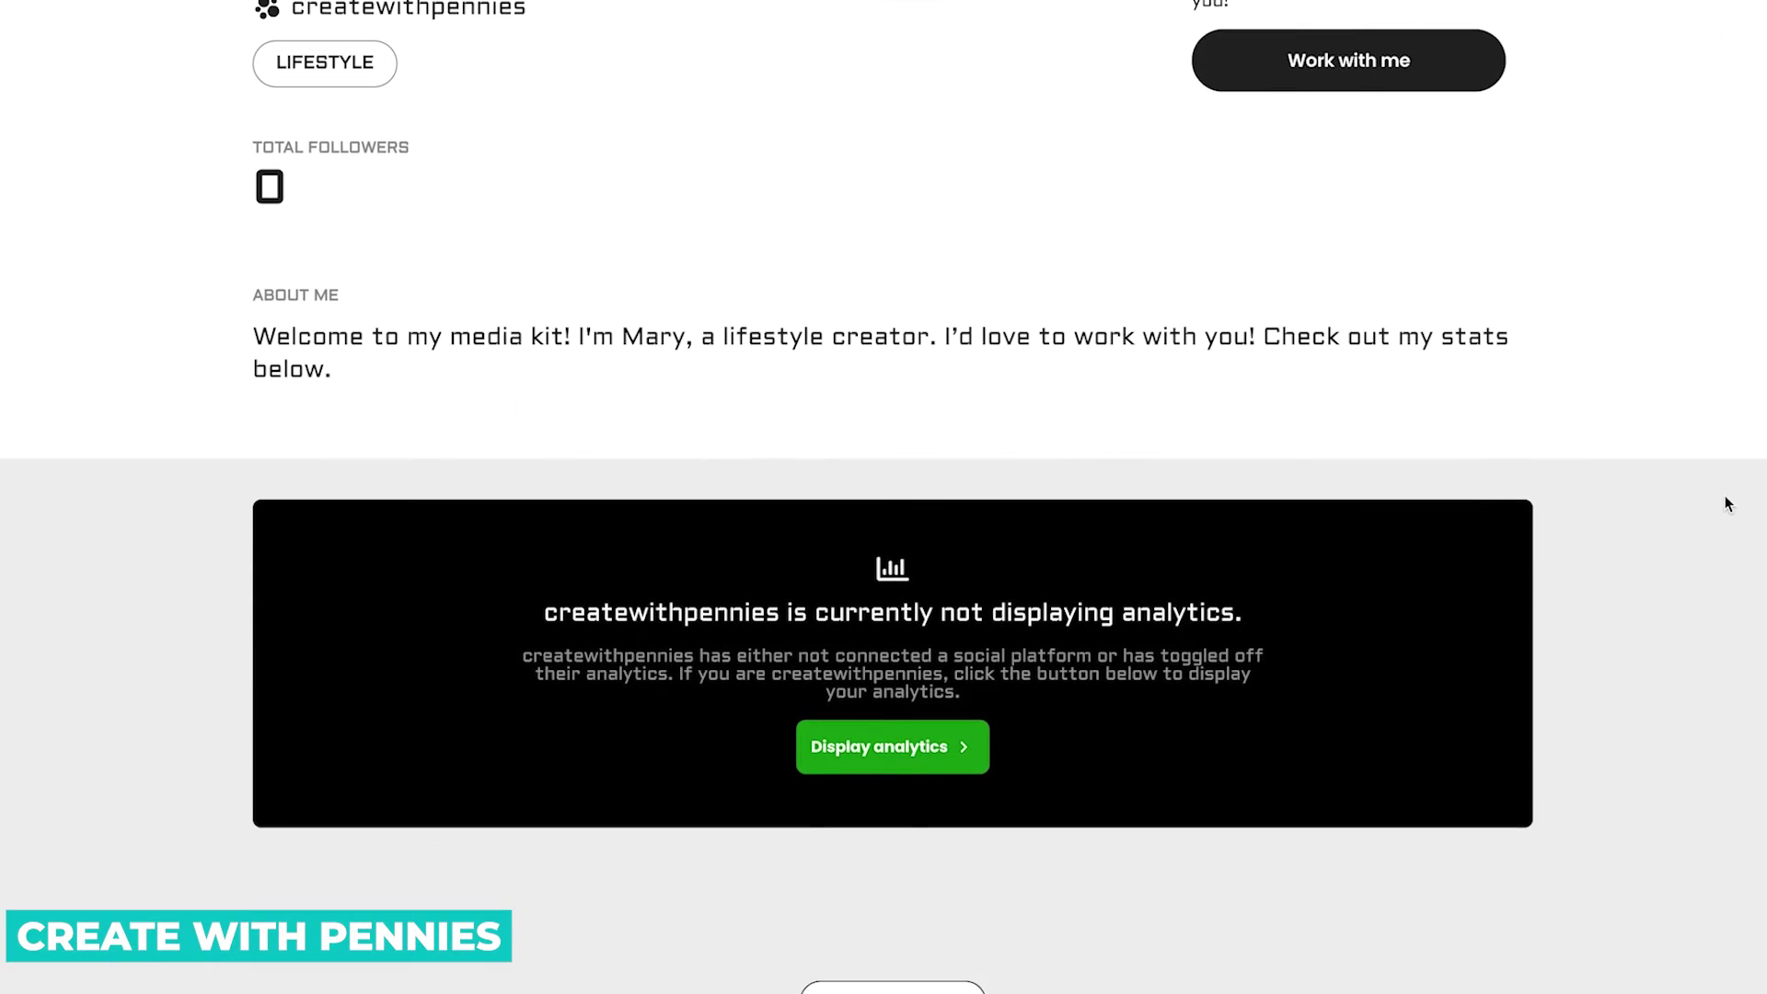
{"action": "scroll", "coordinate": [1725, 496], "scroll_direction": "up", "scroll_amount": 4}
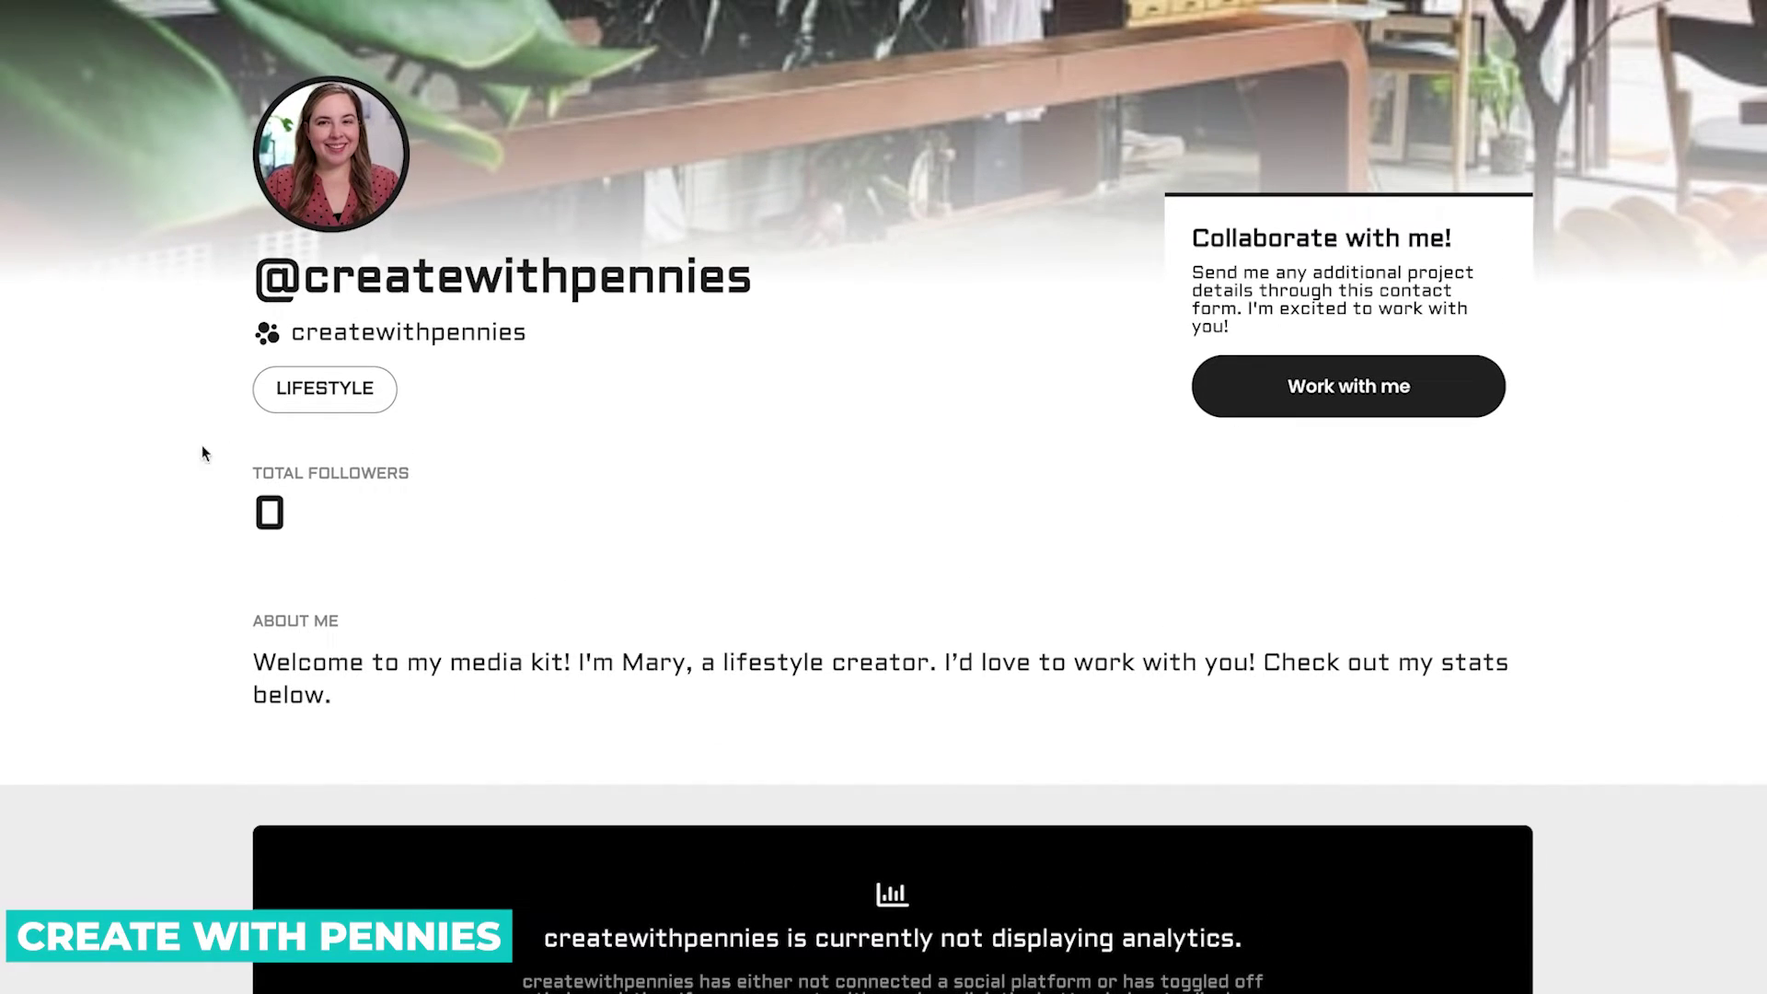
{"action": "scroll", "coordinate": [1415, 605], "scroll_direction": "down", "scroll_amount": 4}
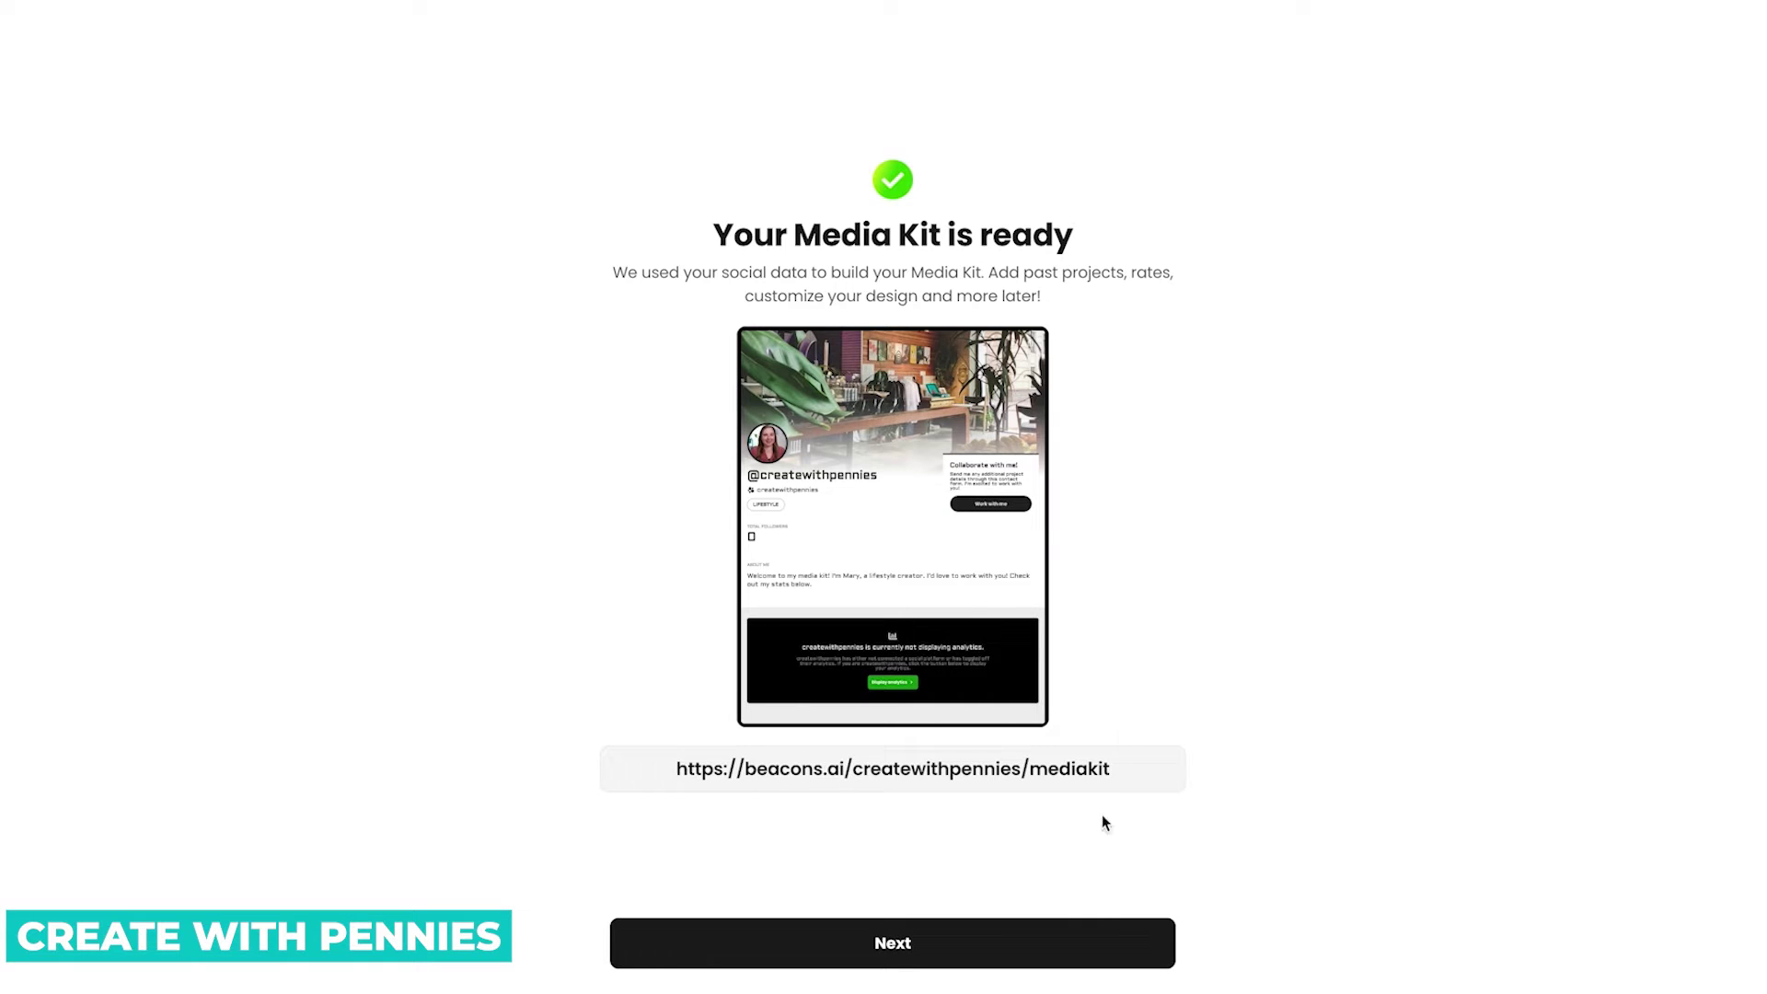
Continue past the Media Kit ready screen, declining the Marketing Bundle upgrade and free custom domain.
{"action": "left_click", "coordinate": [989, 943]}
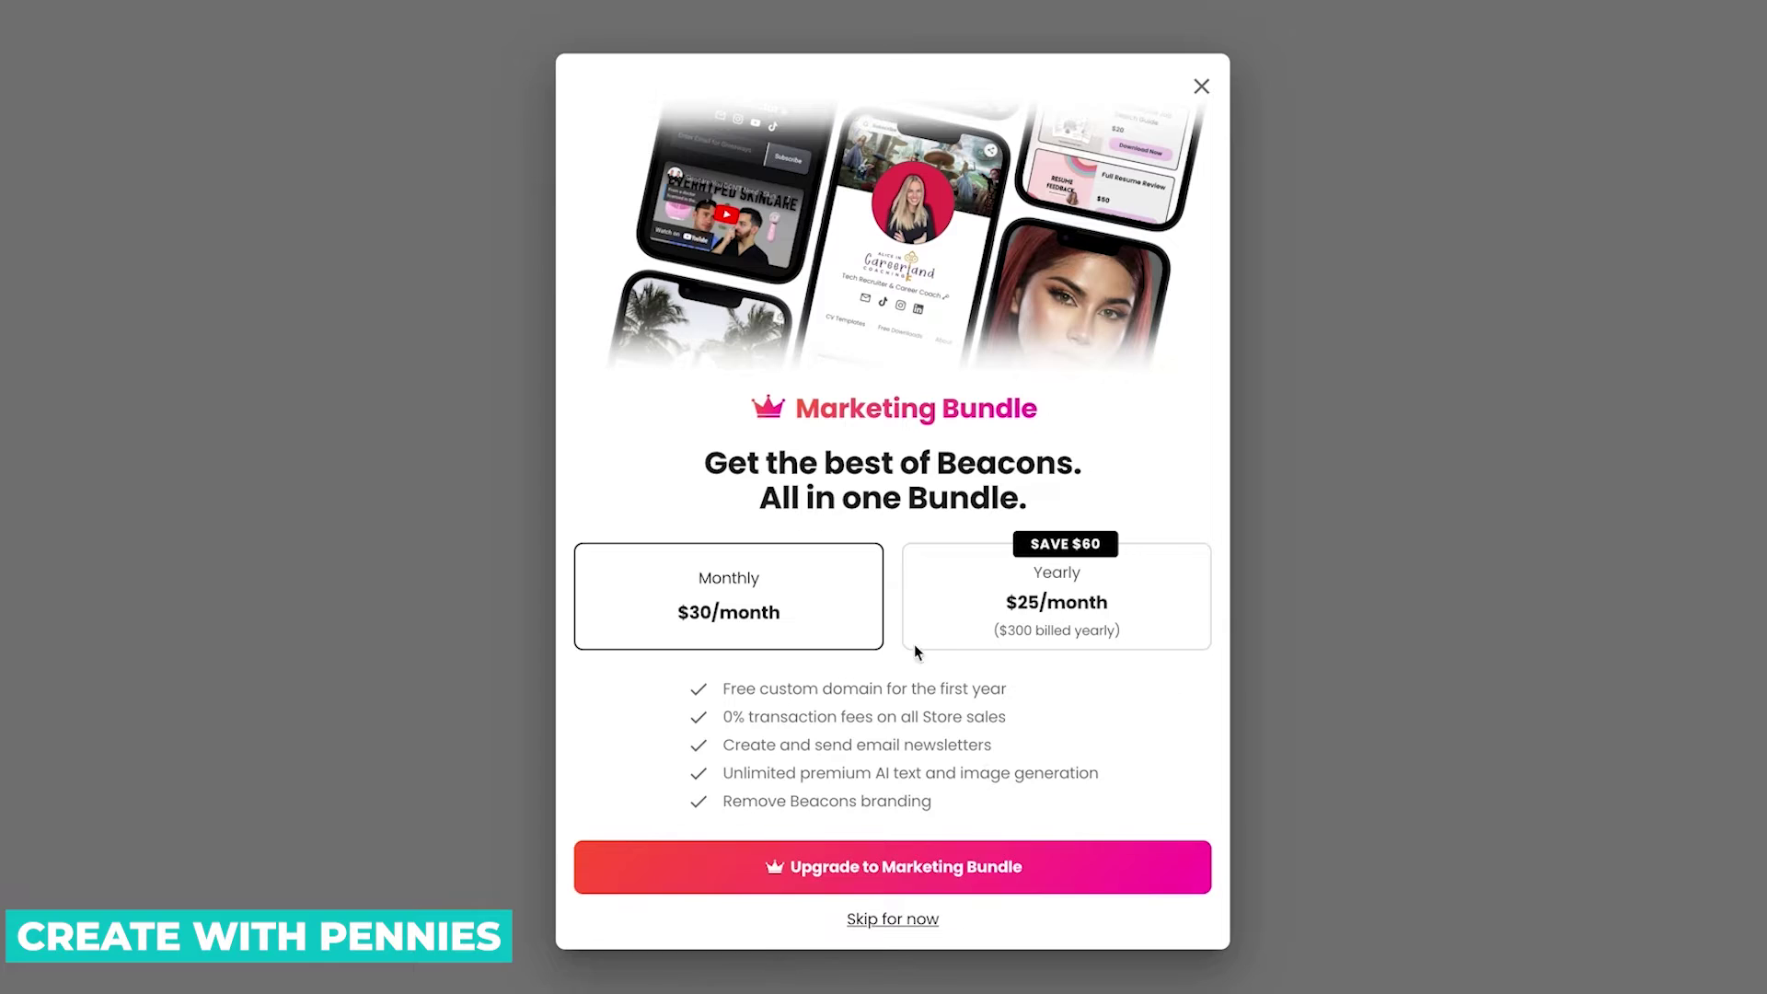
{"action": "left_click", "coordinate": [906, 920]}
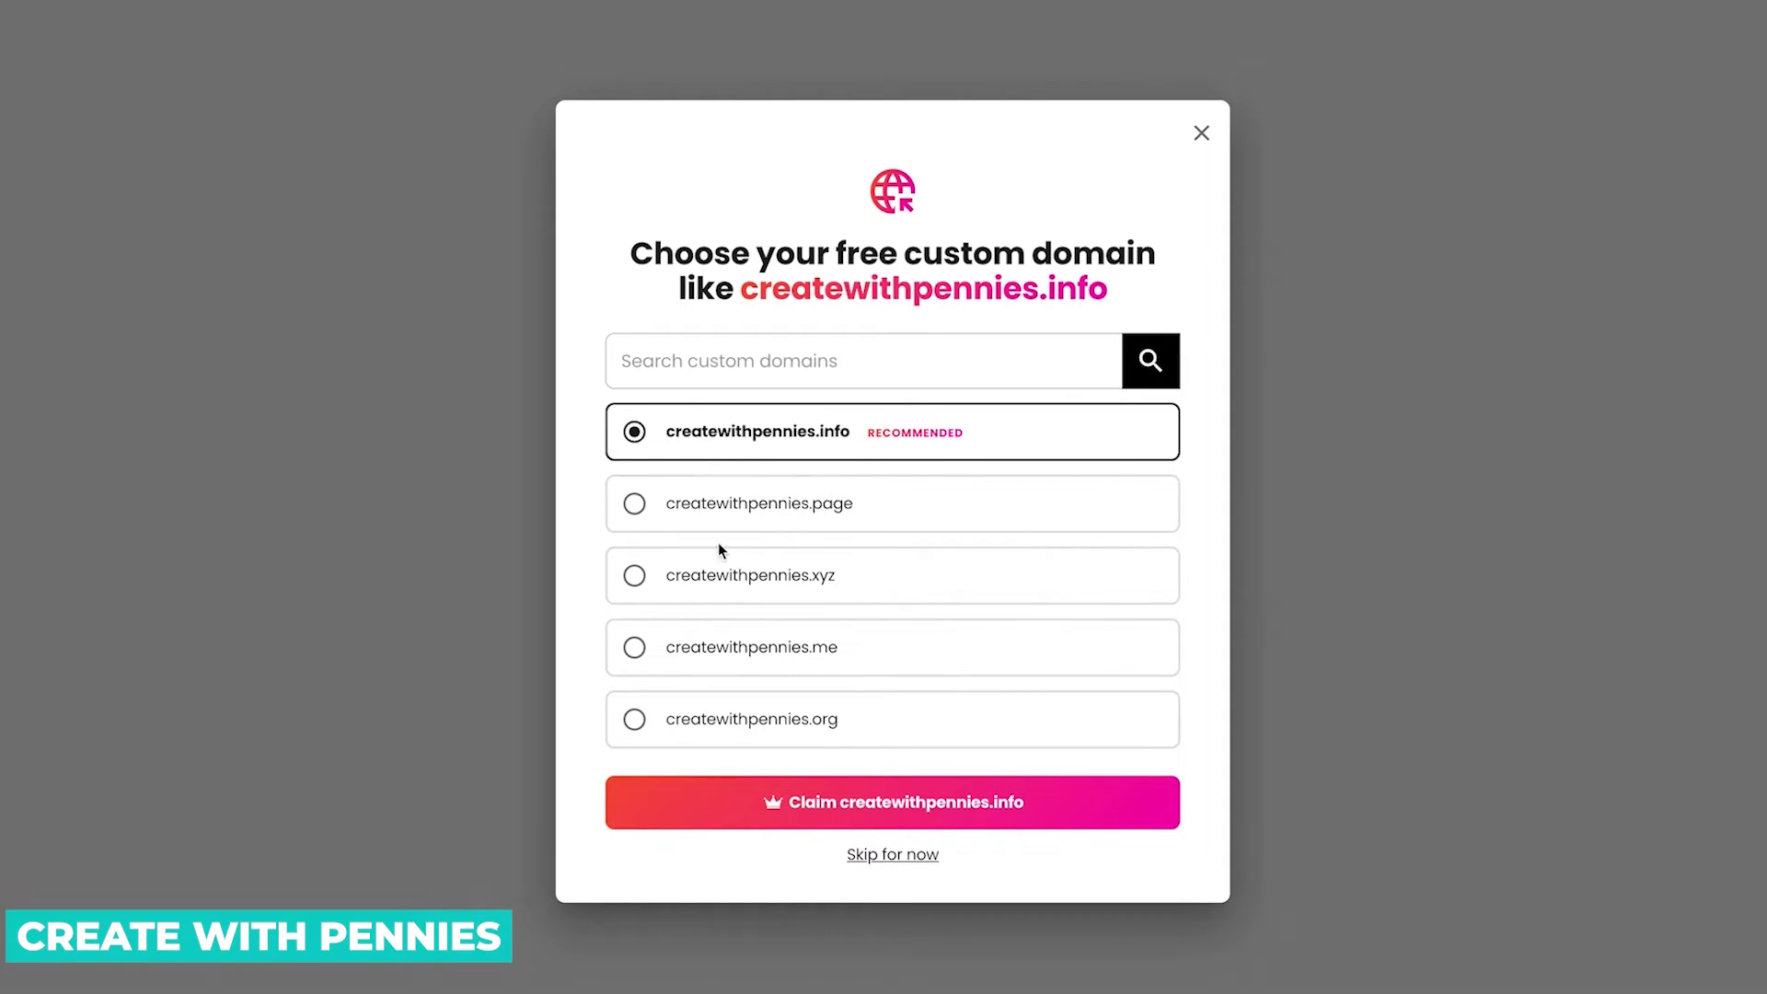
{"action": "left_click", "coordinate": [919, 855]}
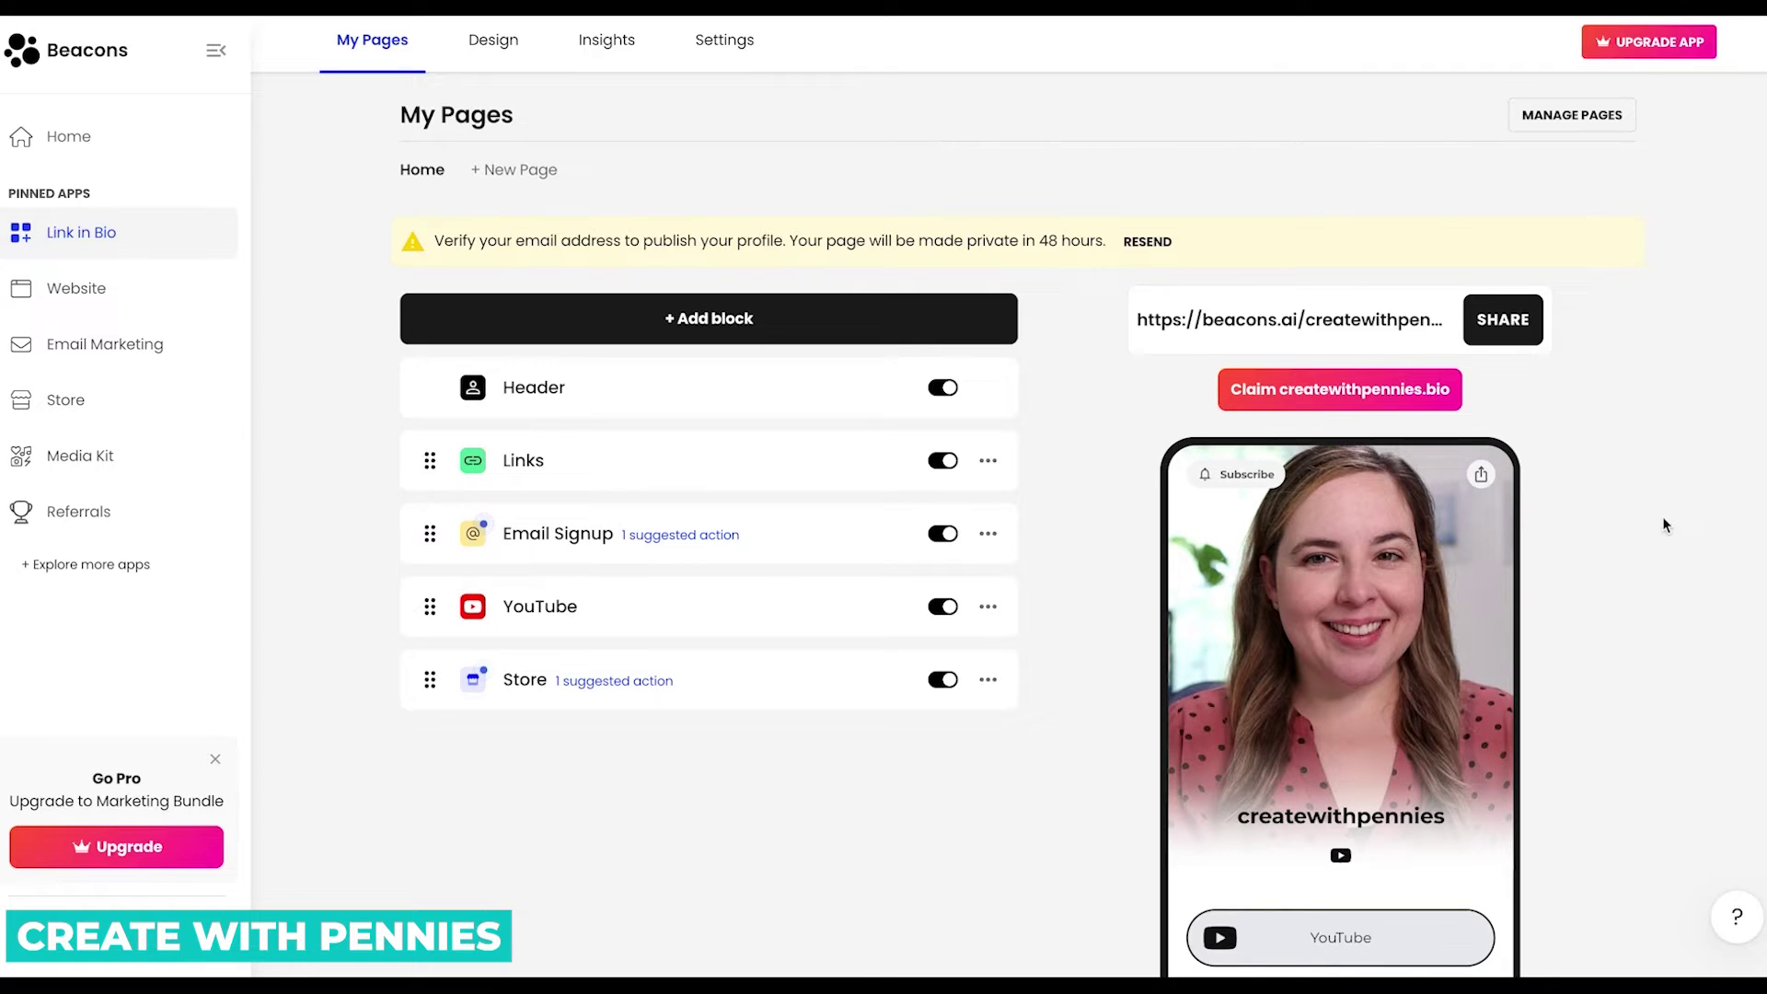
Move YouTube above Email Signup and Store directly under Header in the block list.
{"action": "scroll", "coordinate": [1654, 561], "scroll_direction": "down", "scroll_amount": 3}
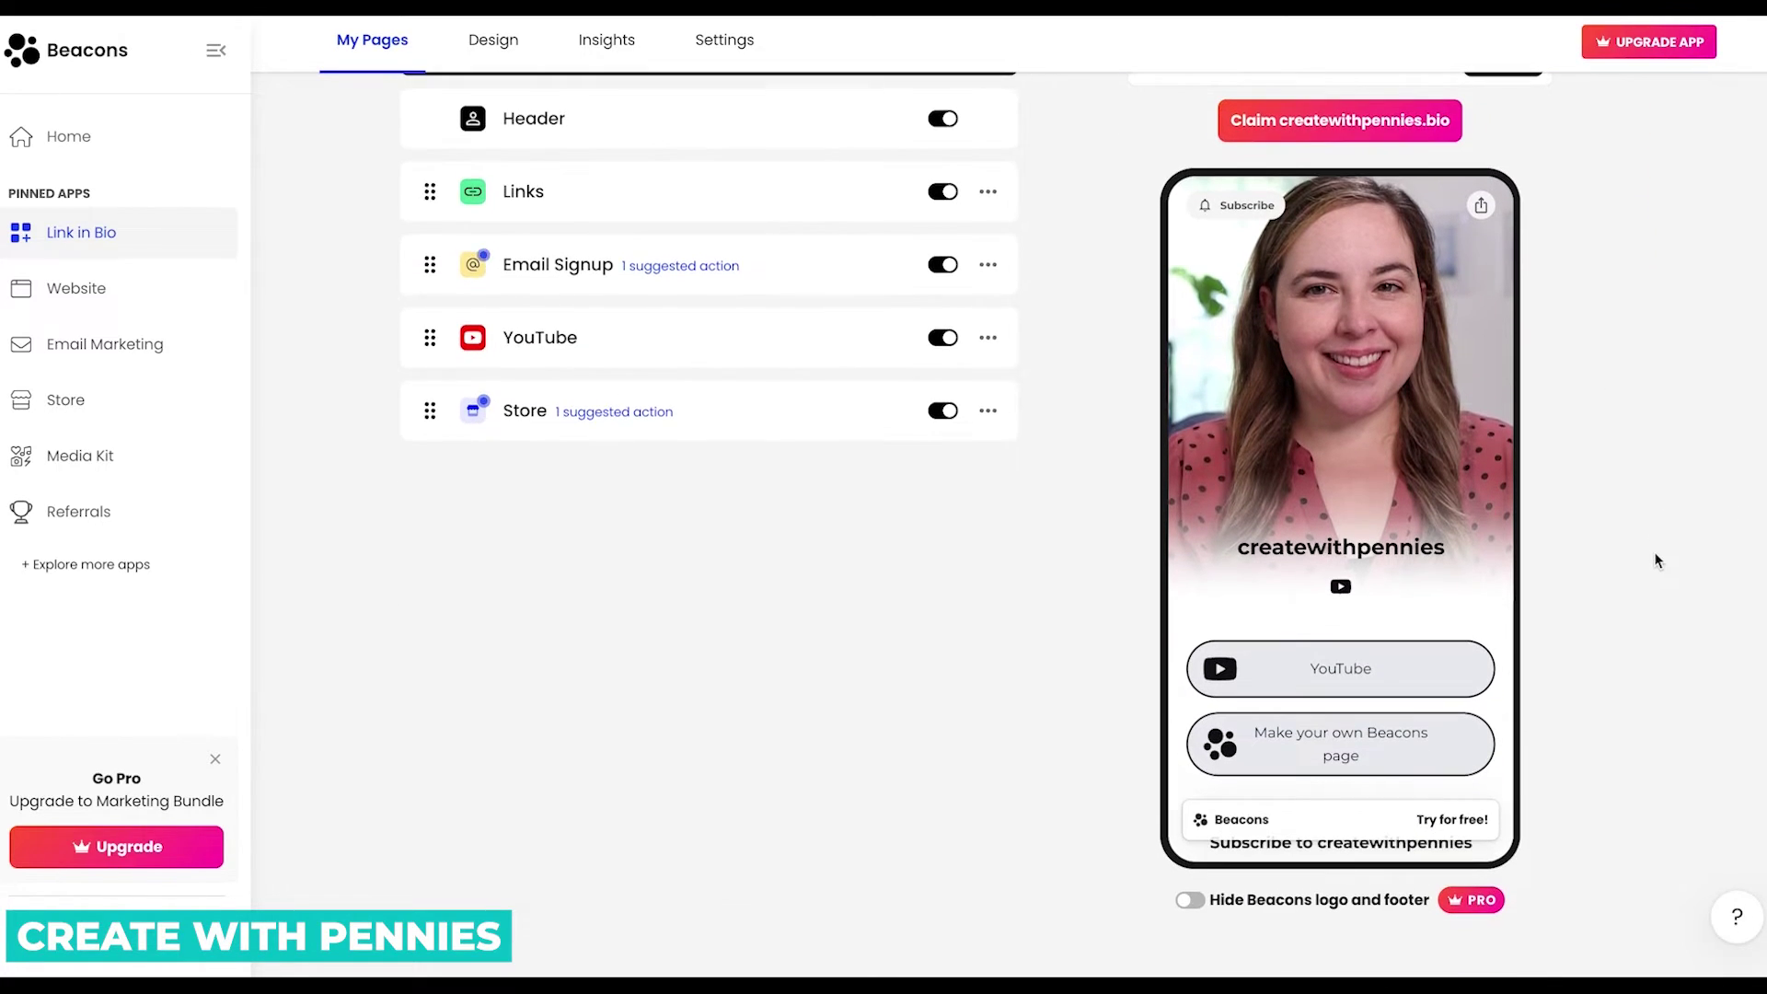
{"action": "scroll", "coordinate": [1654, 559], "scroll_direction": "up", "scroll_amount": 3}
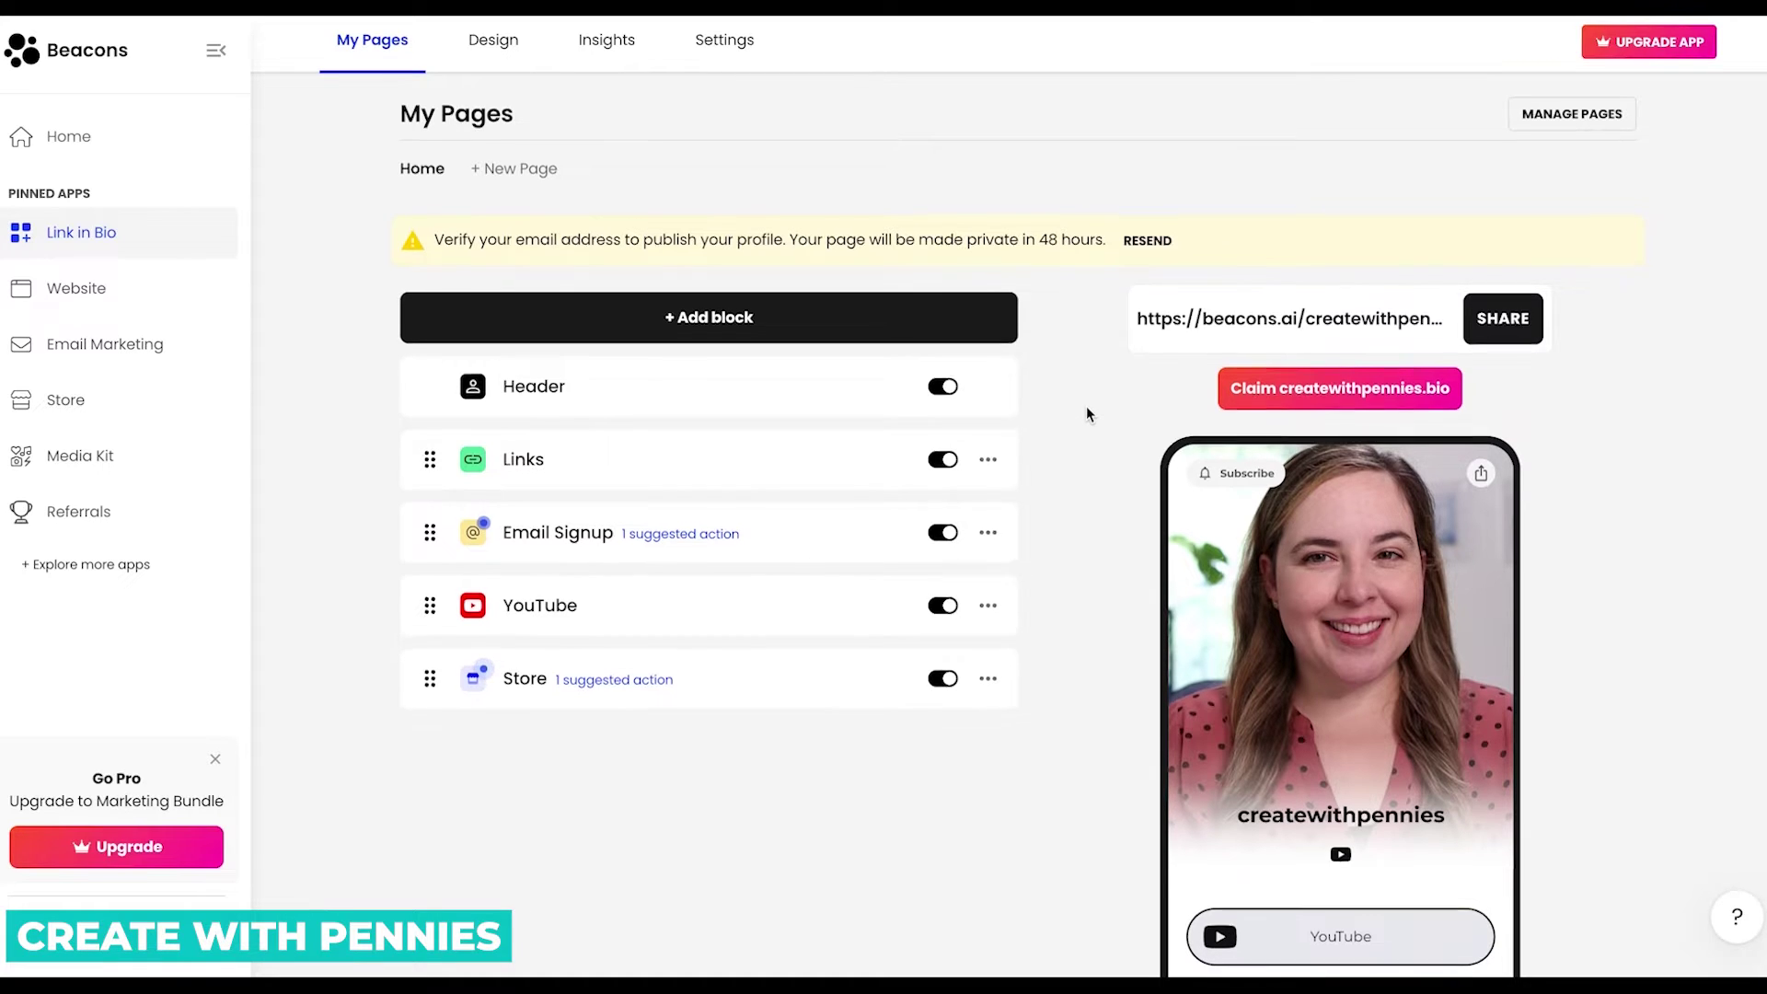
{"action": "scroll", "coordinate": [1086, 414], "scroll_direction": "down", "scroll_amount": 2}
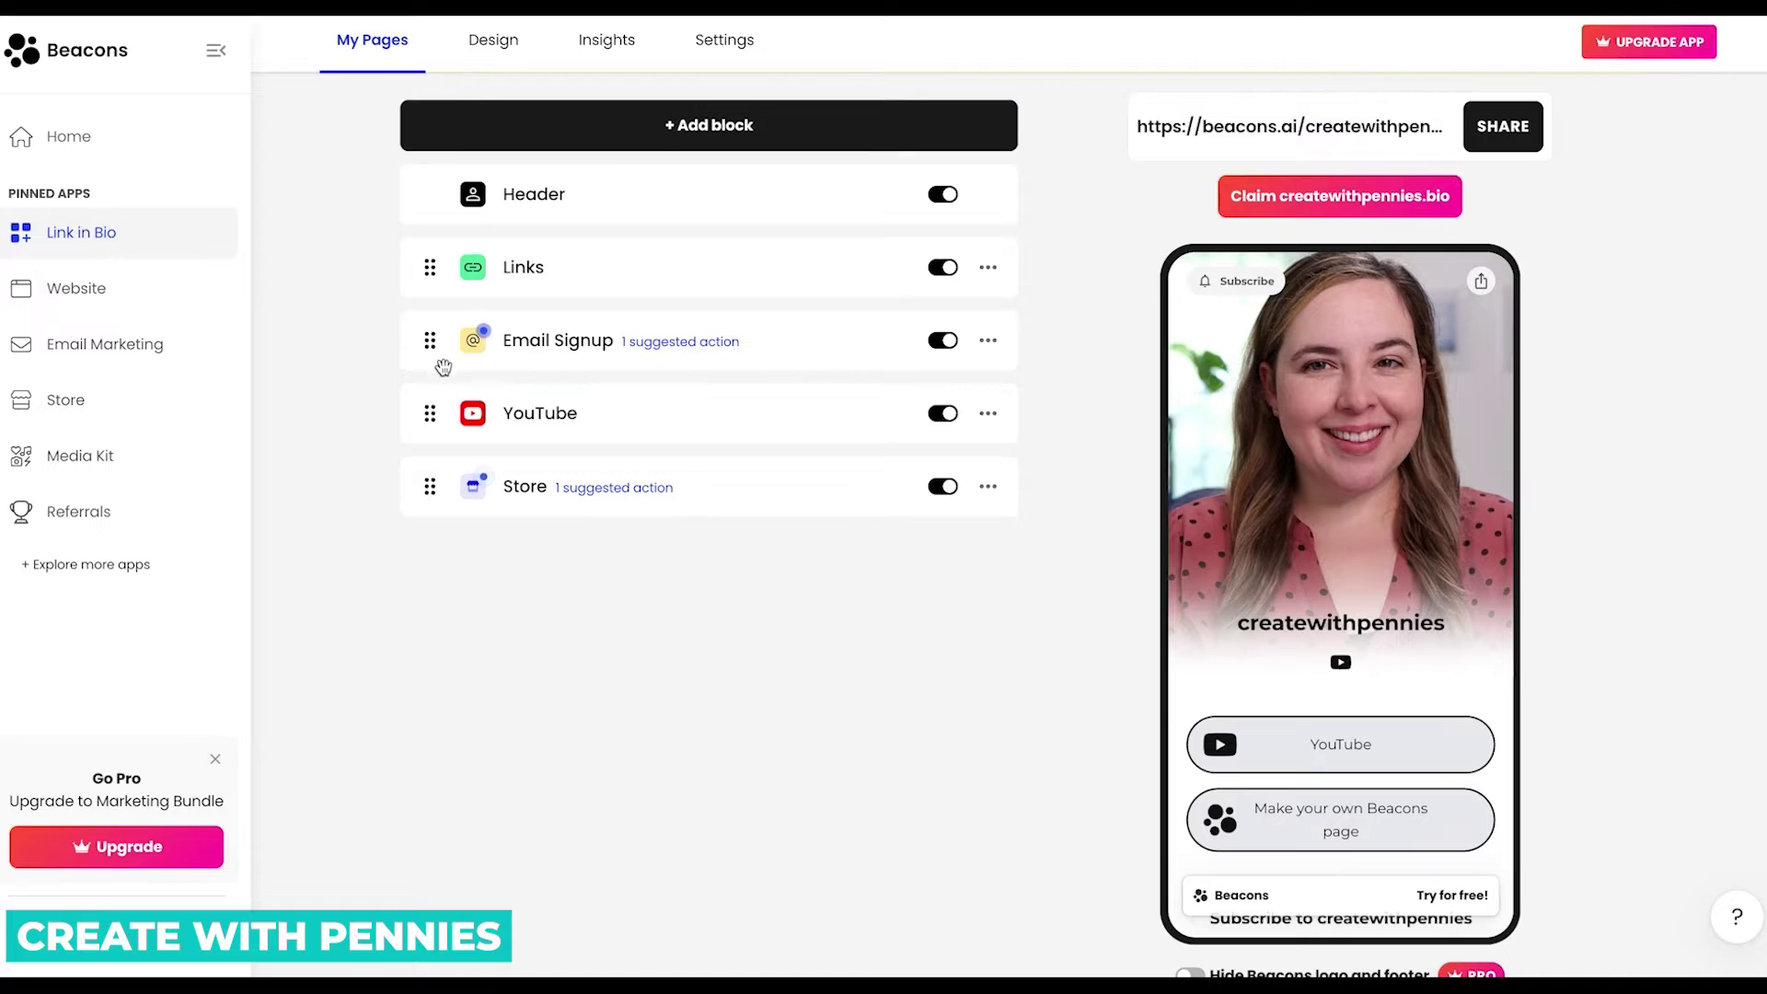
{"action": "left_click_drag", "start_coordinate": [430, 413], "coordinate": [436, 336]}
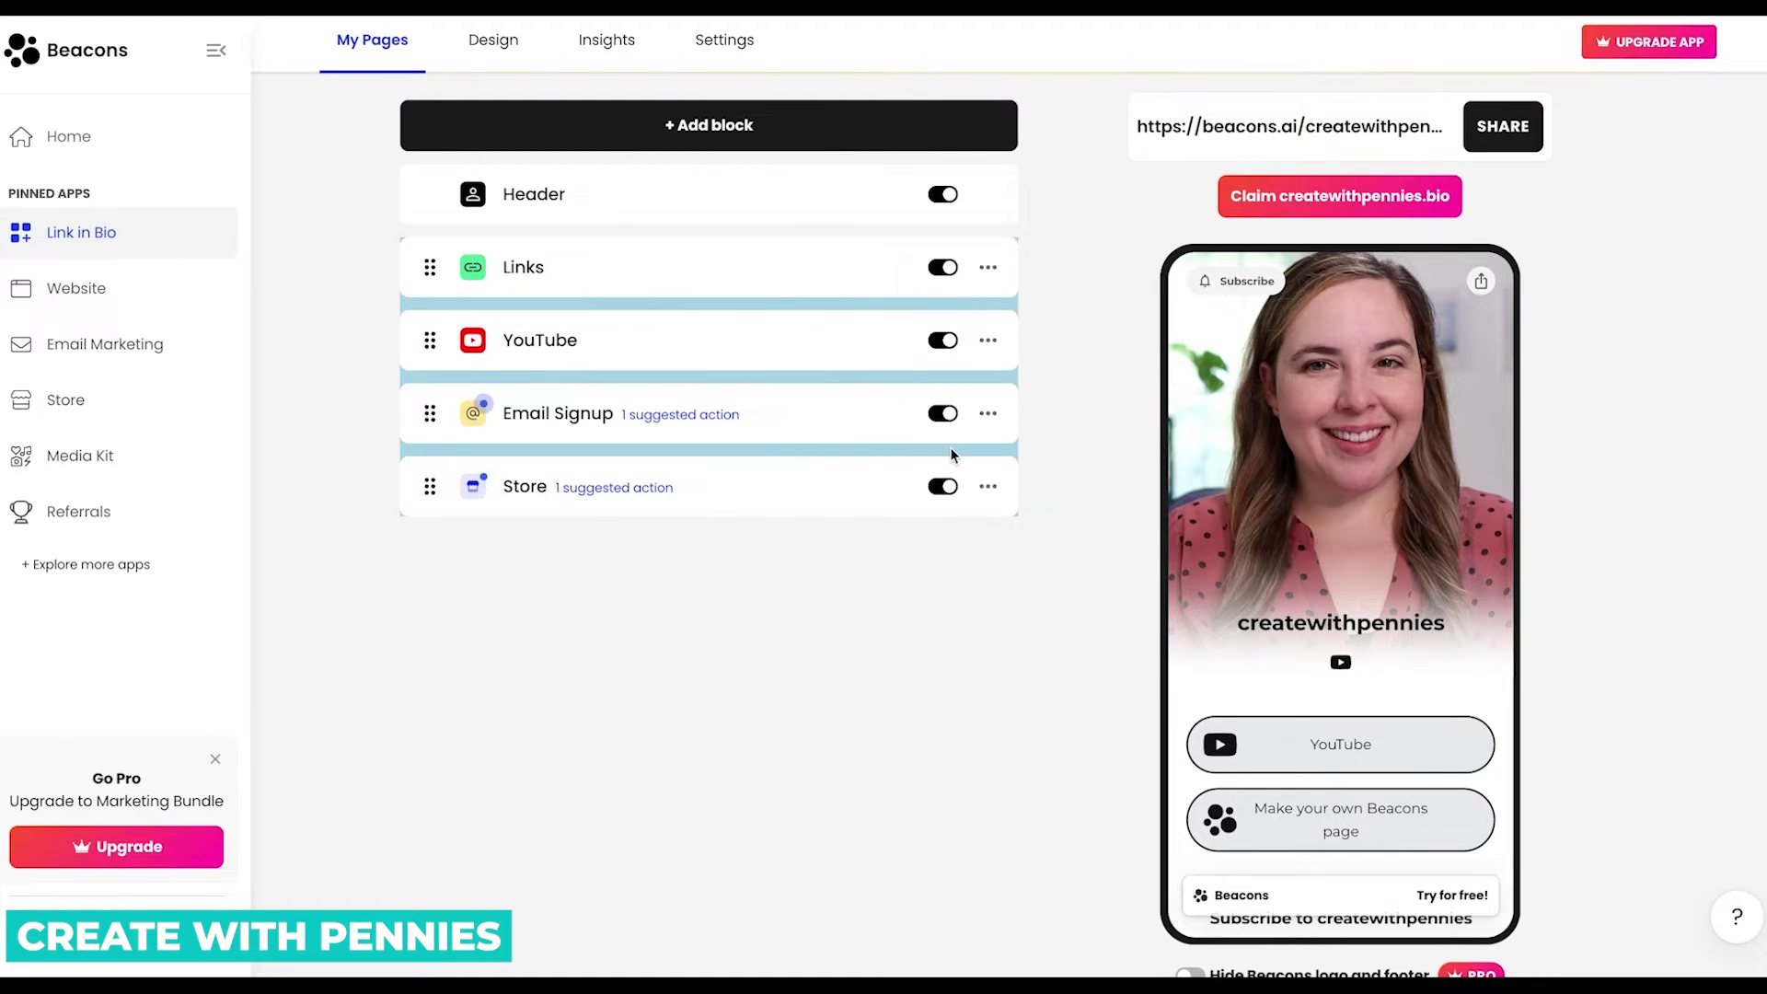
{"action": "scroll", "coordinate": [1396, 768], "scroll_direction": "down", "scroll_amount": 5}
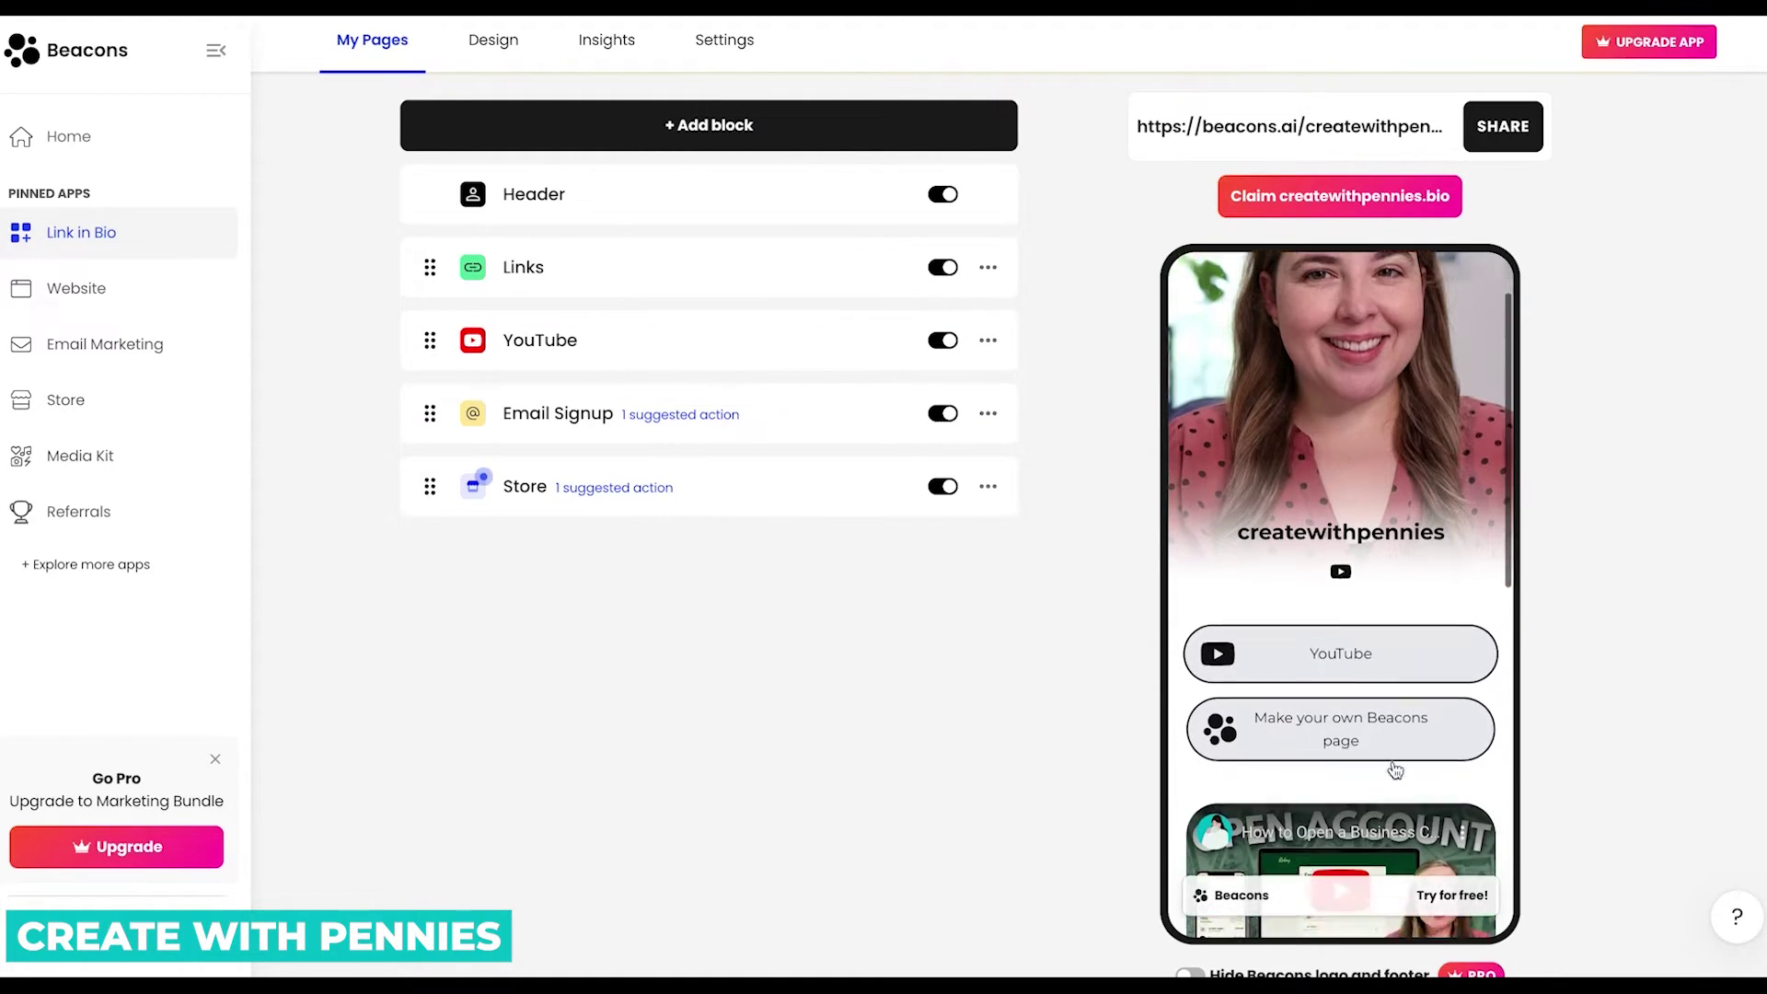
{"action": "left_click_drag", "start_coordinate": [430, 486], "coordinate": [429, 267]}
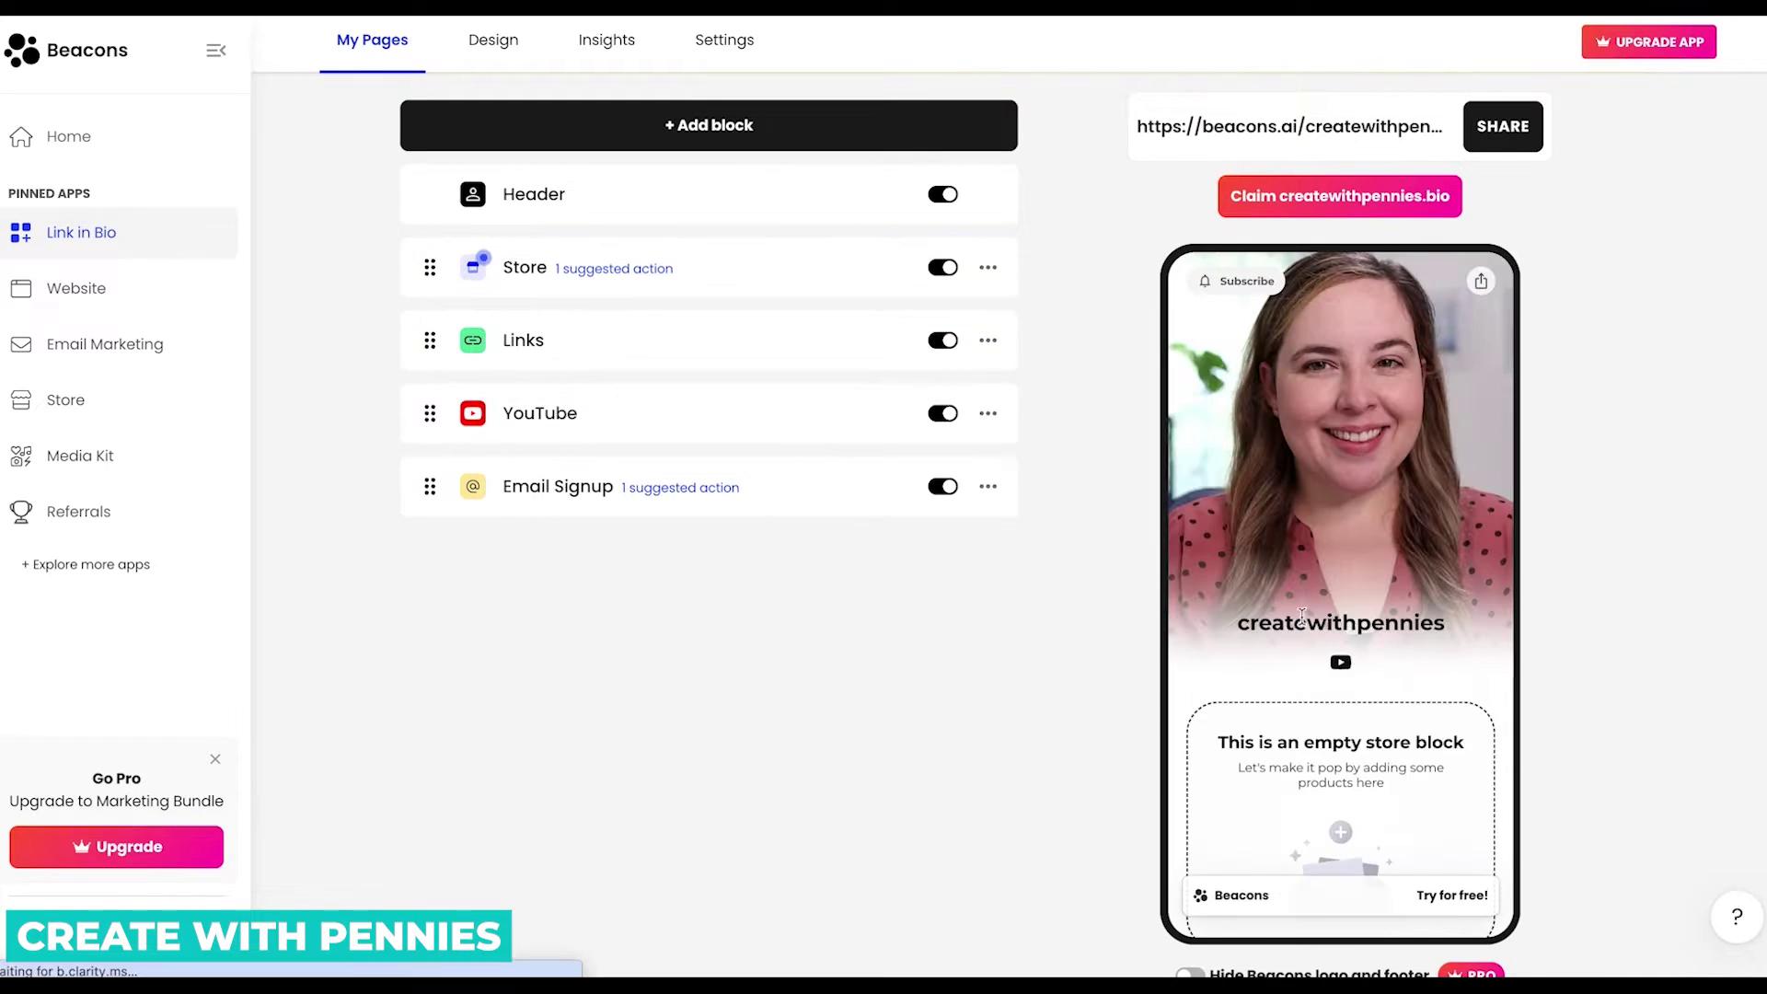
{"action": "scroll", "coordinate": [1399, 754], "scroll_direction": "down", "scroll_amount": 3}
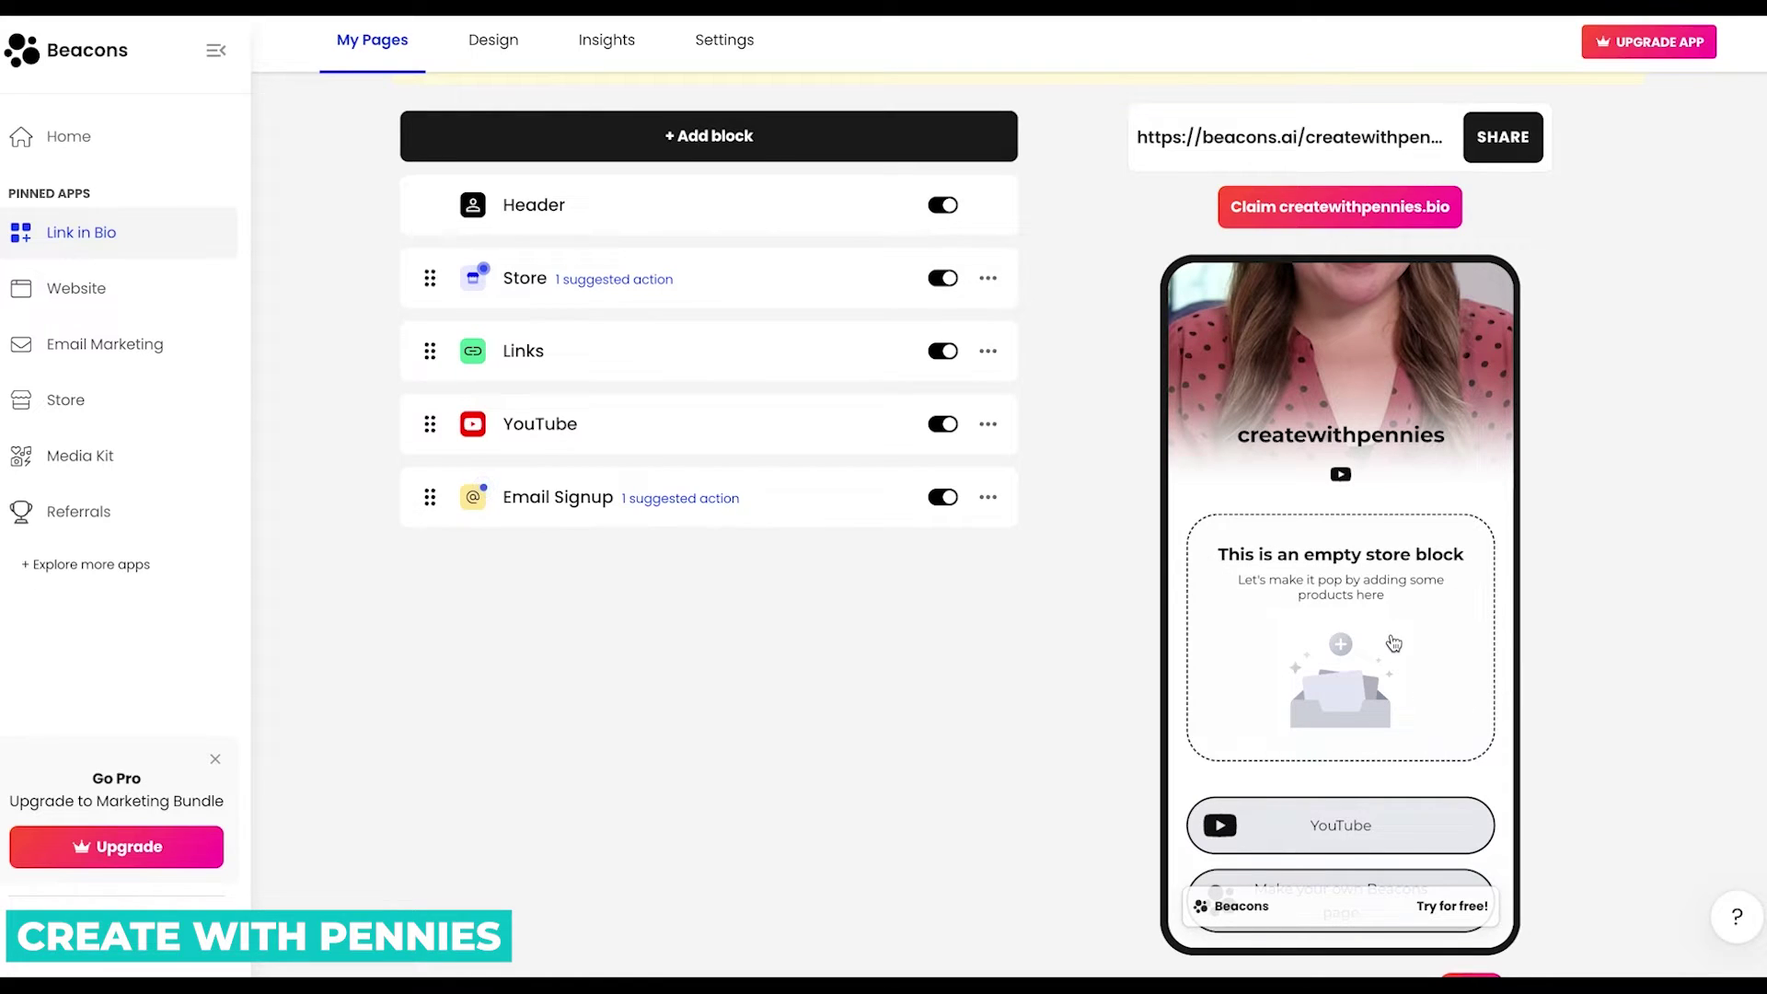
{"action": "scroll", "coordinate": [1394, 639], "scroll_direction": "up", "scroll_amount": 3}
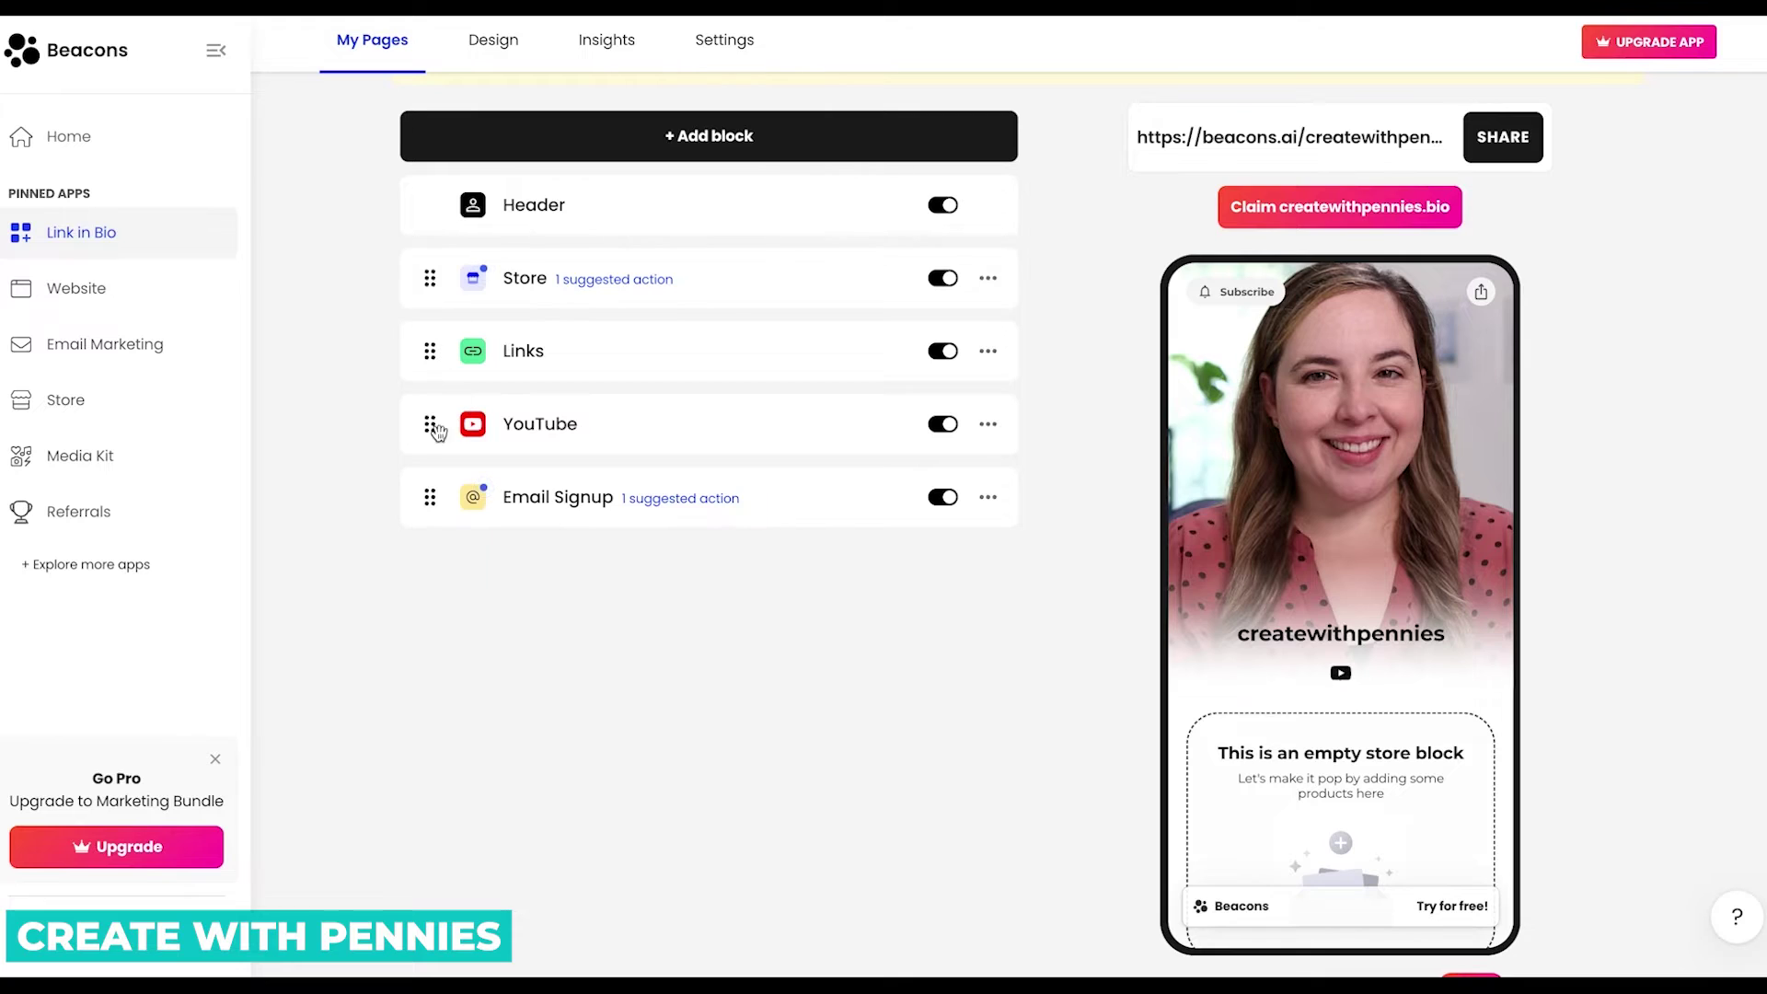
Open the Links block, look at the YouTube videos block, then return to Links.
{"action": "left_click", "coordinate": [532, 352]}
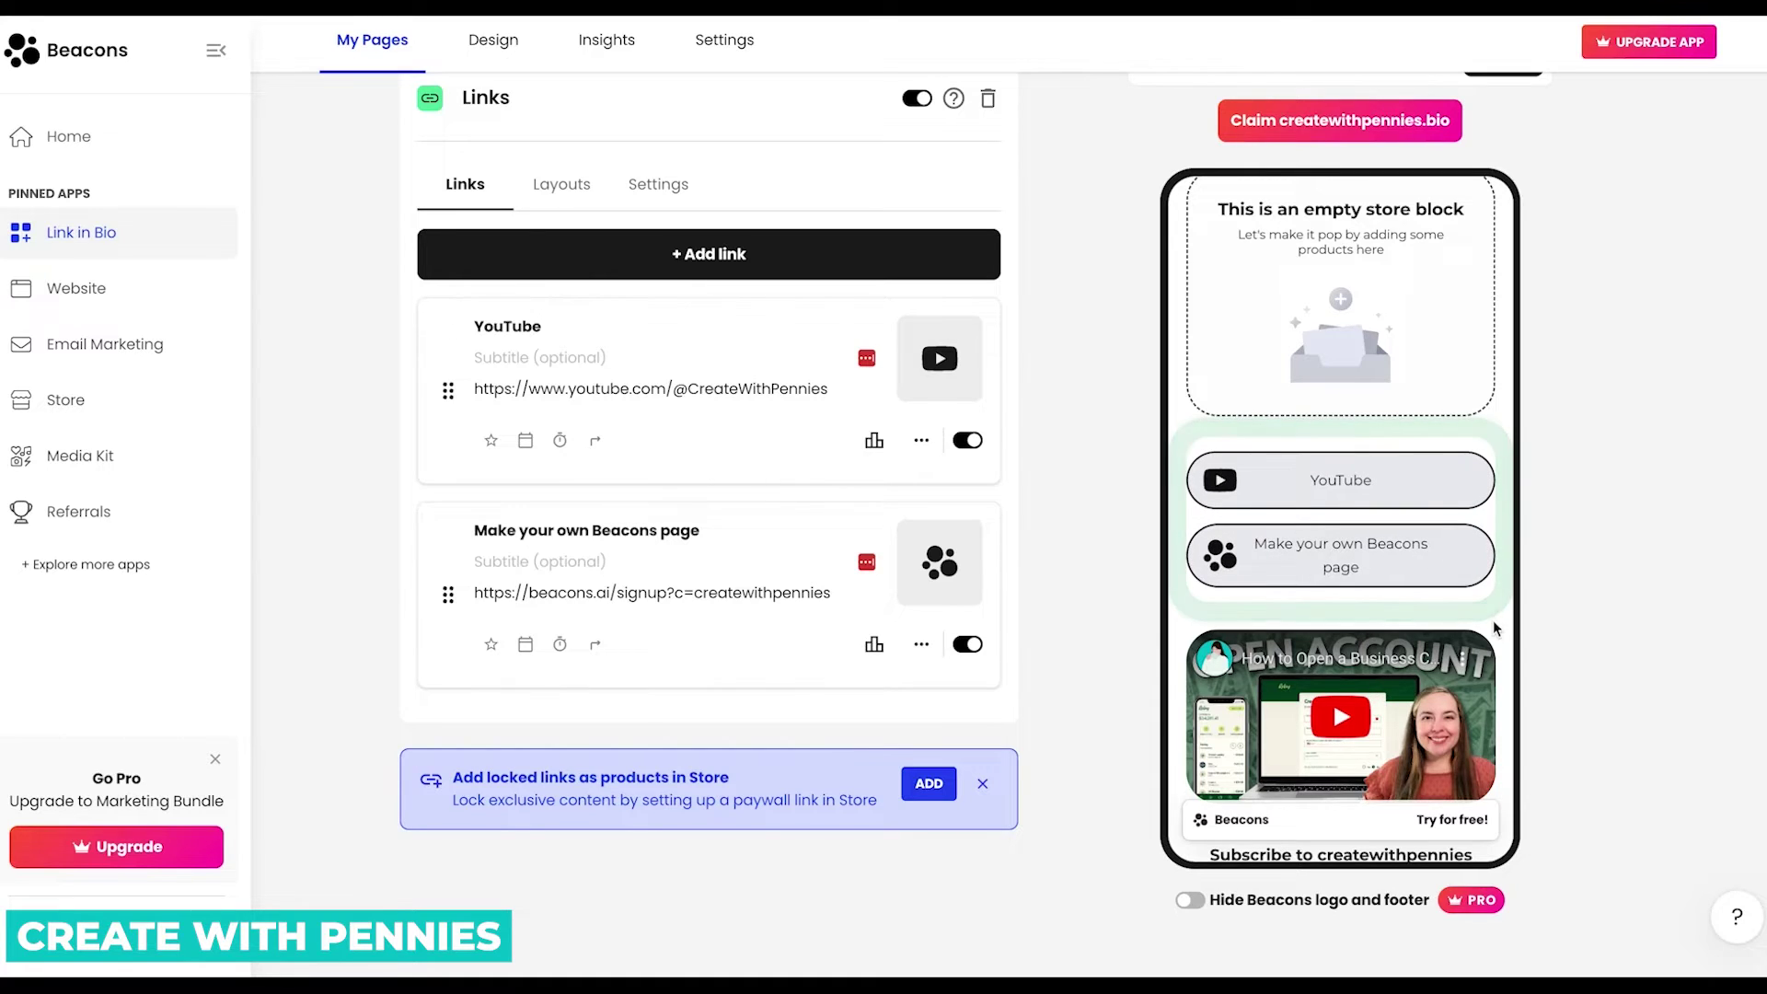
{"action": "left_click", "coordinate": [1333, 699]}
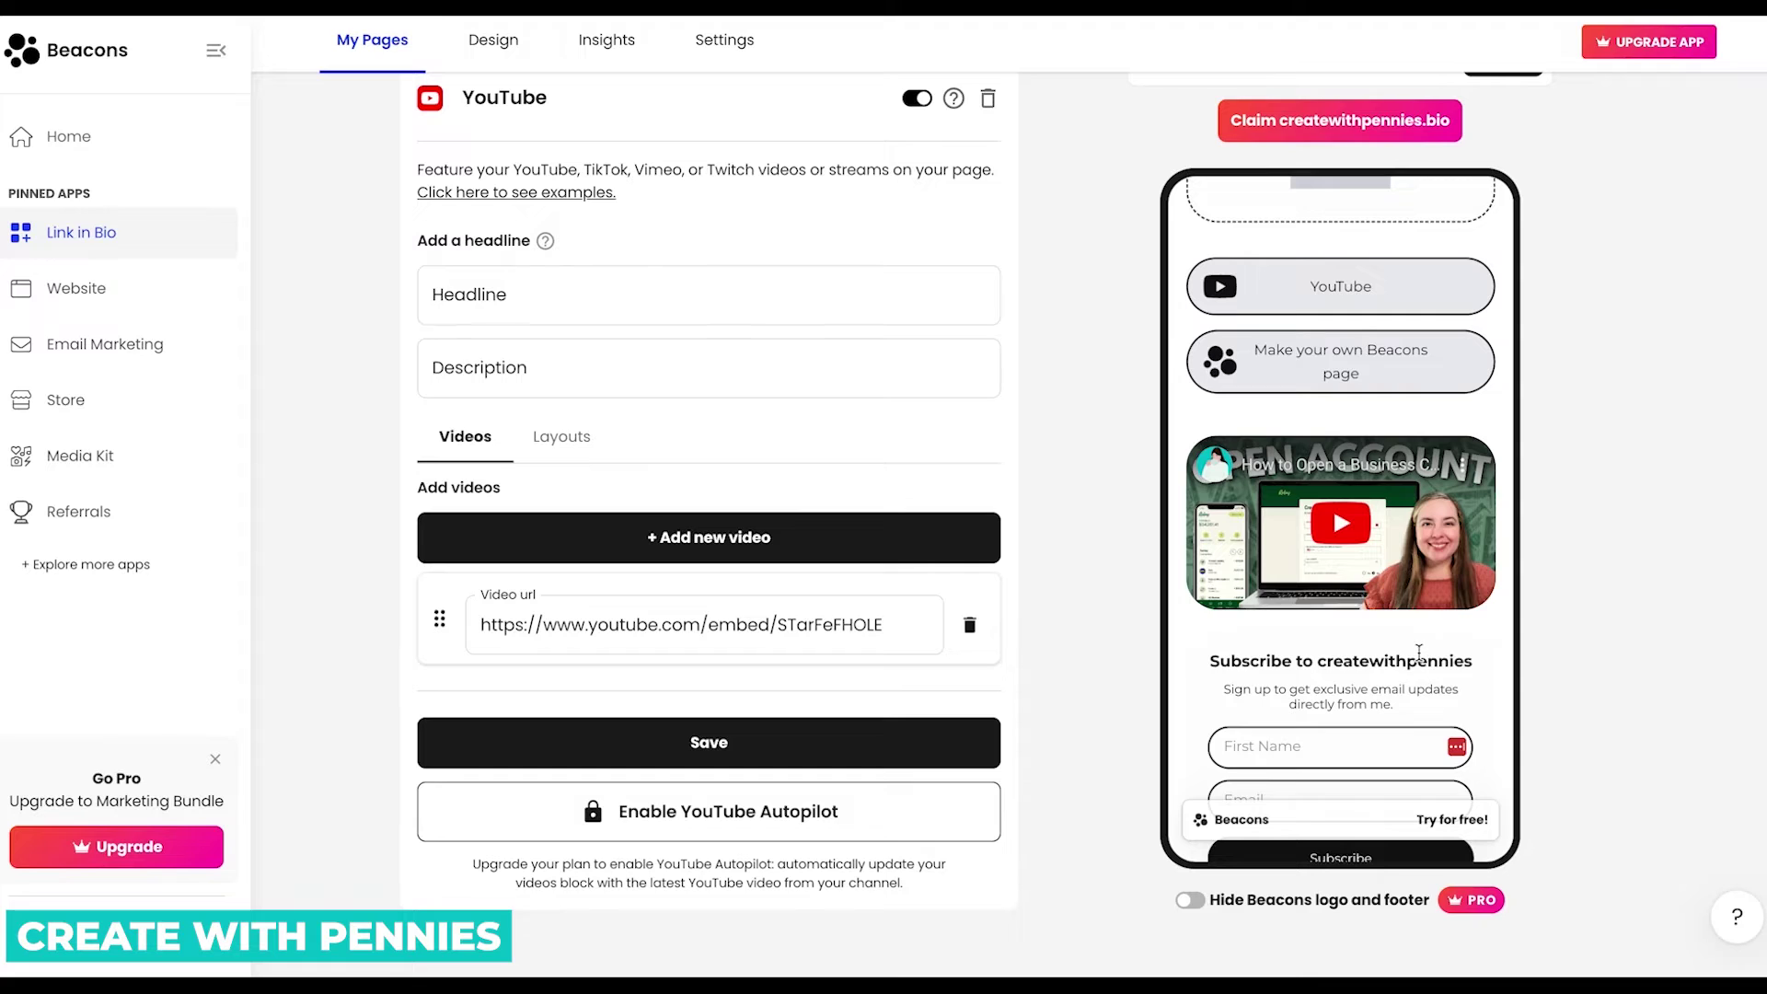
{"action": "left_click", "coordinate": [1491, 333]}
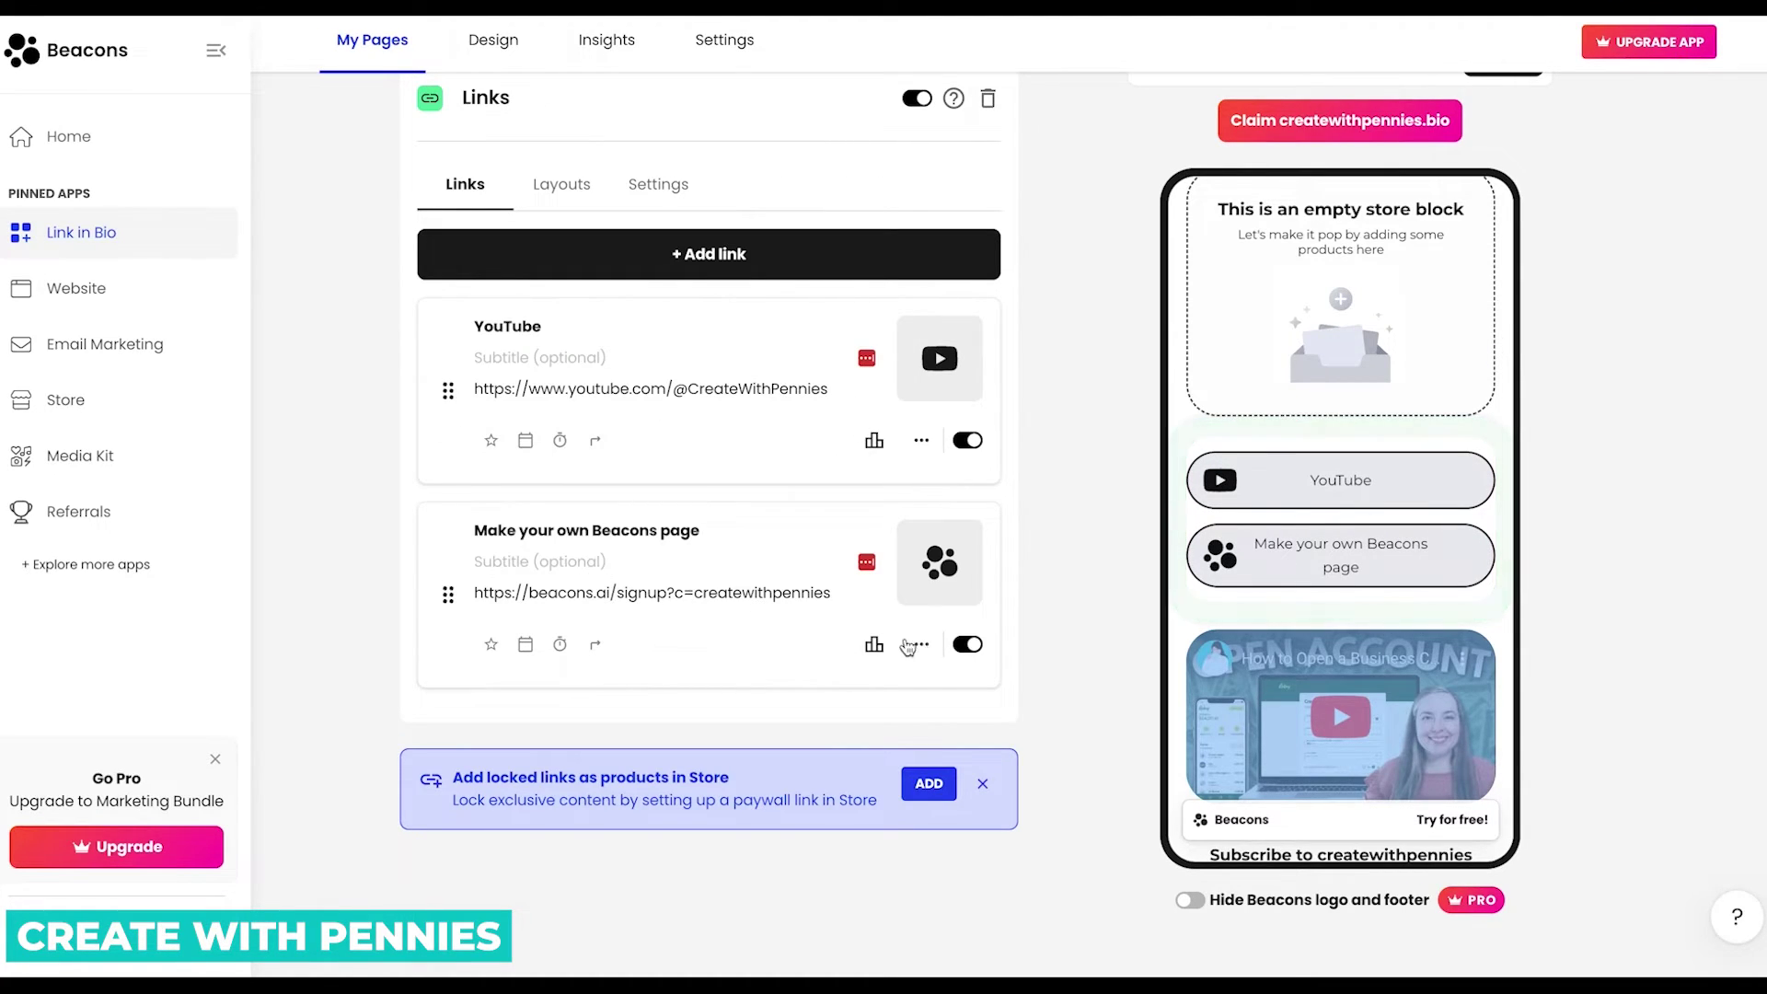
Switch off the 'Make your own Beacons page' link and review the Links editor.
{"action": "left_click", "coordinate": [963, 645]}
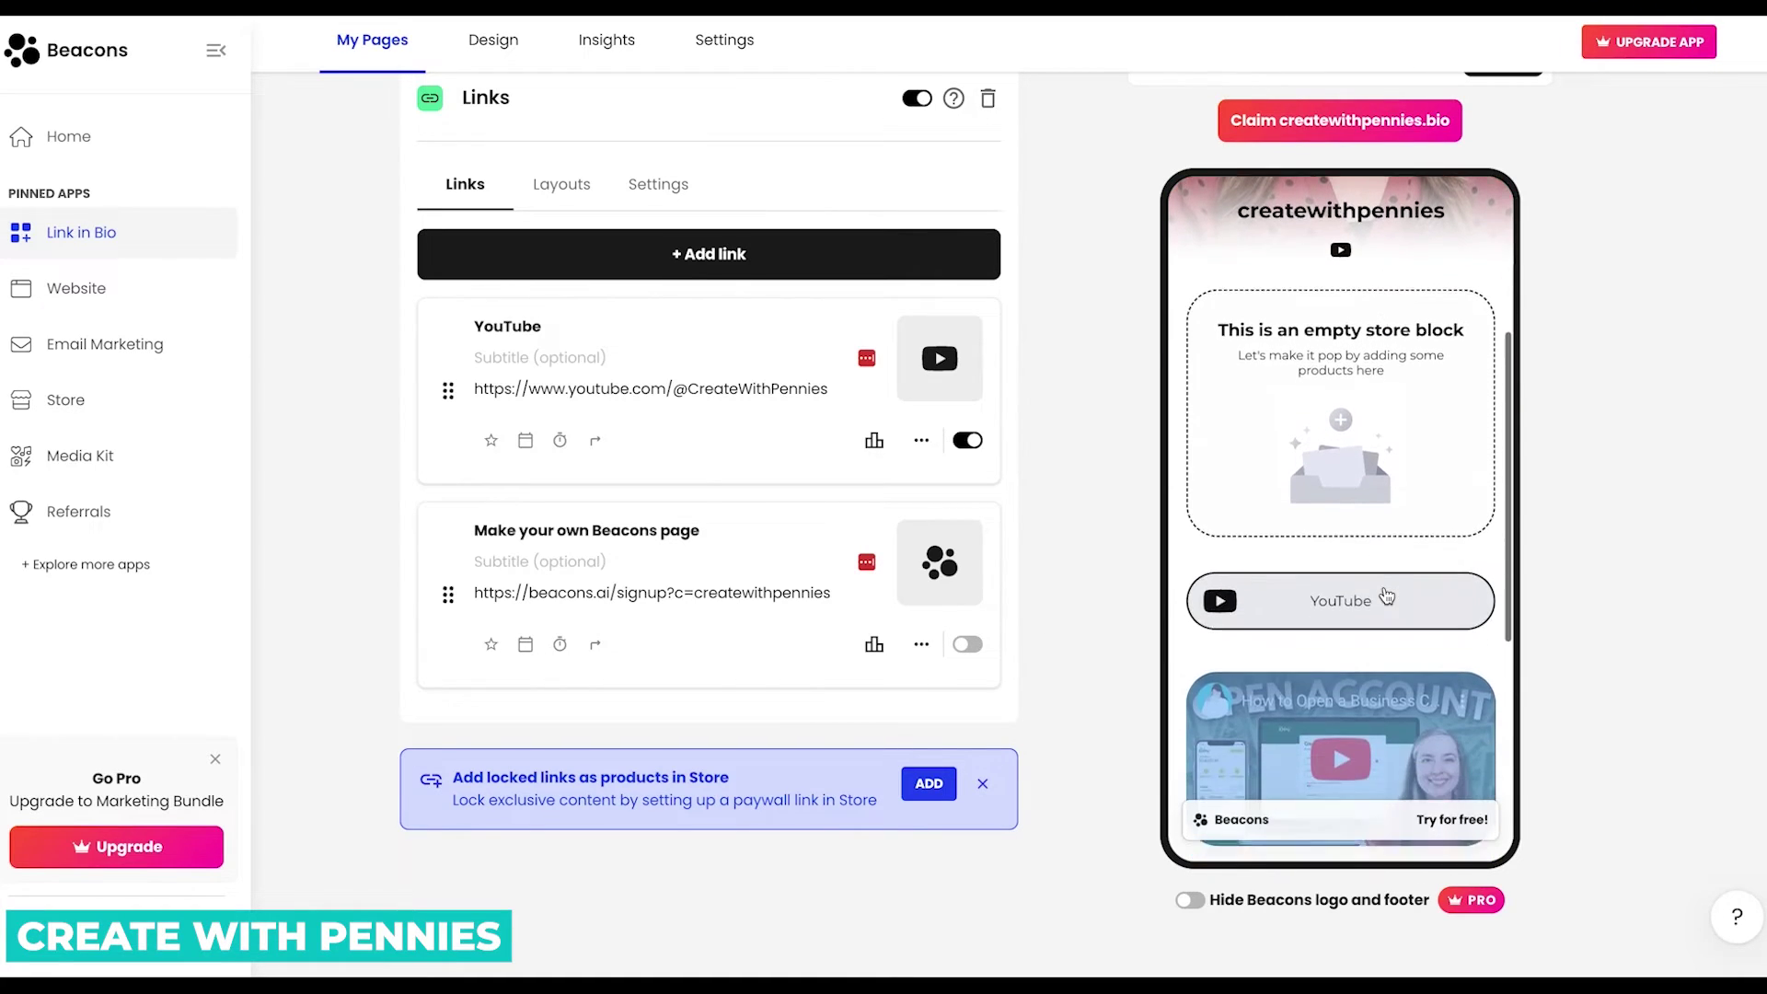
{"action": "scroll", "coordinate": [1385, 595], "scroll_direction": "down", "scroll_amount": 4}
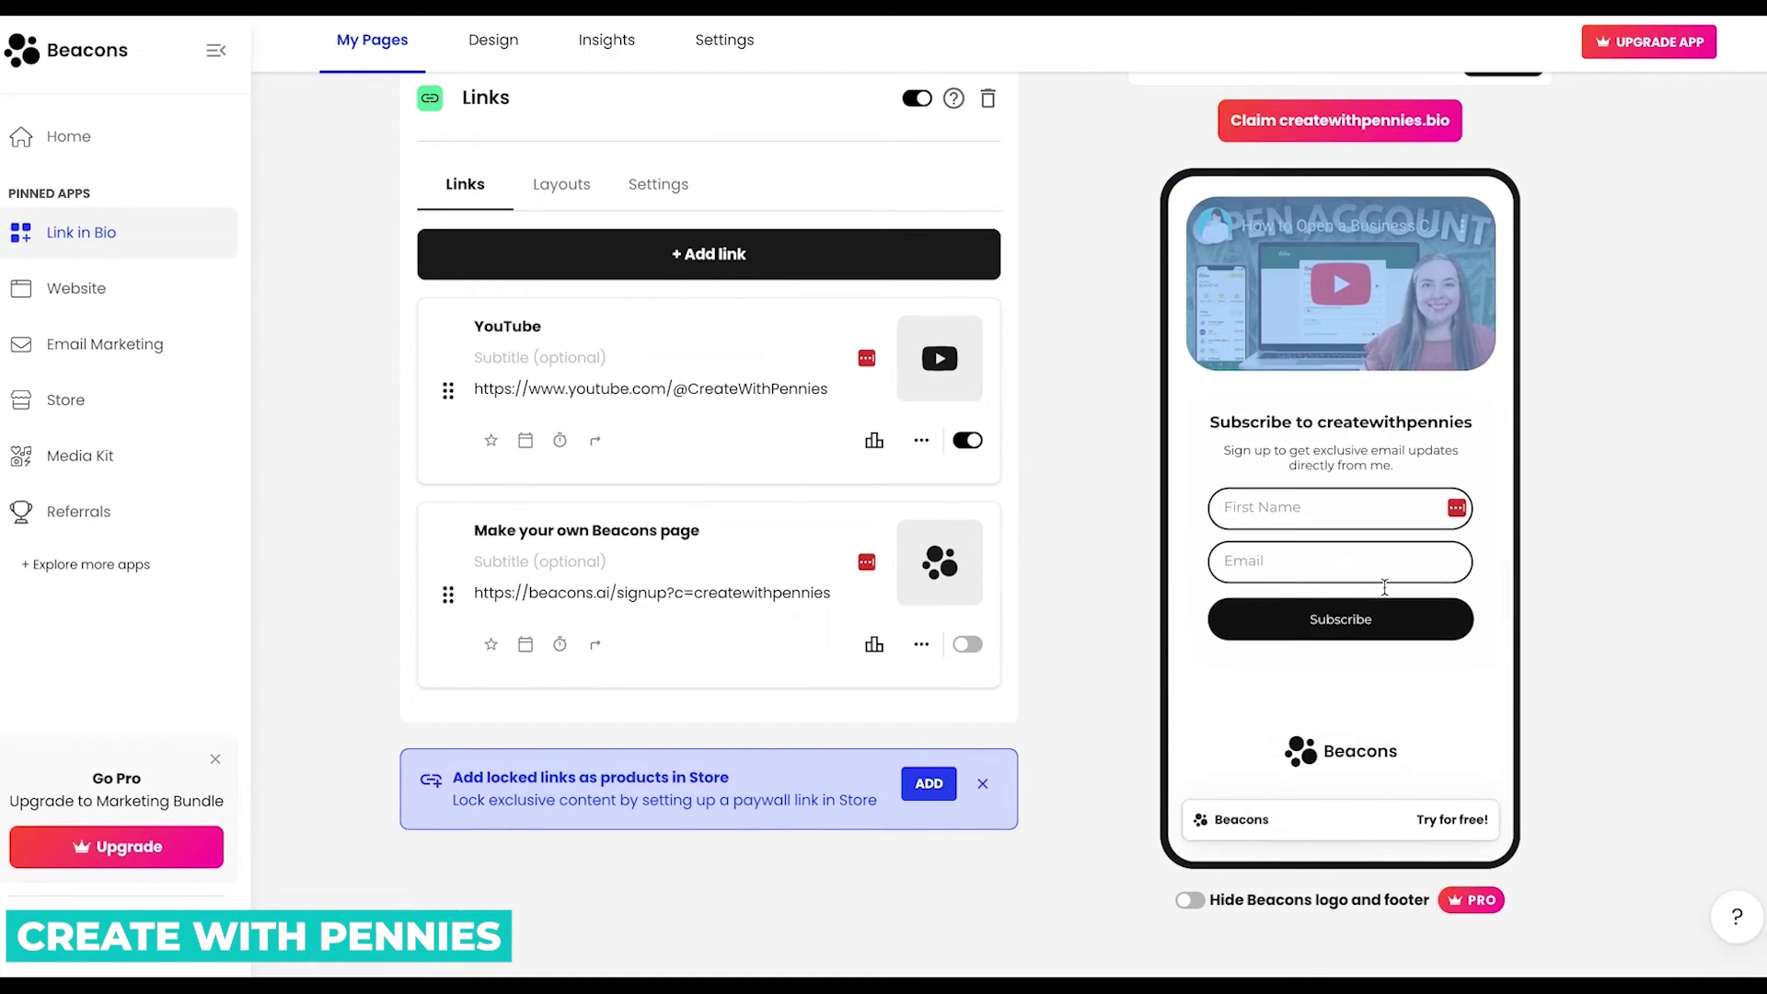
{"action": "scroll", "coordinate": [1385, 596], "scroll_direction": "up", "scroll_amount": 5}
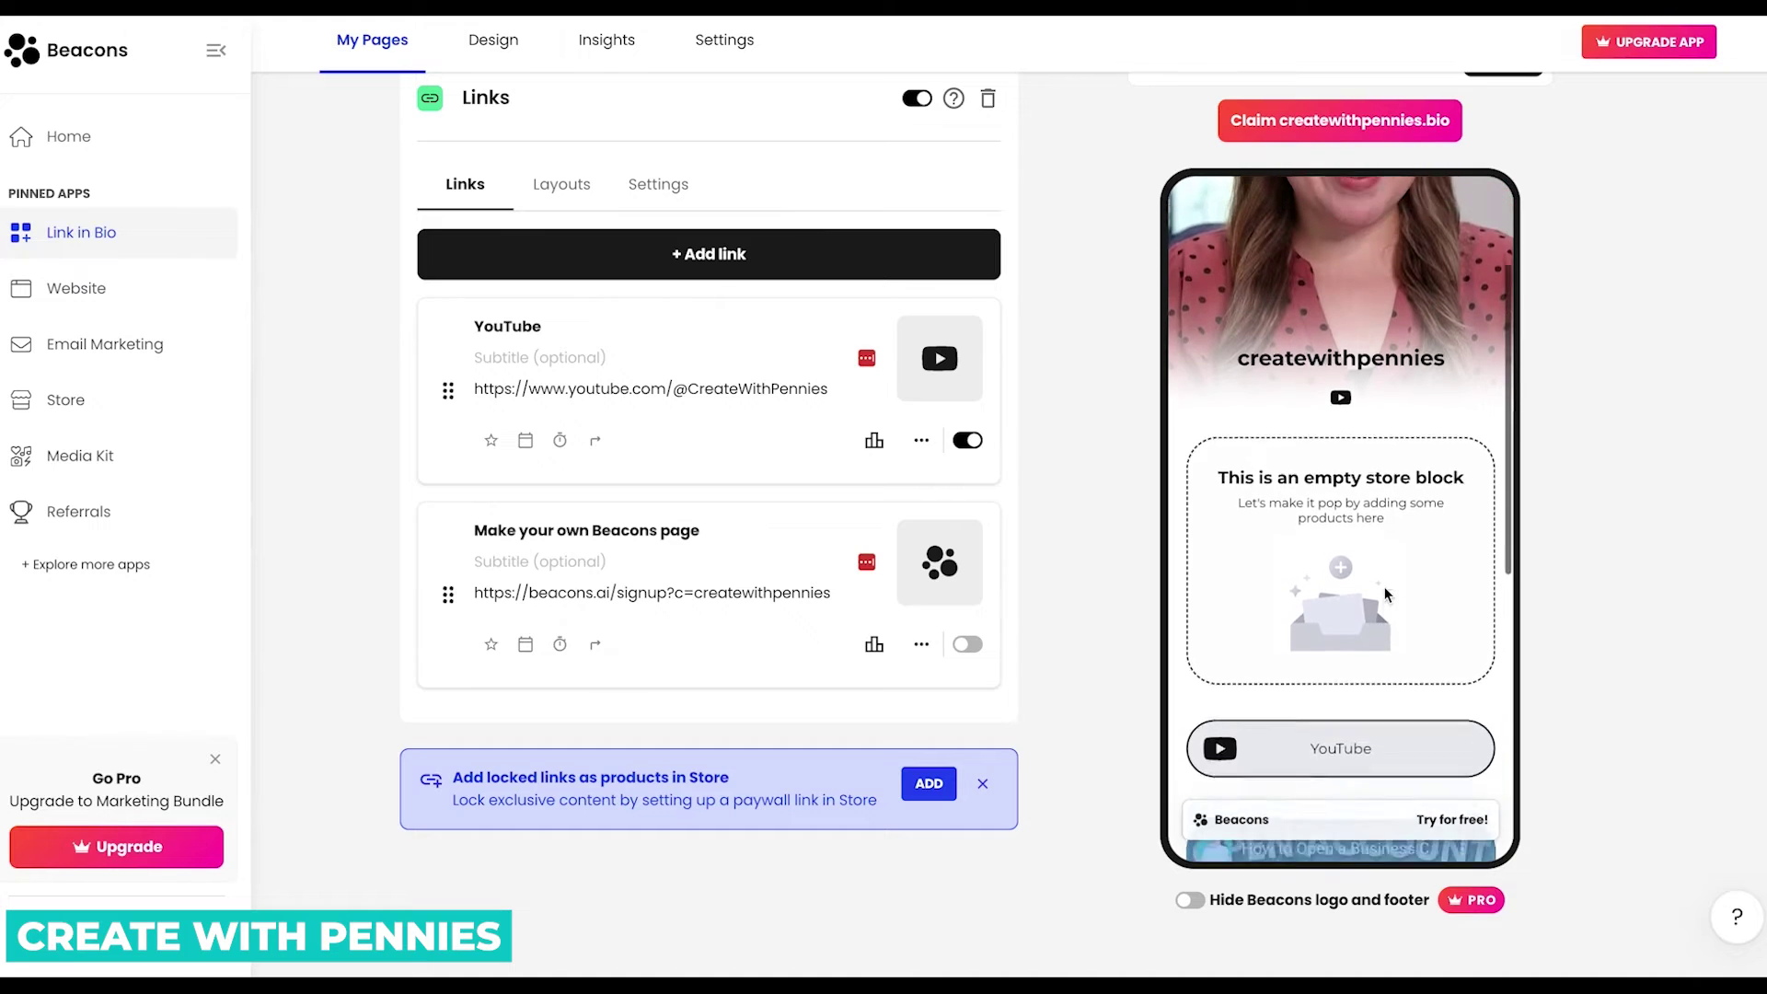
{"action": "scroll", "coordinate": [1387, 594], "scroll_direction": "up", "scroll_amount": 2}
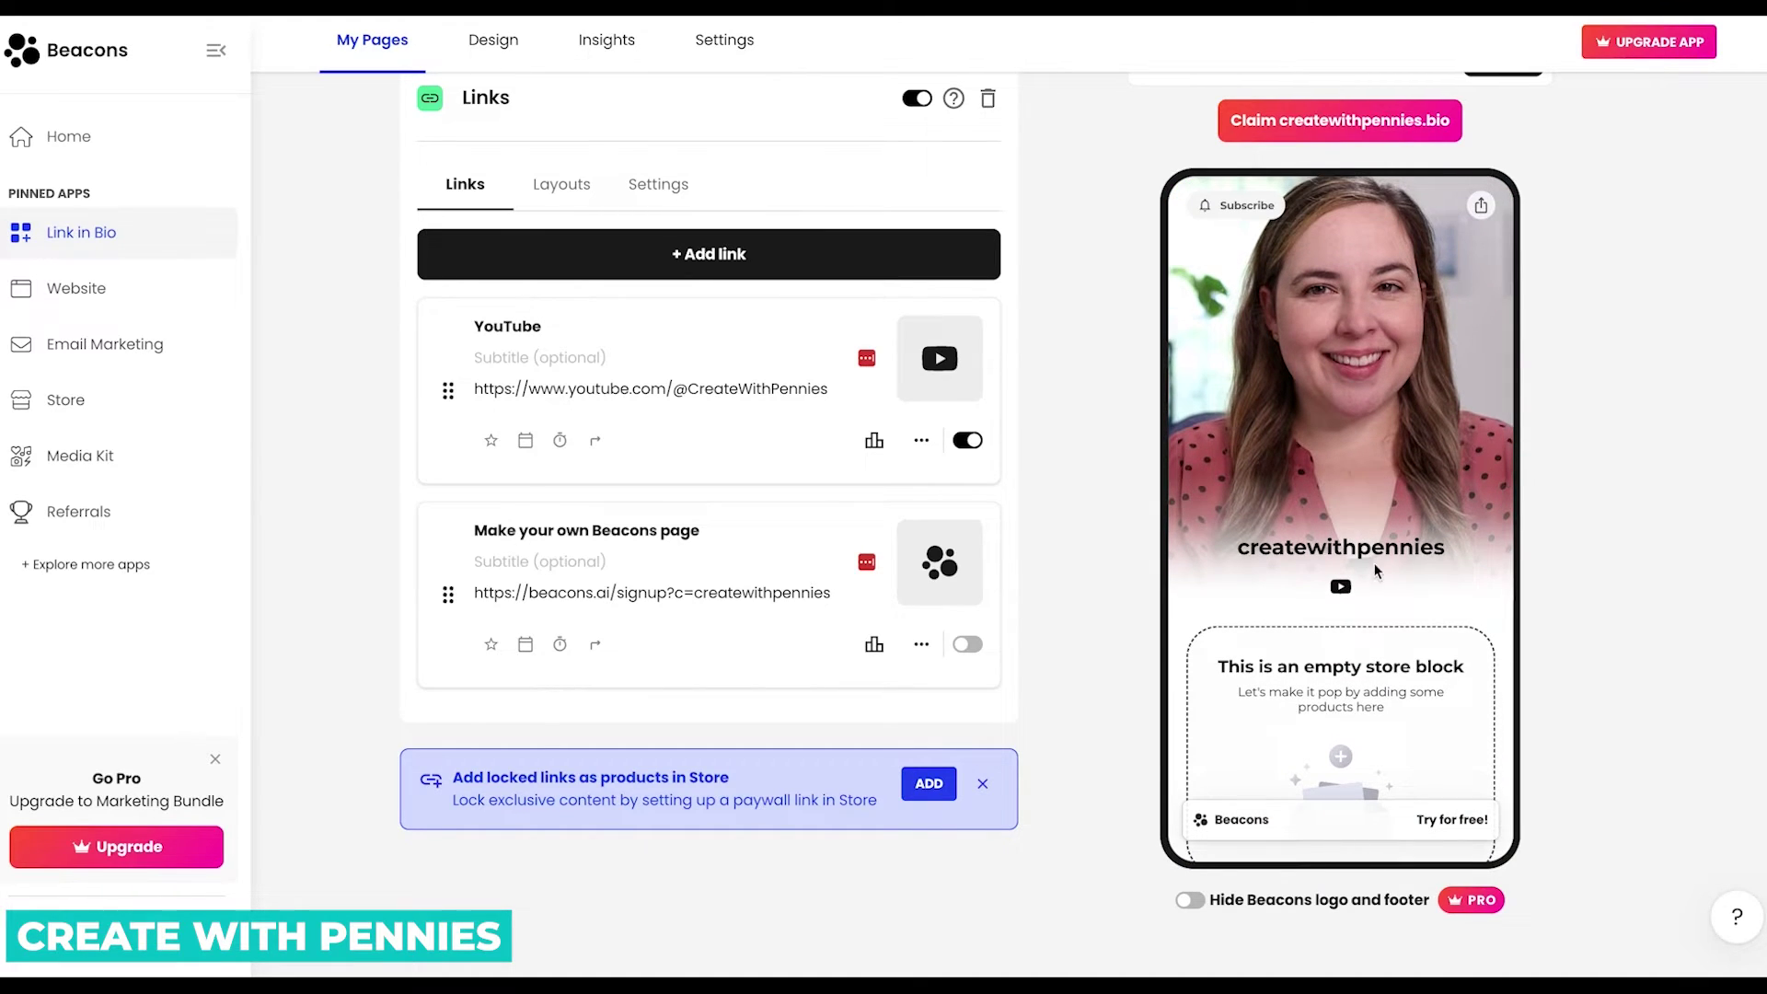
{"action": "scroll", "coordinate": [1405, 576], "scroll_direction": "down", "scroll_amount": 3}
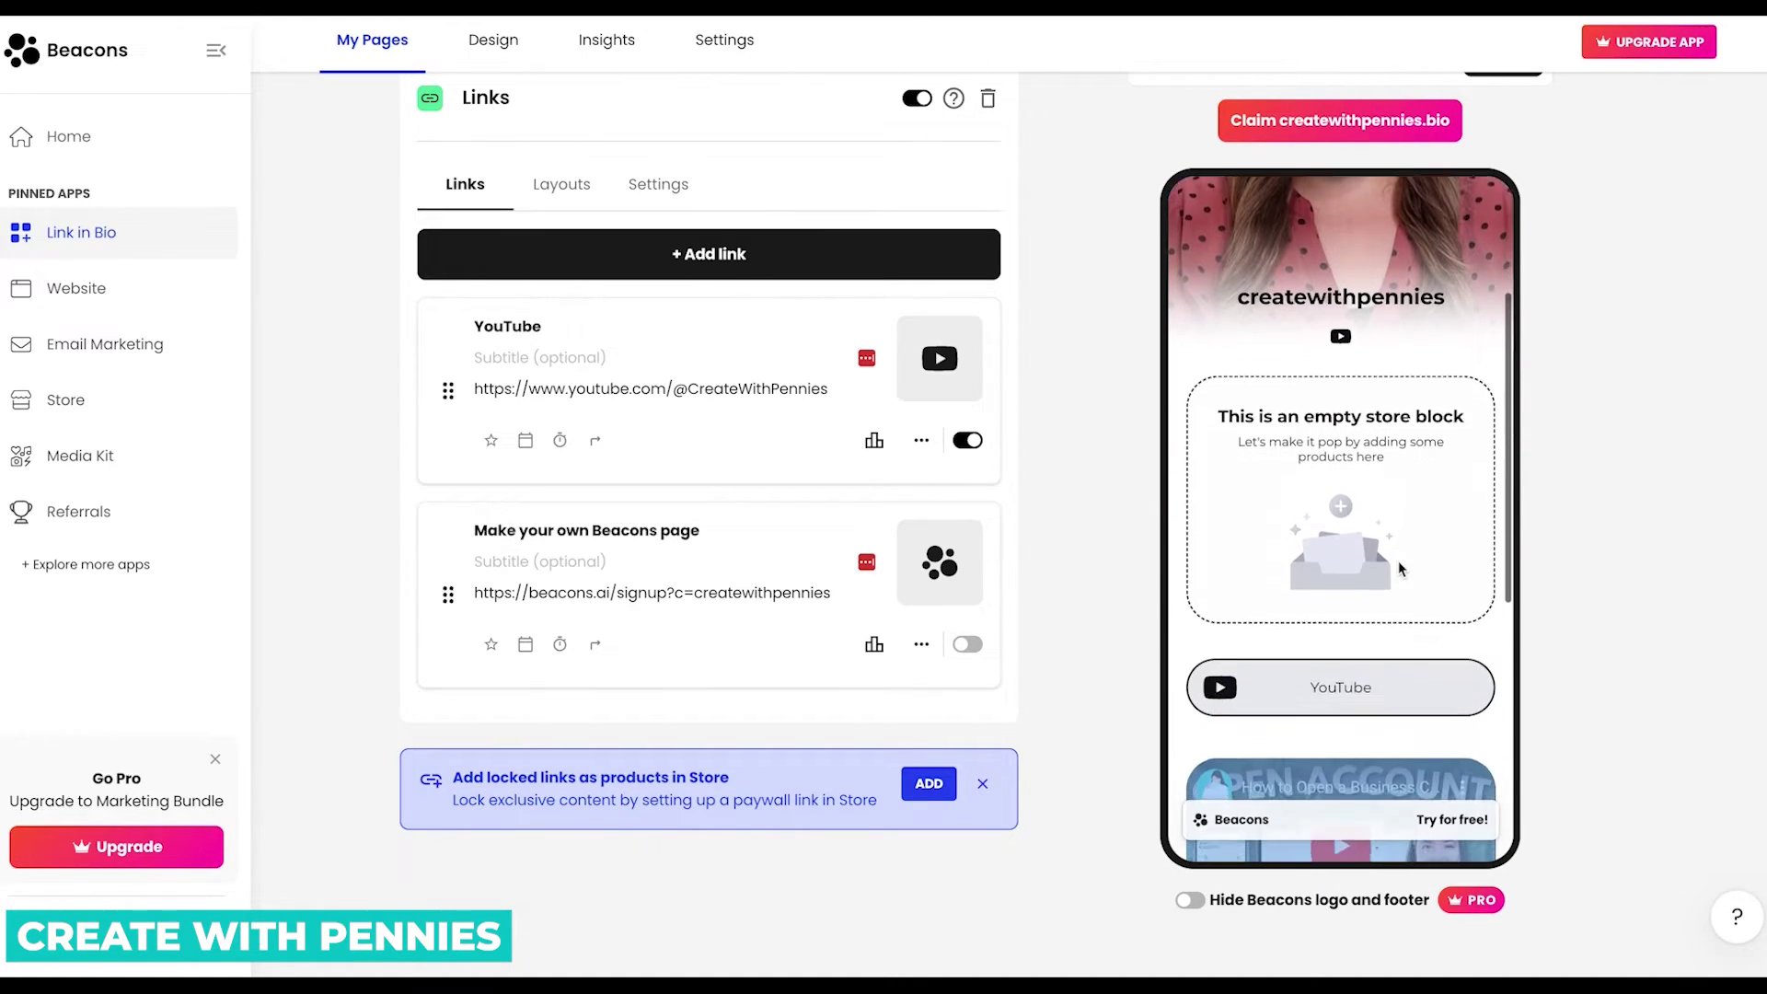
{"action": "scroll", "coordinate": [1400, 570], "scroll_direction": "down", "scroll_amount": 5}
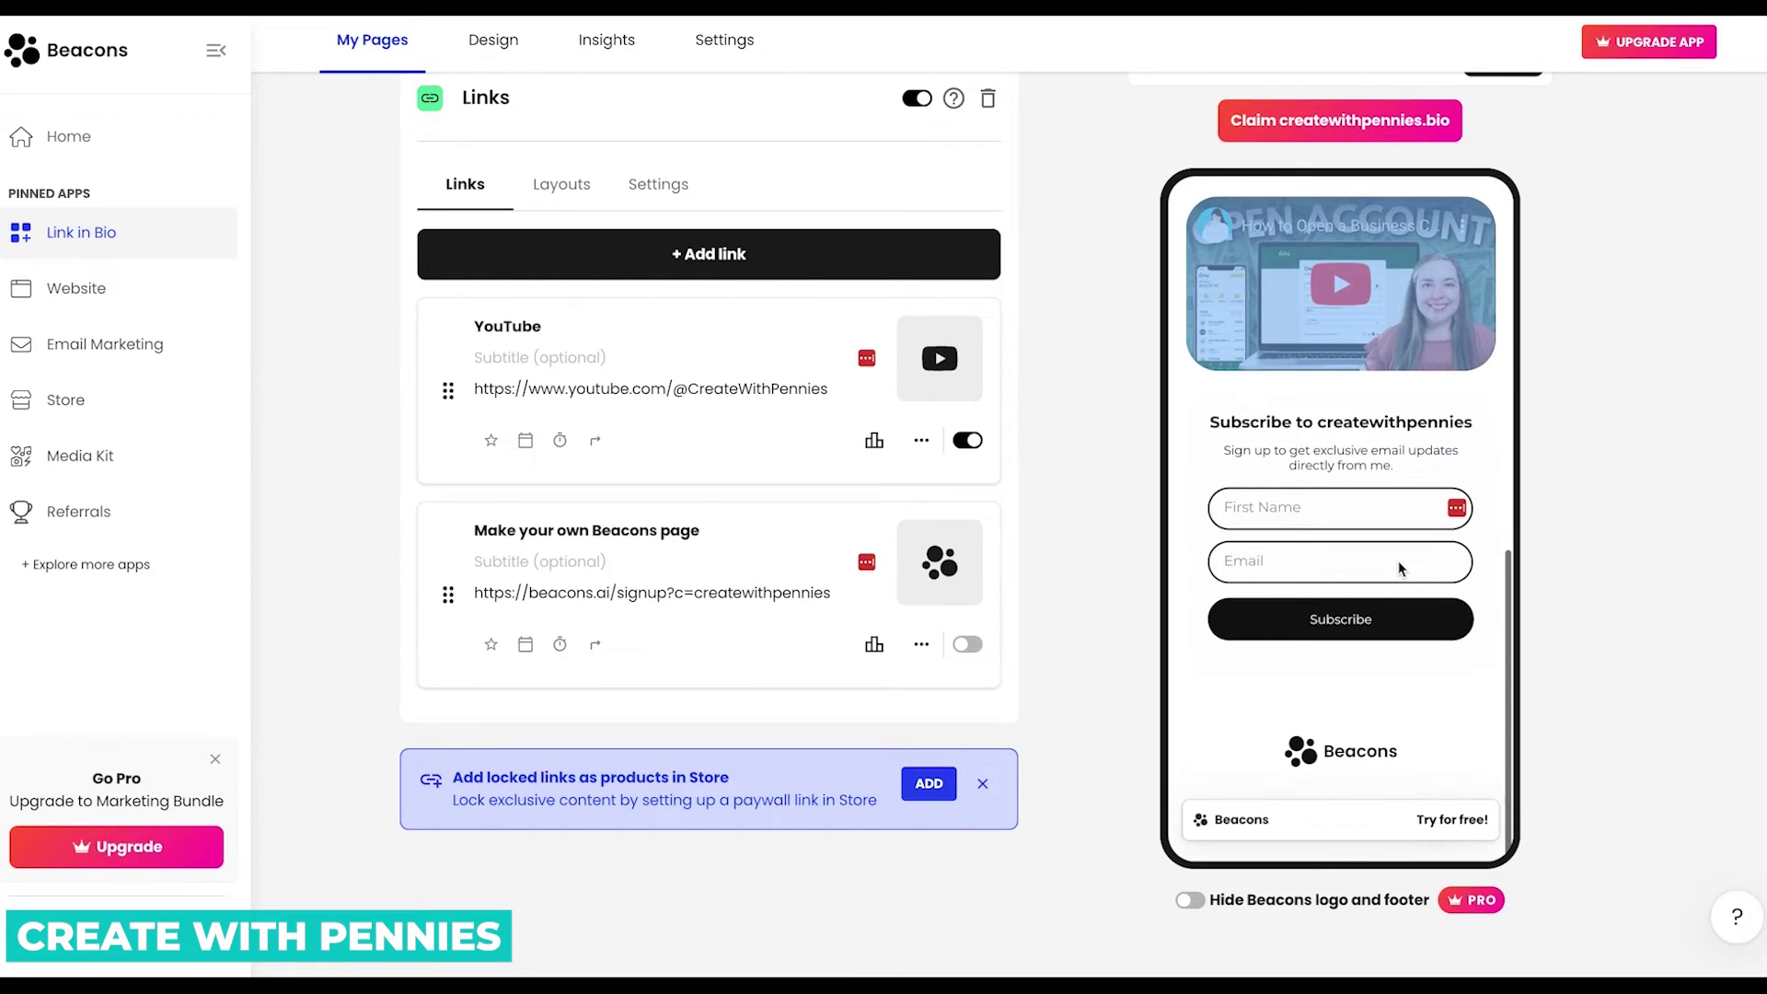
{"action": "scroll", "coordinate": [1391, 582], "scroll_direction": "up", "scroll_amount": 6}
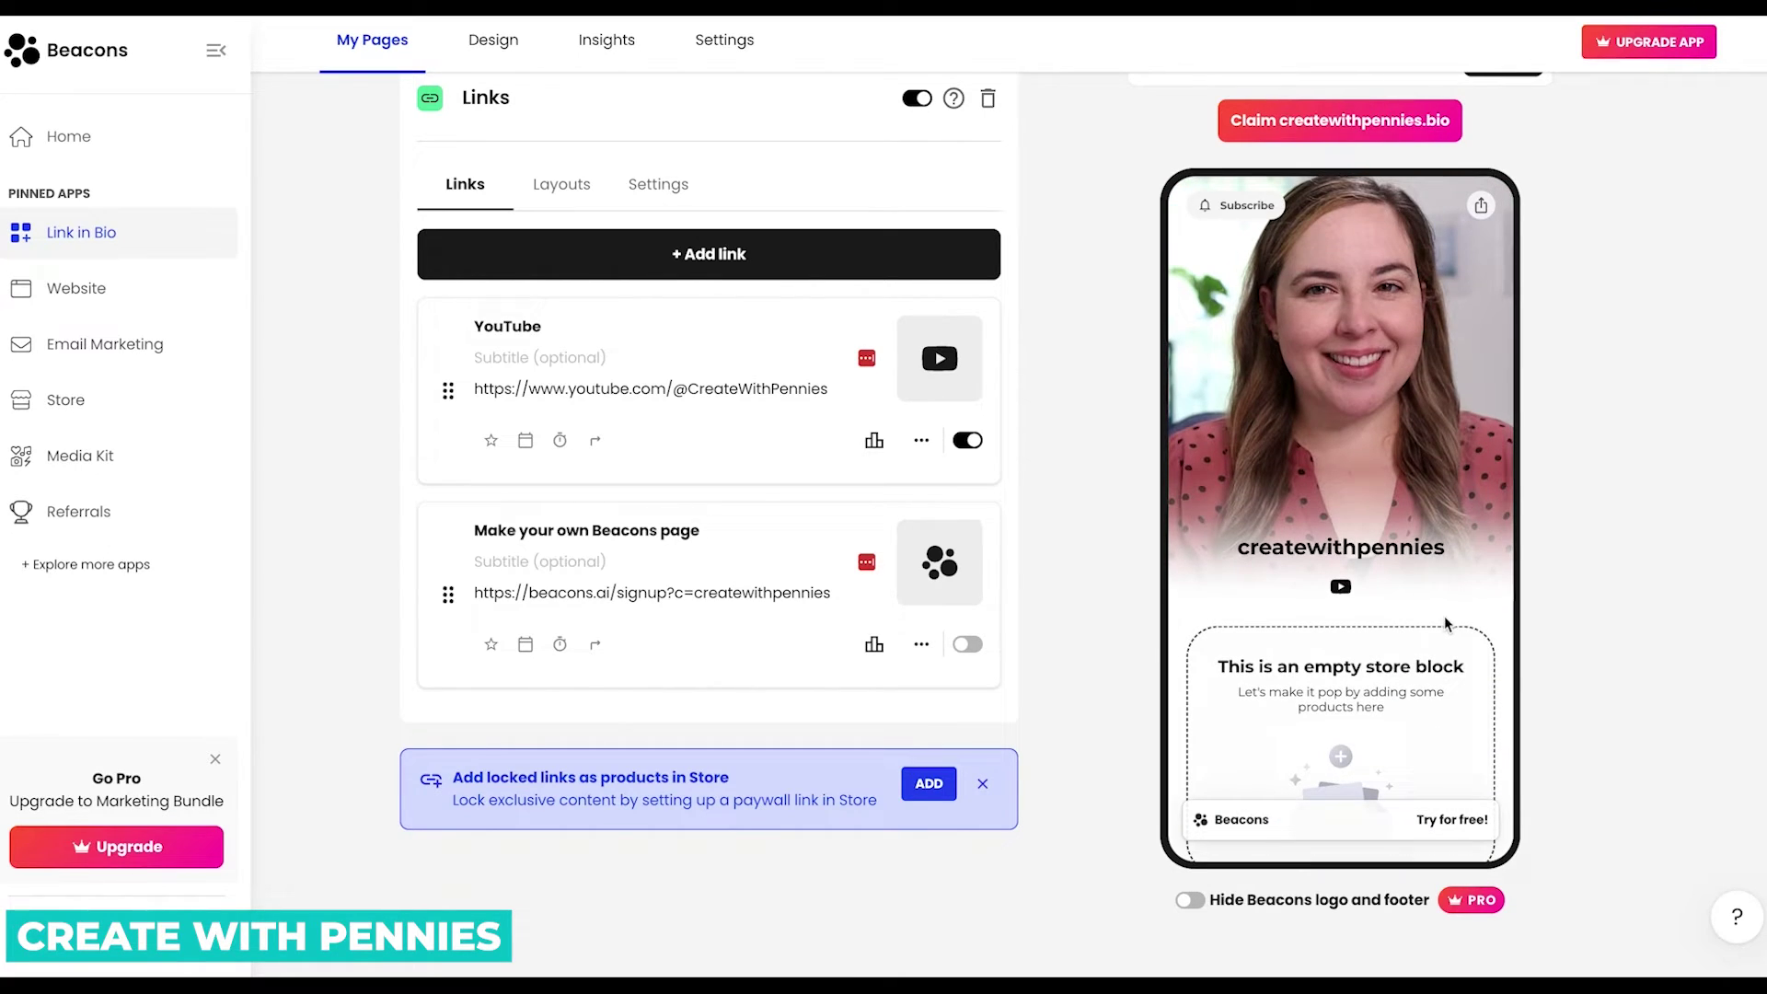
{"action": "scroll", "coordinate": [943, 457], "scroll_direction": "up", "scroll_amount": 3}
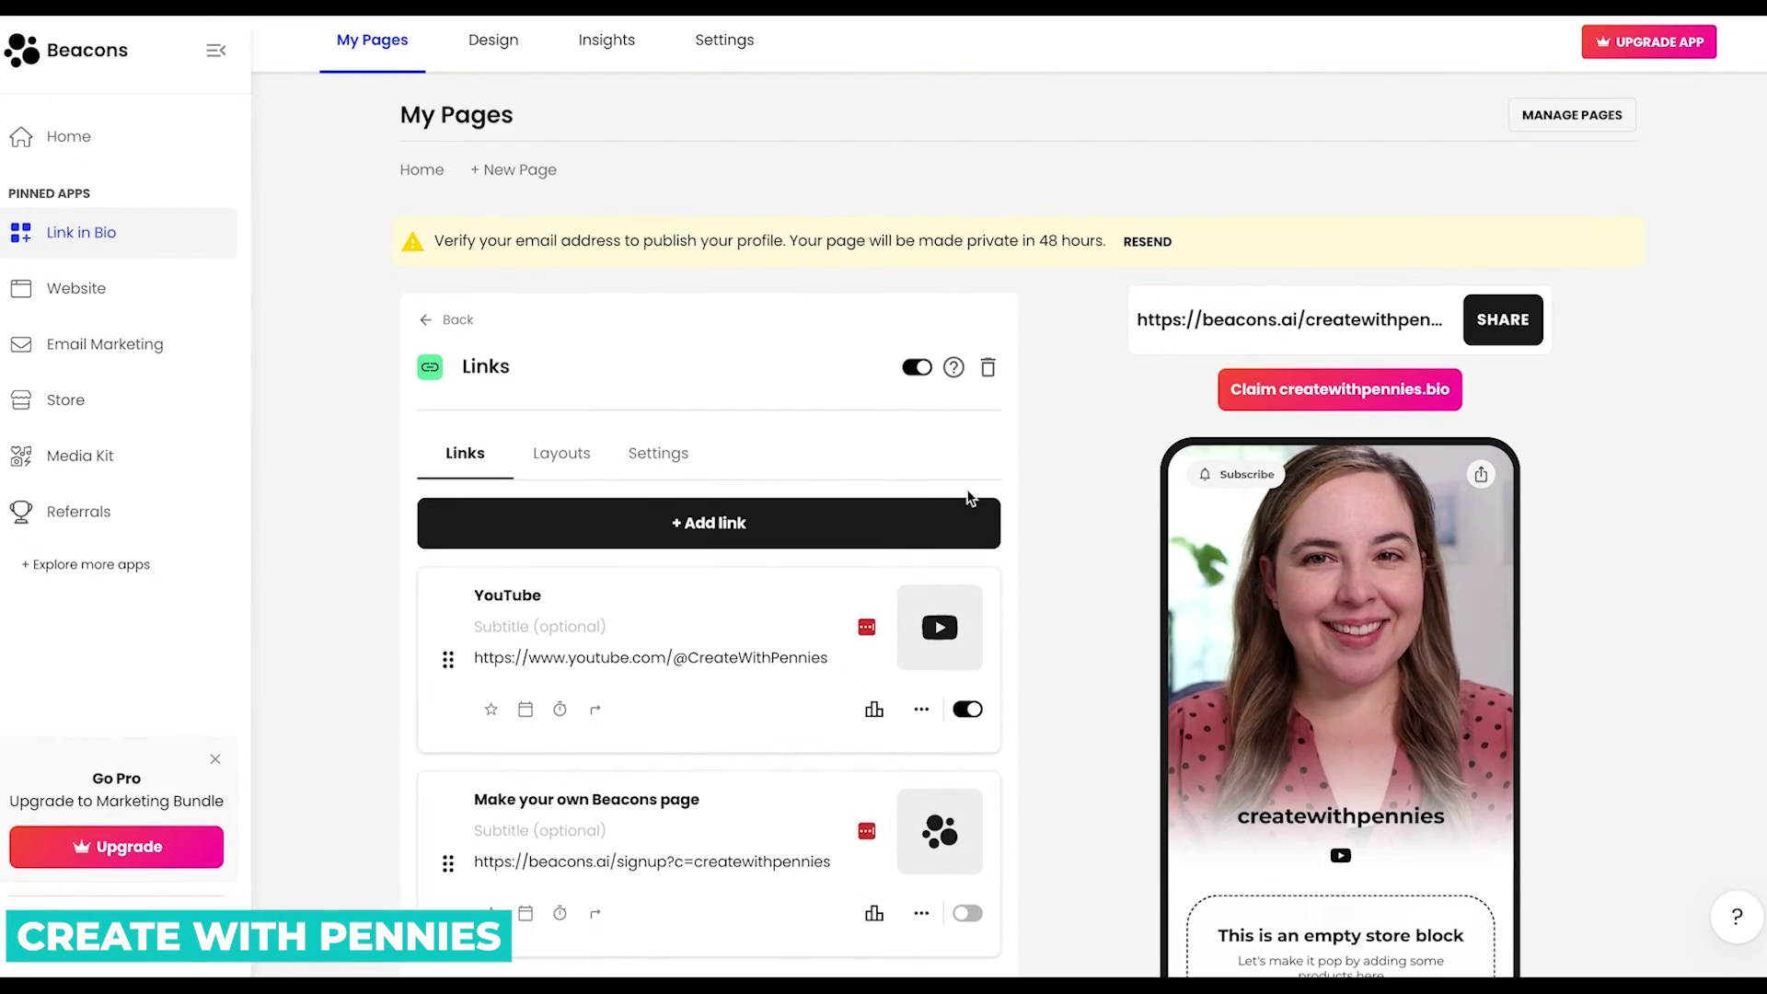
Return to the page's block list and open the Store block's settings.
{"action": "left_click", "coordinate": [441, 319]}
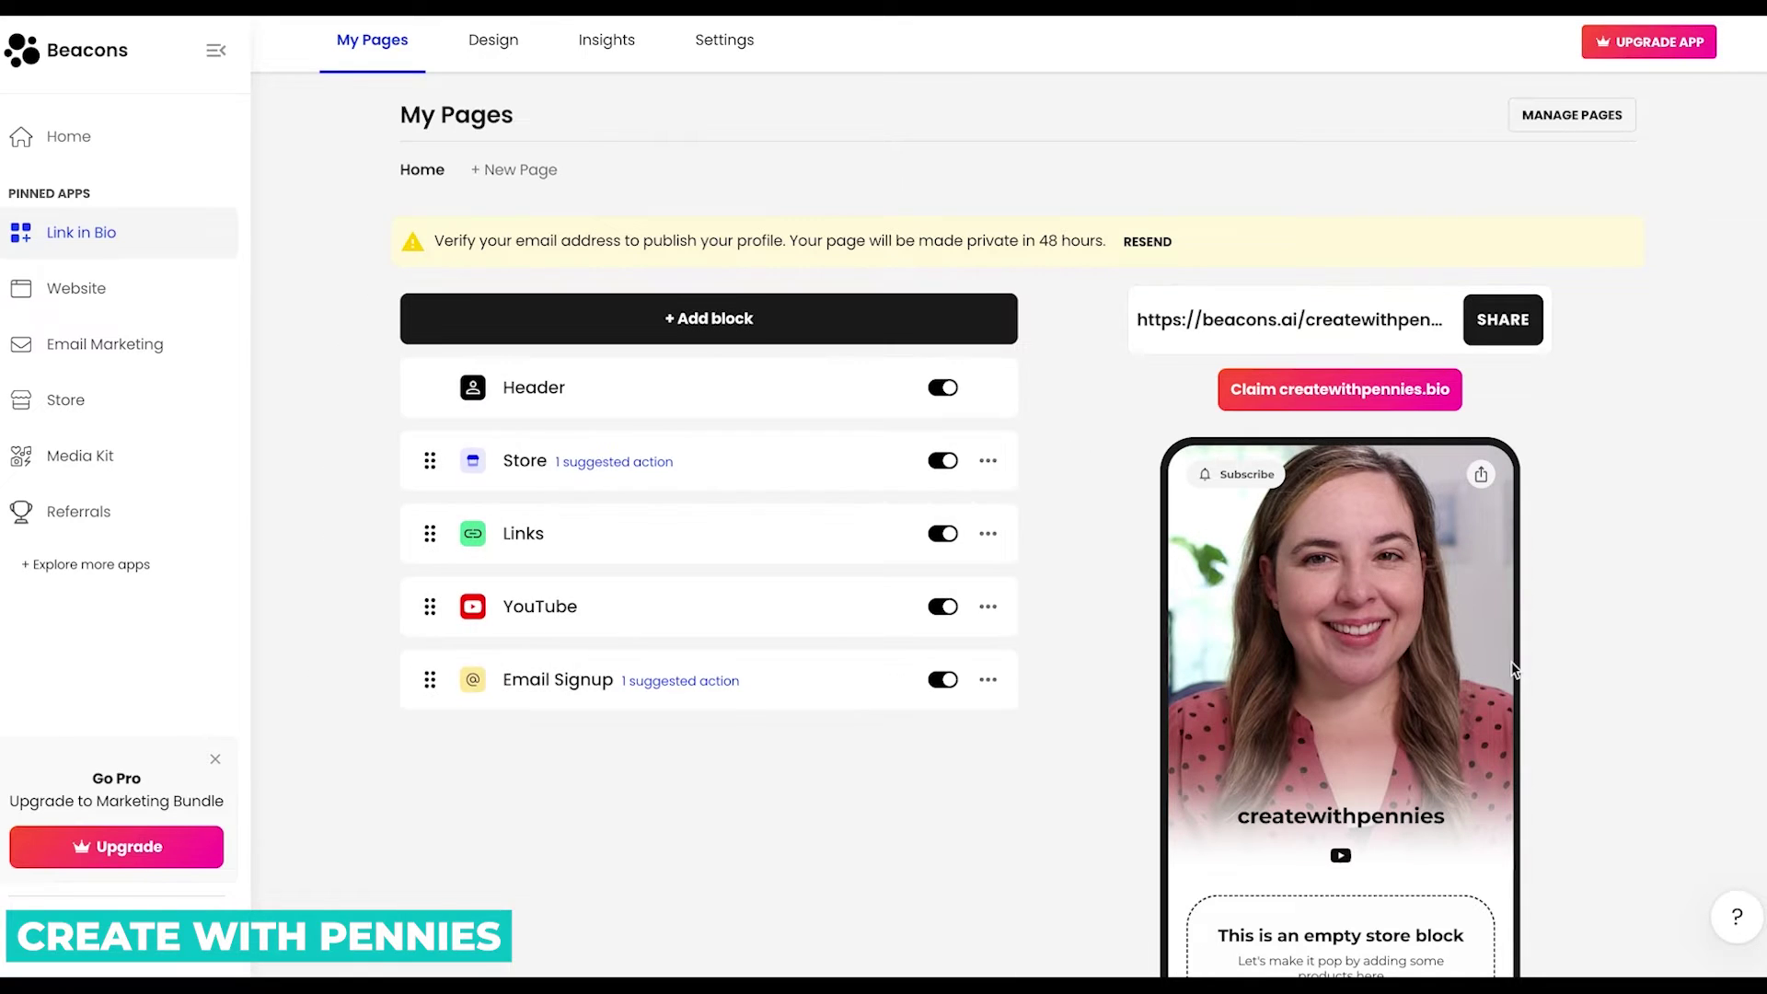
{"action": "scroll", "coordinate": [1472, 662], "scroll_direction": "down", "scroll_amount": 3}
{"action": "scroll", "coordinate": [1514, 671], "scroll_direction": "down", "scroll_amount": 1}
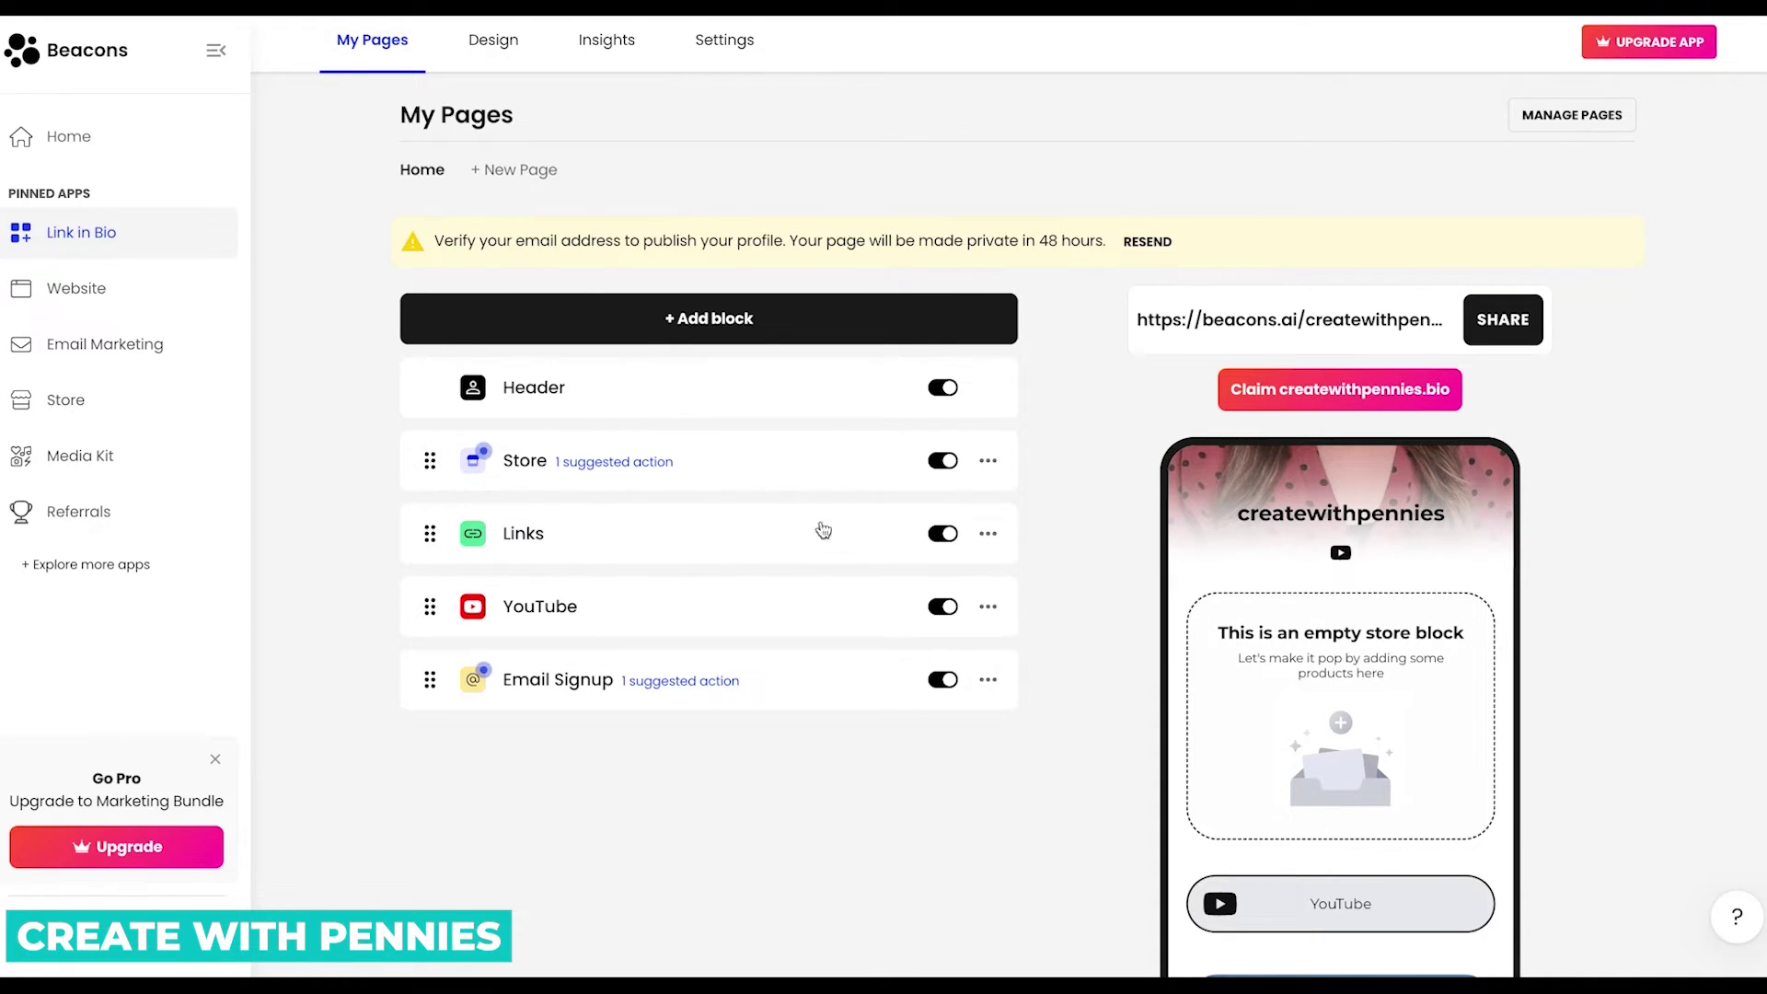
{"action": "left_click", "coordinate": [532, 465]}
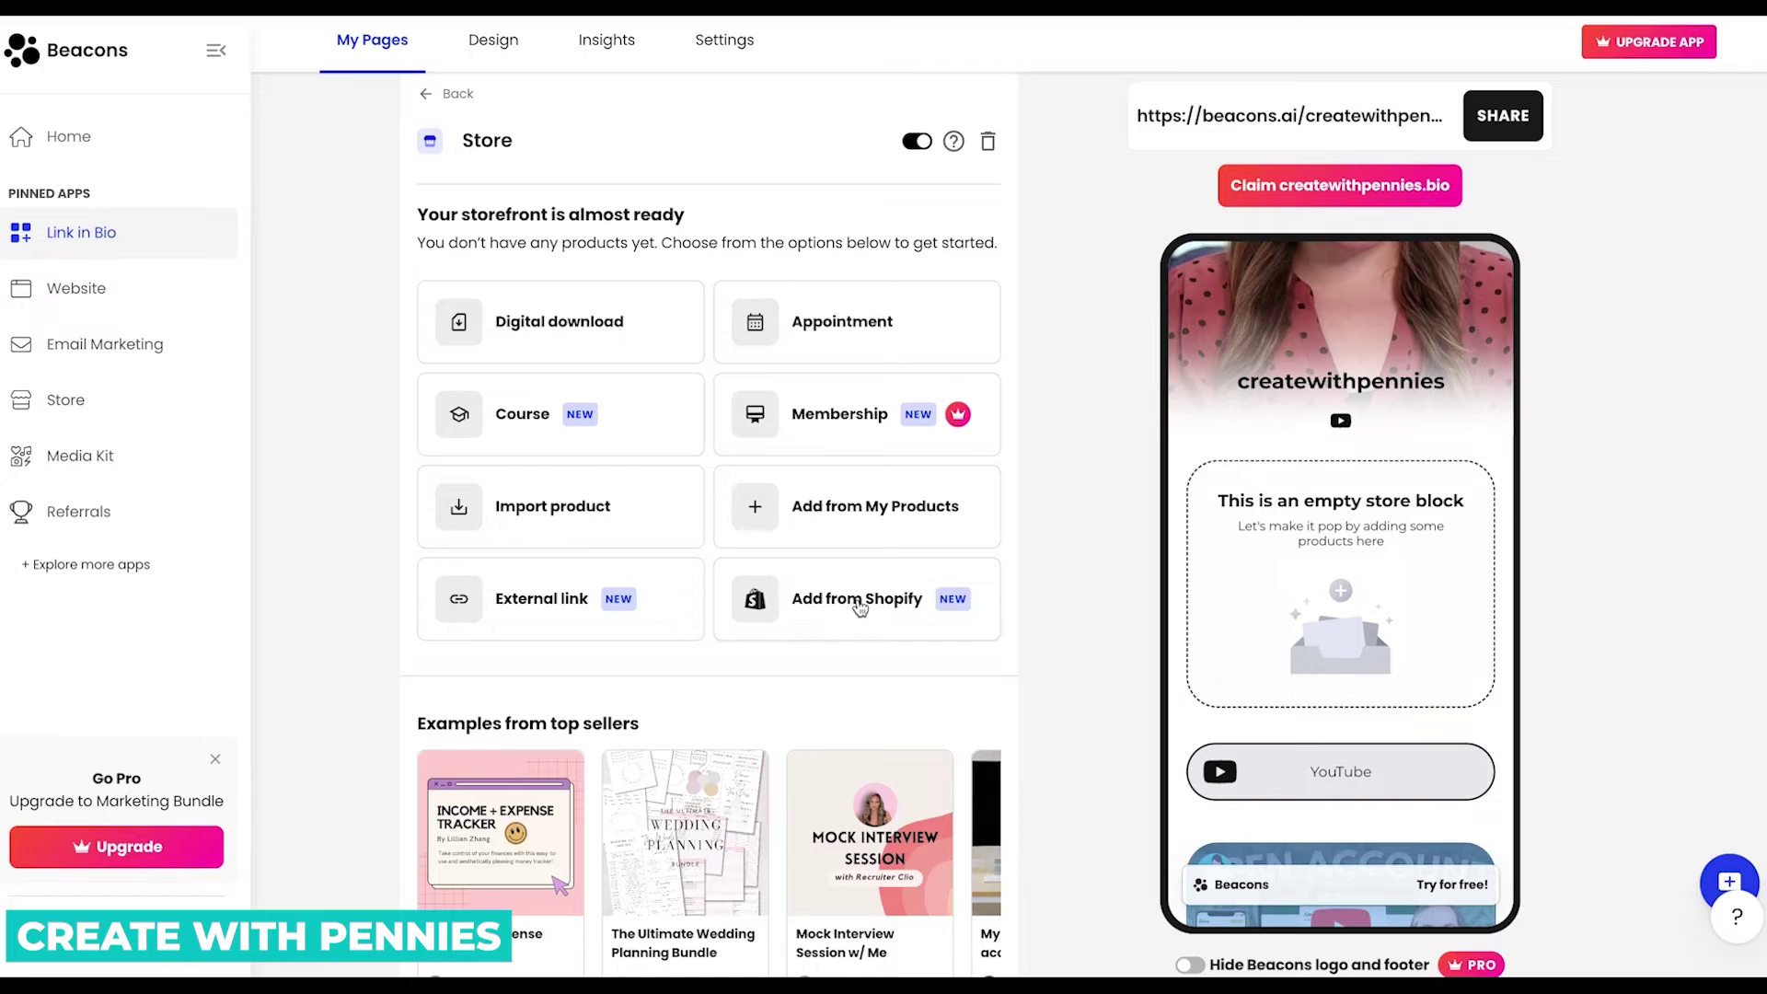
Browse the top-seller examples and open the Income + Expense Tracker product.
{"action": "scroll", "coordinate": [687, 834], "scroll_direction": "down", "scroll_amount": 2}
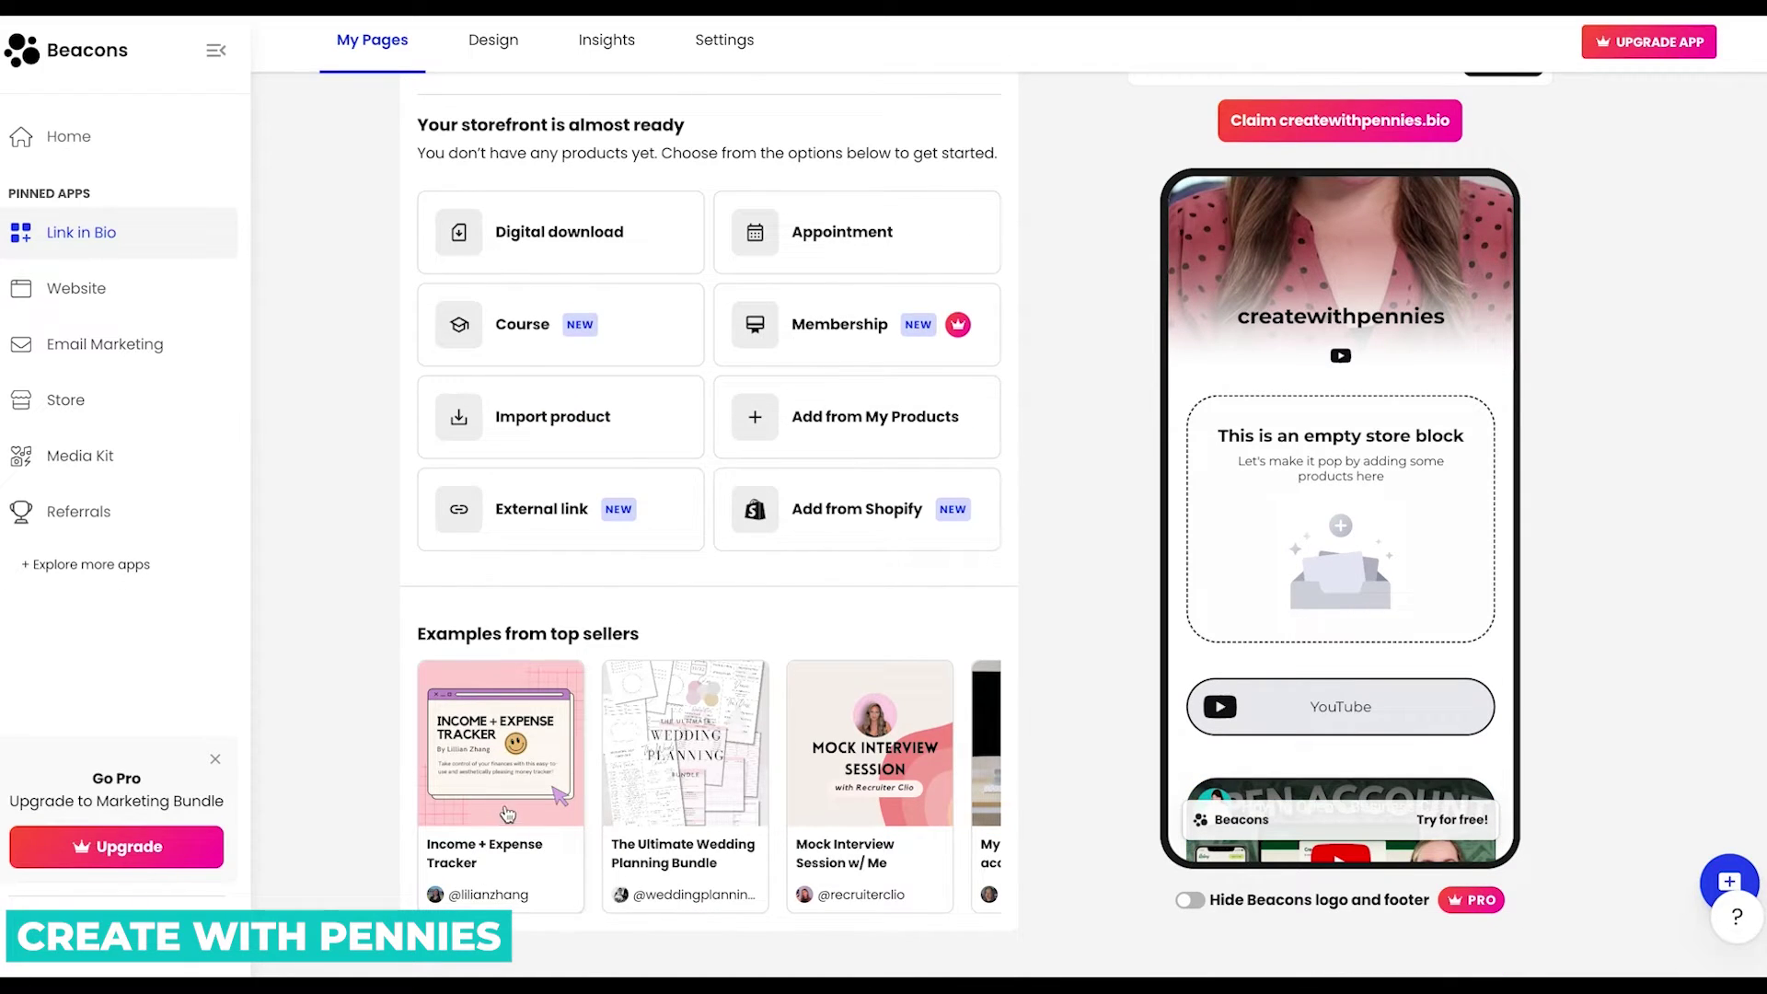
{"action": "scroll", "coordinate": [650, 805], "scroll_direction": "right", "scroll_amount": 5}
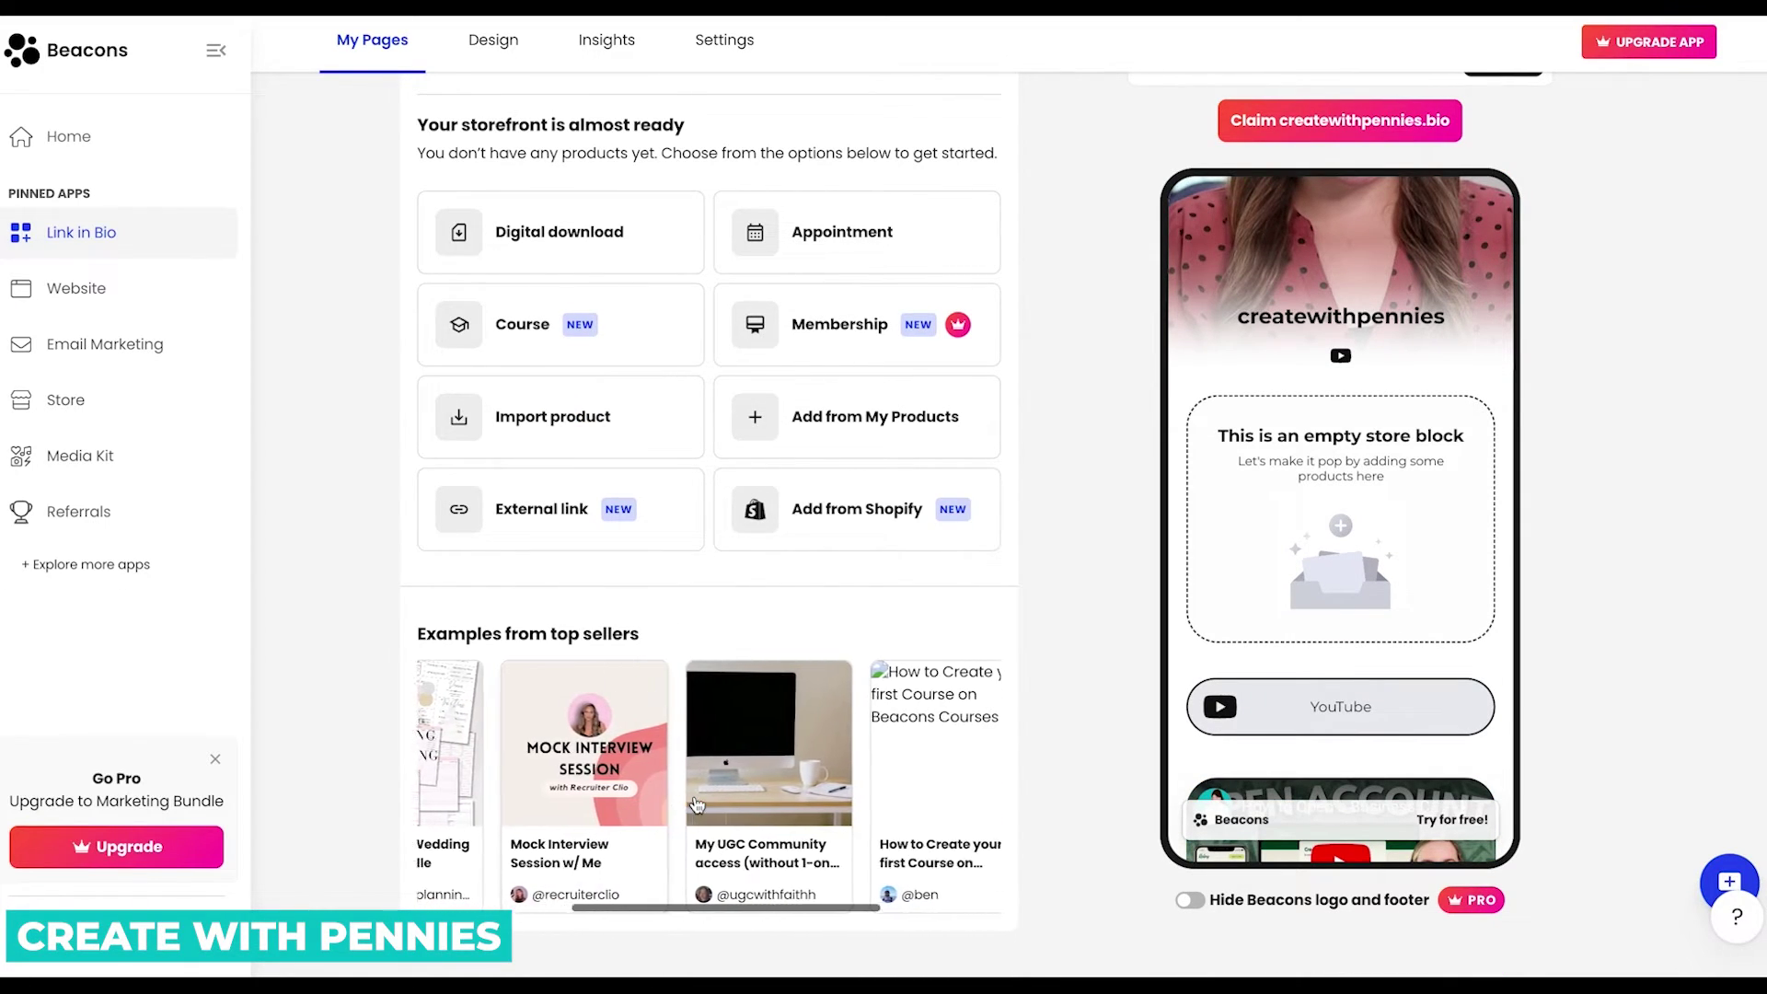
{"action": "scroll", "coordinate": [708, 805], "scroll_direction": "right", "scroll_amount": 2}
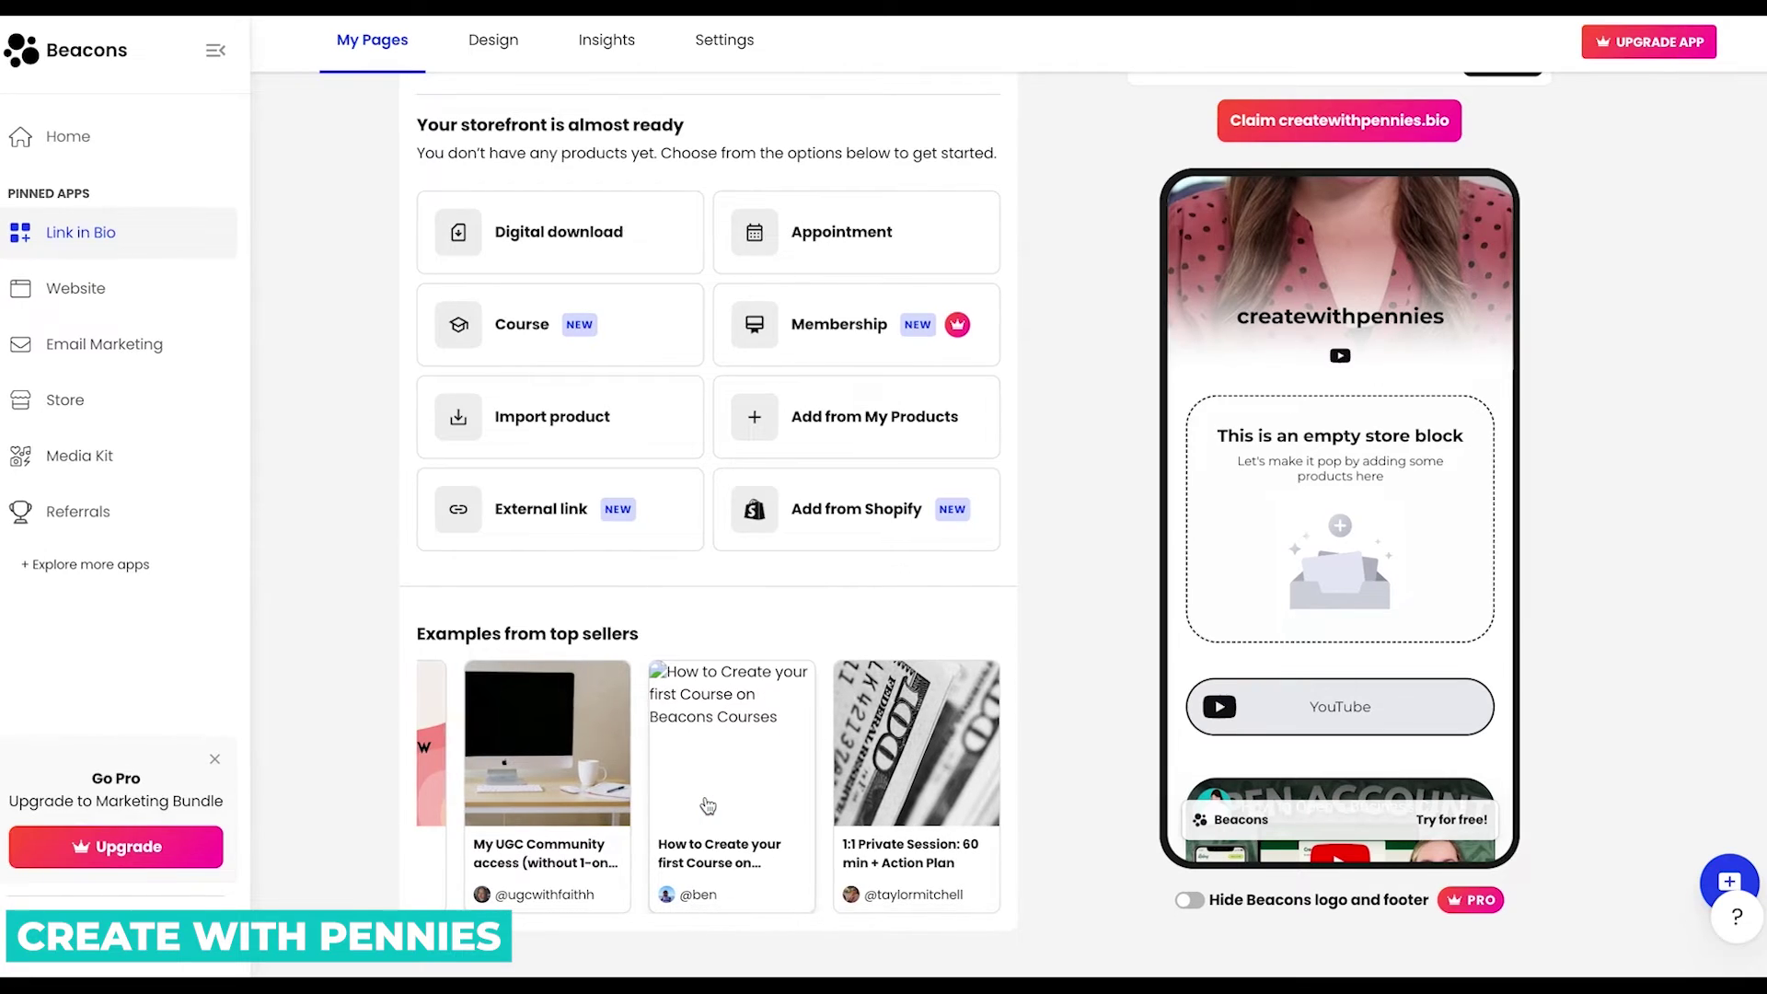
{"action": "scroll", "coordinate": [707, 806], "scroll_direction": "left", "scroll_amount": 8}
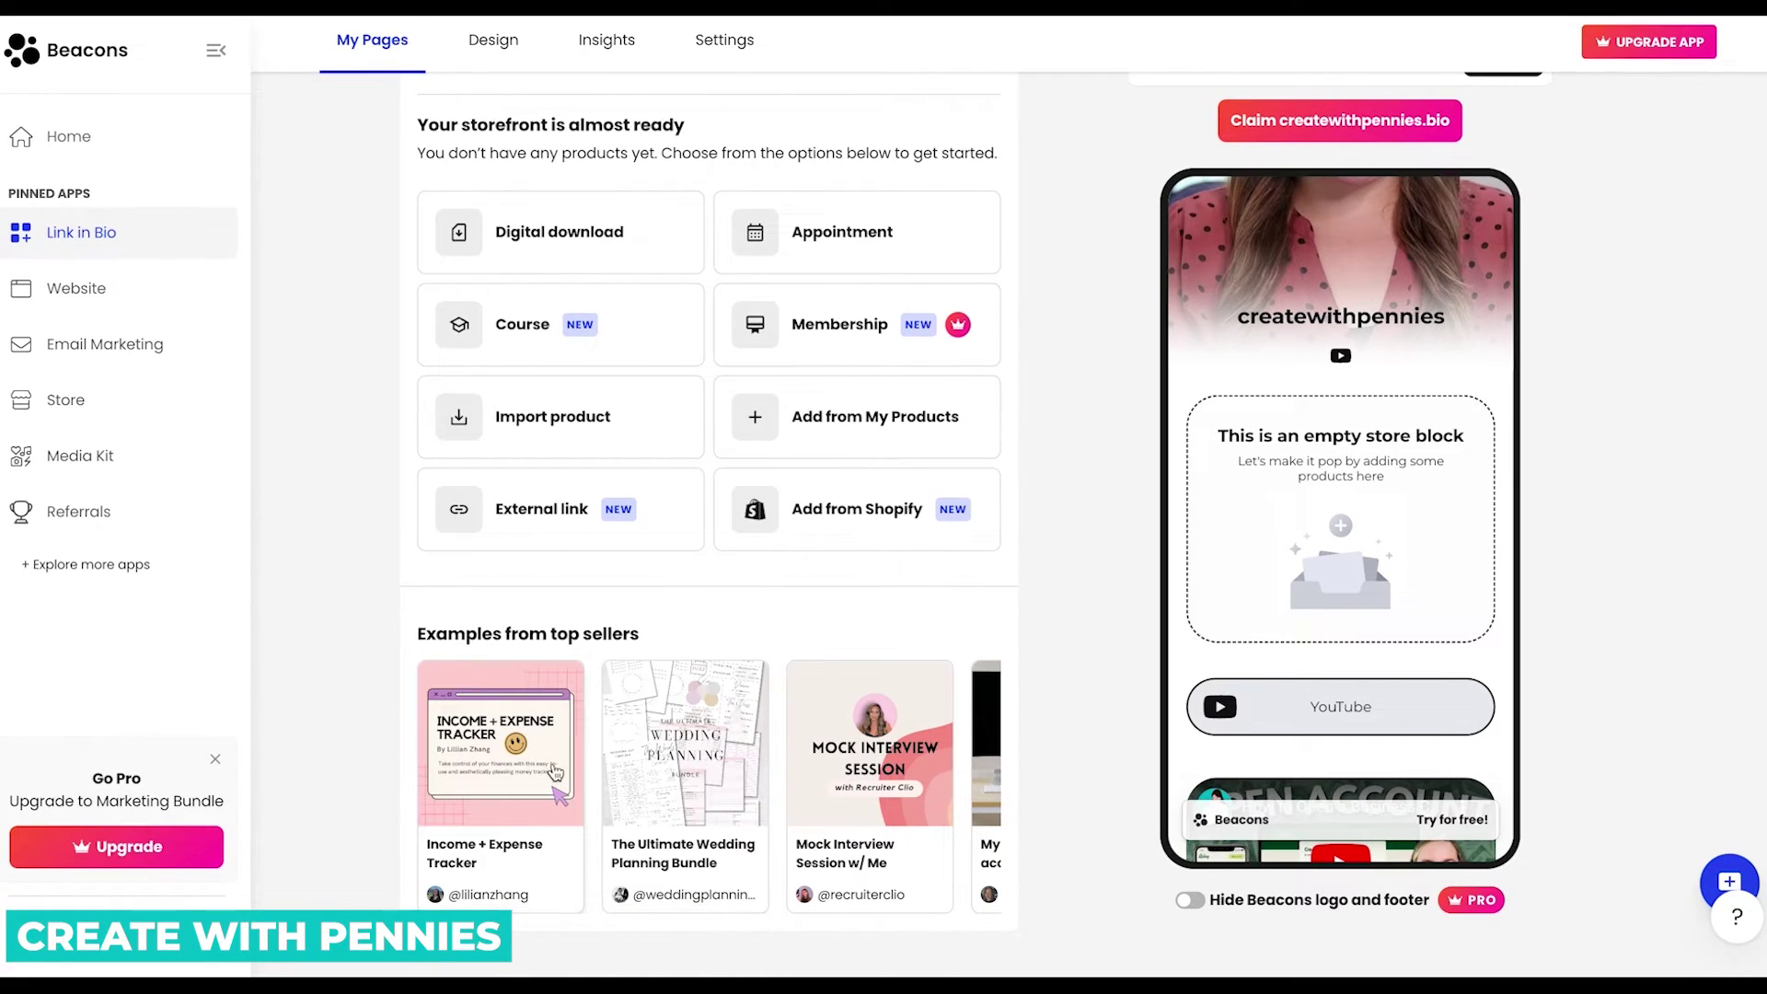
{"action": "left_click", "coordinate": [512, 773]}
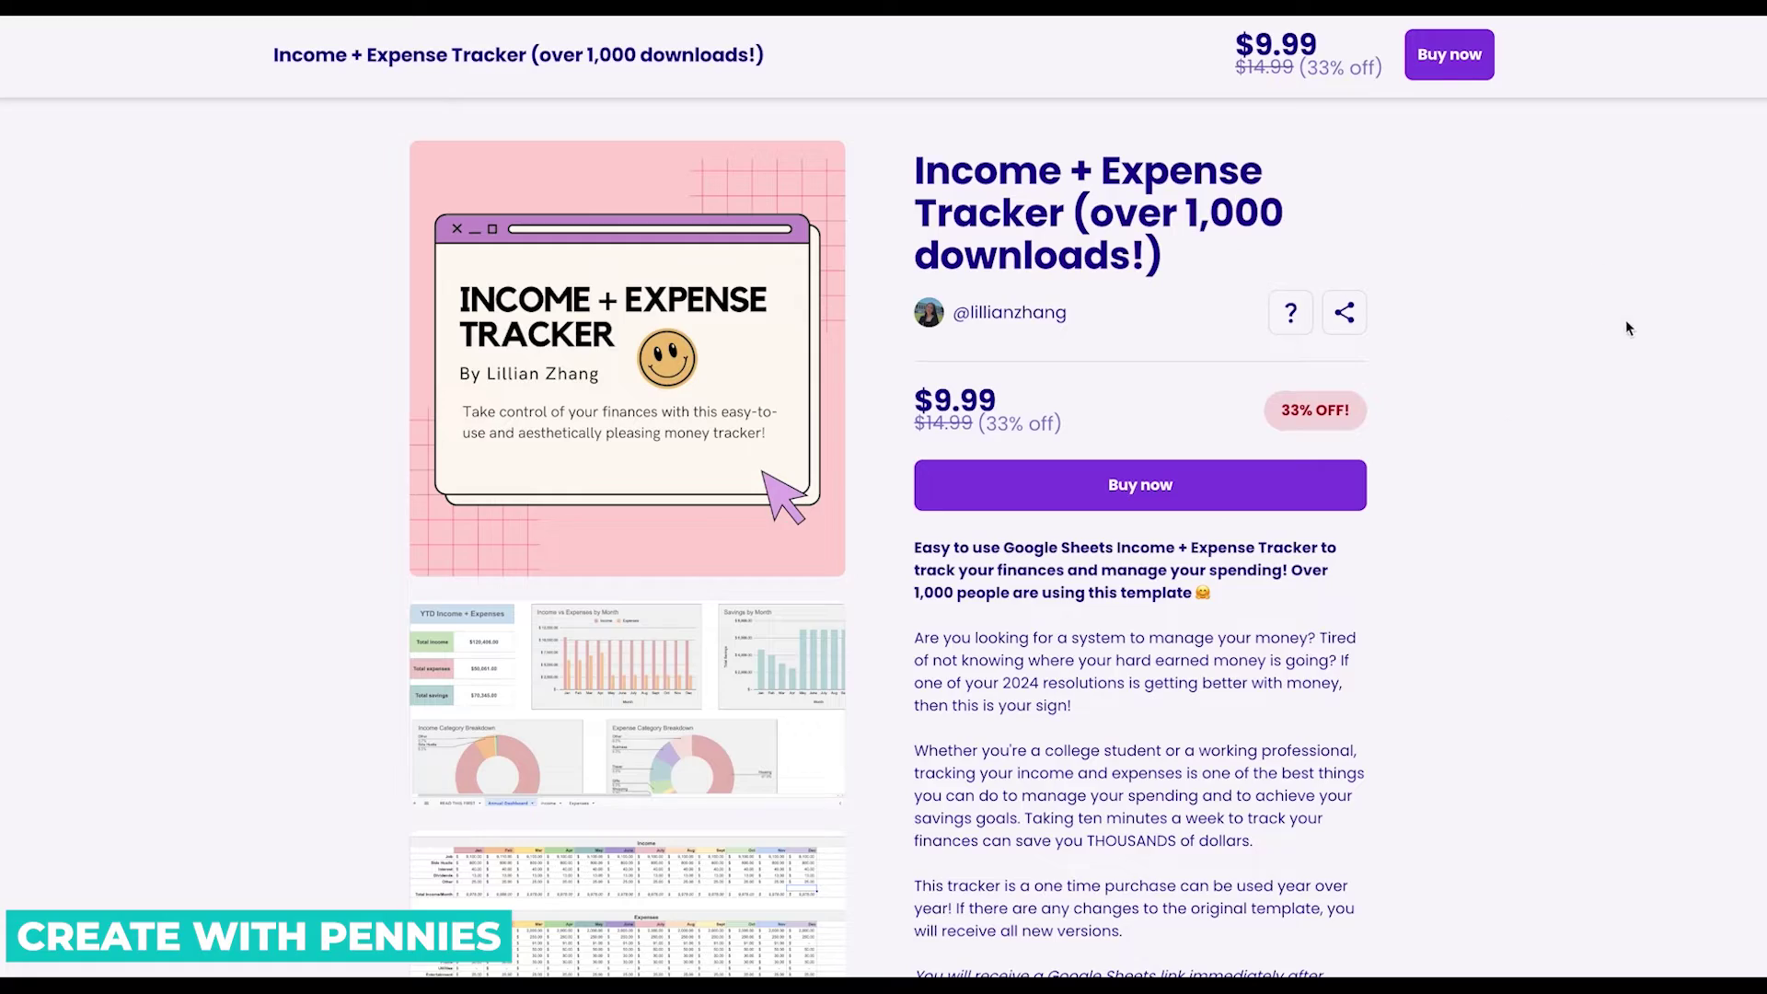
Scroll through the Income + Expense Tracker example page down to its reviews.
{"action": "scroll", "coordinate": [1536, 394], "scroll_direction": "down", "scroll_amount": 5}
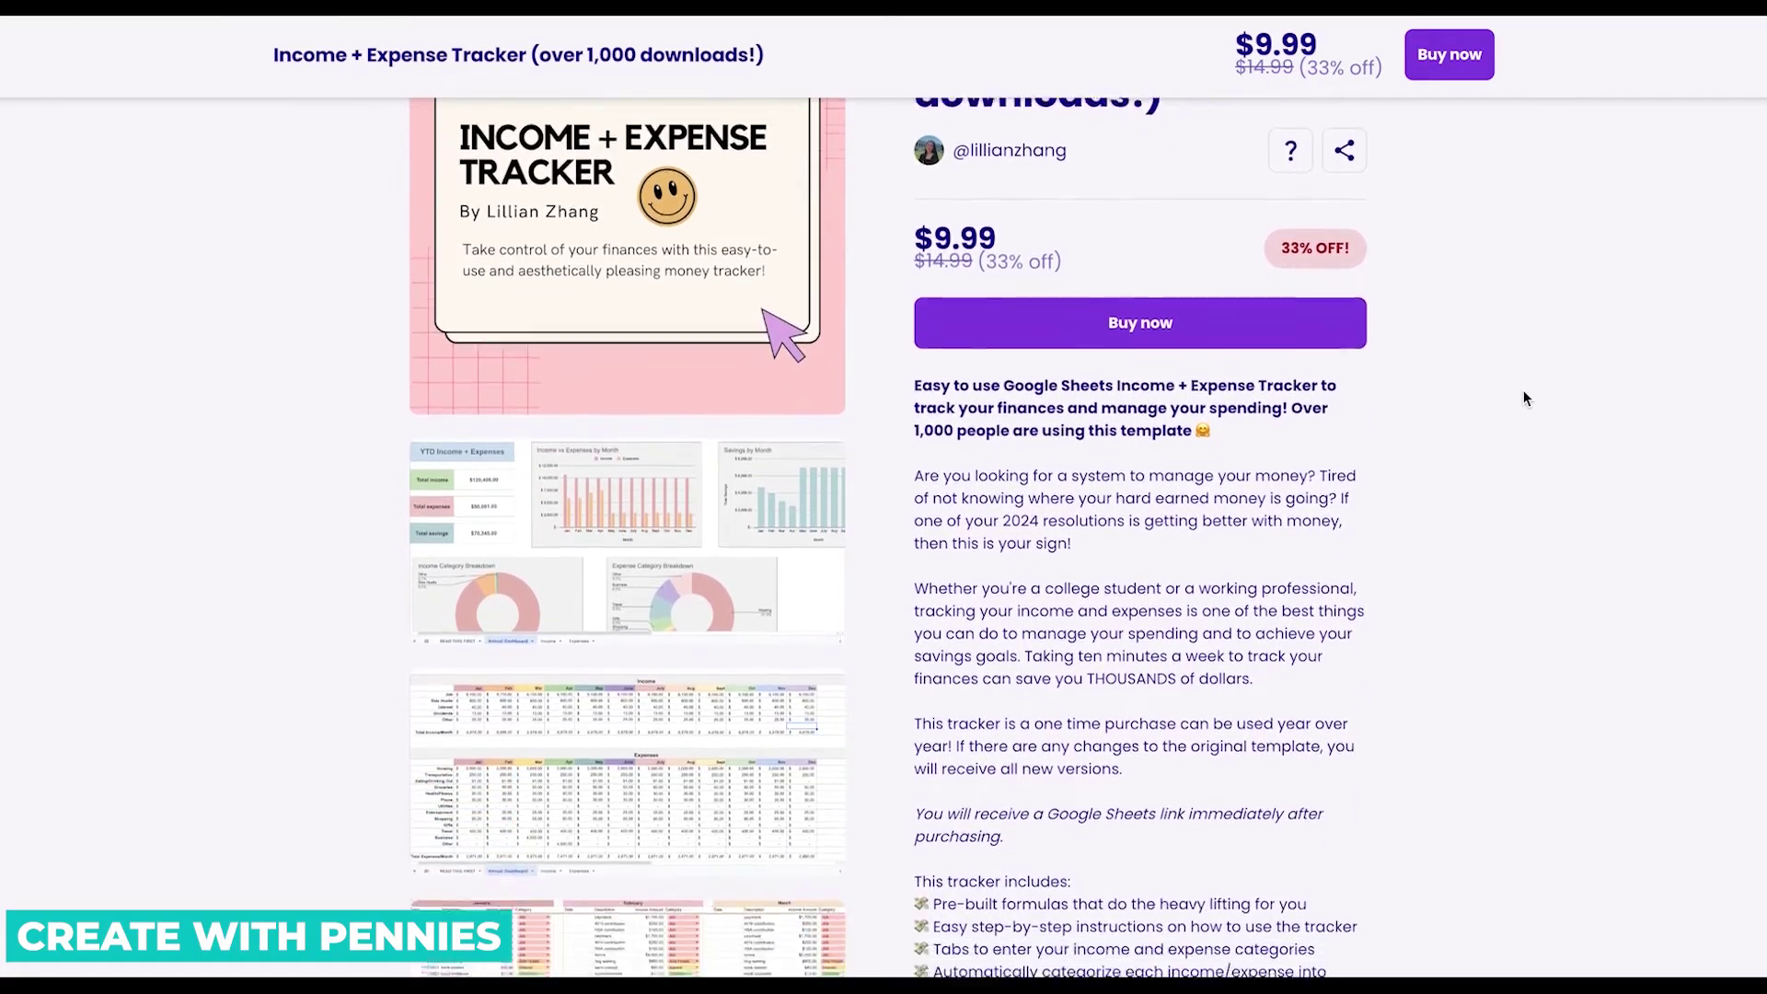
{"action": "scroll", "coordinate": [1523, 394], "scroll_direction": "down", "scroll_amount": 10}
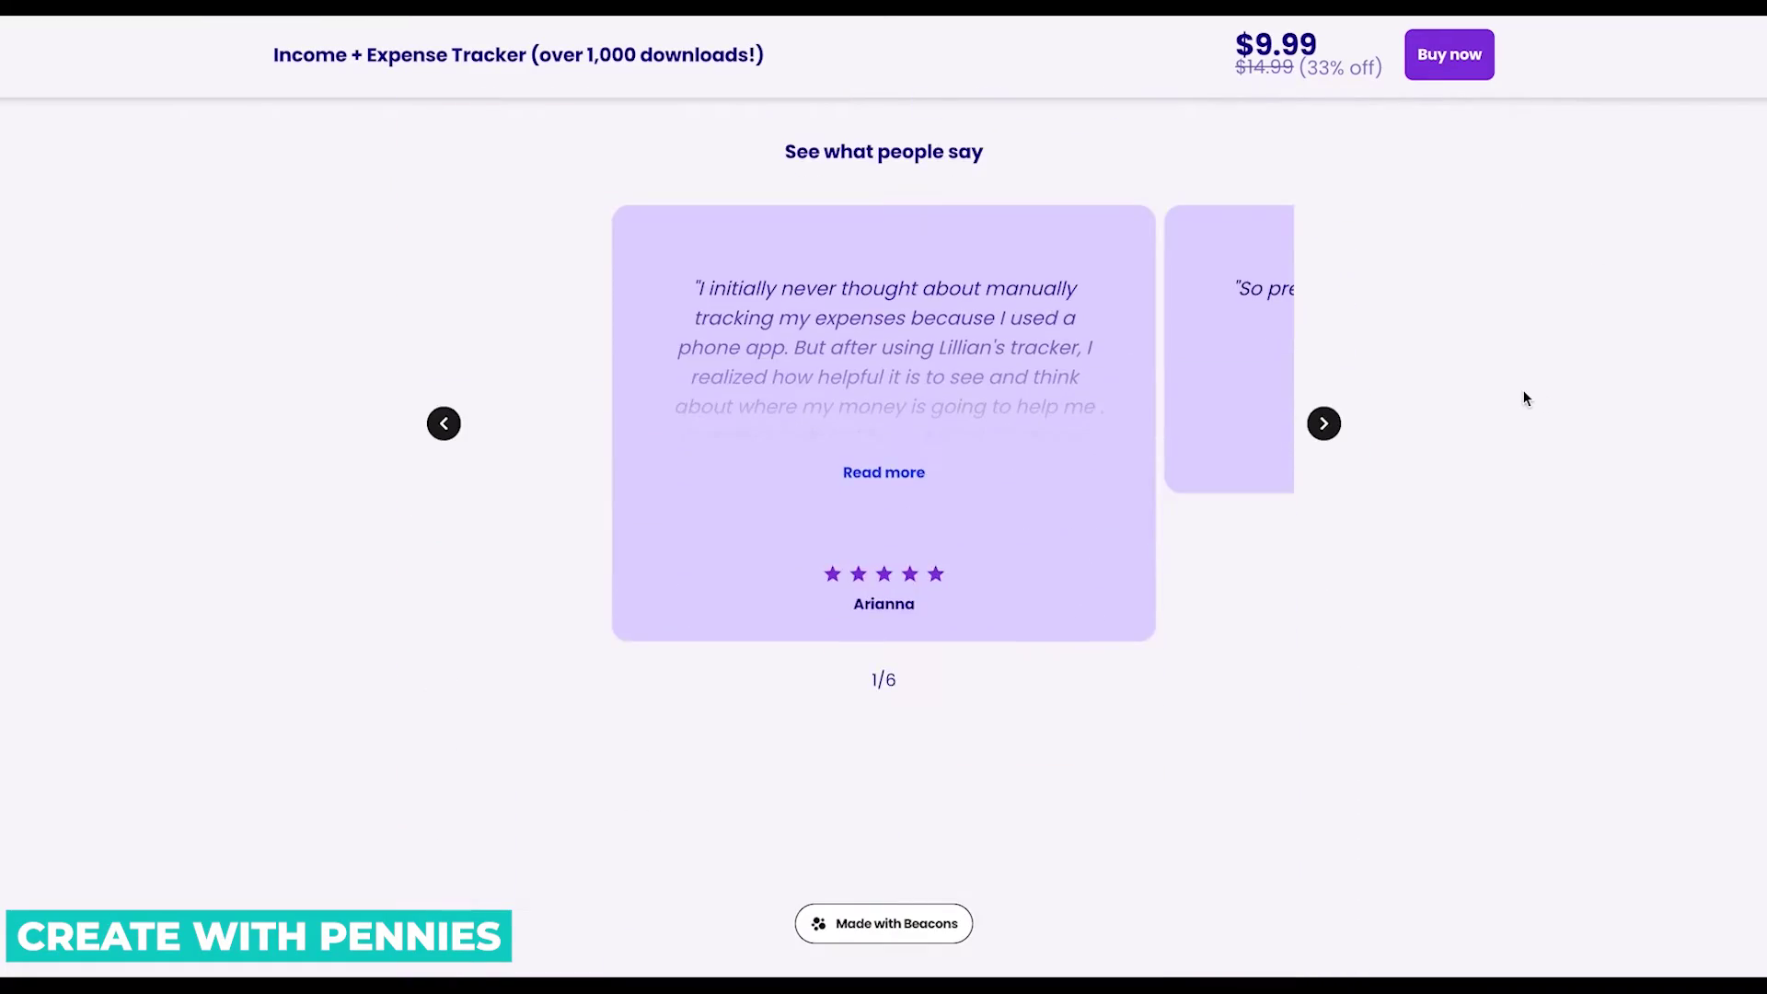
{"action": "scroll", "coordinate": [1523, 394], "scroll_direction": "up", "scroll_amount": 15}
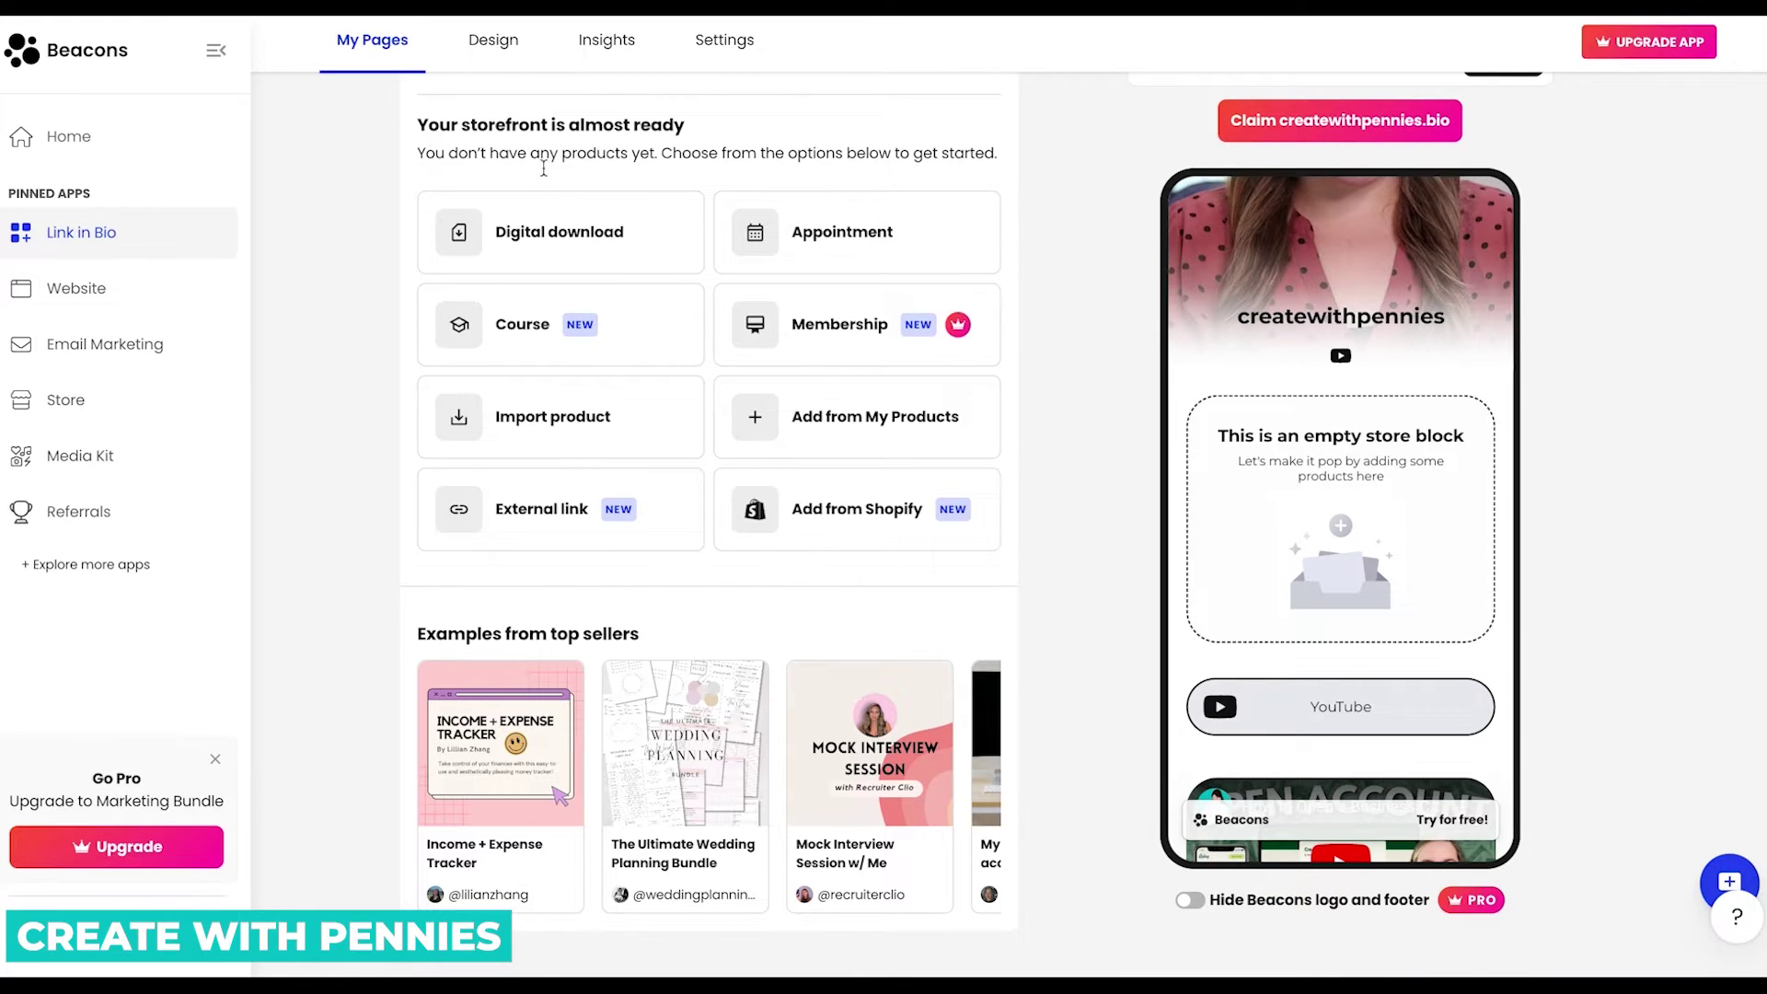
Start a new digital download product, dismiss the builder intro, and begin editing its title.
{"action": "scroll", "coordinate": [560, 230], "scroll_direction": "up", "scroll_amount": 1}
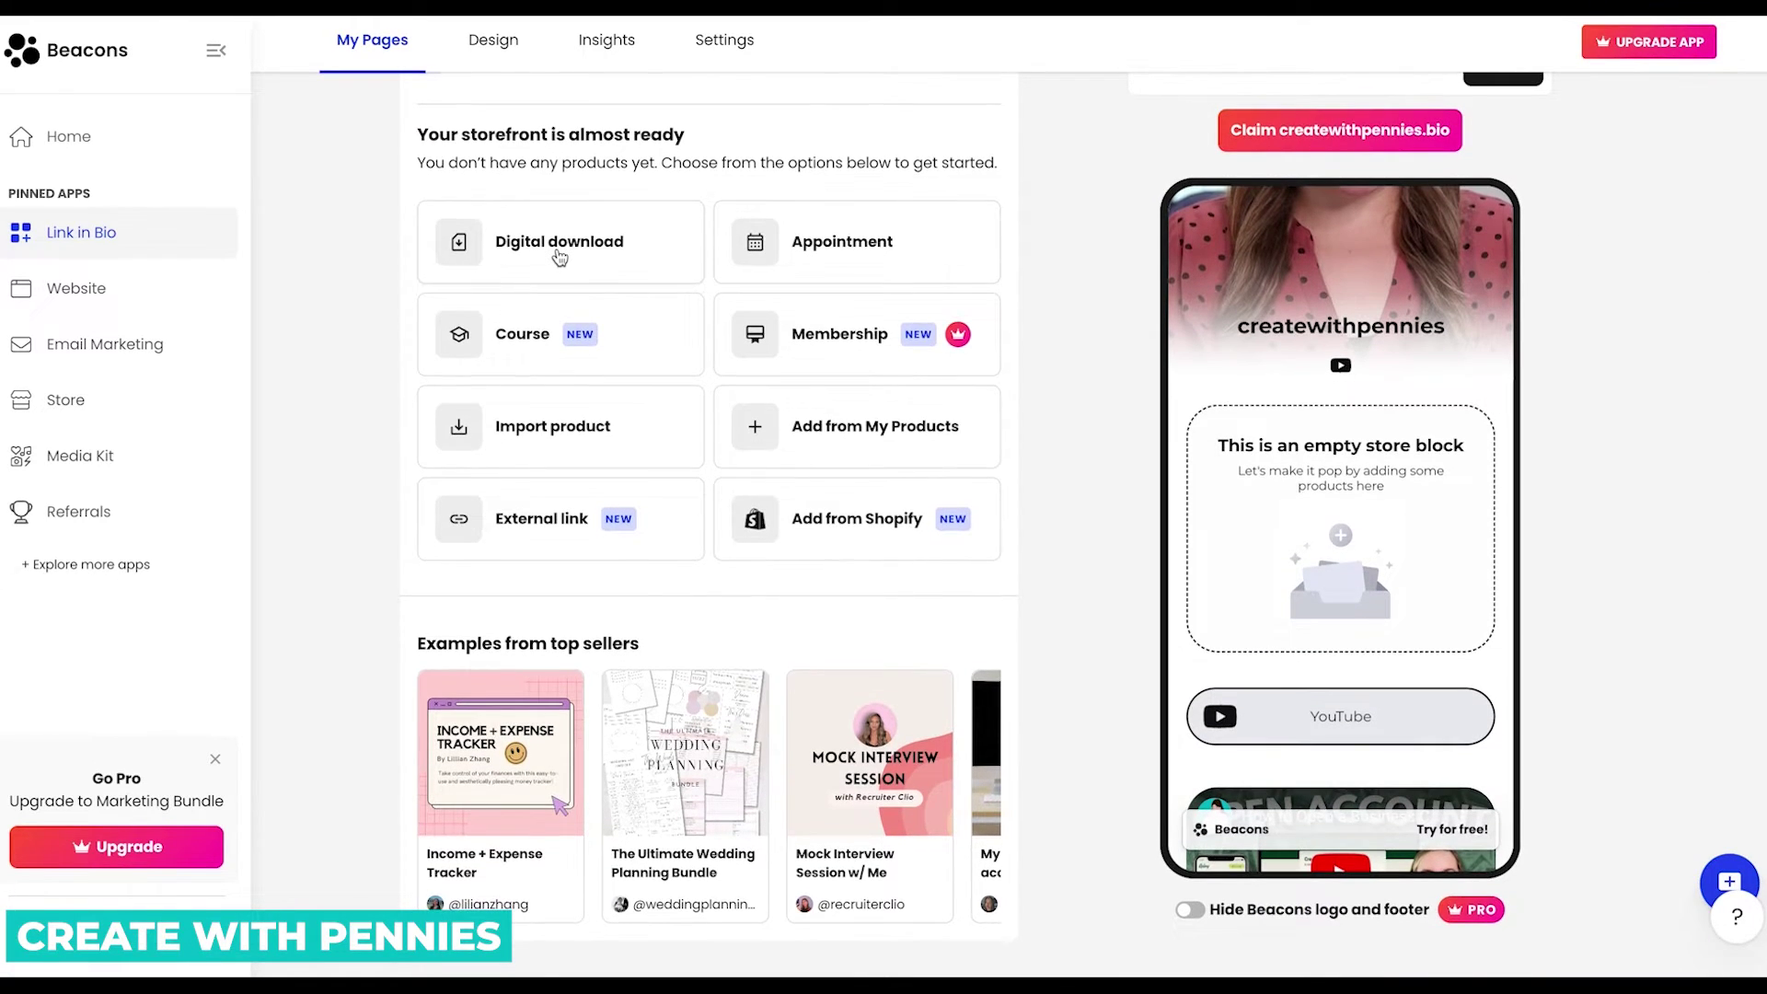
{"action": "left_click", "coordinate": [560, 257]}
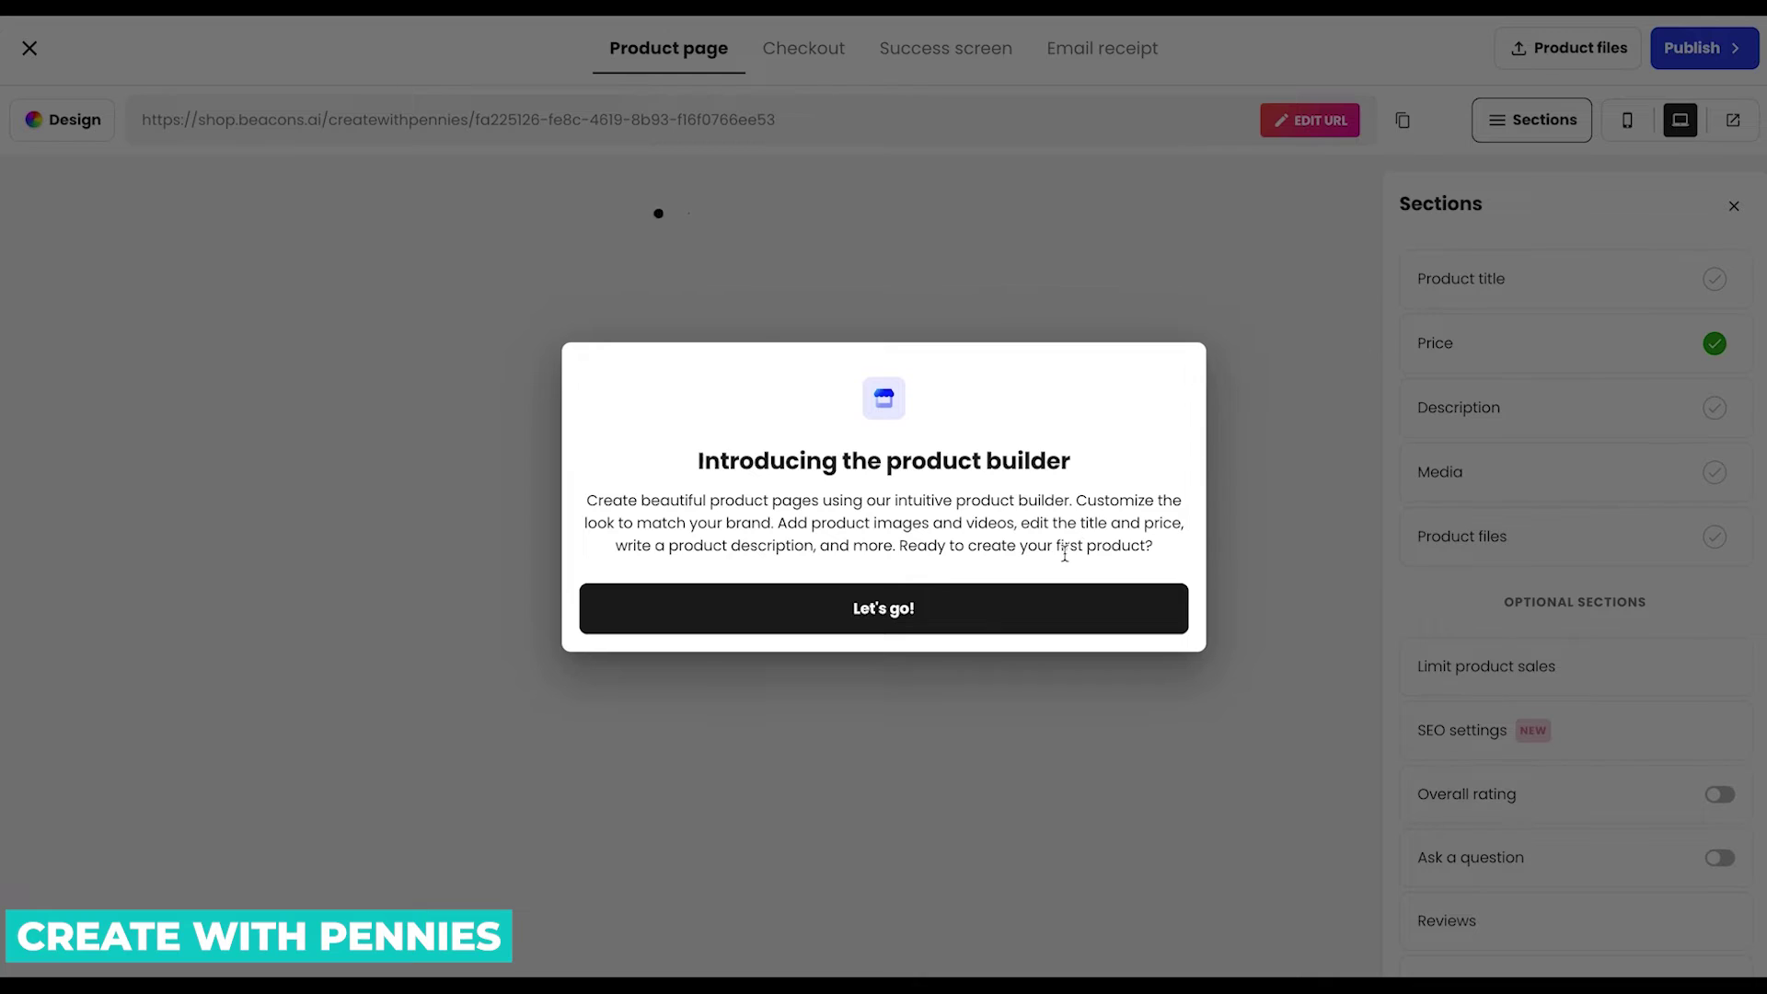
{"action": "left_click", "coordinate": [987, 624]}
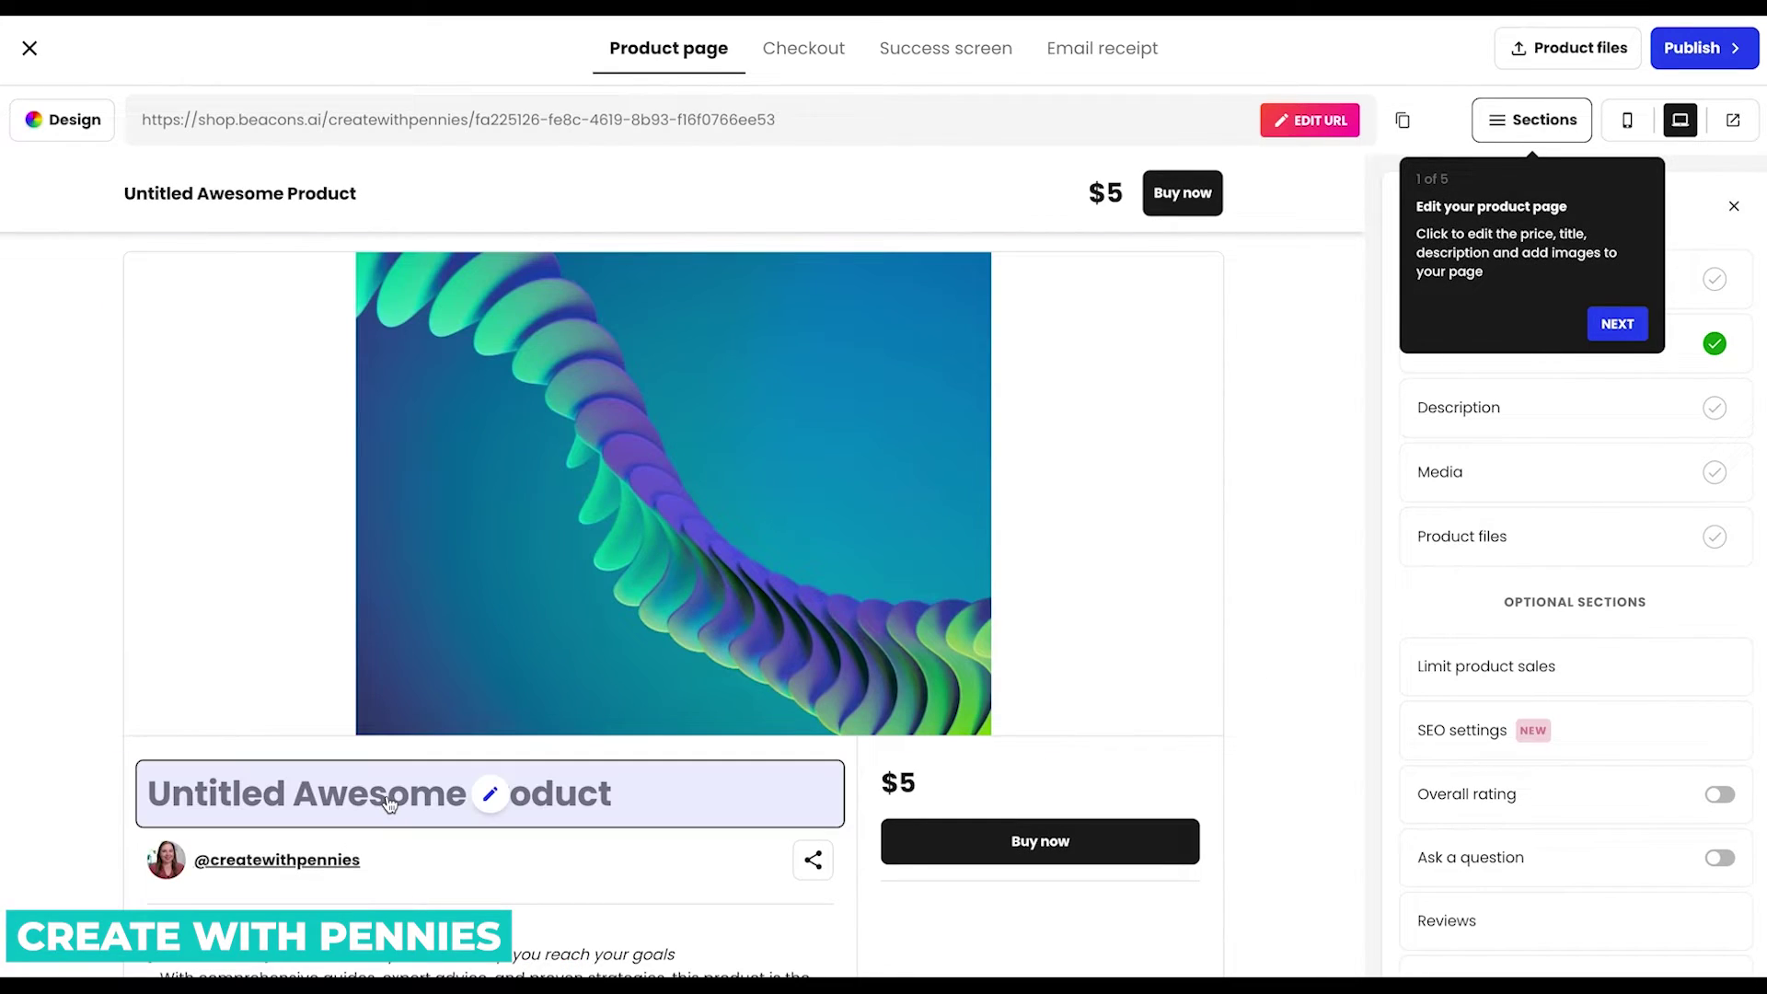
{"action": "left_click", "coordinate": [502, 798]}
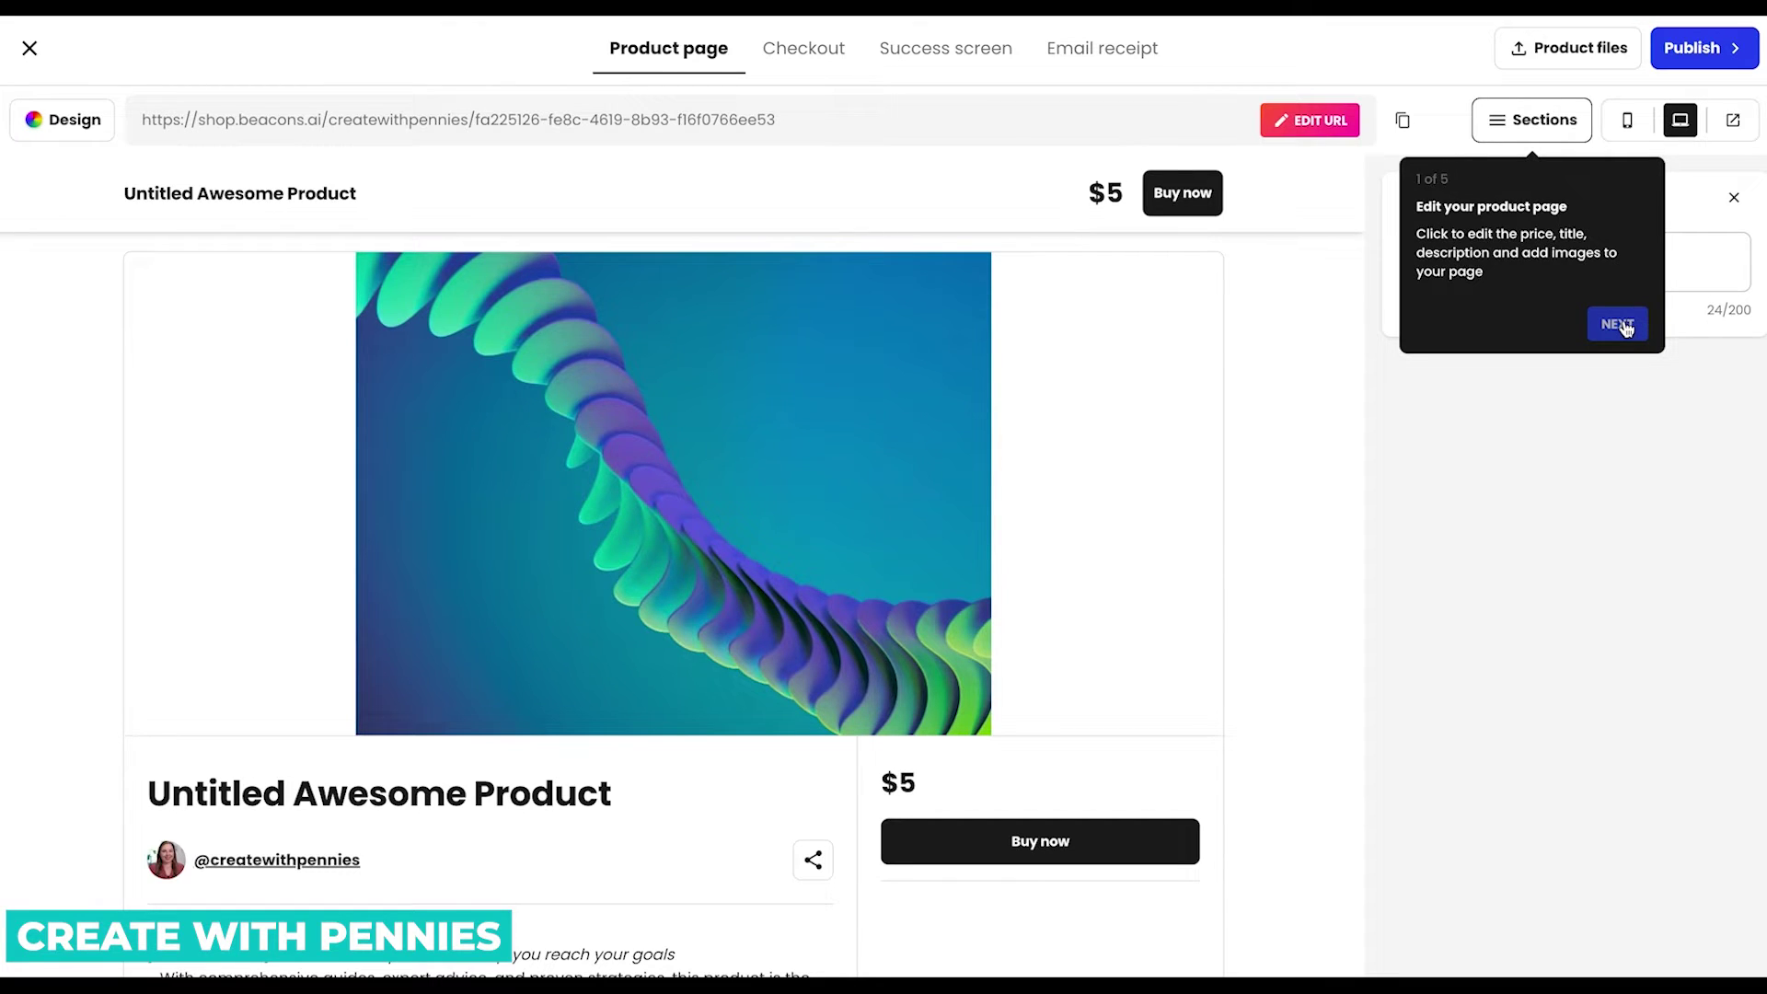
Step through the guided tour's design, product files, checkout and final tips.
{"action": "left_click", "coordinate": [1625, 328]}
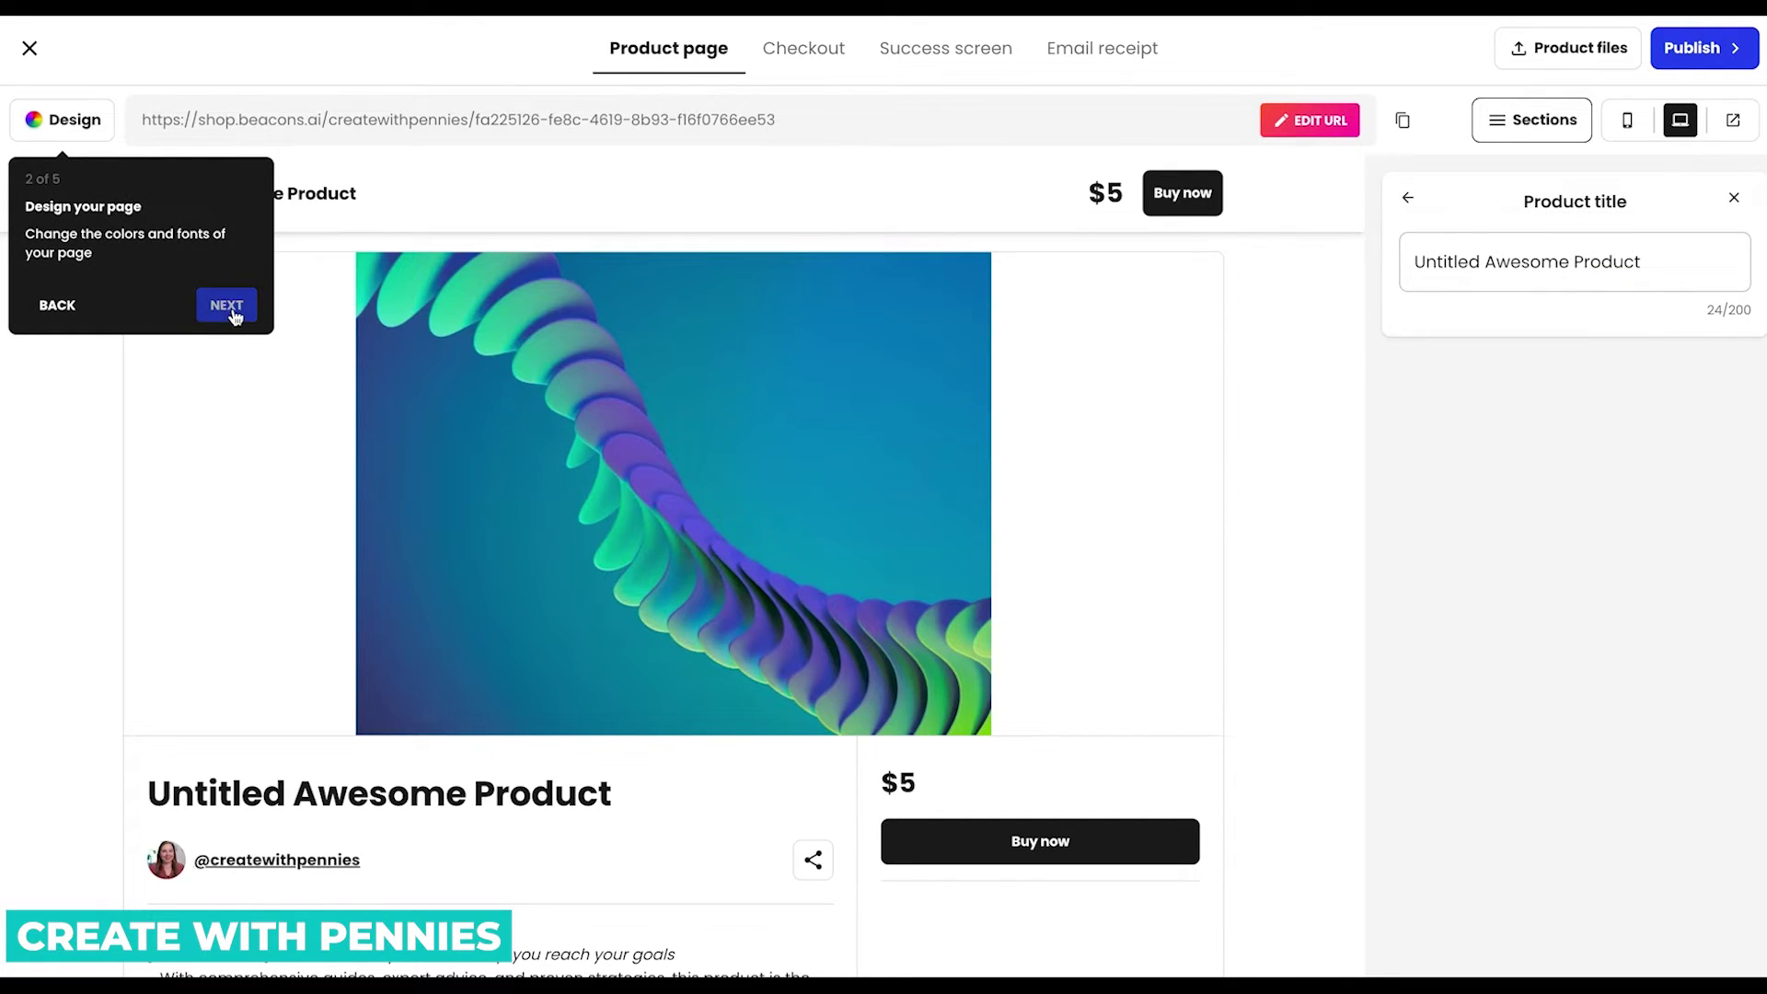
{"action": "left_click", "coordinate": [232, 311]}
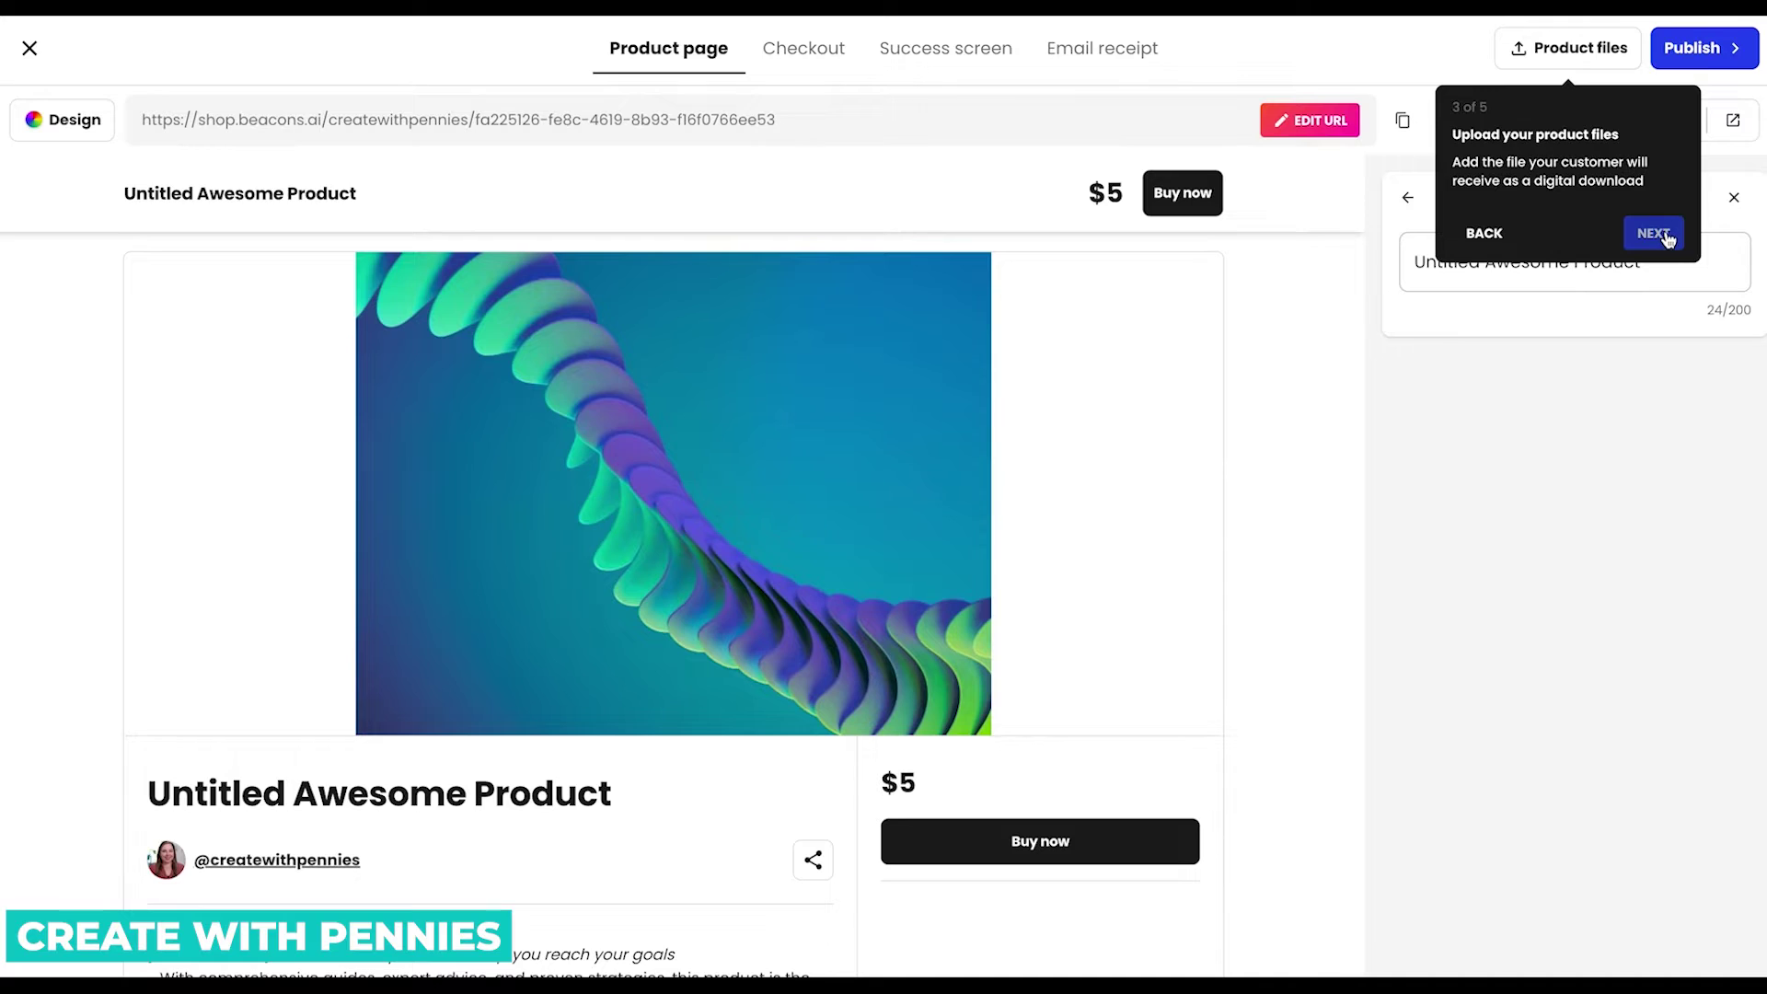
{"action": "left_click", "coordinate": [1666, 236]}
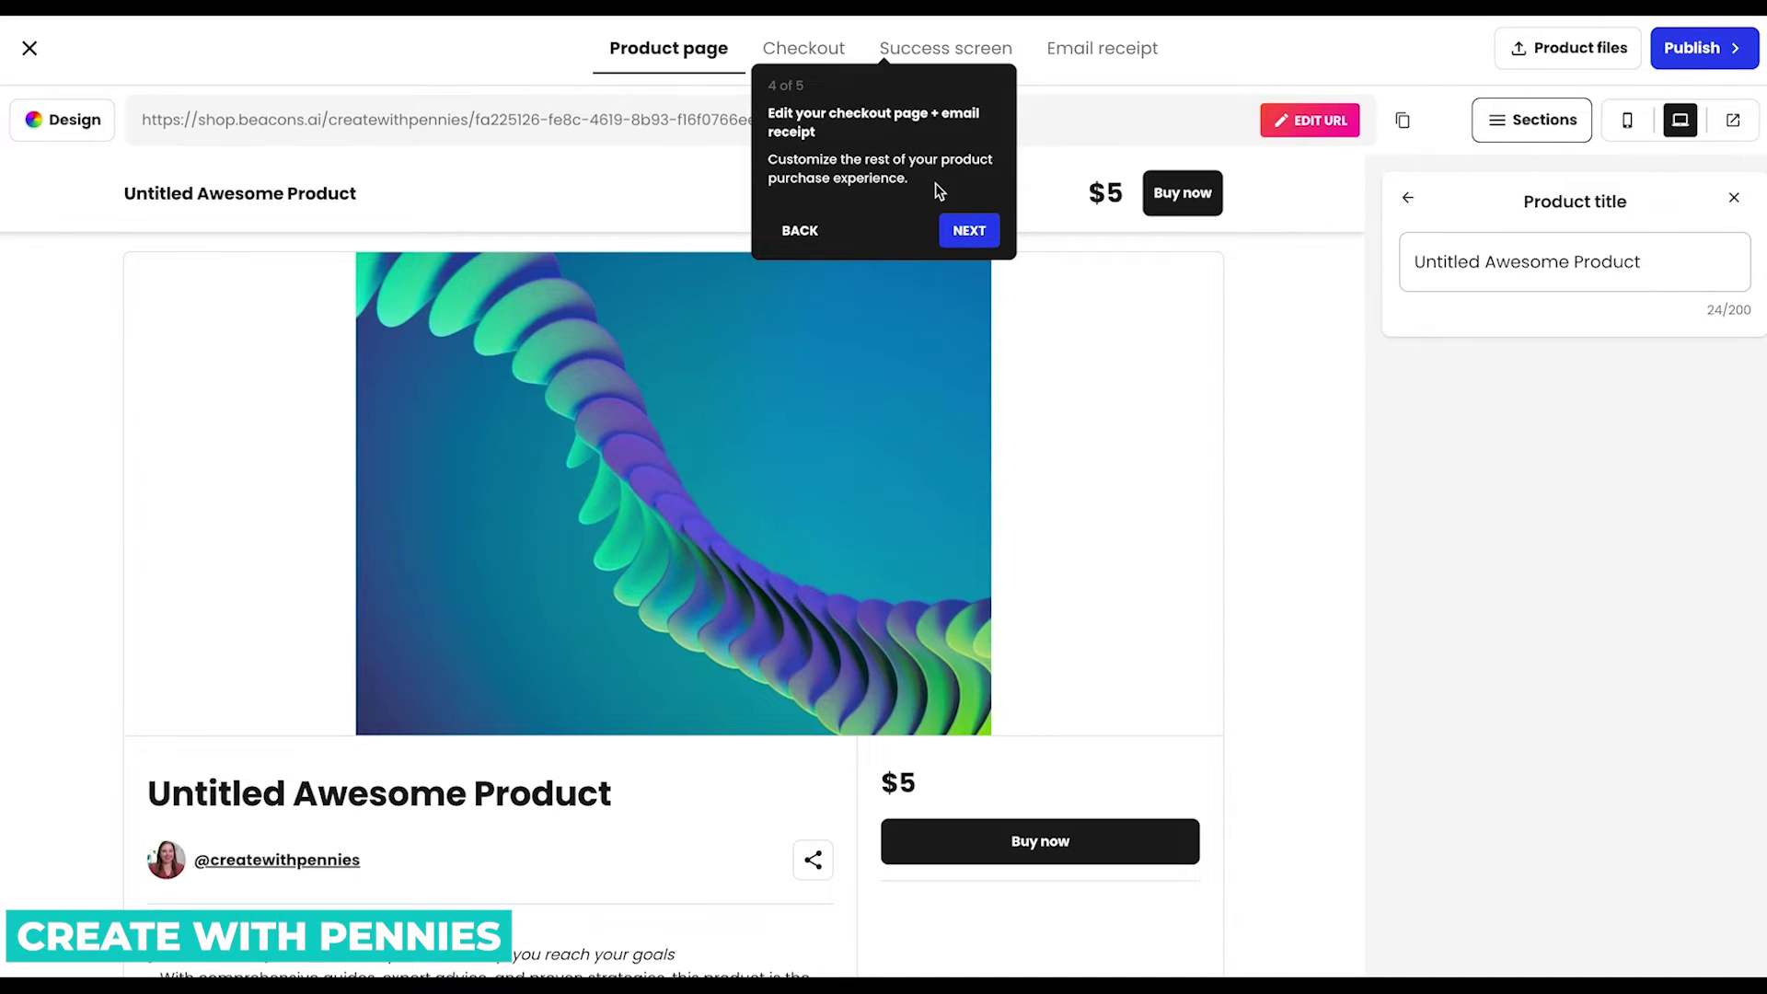
{"action": "left_click", "coordinate": [969, 230]}
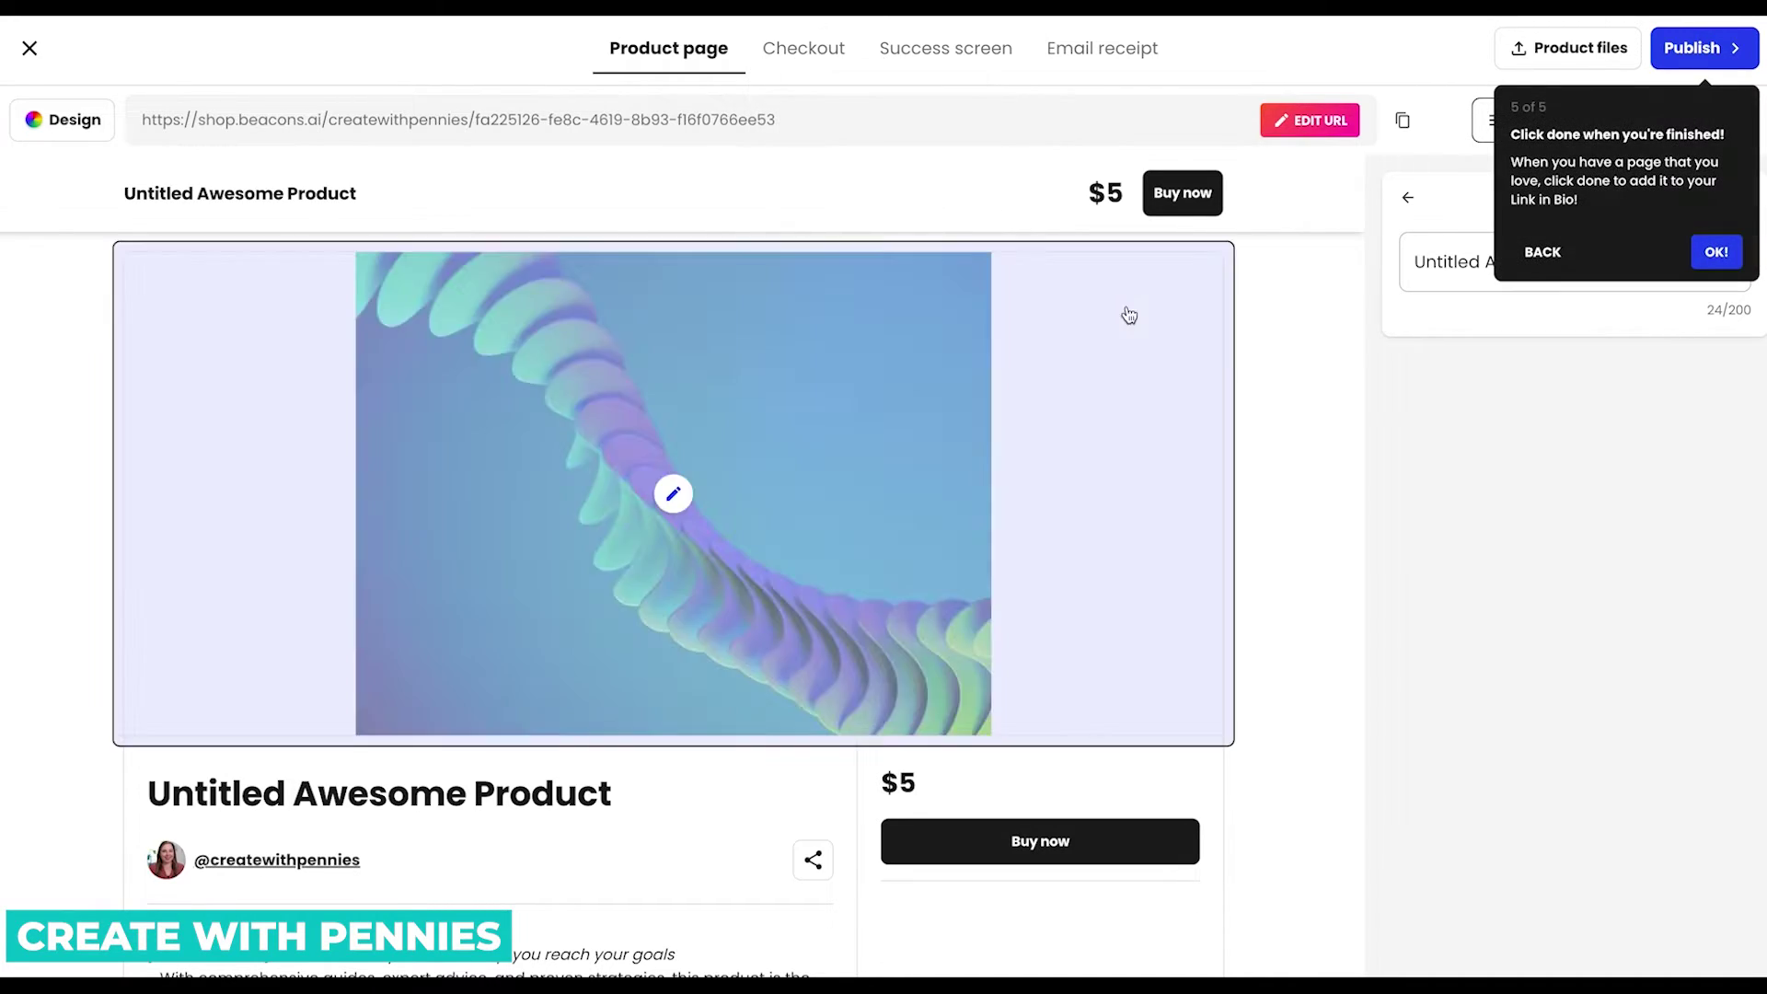
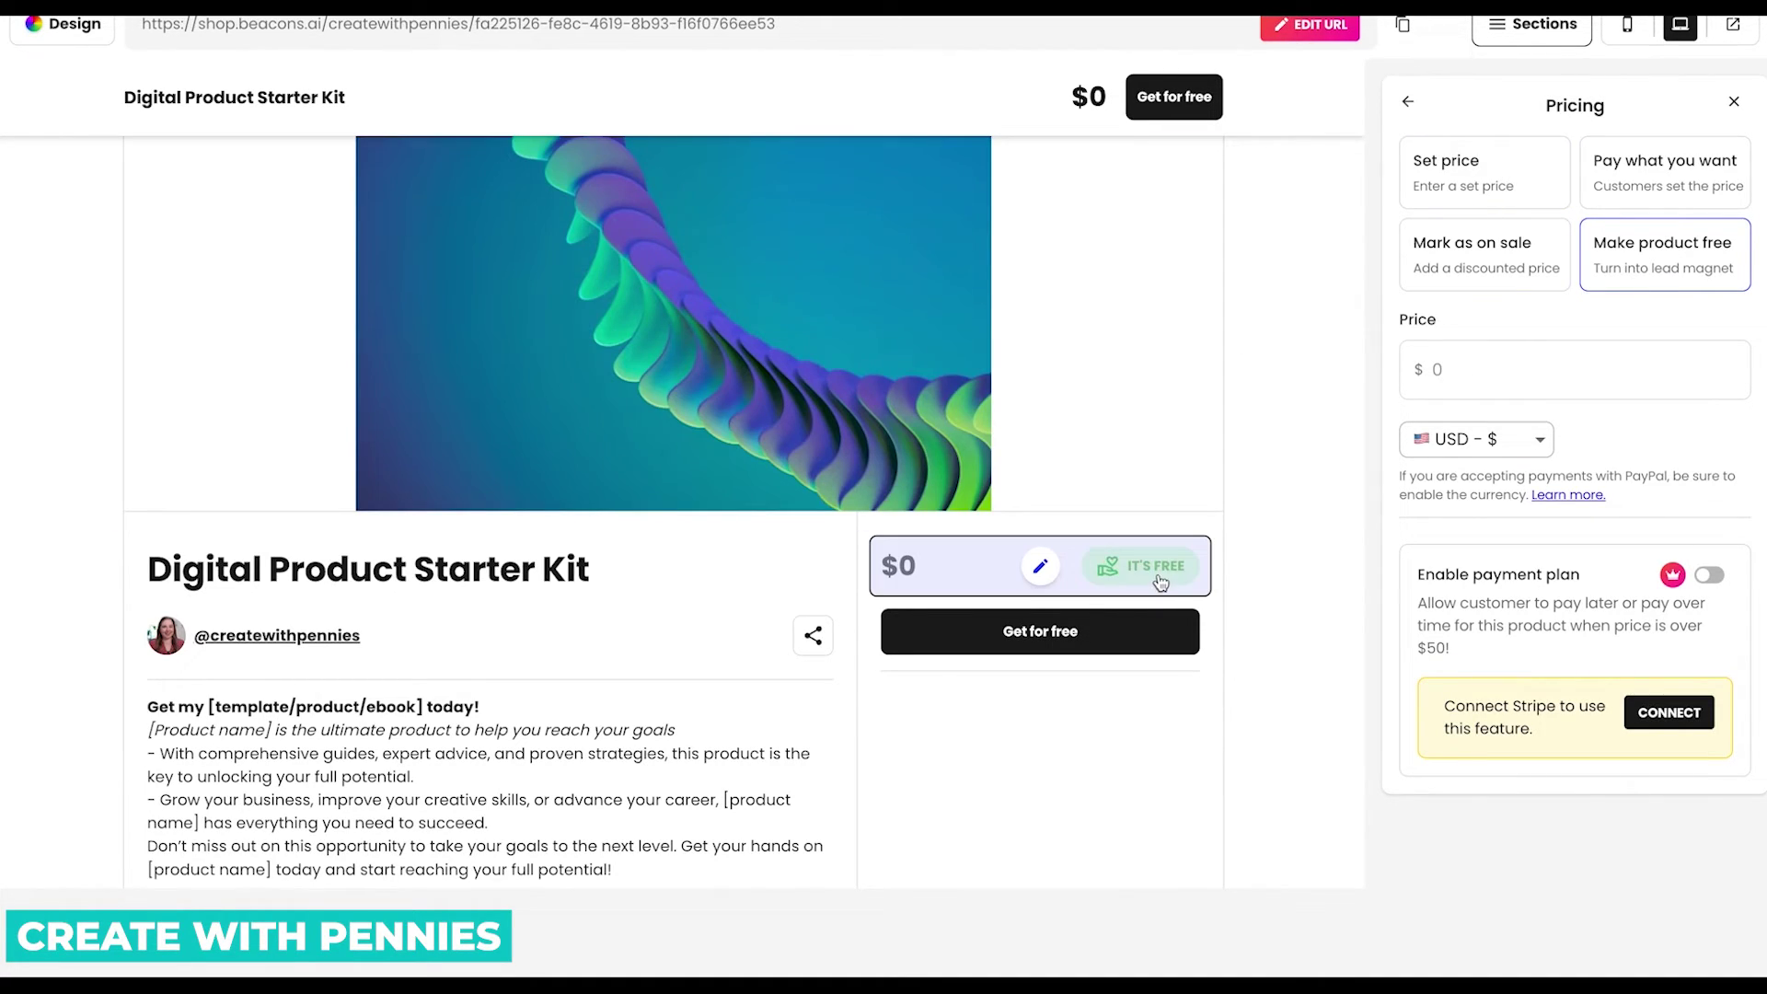
Compare the on-sale and pay-what-you-want pricing options for the product.
{"action": "left_click", "coordinate": [1510, 276]}
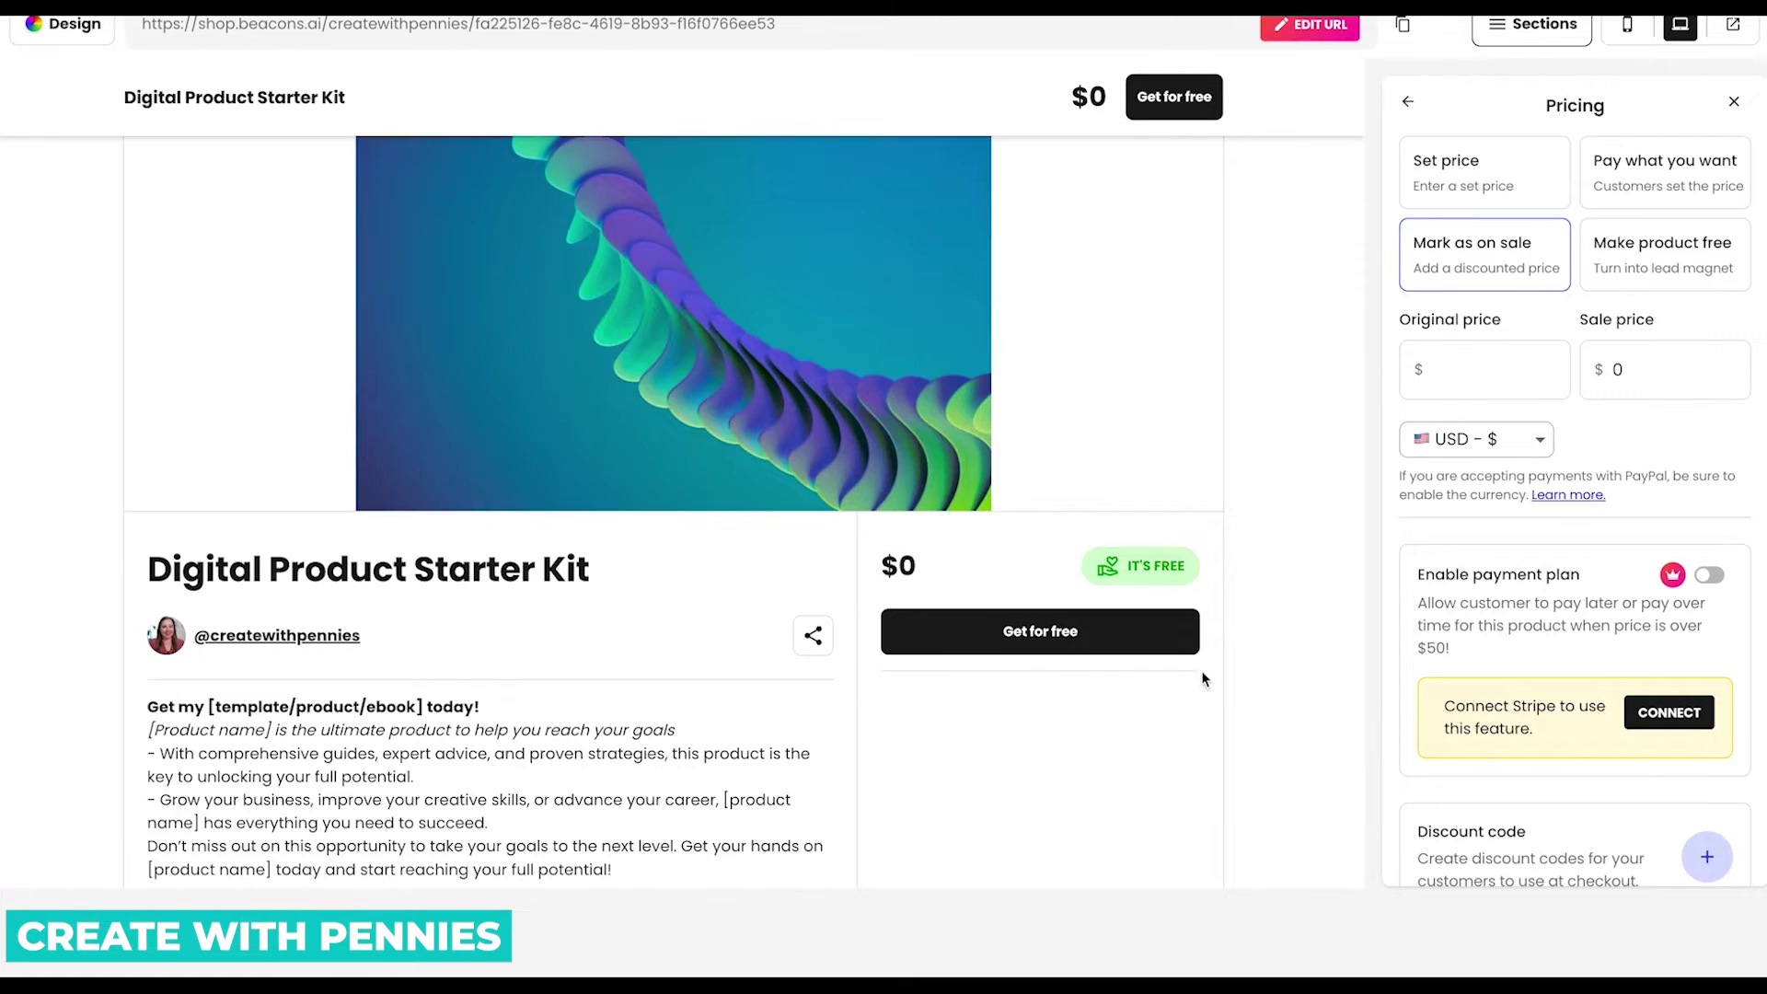
{"action": "left_click", "coordinate": [1647, 170]}
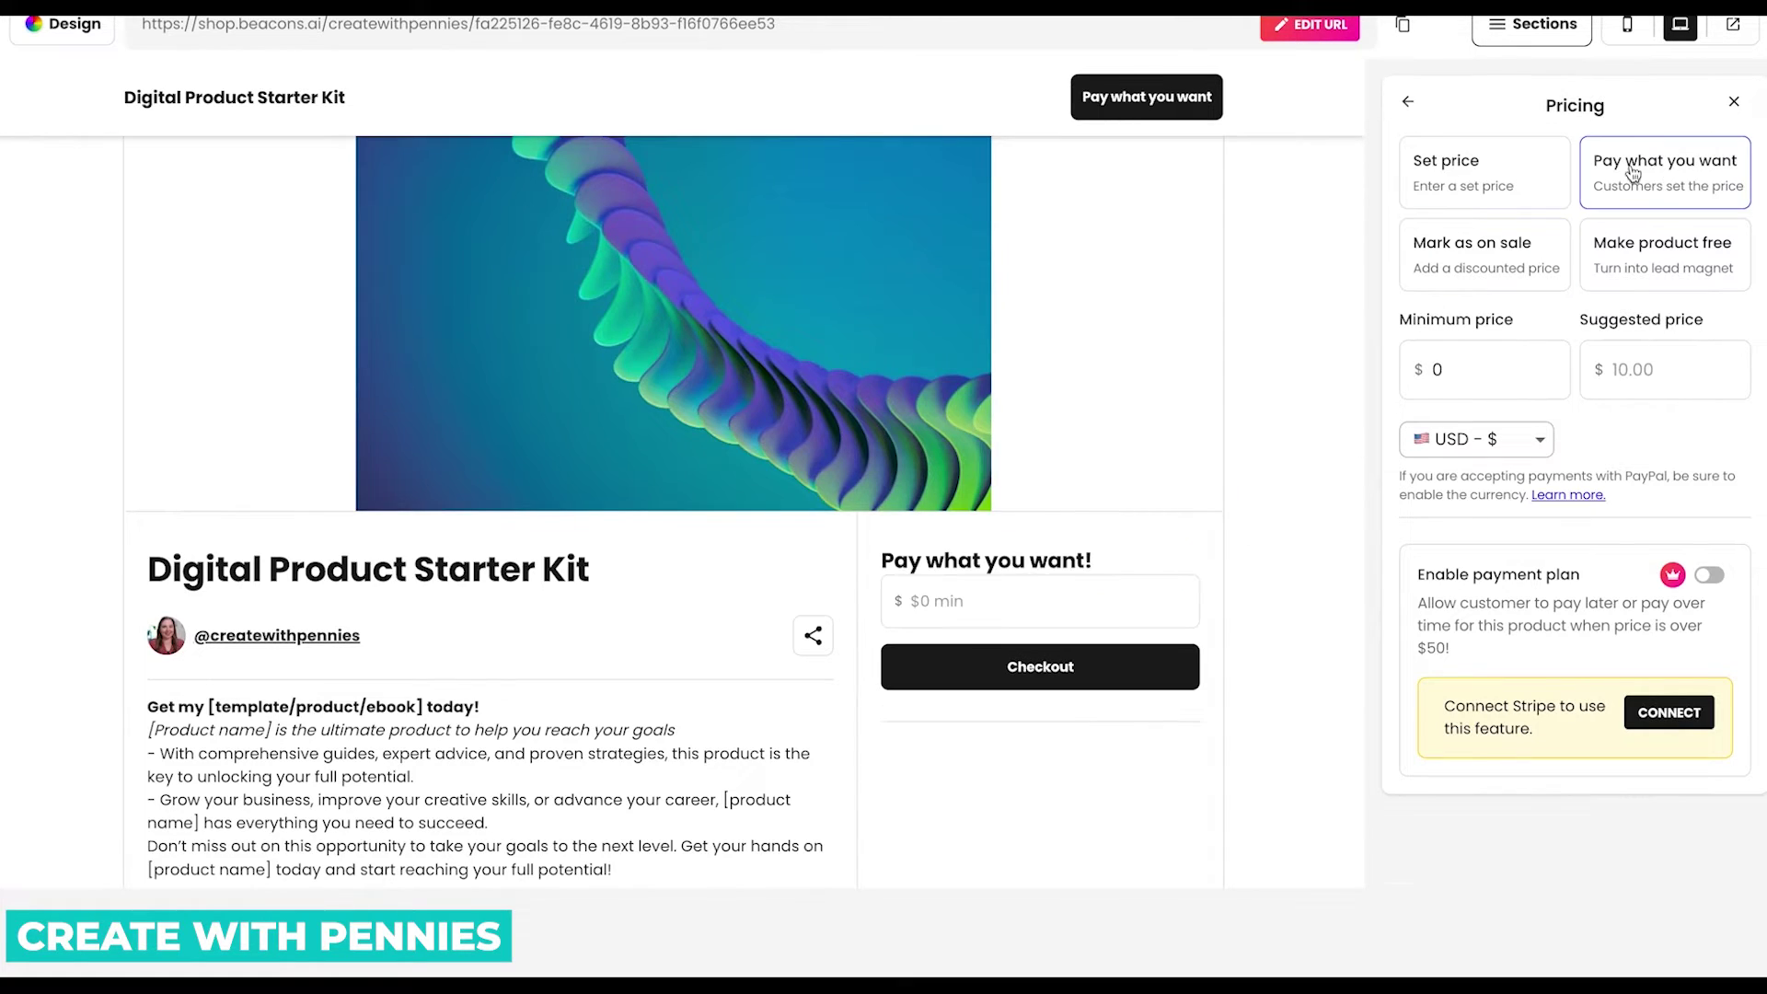
{"action": "left_click", "coordinate": [1489, 180]}
{"action": "left_click_drag", "start_coordinate": [1595, 186], "coordinate": [1687, 187]}
Switch to a fixed set price of $17 and save it.
{"action": "left_click", "coordinate": [1490, 192]}
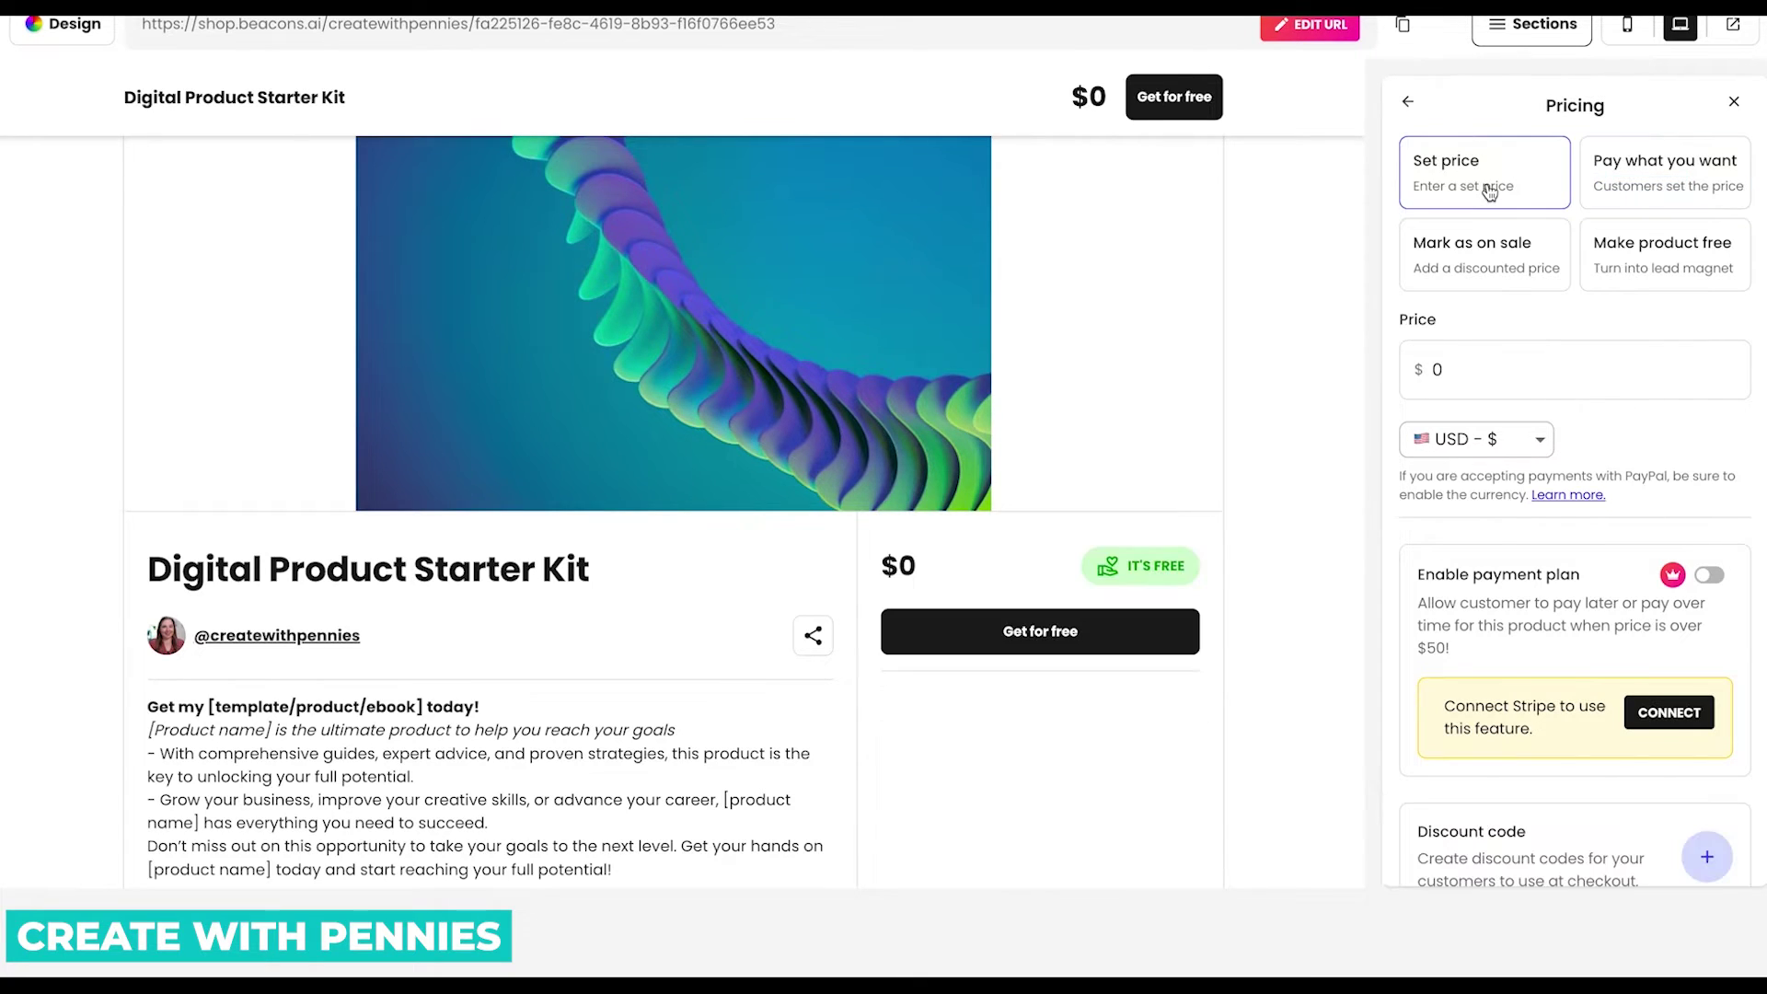
{"action": "left_click", "coordinate": [1536, 354]}
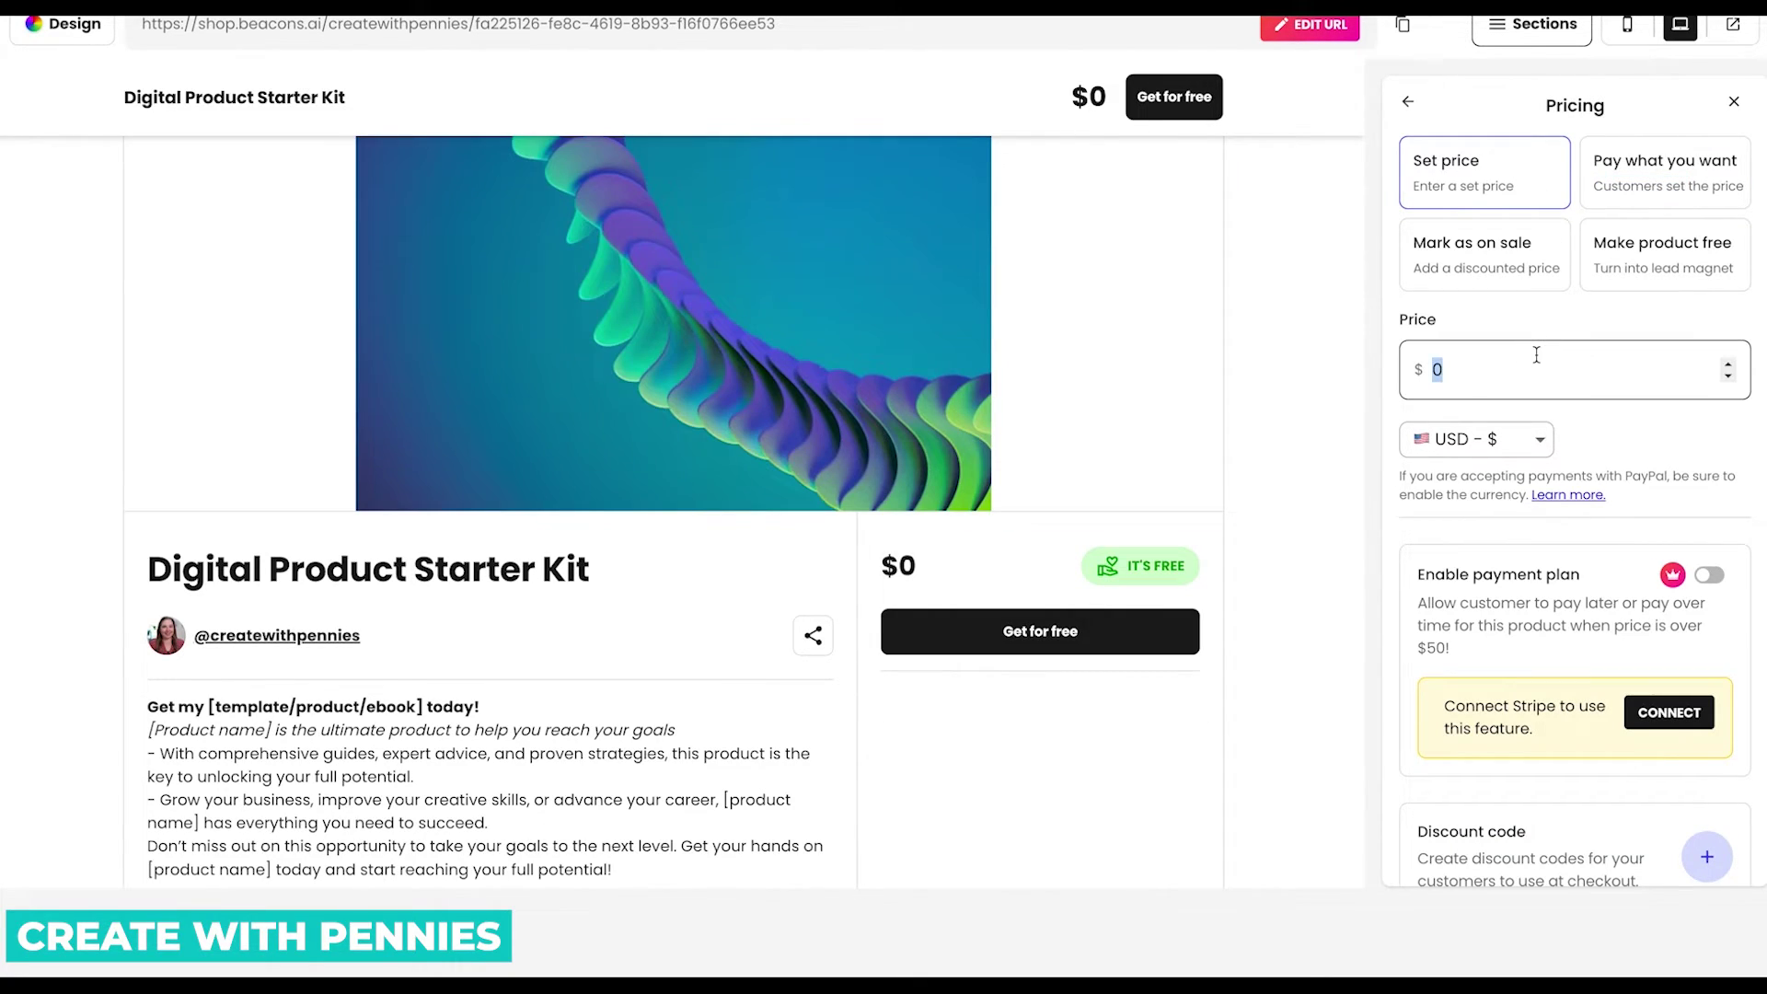
{"action": "type", "text": "17"}
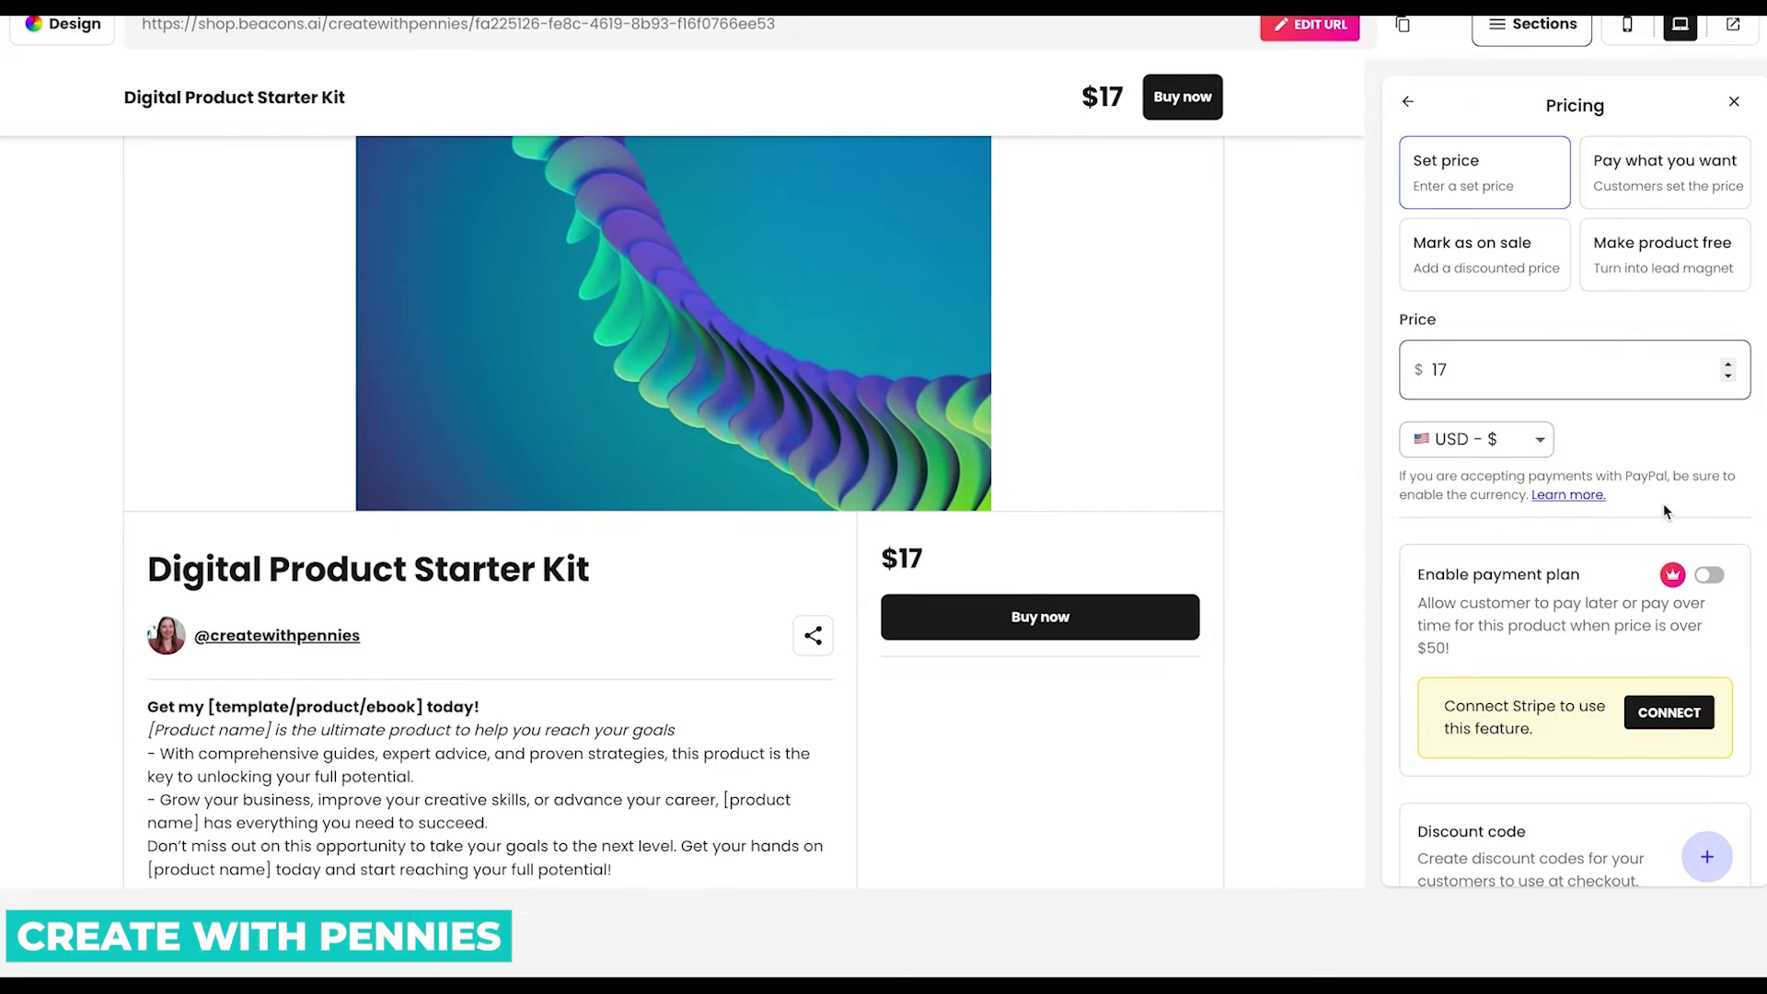
{"action": "scroll", "coordinate": [1666, 511], "scroll_direction": "down", "scroll_amount": 1}
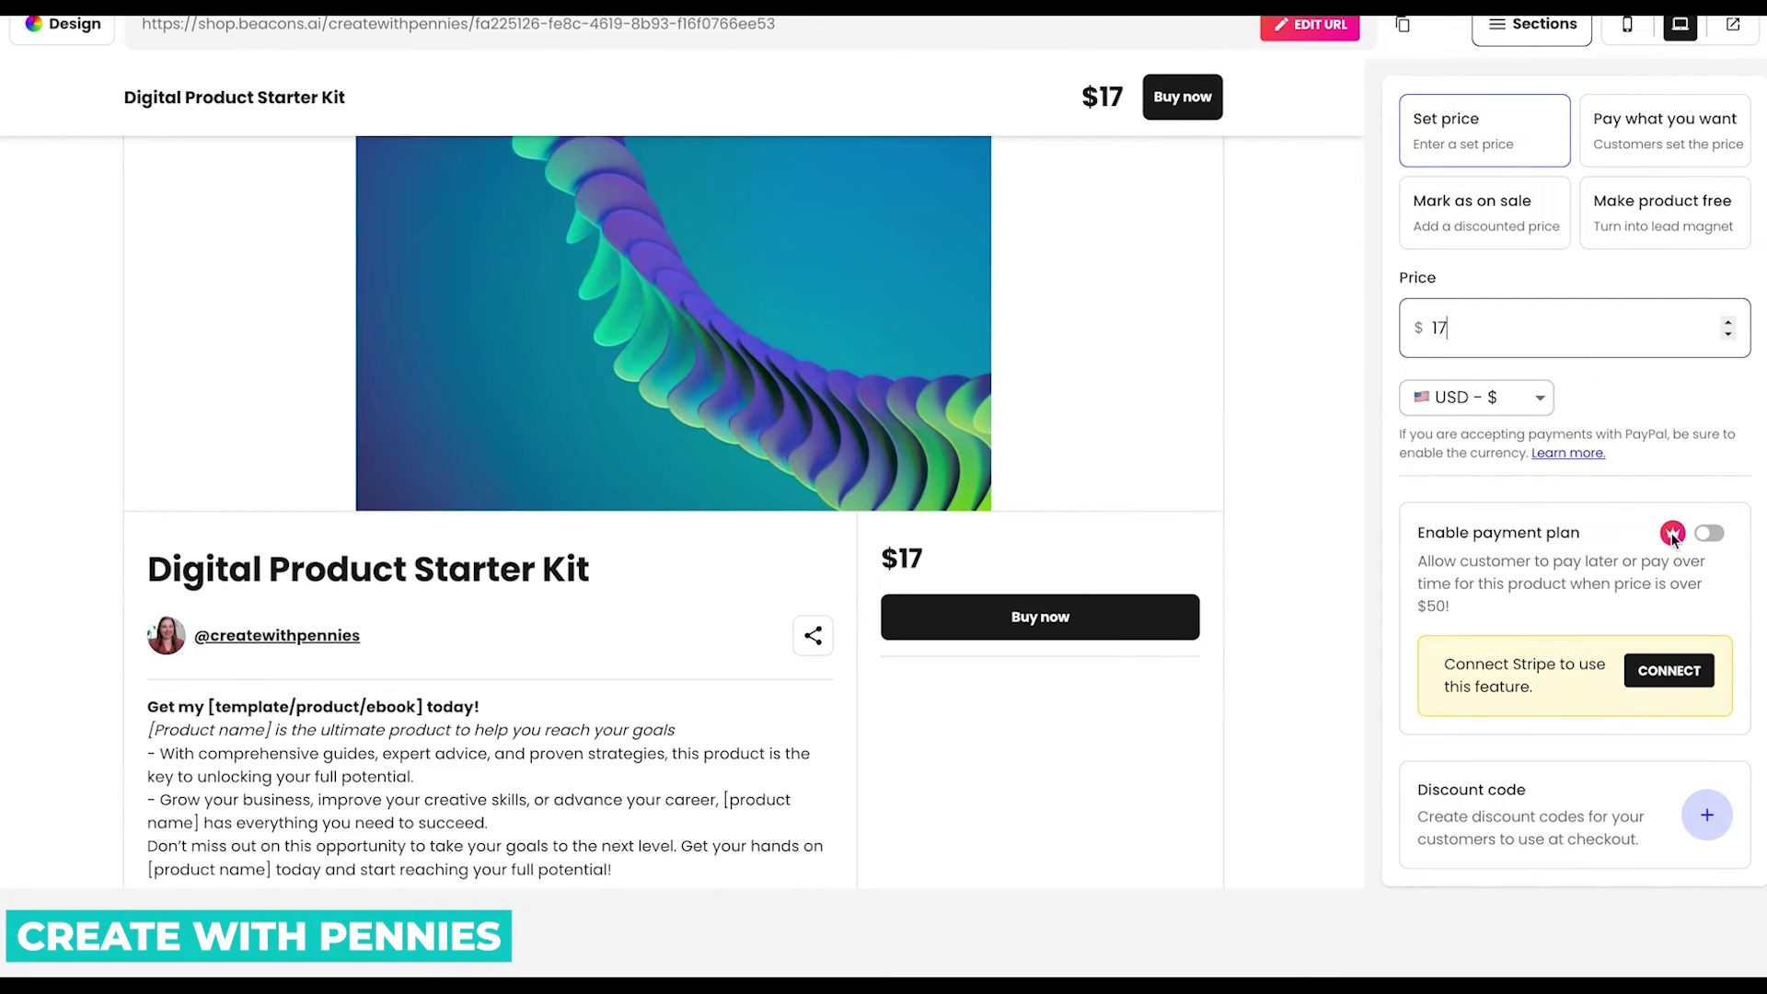
{"action": "left_click", "coordinate": [1673, 538]}
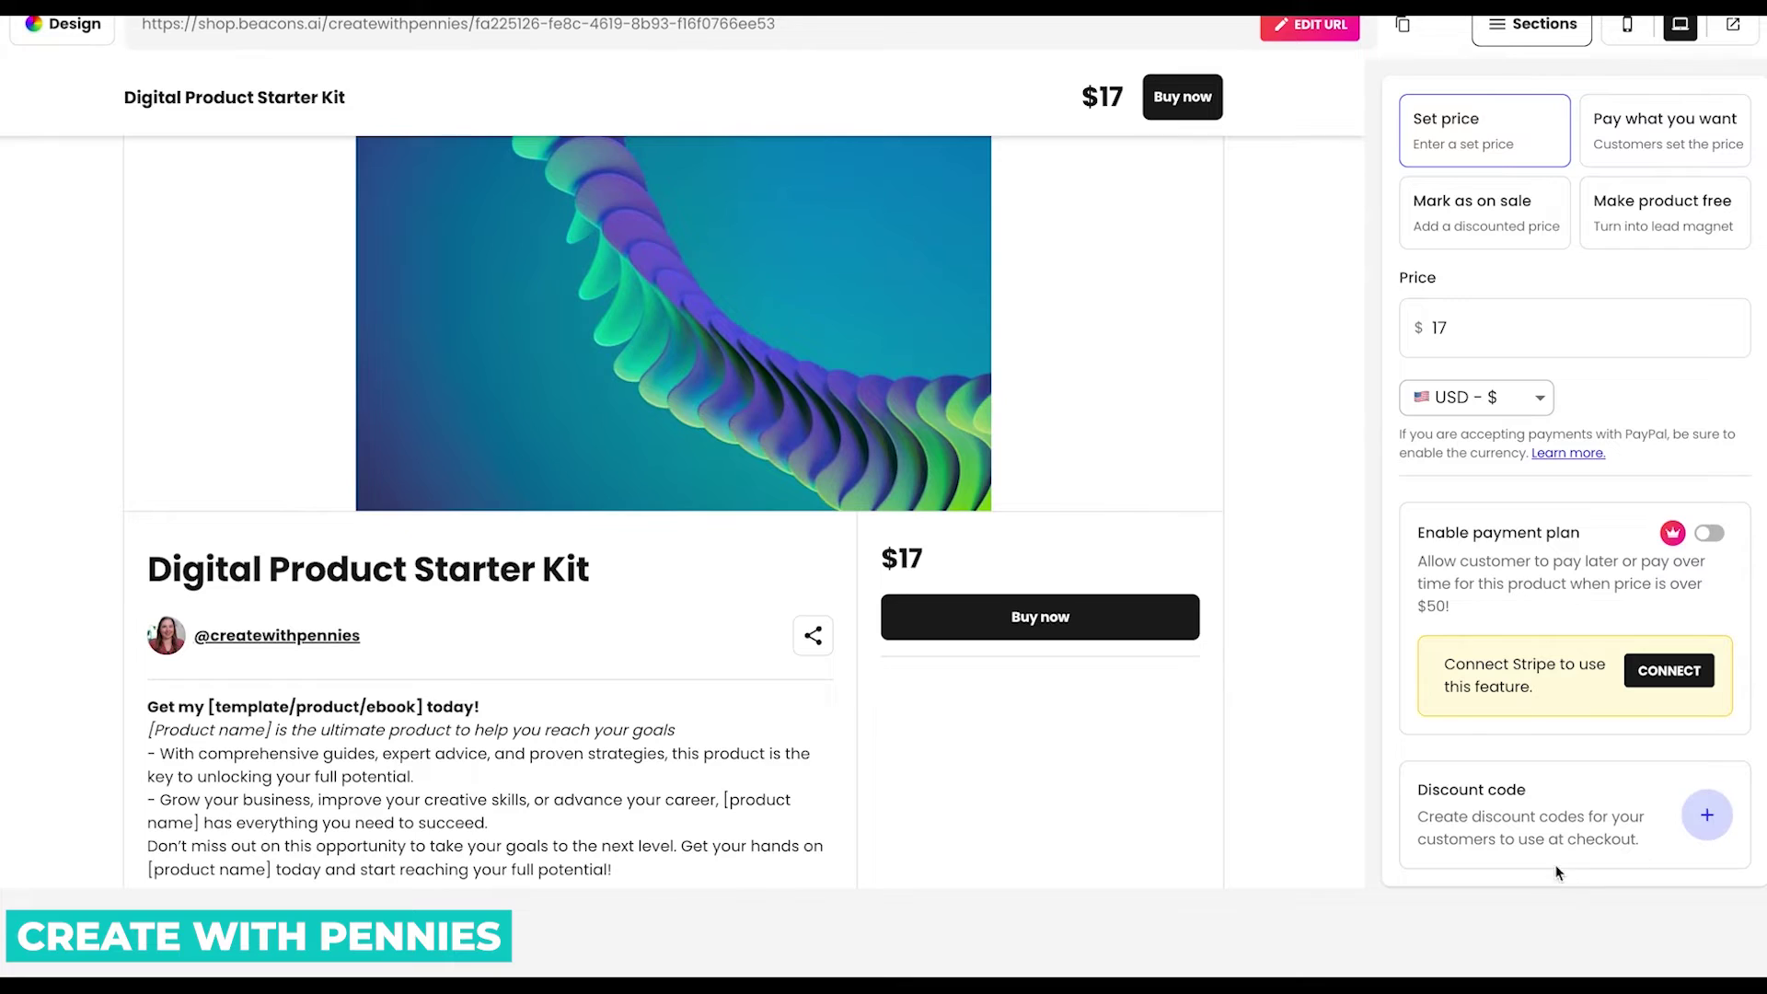
{"action": "scroll", "coordinate": [1555, 856], "scroll_direction": "down", "scroll_amount": 1}
Add and save discount code GET20 with a 20% discount.
{"action": "left_click", "coordinate": [1710, 803]}
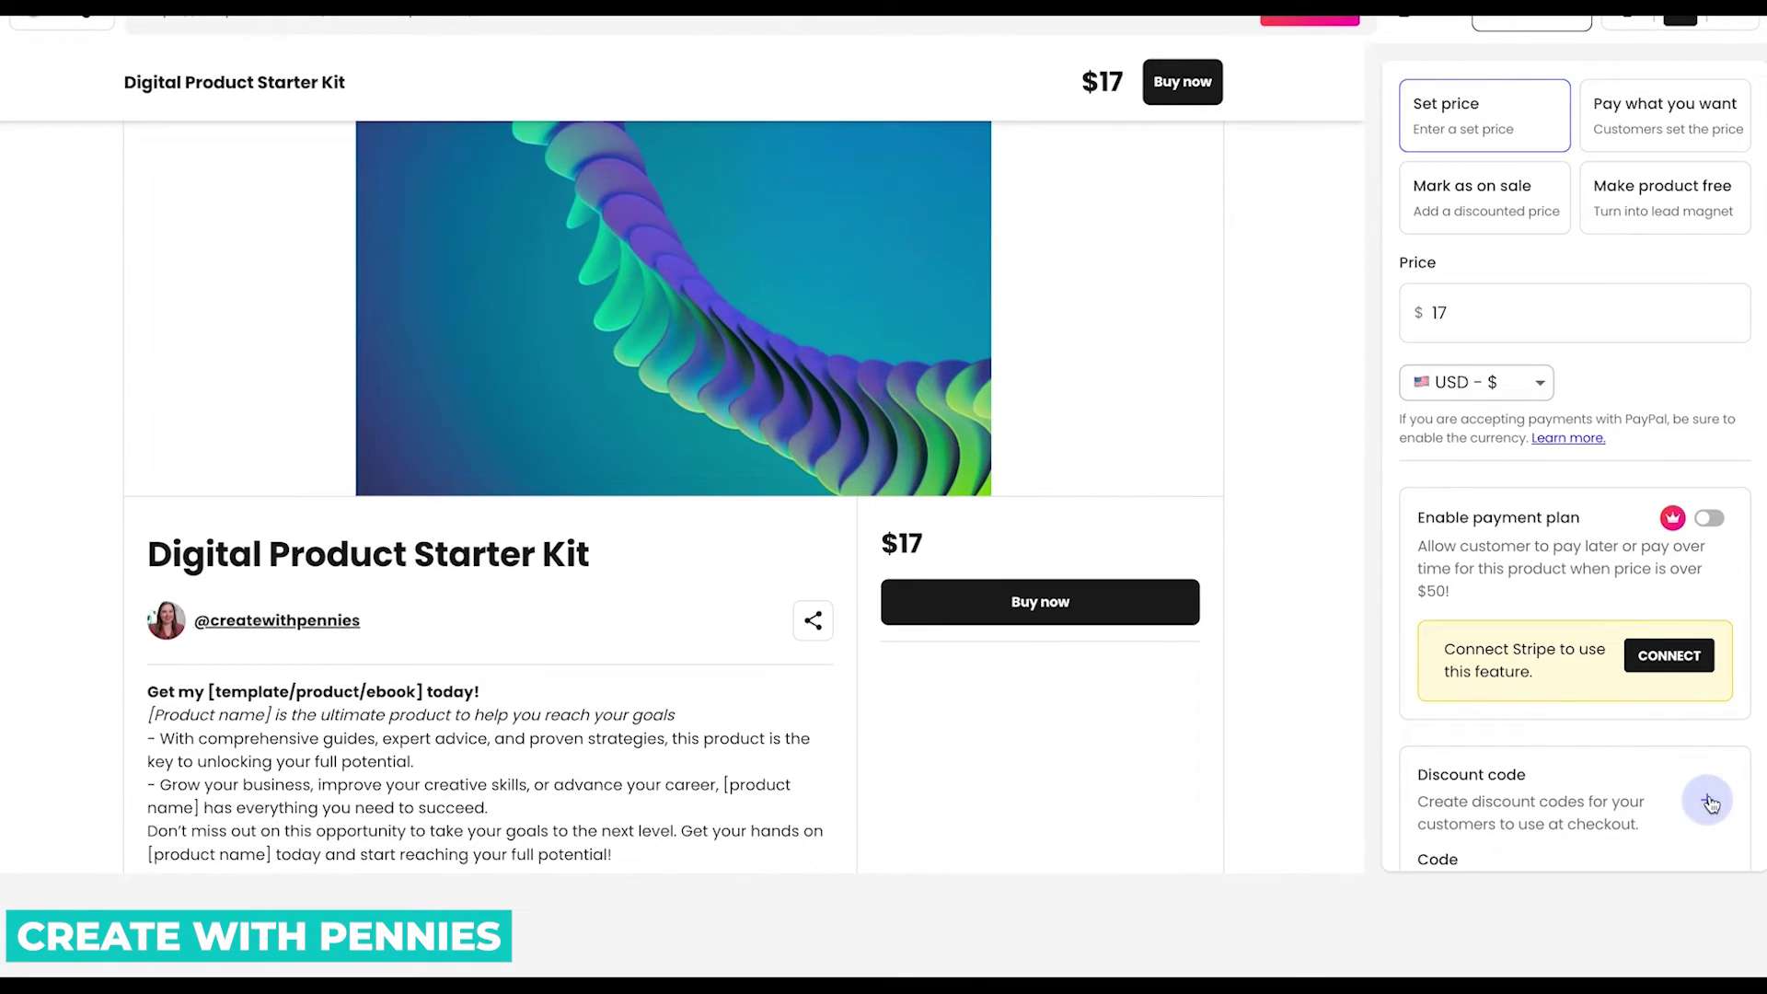
{"action": "scroll", "coordinate": [1610, 736], "scroll_direction": "down", "scroll_amount": 3}
{"action": "left_click", "coordinate": [1507, 643]}
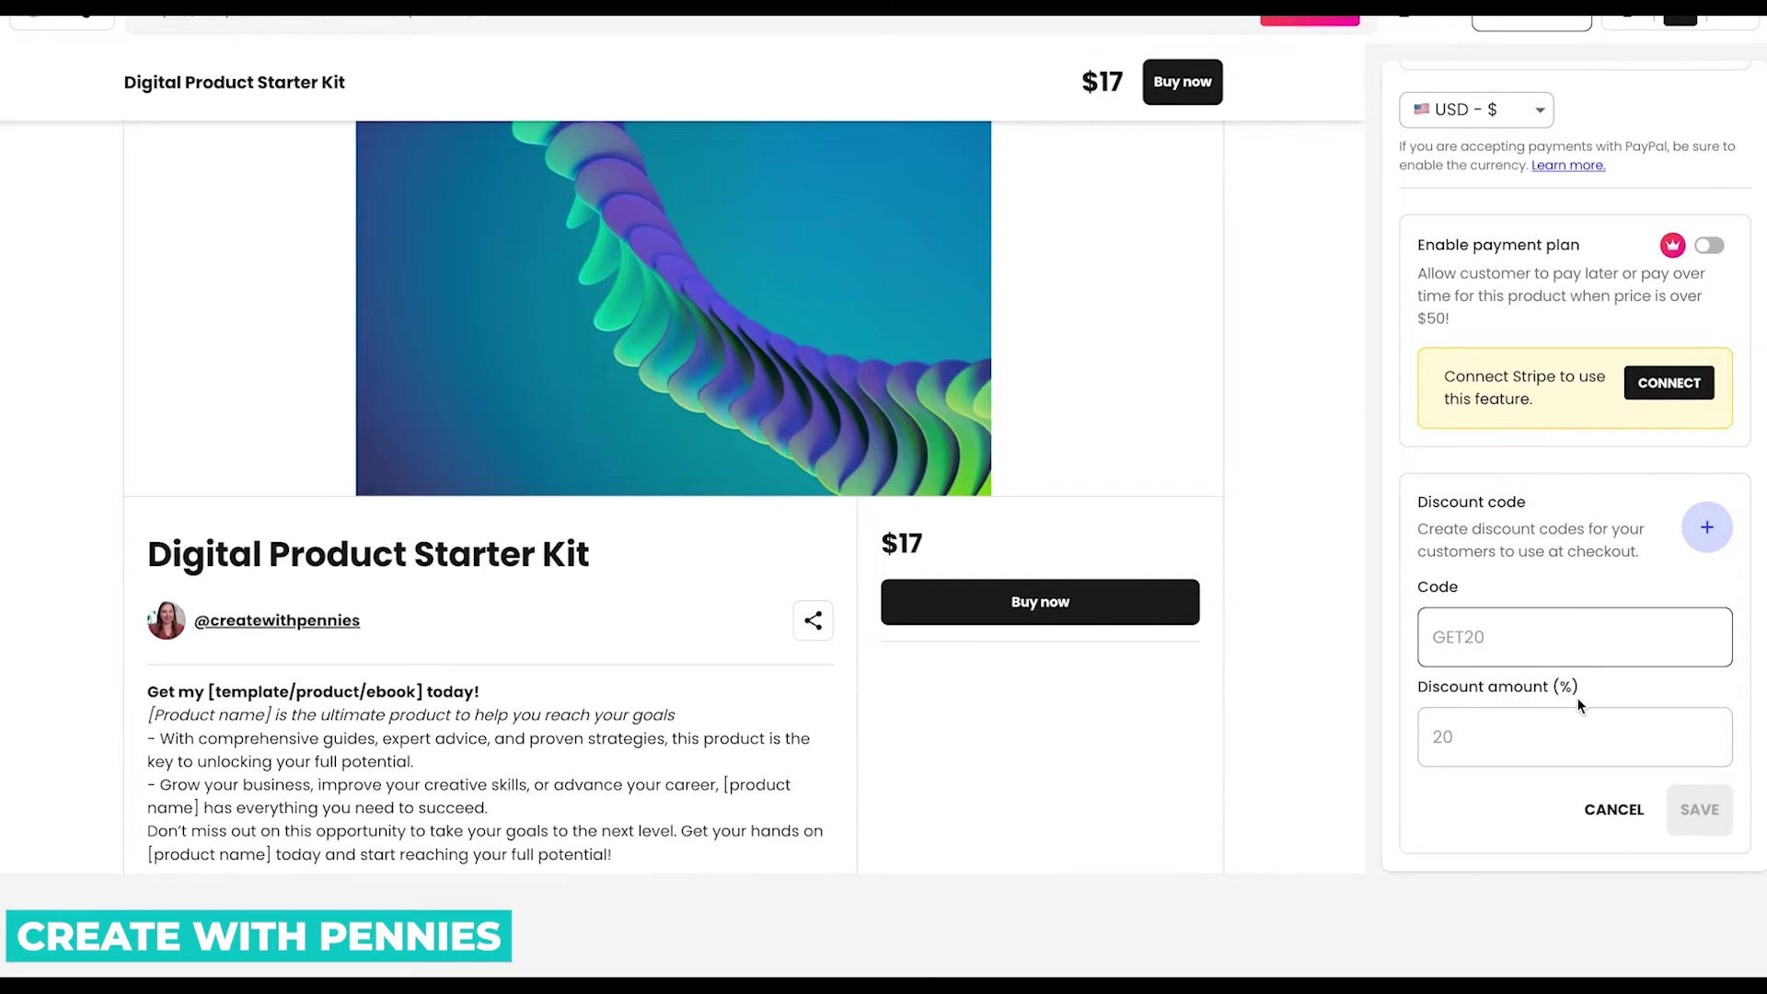
{"action": "type", "text": "GET20"}
{"action": "left_click", "coordinate": [1555, 731]}
{"action": "type", "text": "20"}
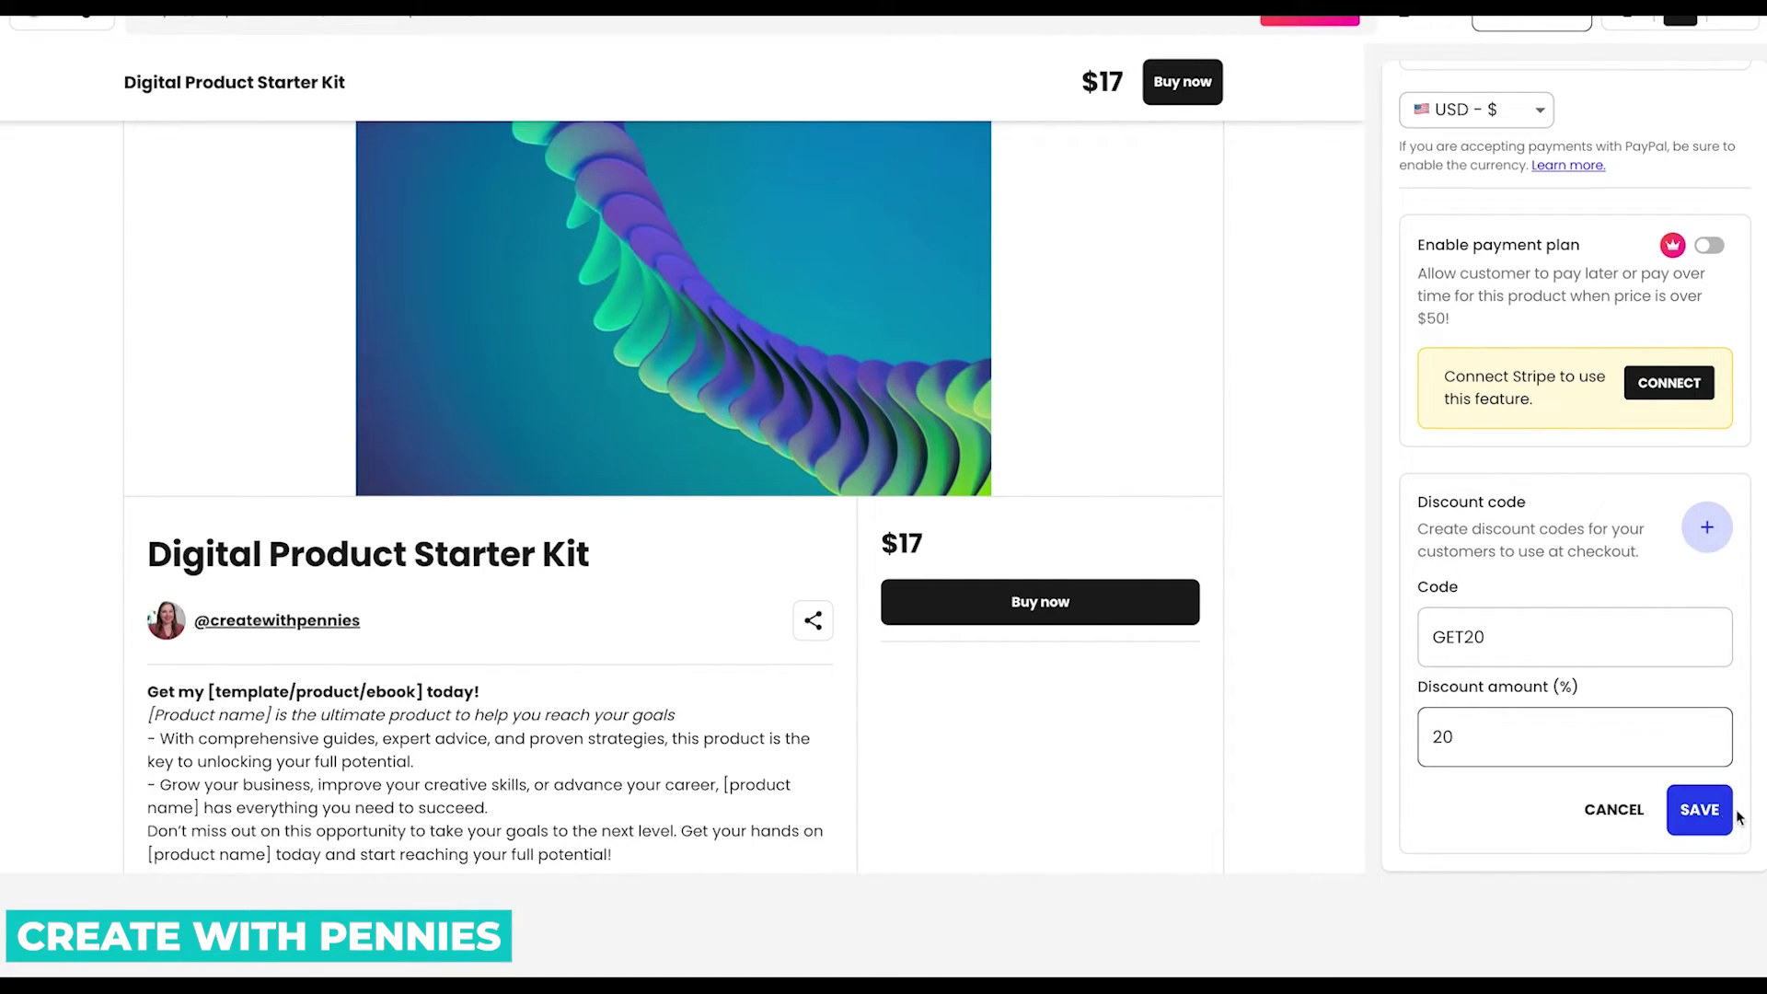
{"action": "left_click", "coordinate": [1699, 809]}
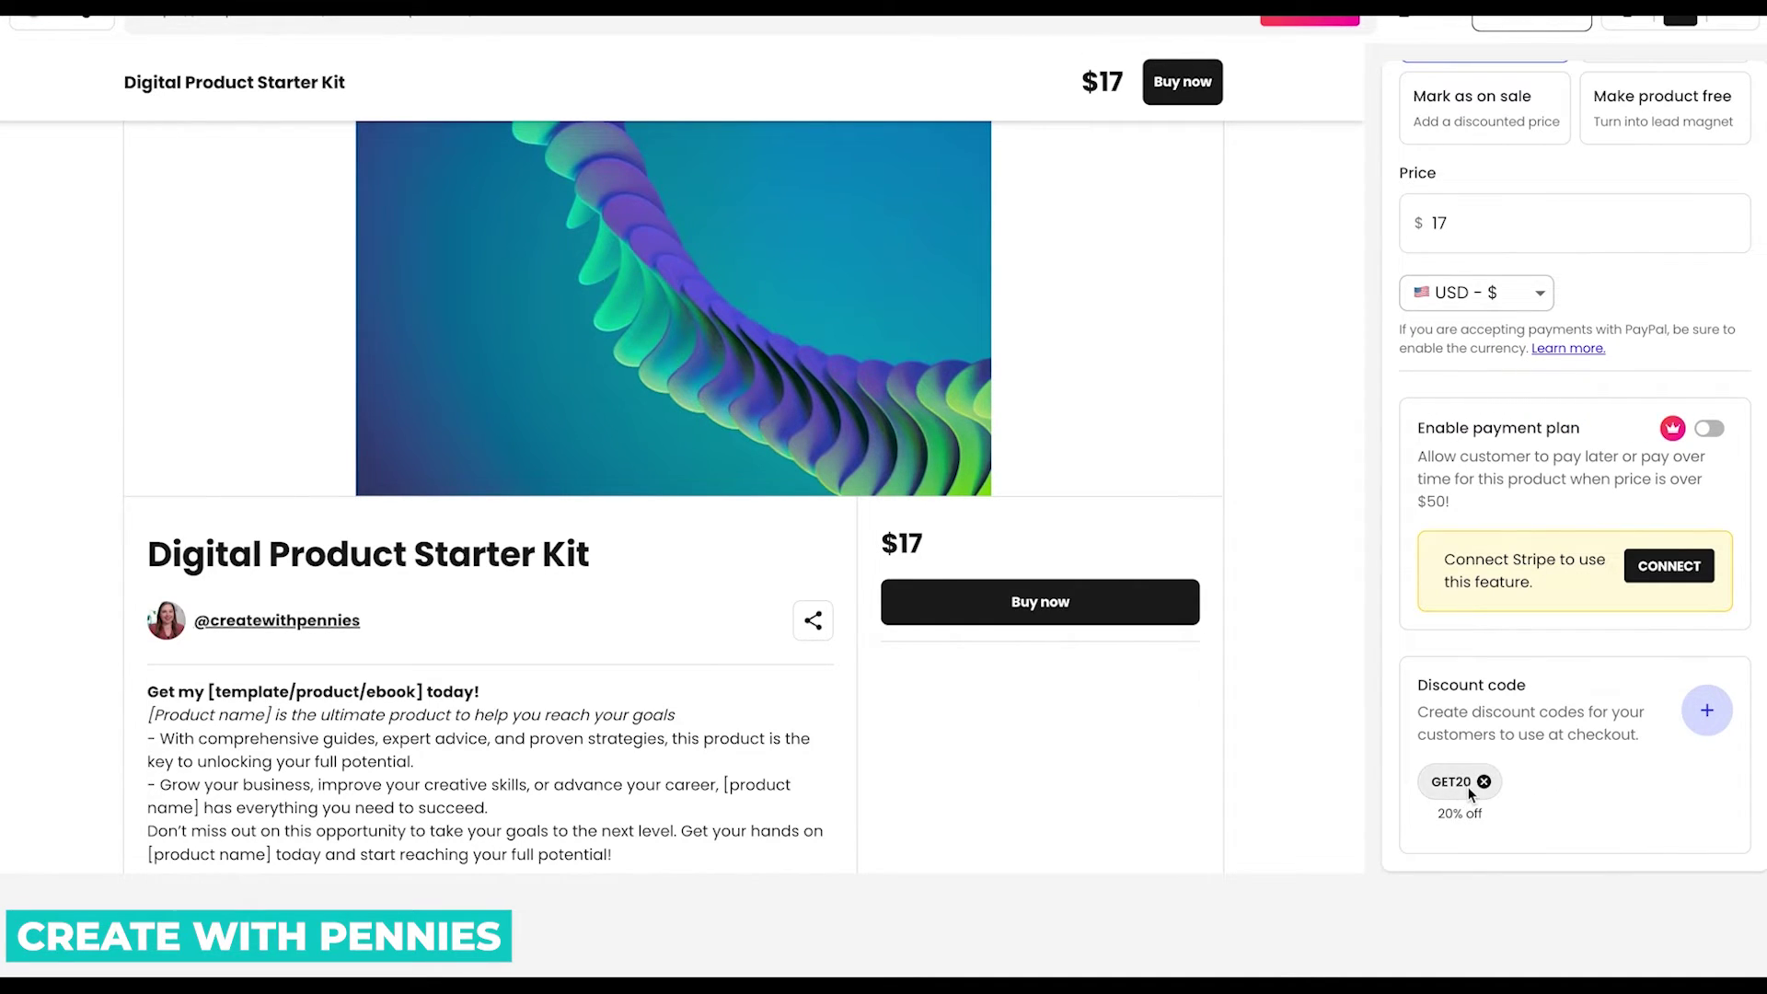
{"action": "scroll", "coordinate": [1578, 674], "scroll_direction": "up", "scroll_amount": 2}
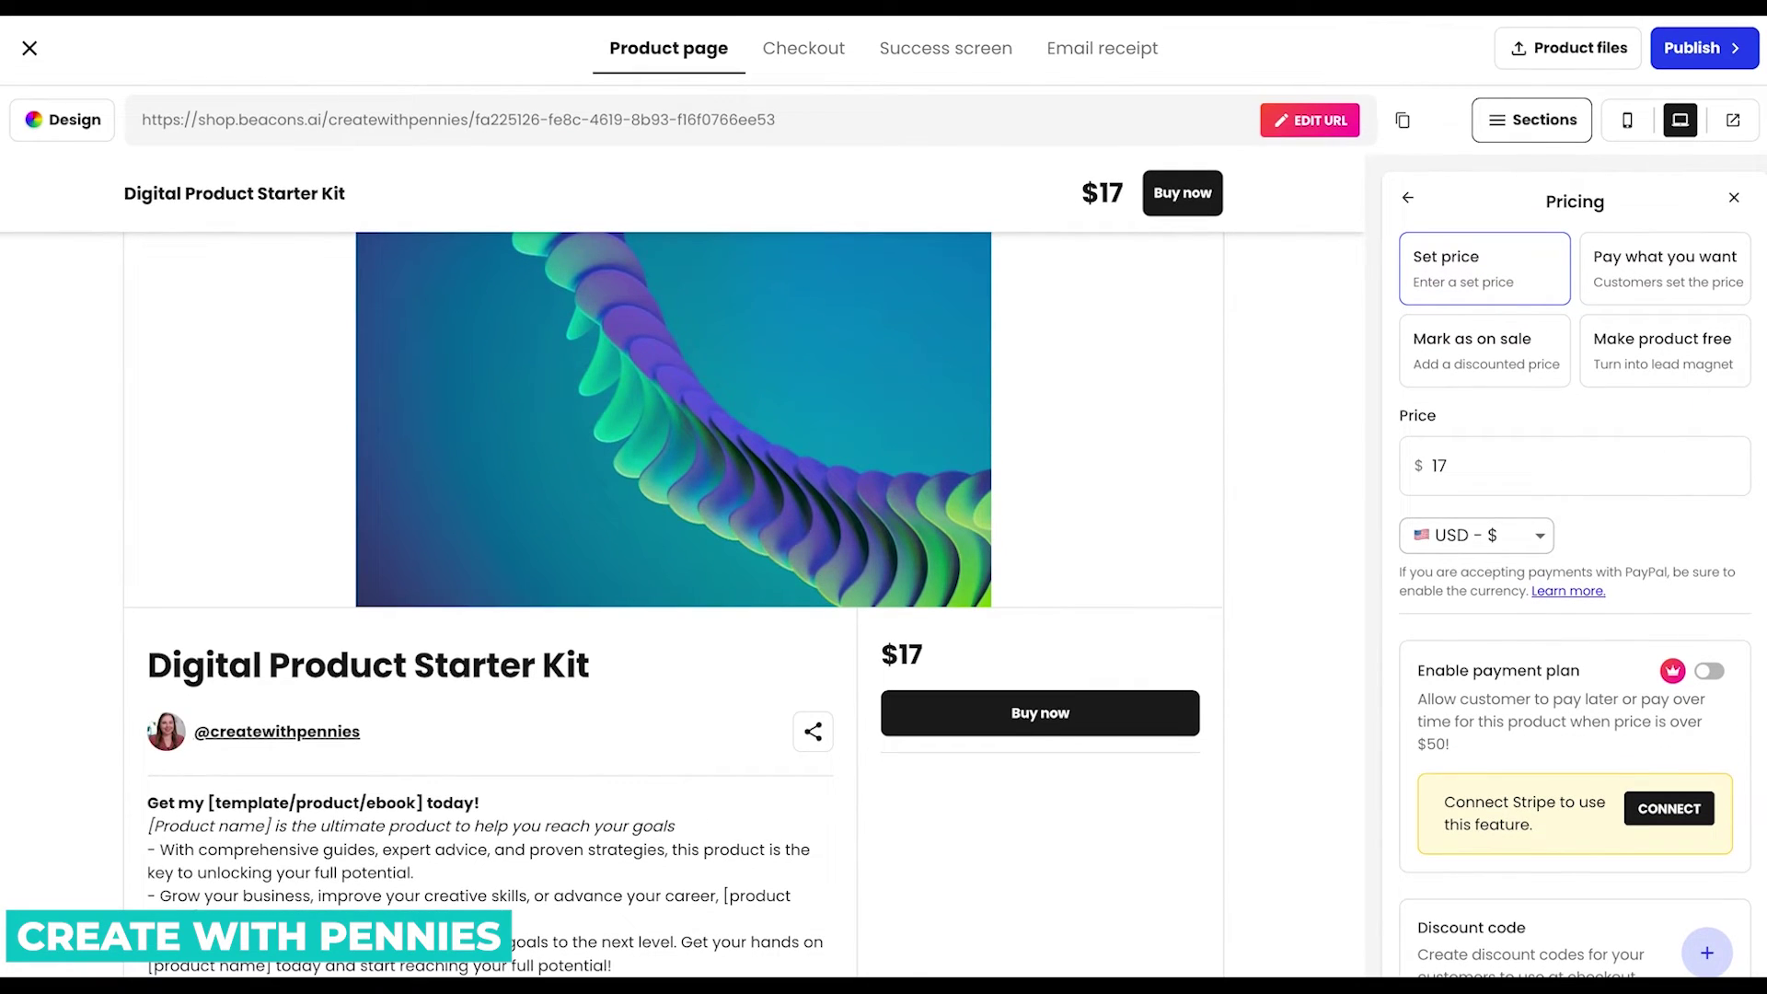
Open the product's Media editor and review the image sources, including AI generation.
{"action": "left_click", "coordinate": [1410, 197]}
{"action": "mouse_move", "coordinate": [749, 442]}
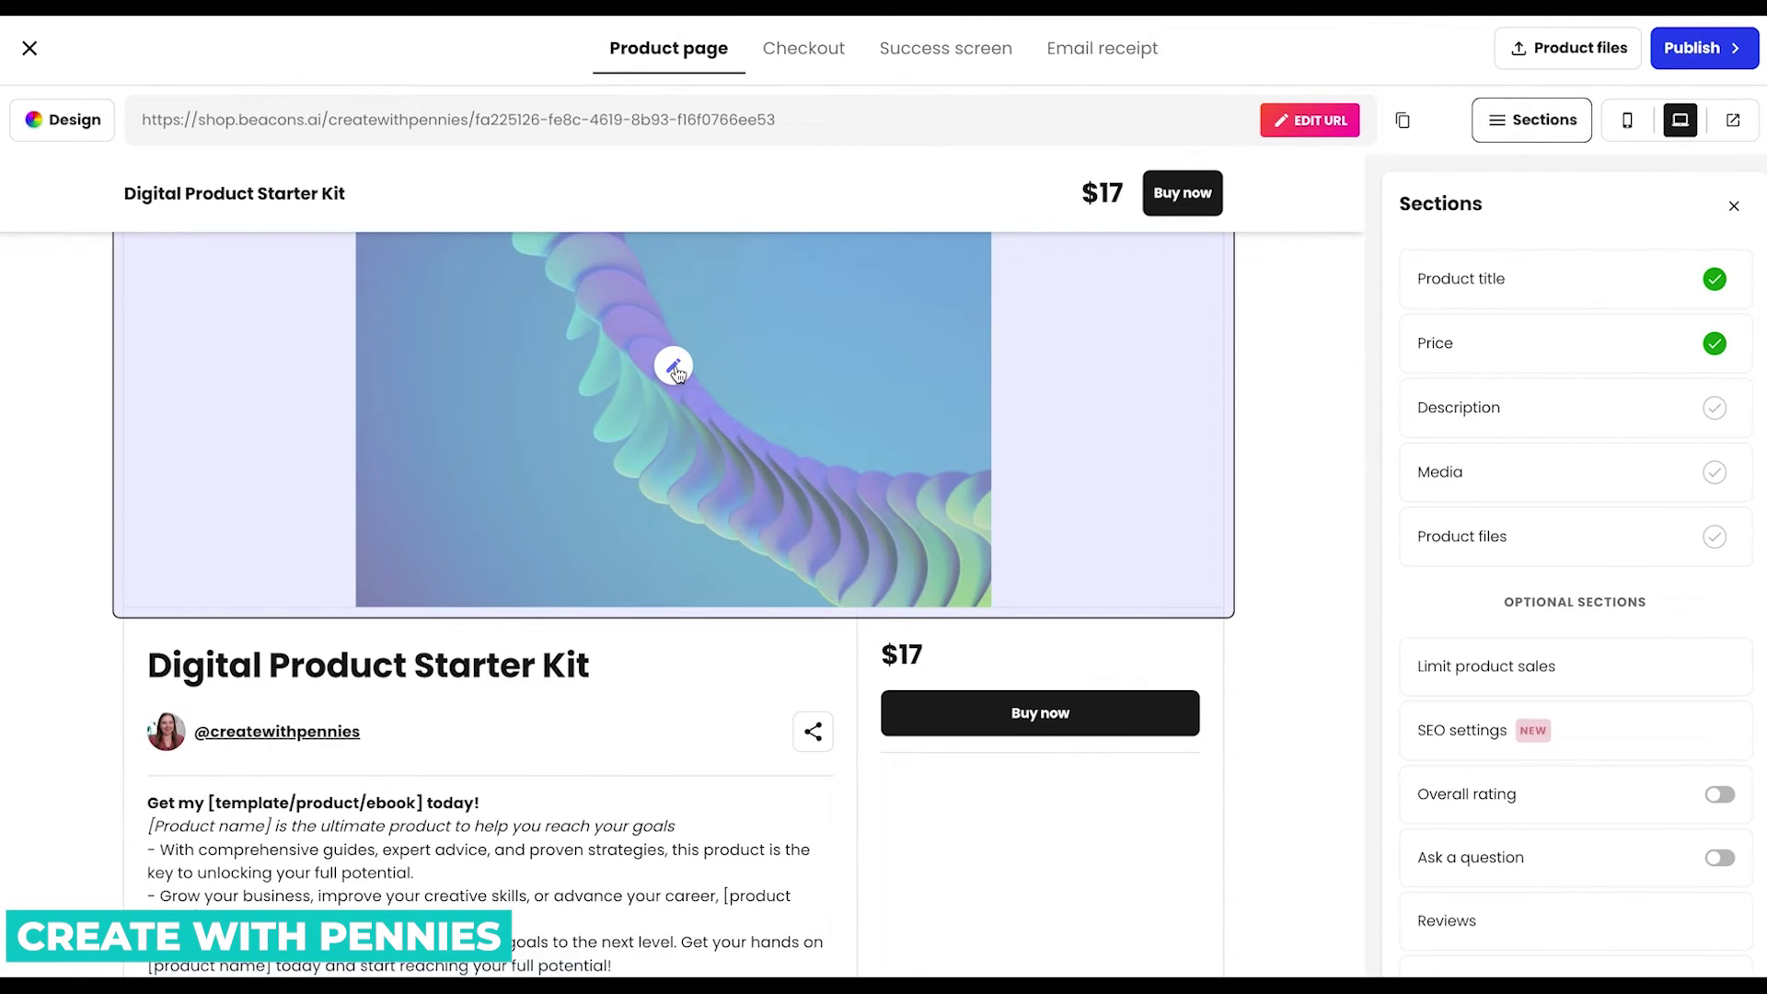
{"action": "scroll", "coordinate": [679, 405], "scroll_direction": "up", "scroll_amount": 1}
{"action": "left_click", "coordinate": [673, 493]}
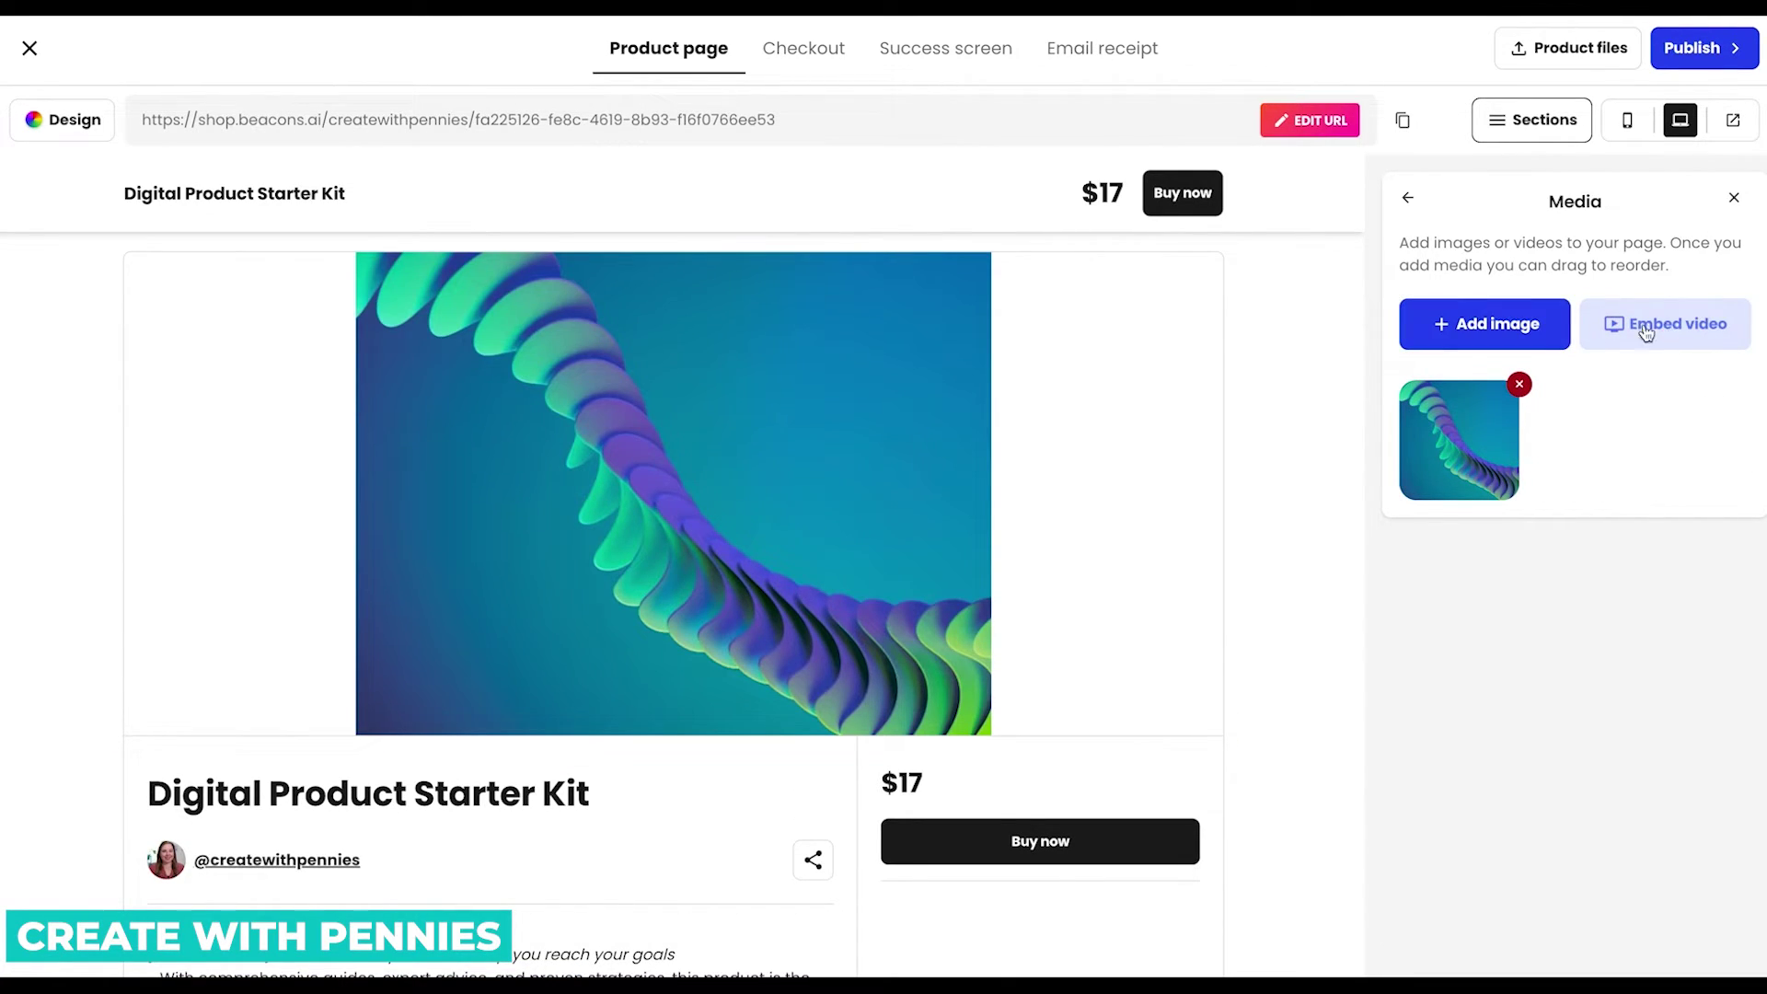
{"action": "left_click", "coordinate": [1514, 330]}
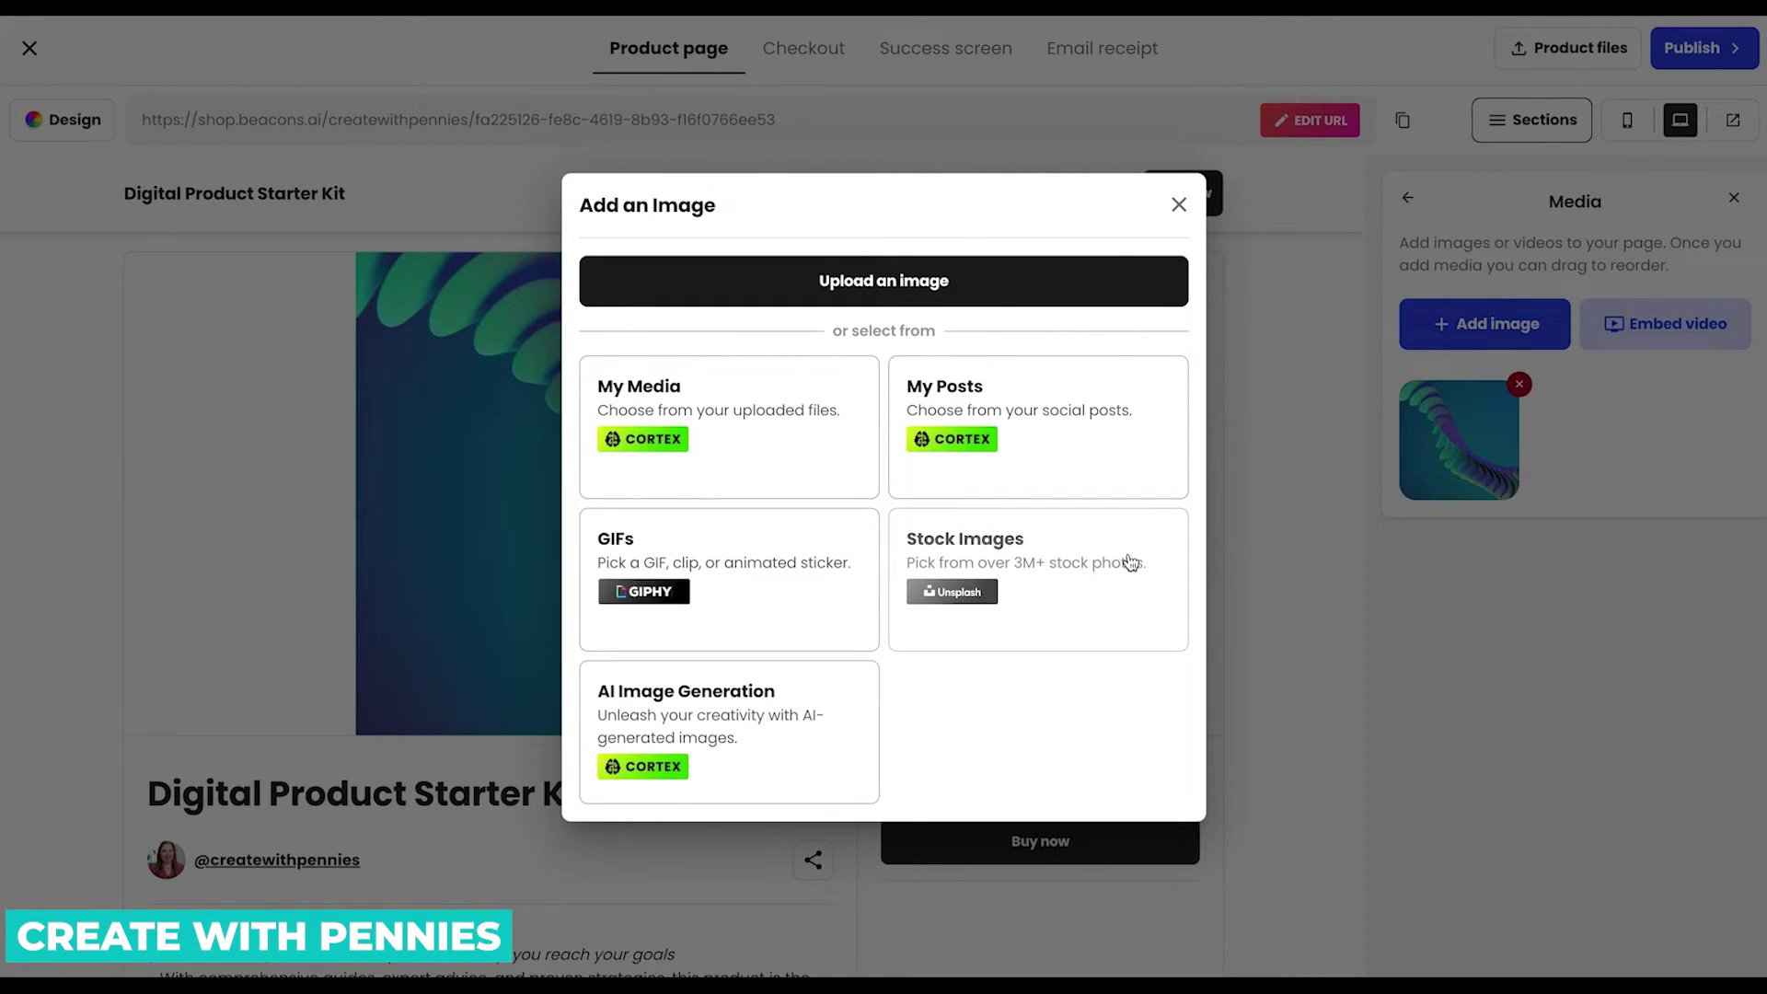
{"action": "left_click", "coordinate": [779, 740]}
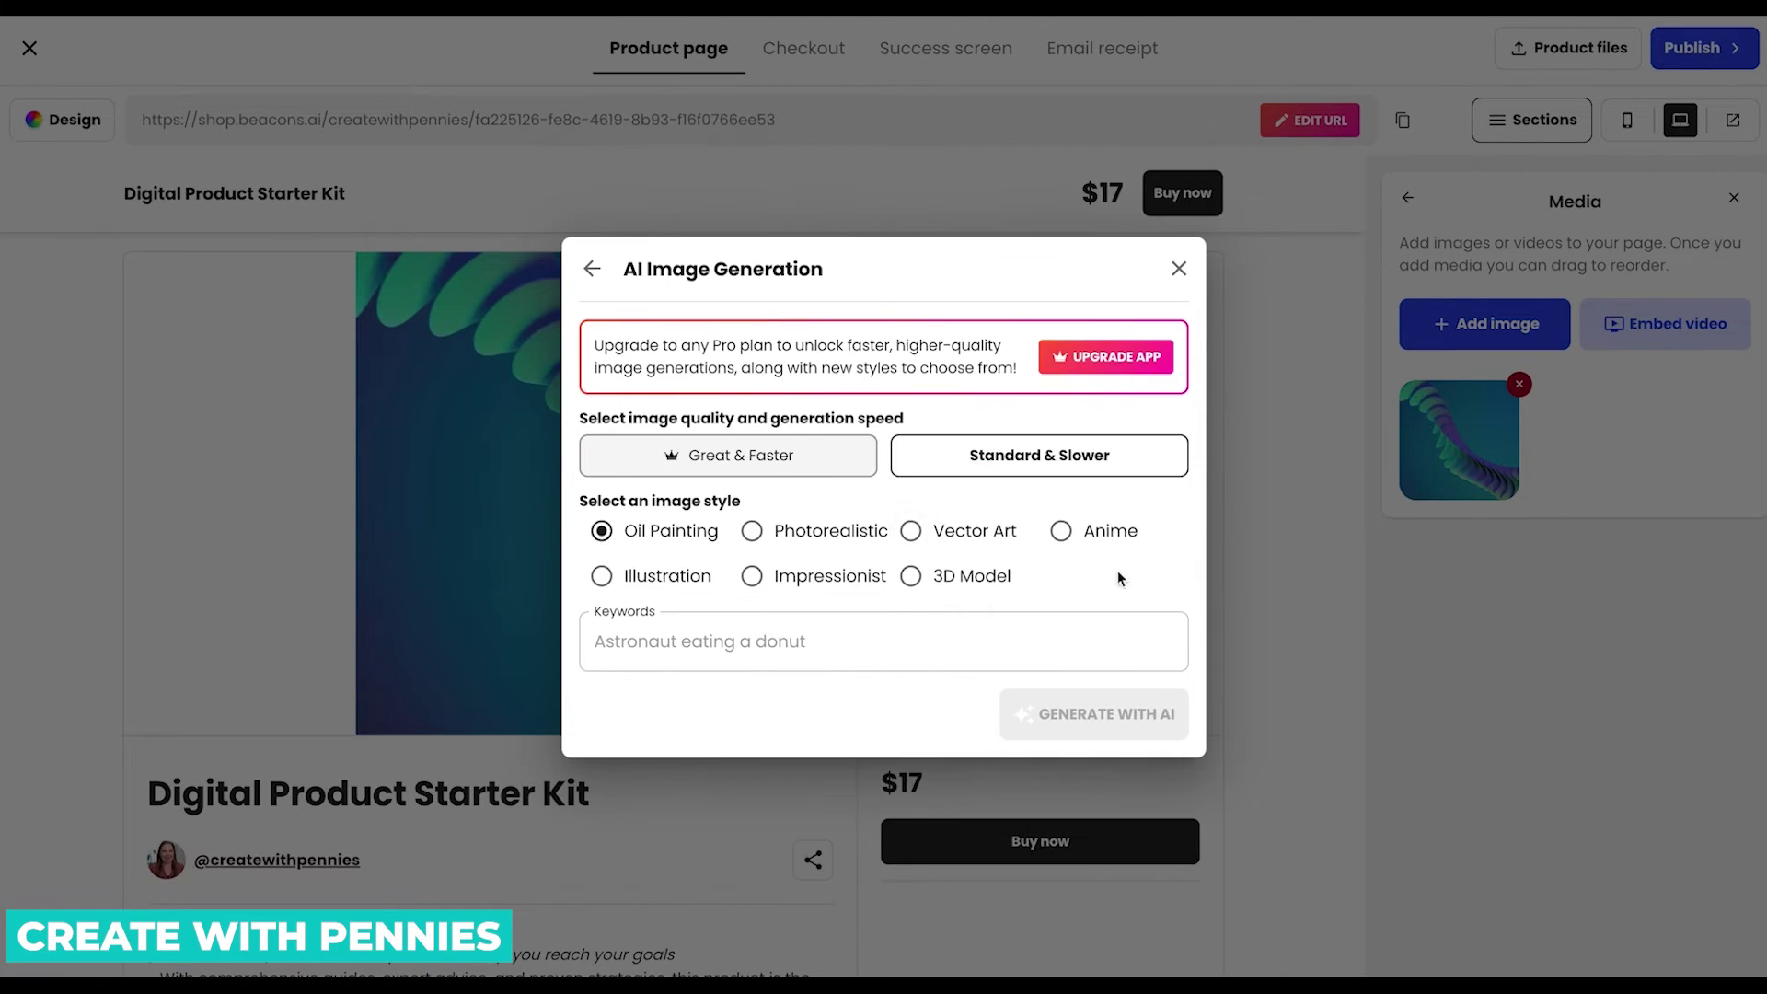
{"action": "left_click", "coordinate": [591, 269]}
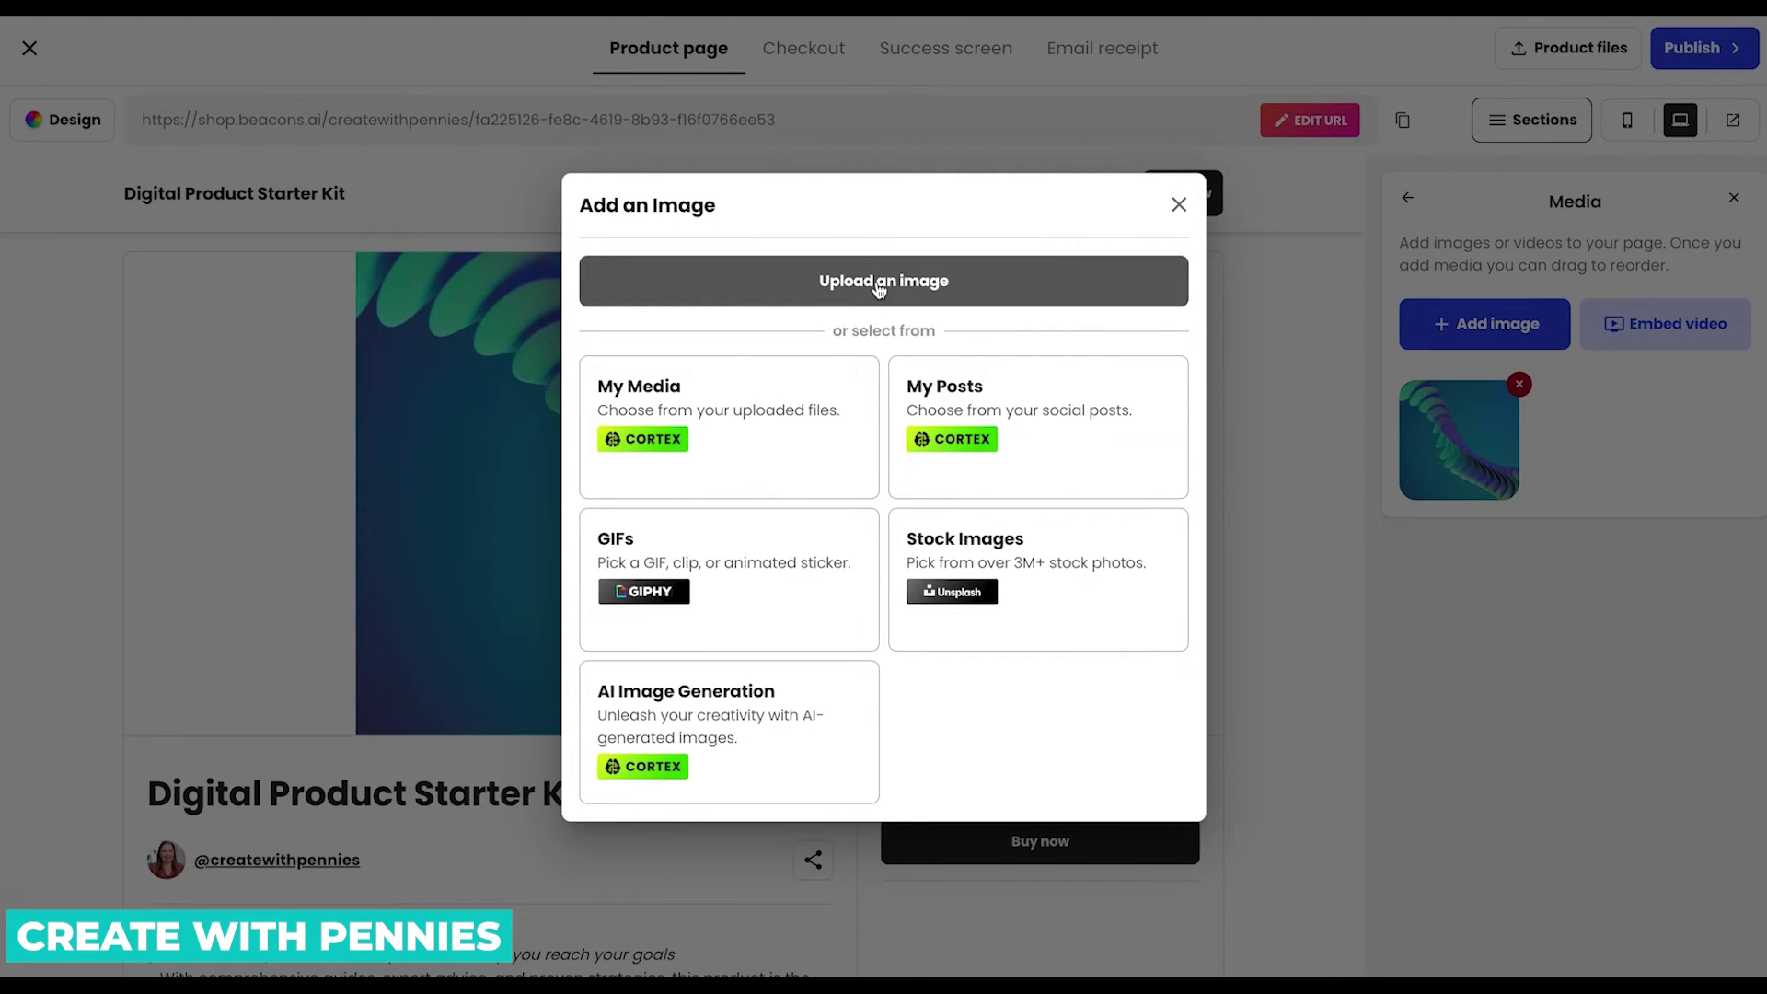
Upload the starter kit cover from Downloads with a 1:1 crop and delete the old image.
{"action": "left_click", "coordinate": [879, 285]}
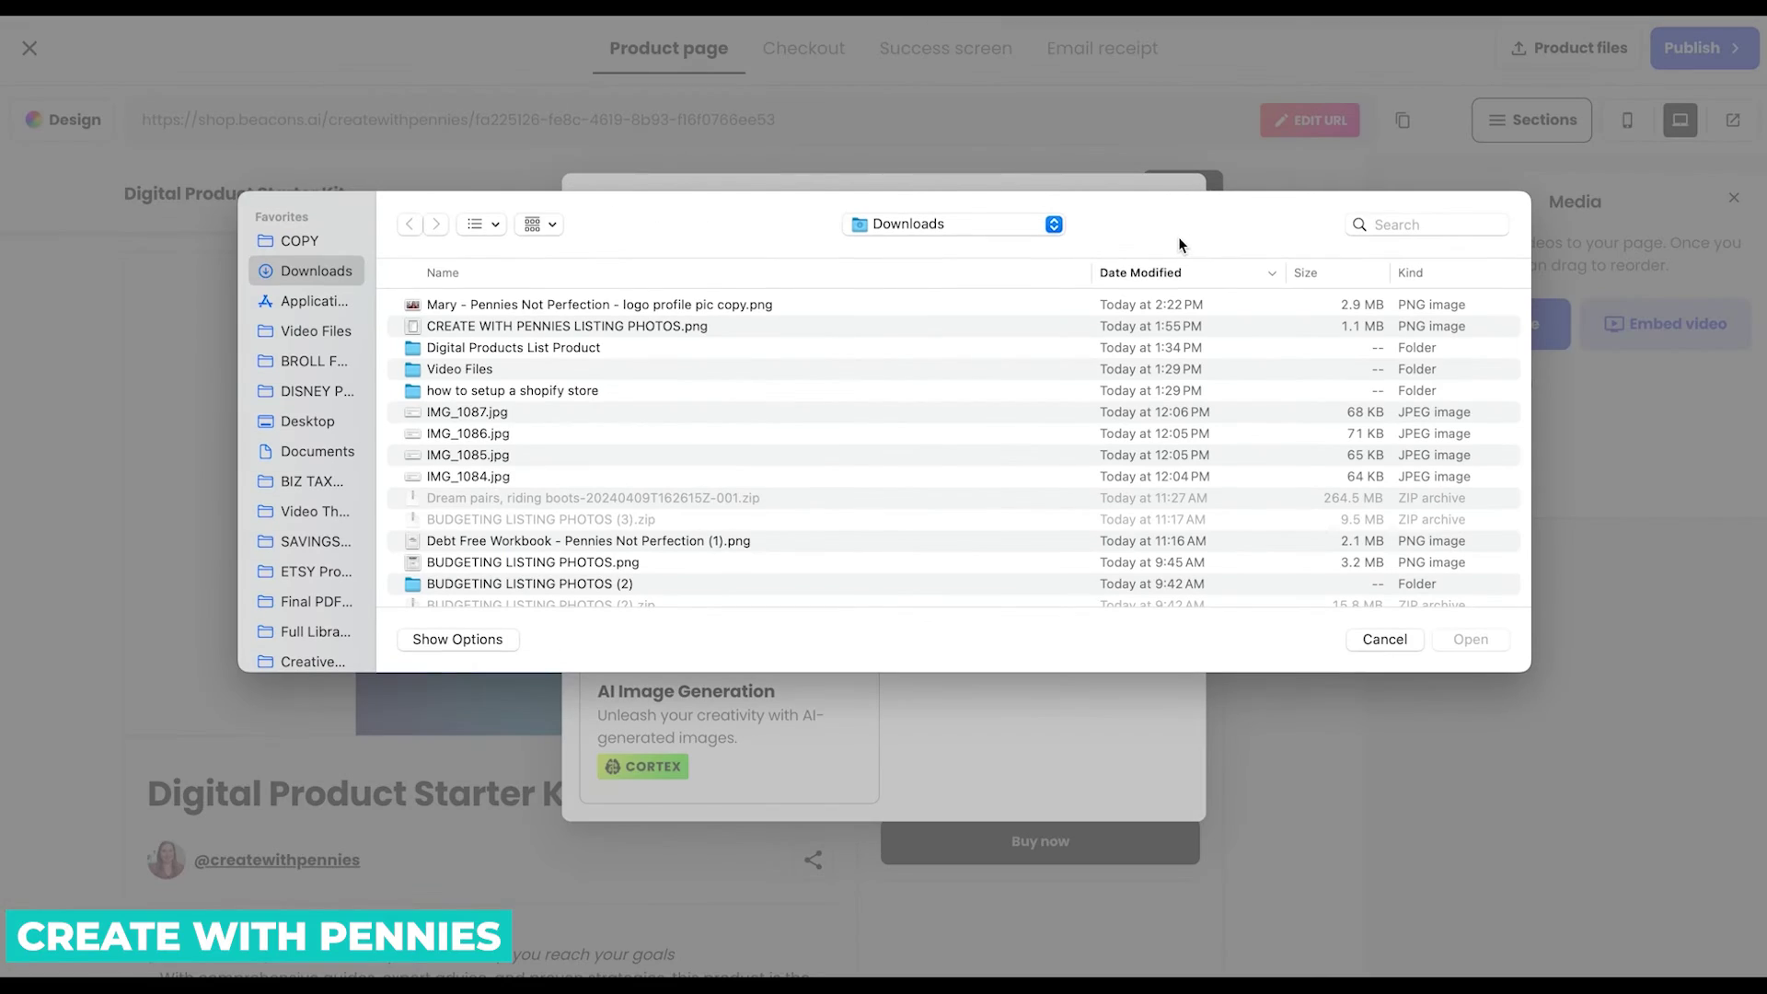
{"action": "left_click", "coordinate": [1388, 227]}
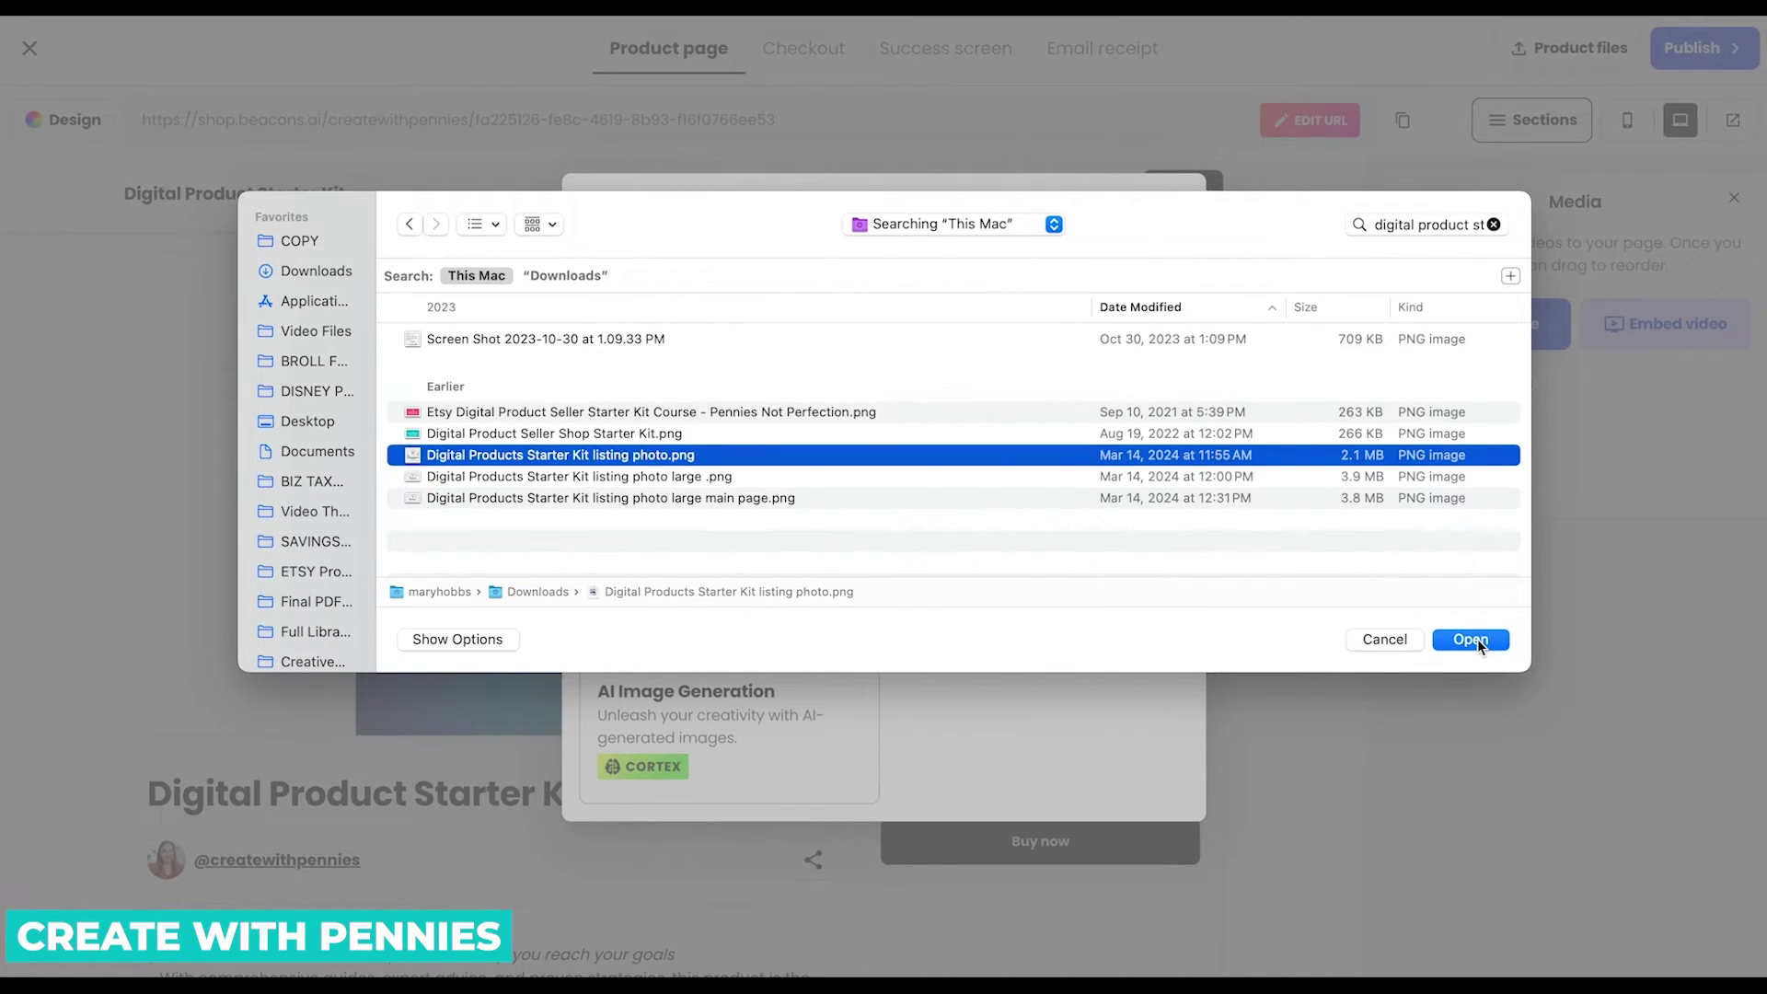
{"action": "left_click", "coordinate": [1477, 638]}
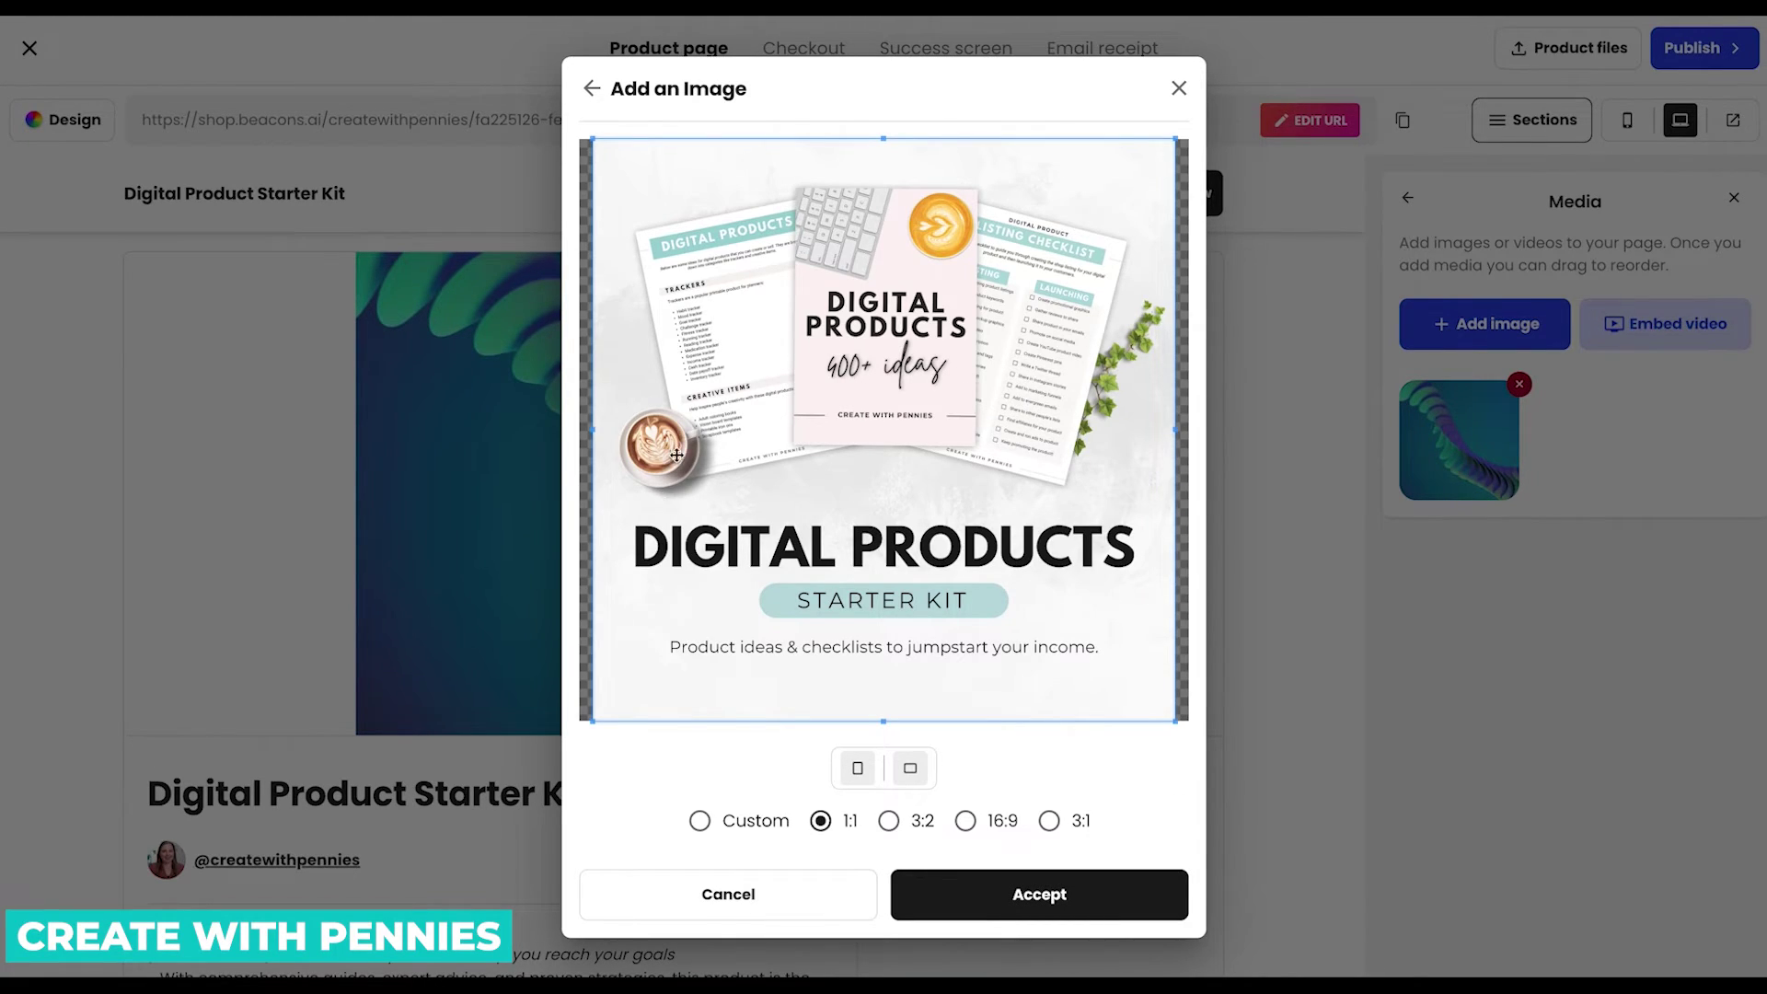
{"action": "left_click", "coordinate": [1140, 904]}
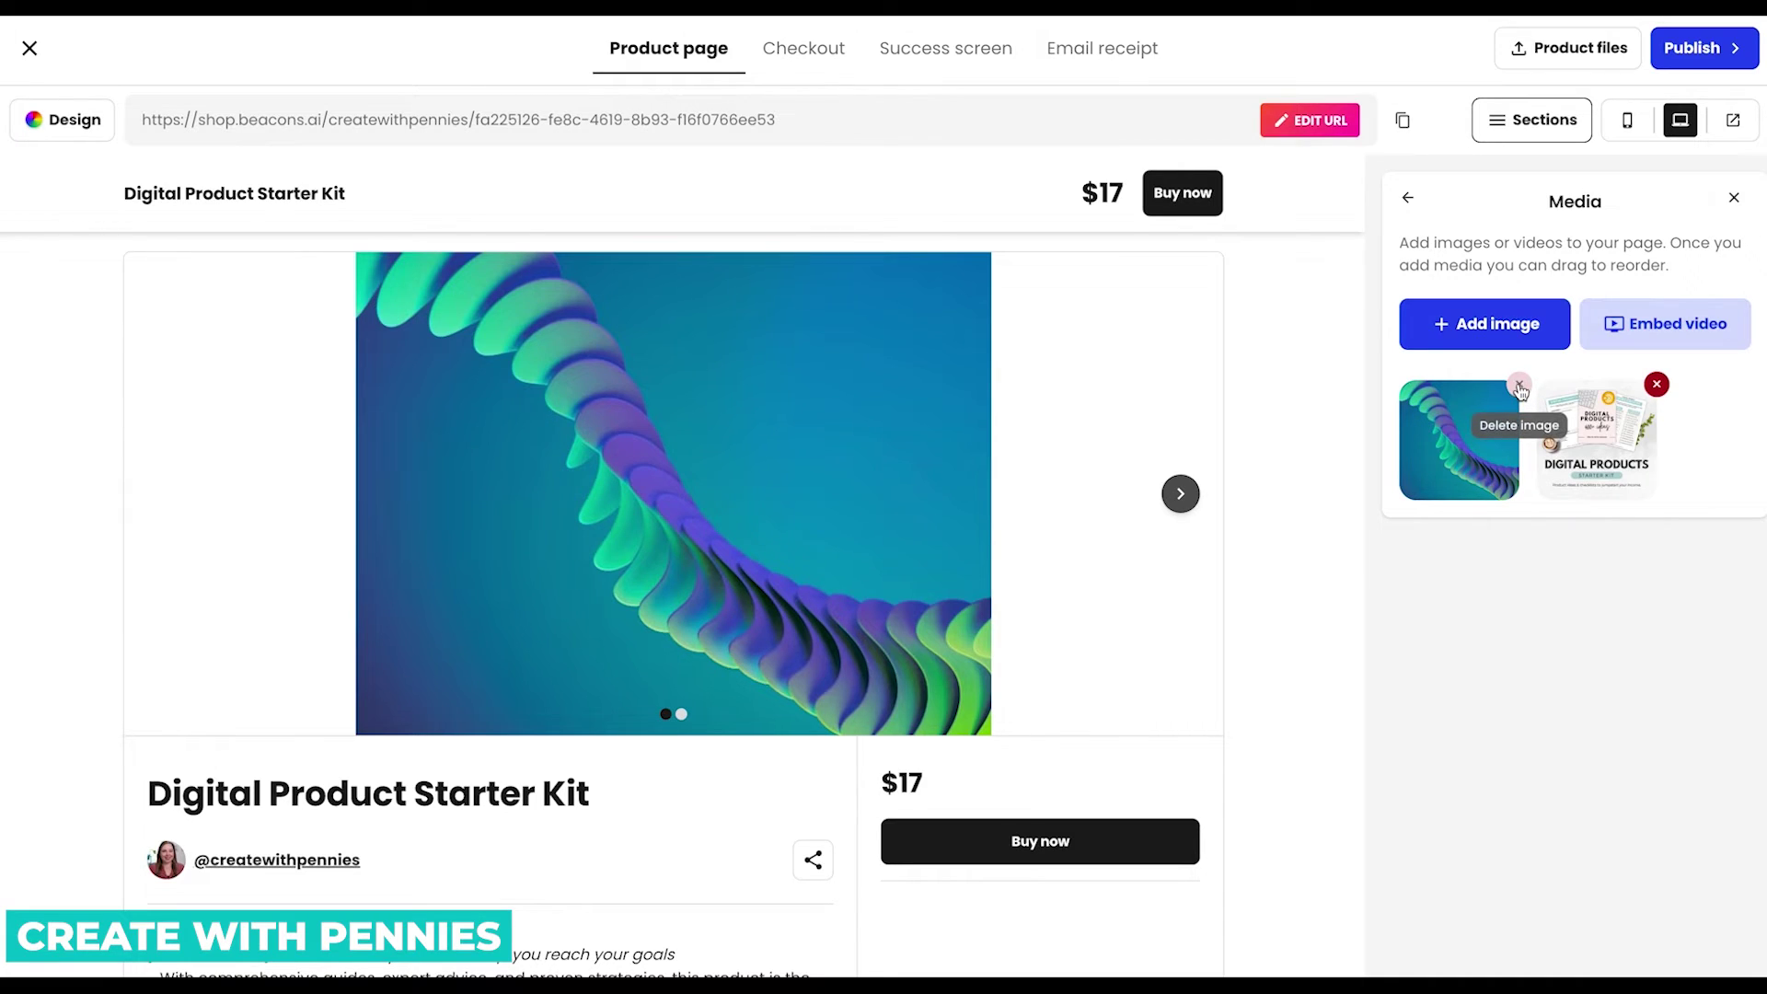
{"action": "left_click", "coordinate": [1519, 386]}
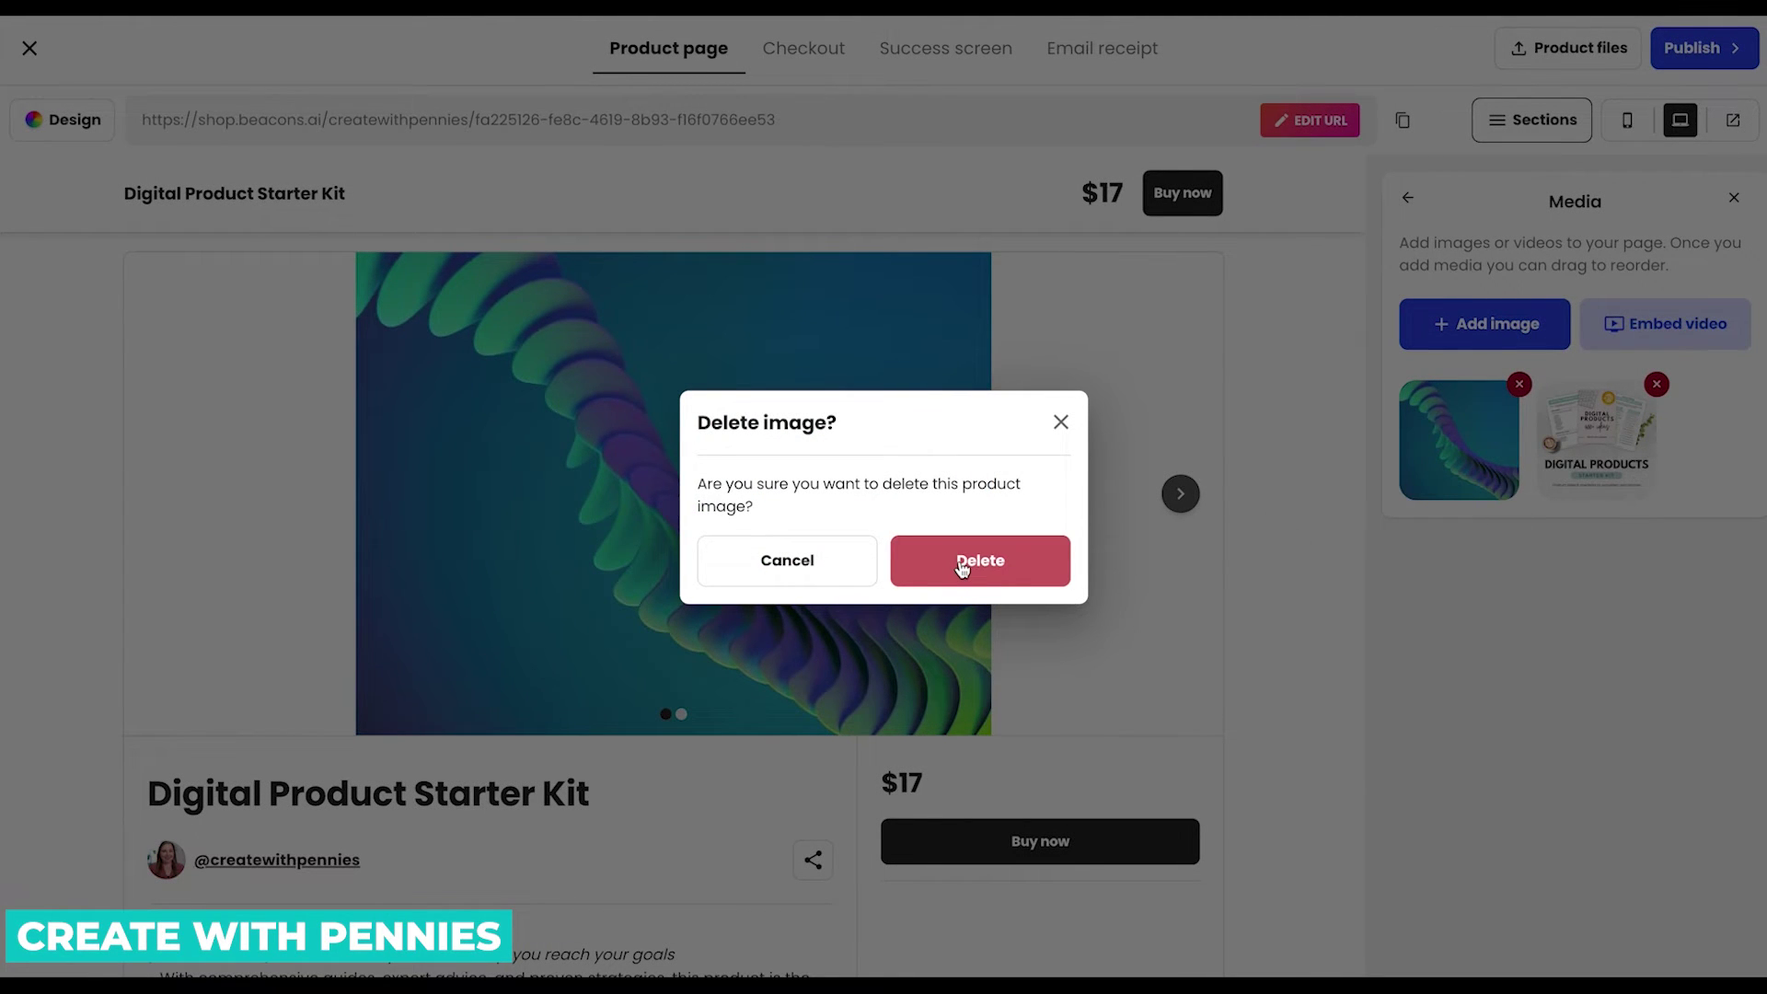
{"action": "left_click", "coordinate": [961, 565]}
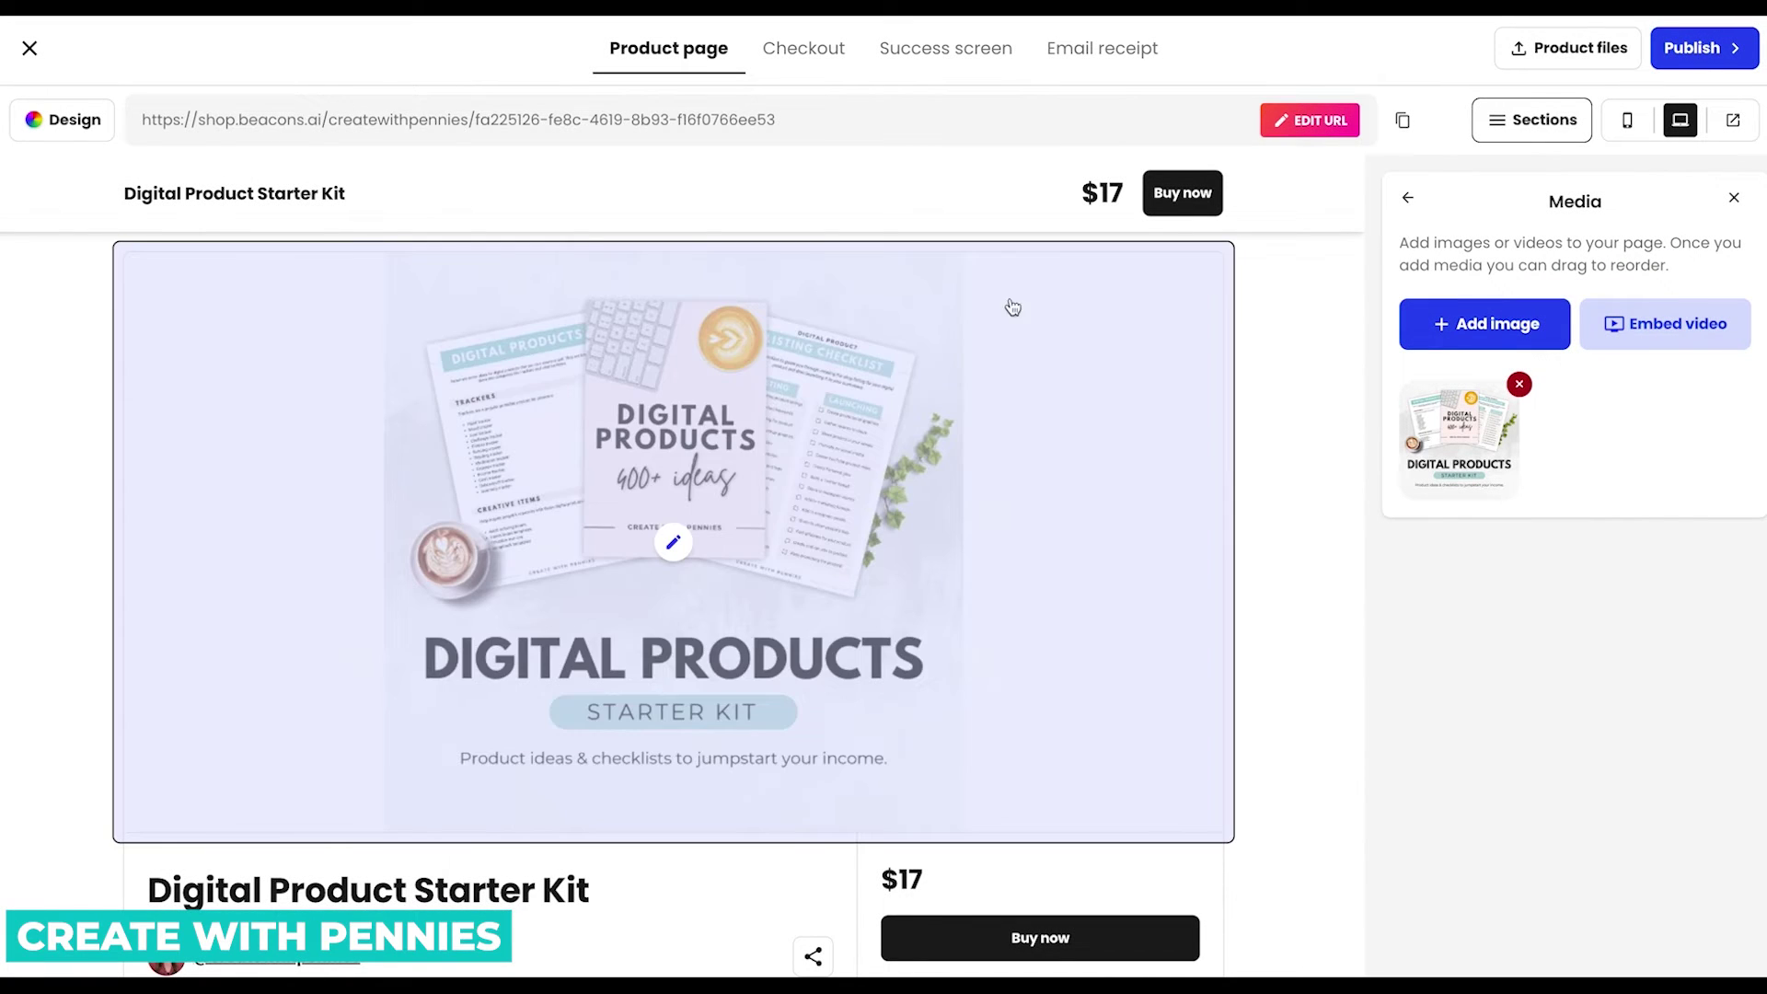
Paste the prepared description over the placeholder and bold its opening sentence.
{"action": "scroll", "coordinate": [1482, 676], "scroll_direction": "down", "scroll_amount": 1}
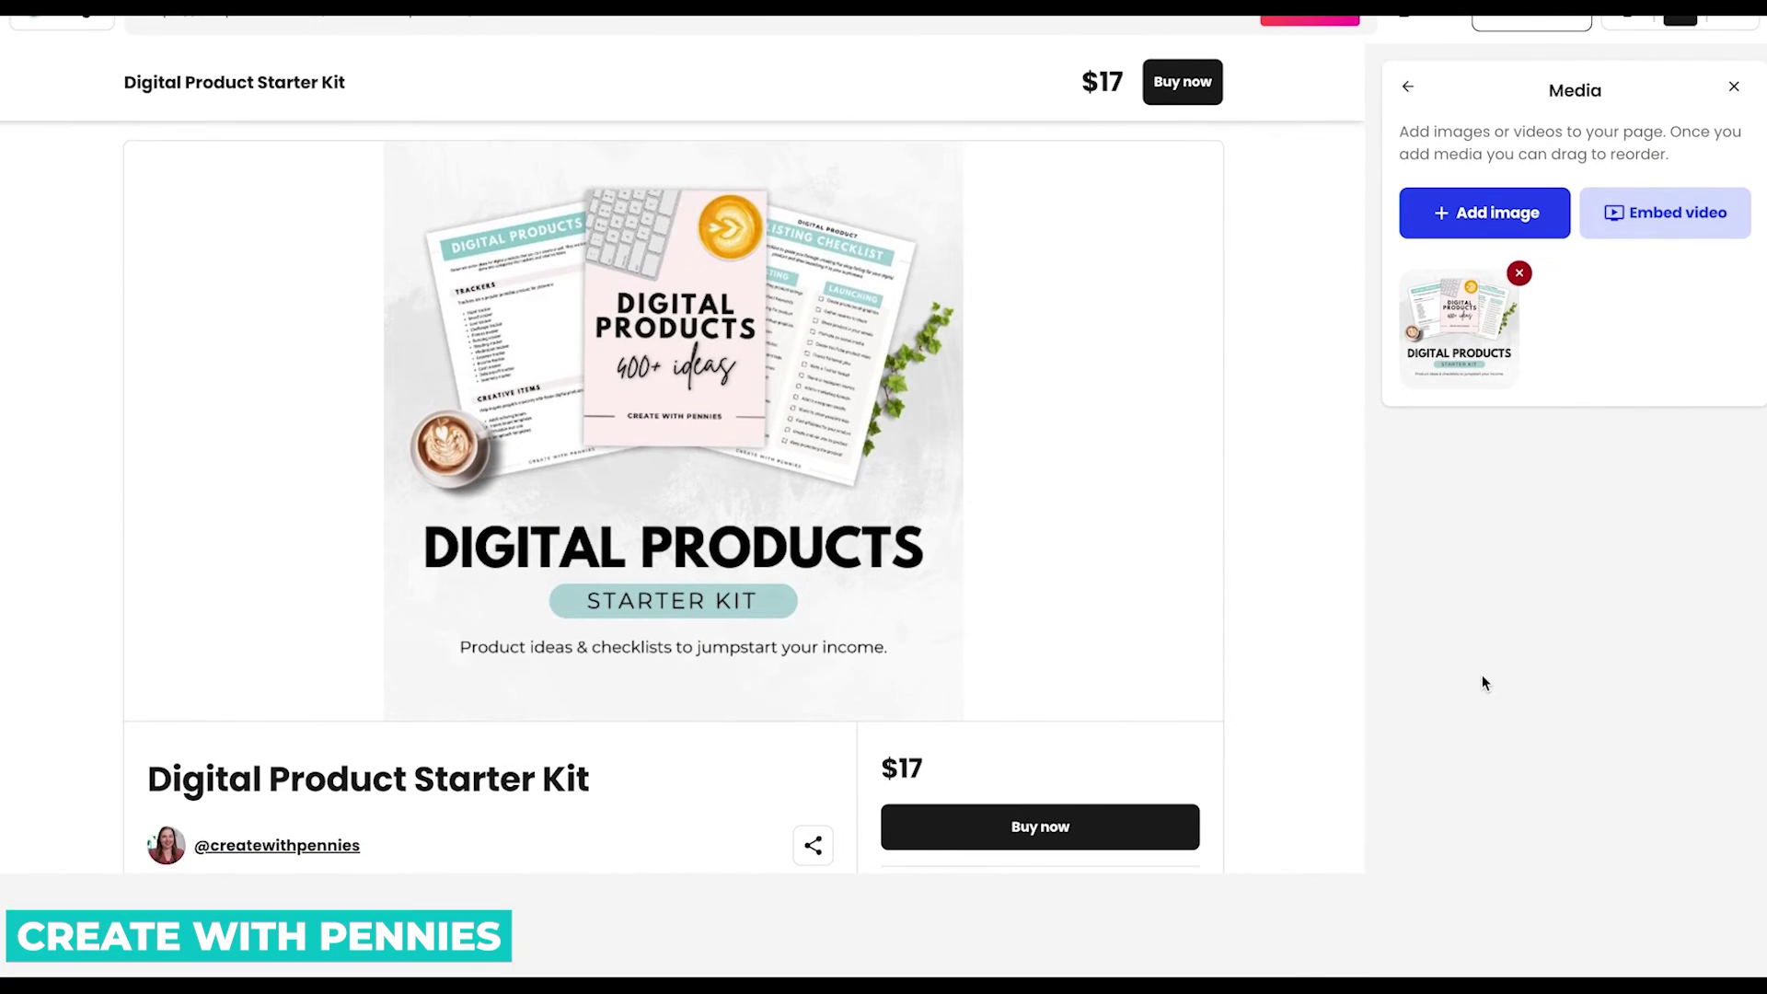
{"action": "scroll", "coordinate": [1274, 665], "scroll_direction": "down", "scroll_amount": 3}
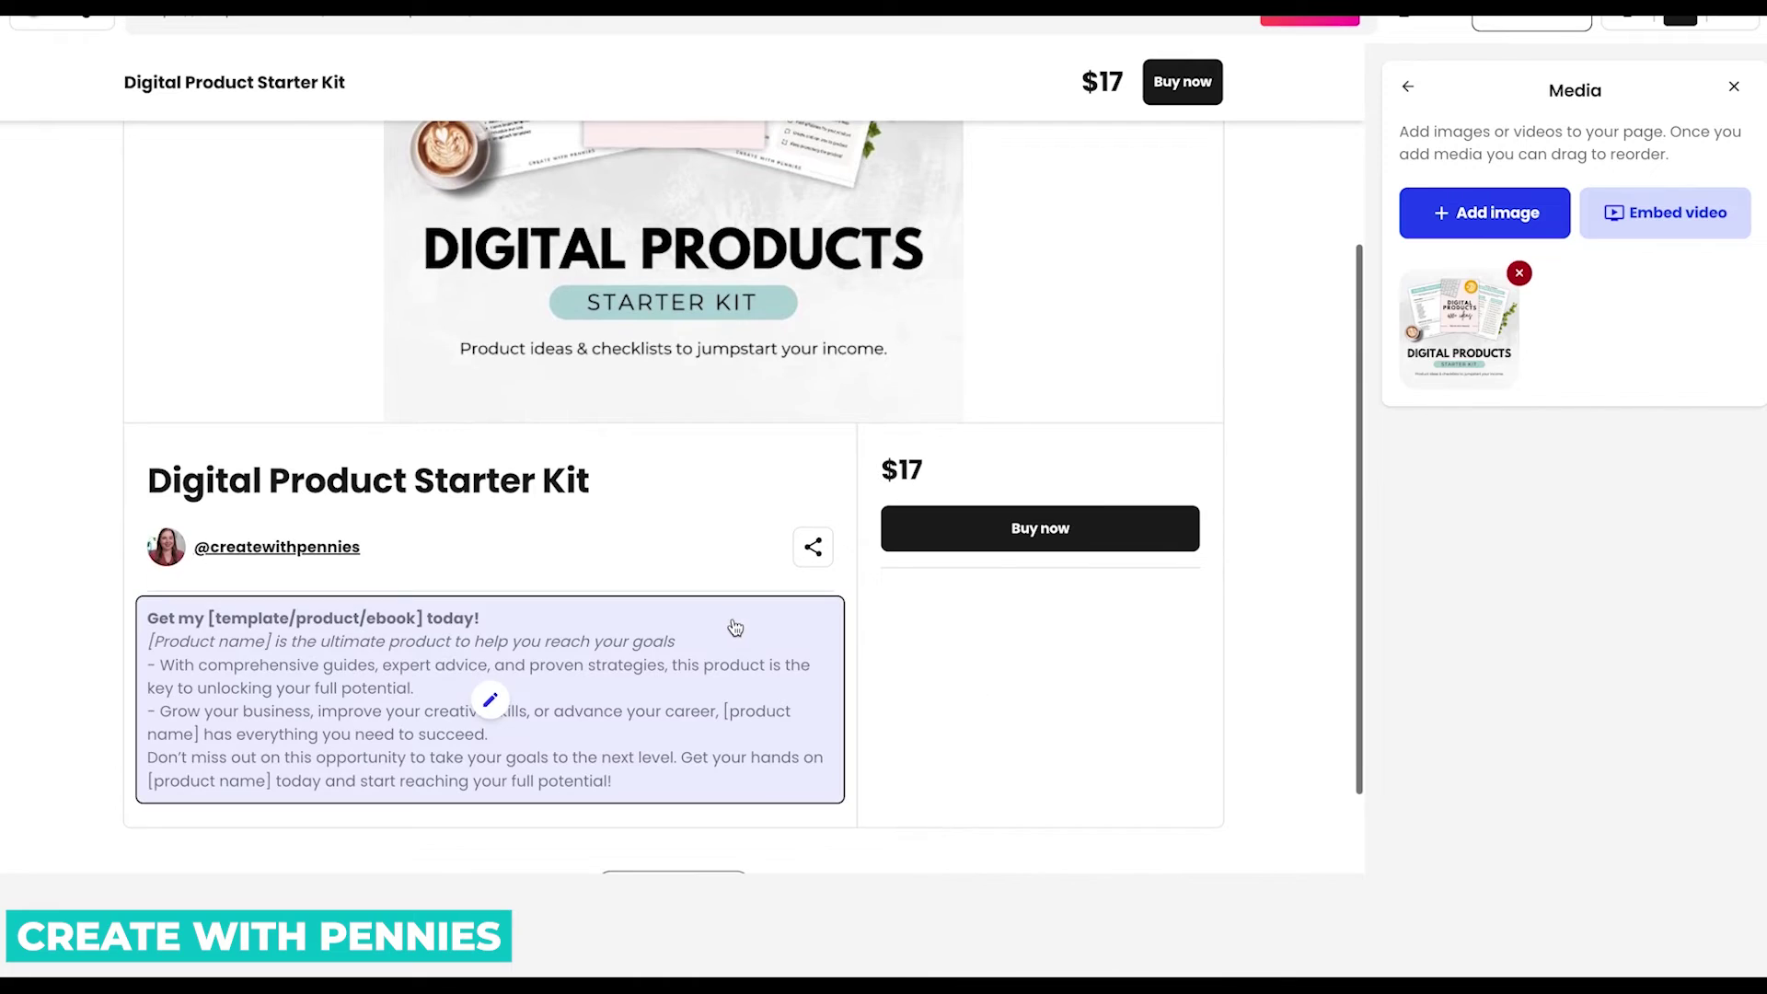
{"action": "left_click", "coordinate": [491, 701]}
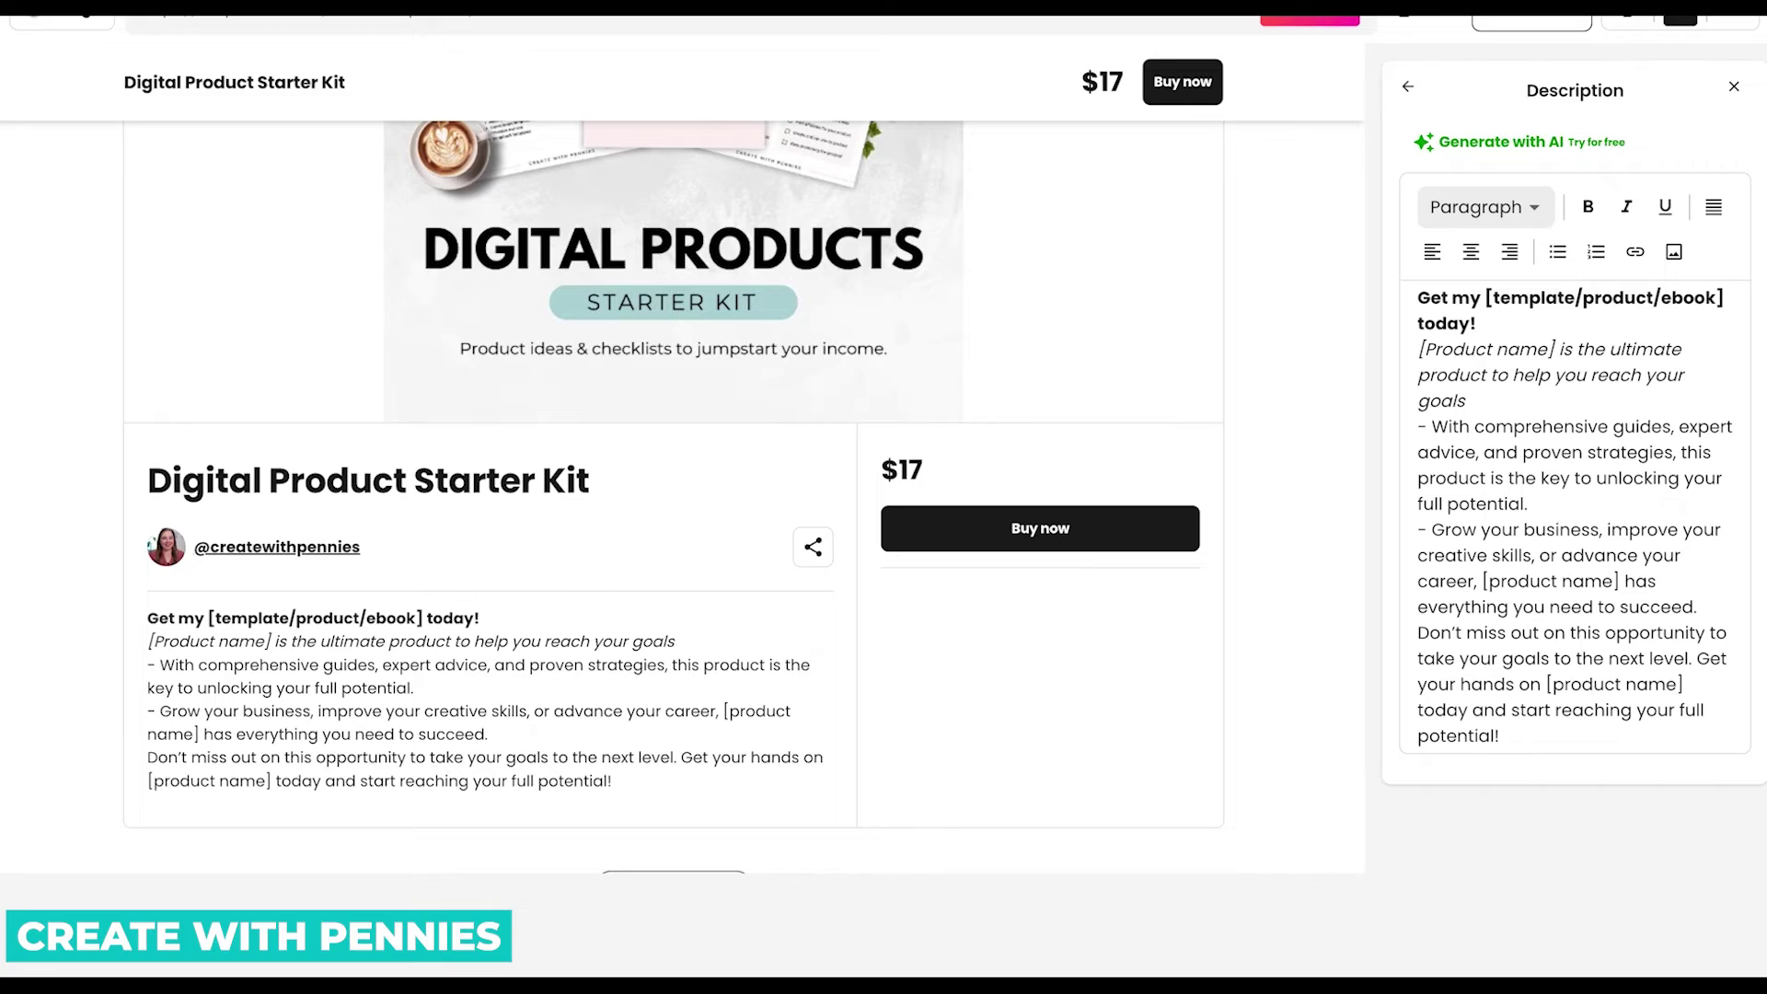
{"action": "left_click_drag", "start_coordinate": [1653, 738], "coordinate": [1394, 285]}
{"action": "key", "text": "ctrl+v"}
{"action": "scroll", "coordinate": [1594, 366], "scroll_direction": "up", "scroll_amount": 10}
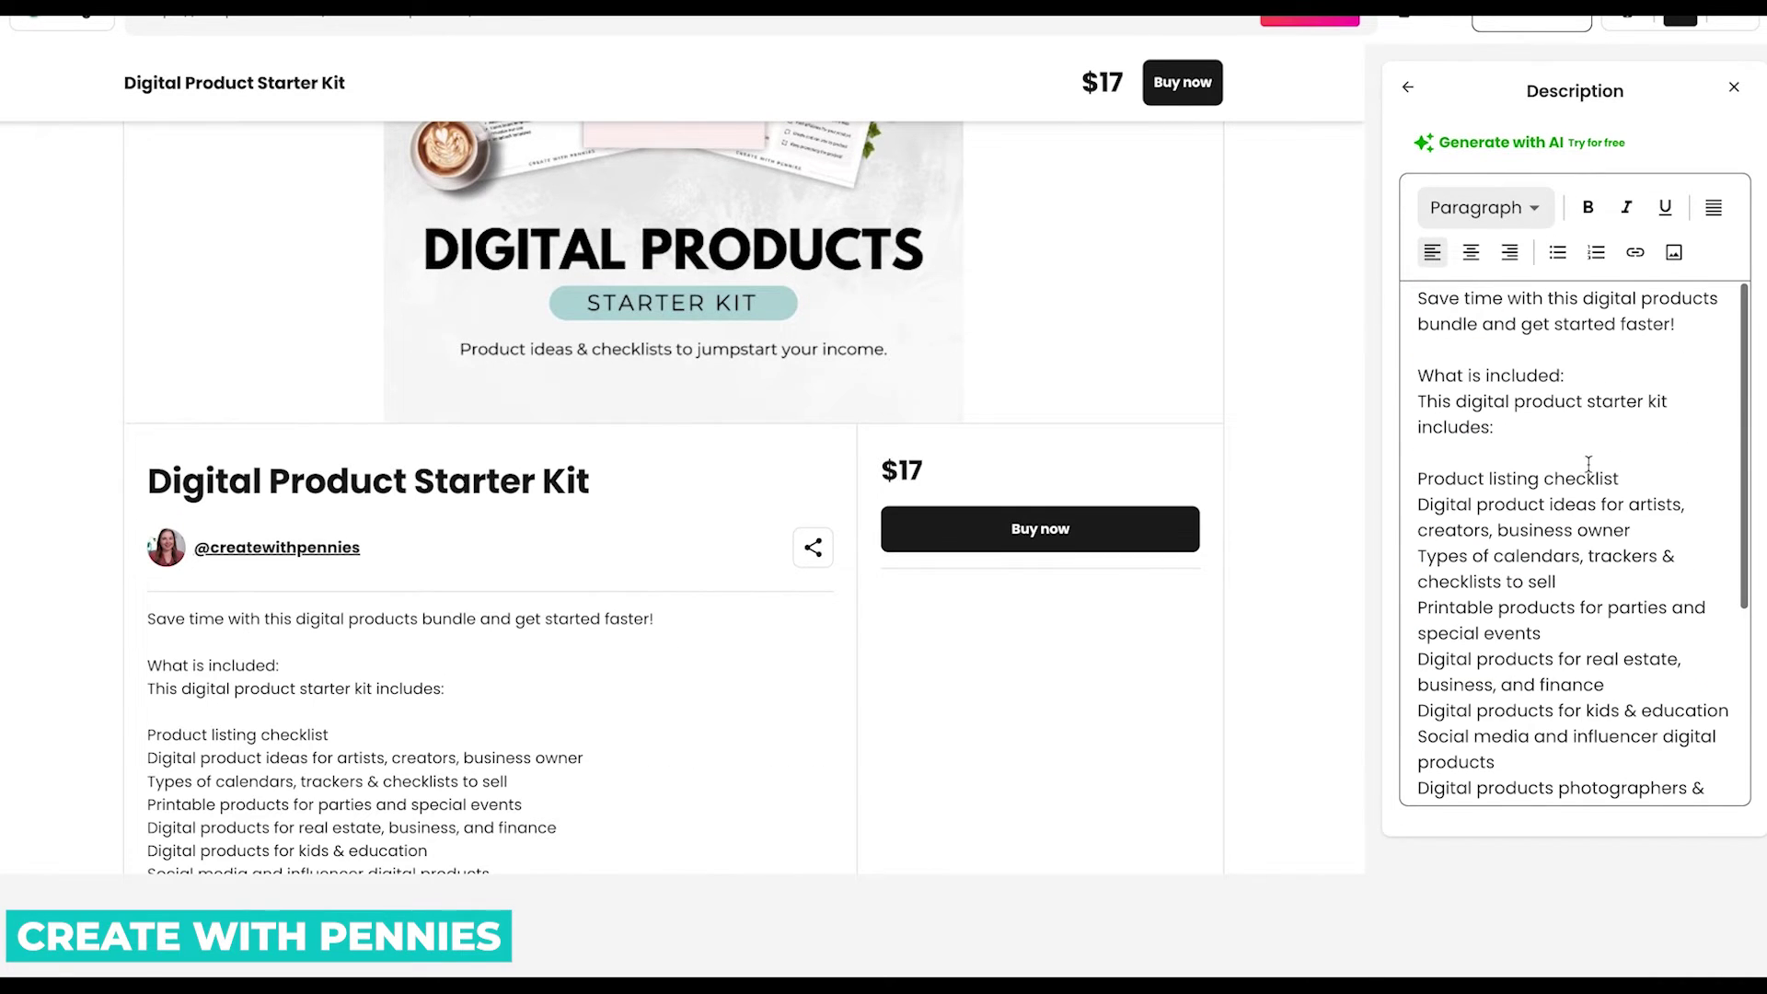
{"action": "triple_click", "coordinate": [1643, 304]}
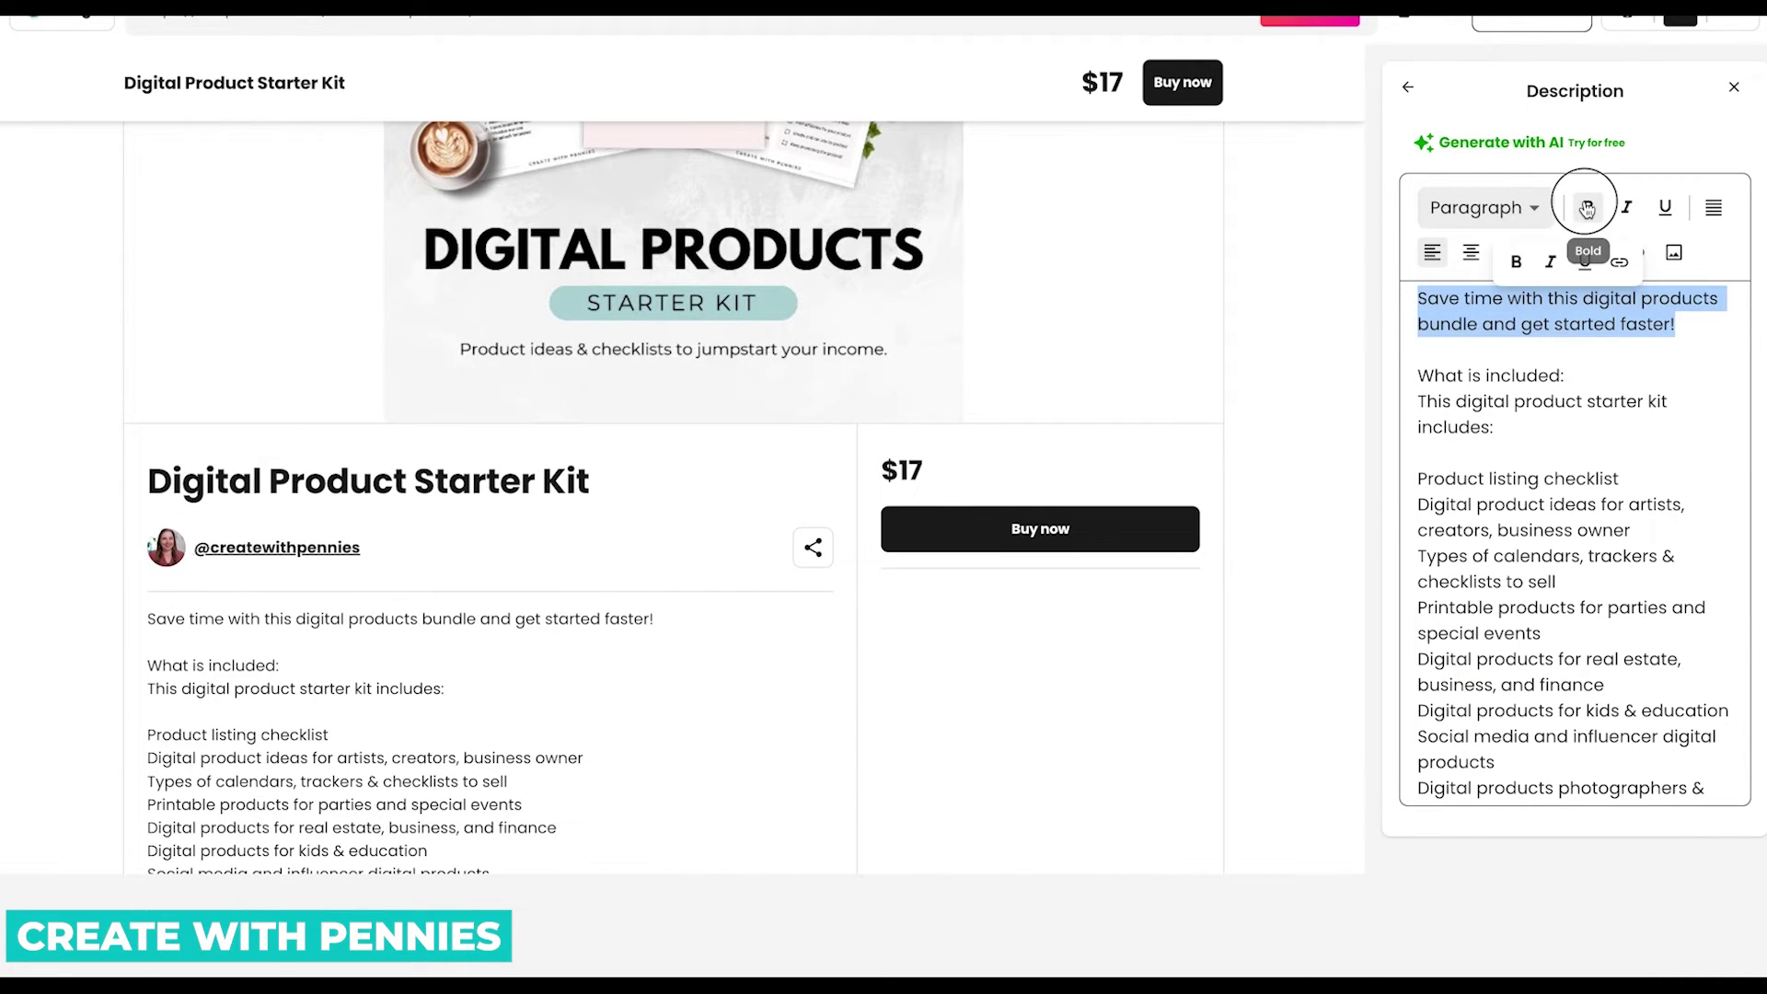
{"action": "left_click", "coordinate": [1588, 207]}
Bullet the included-items lines, adding blank lines before the contents intro and closing paragraph.
{"action": "left_click", "coordinate": [1420, 400]}
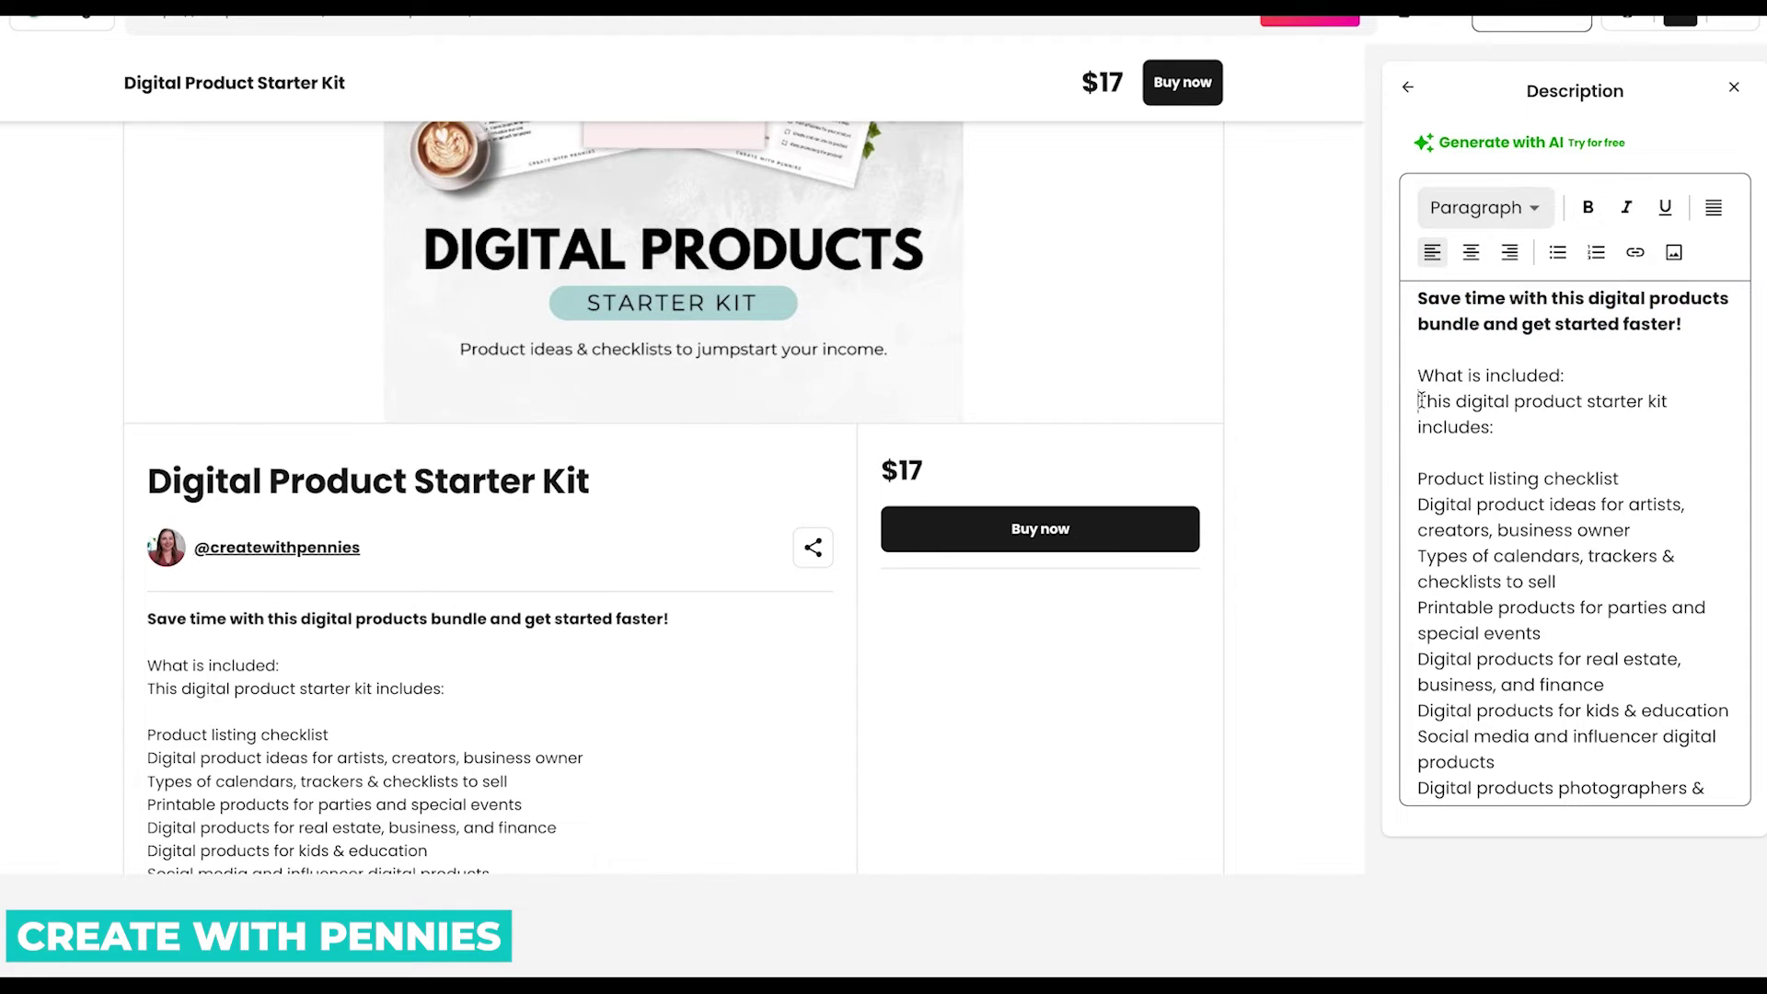
{"action": "key", "text": "Return"}
{"action": "left_click_drag", "start_coordinate": [1422, 501], "coordinate": [1530, 626]}
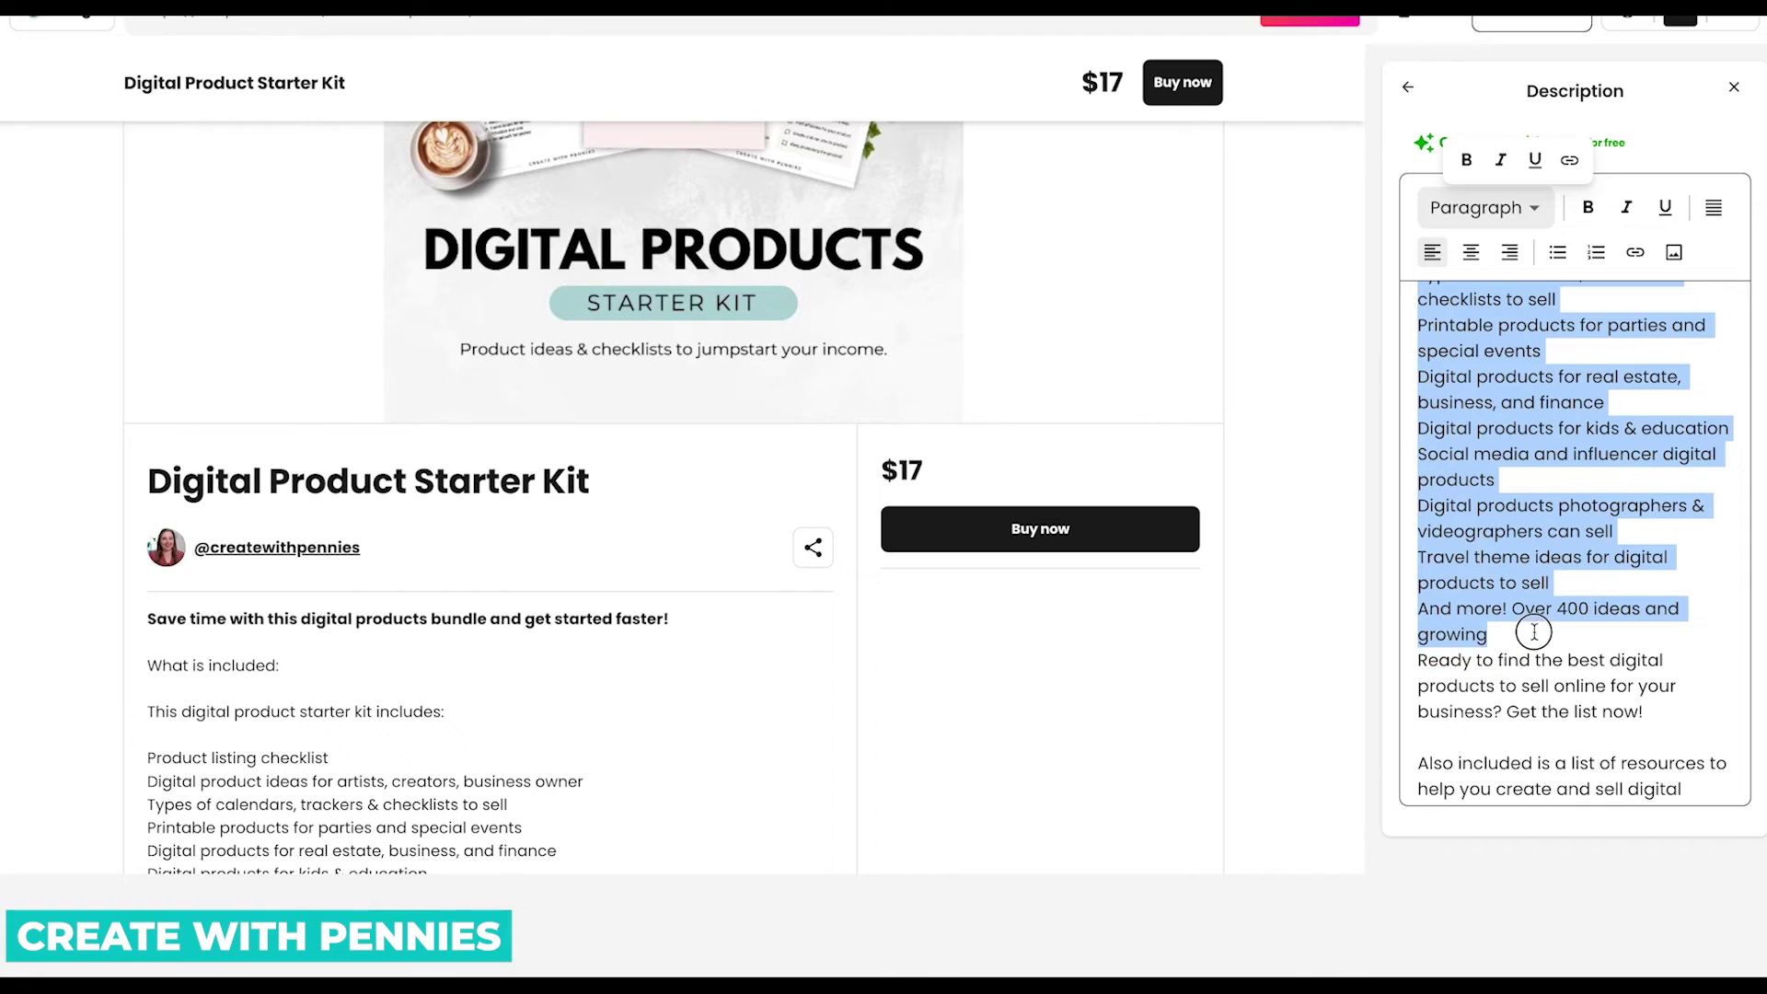
{"action": "left_click", "coordinate": [1558, 253]}
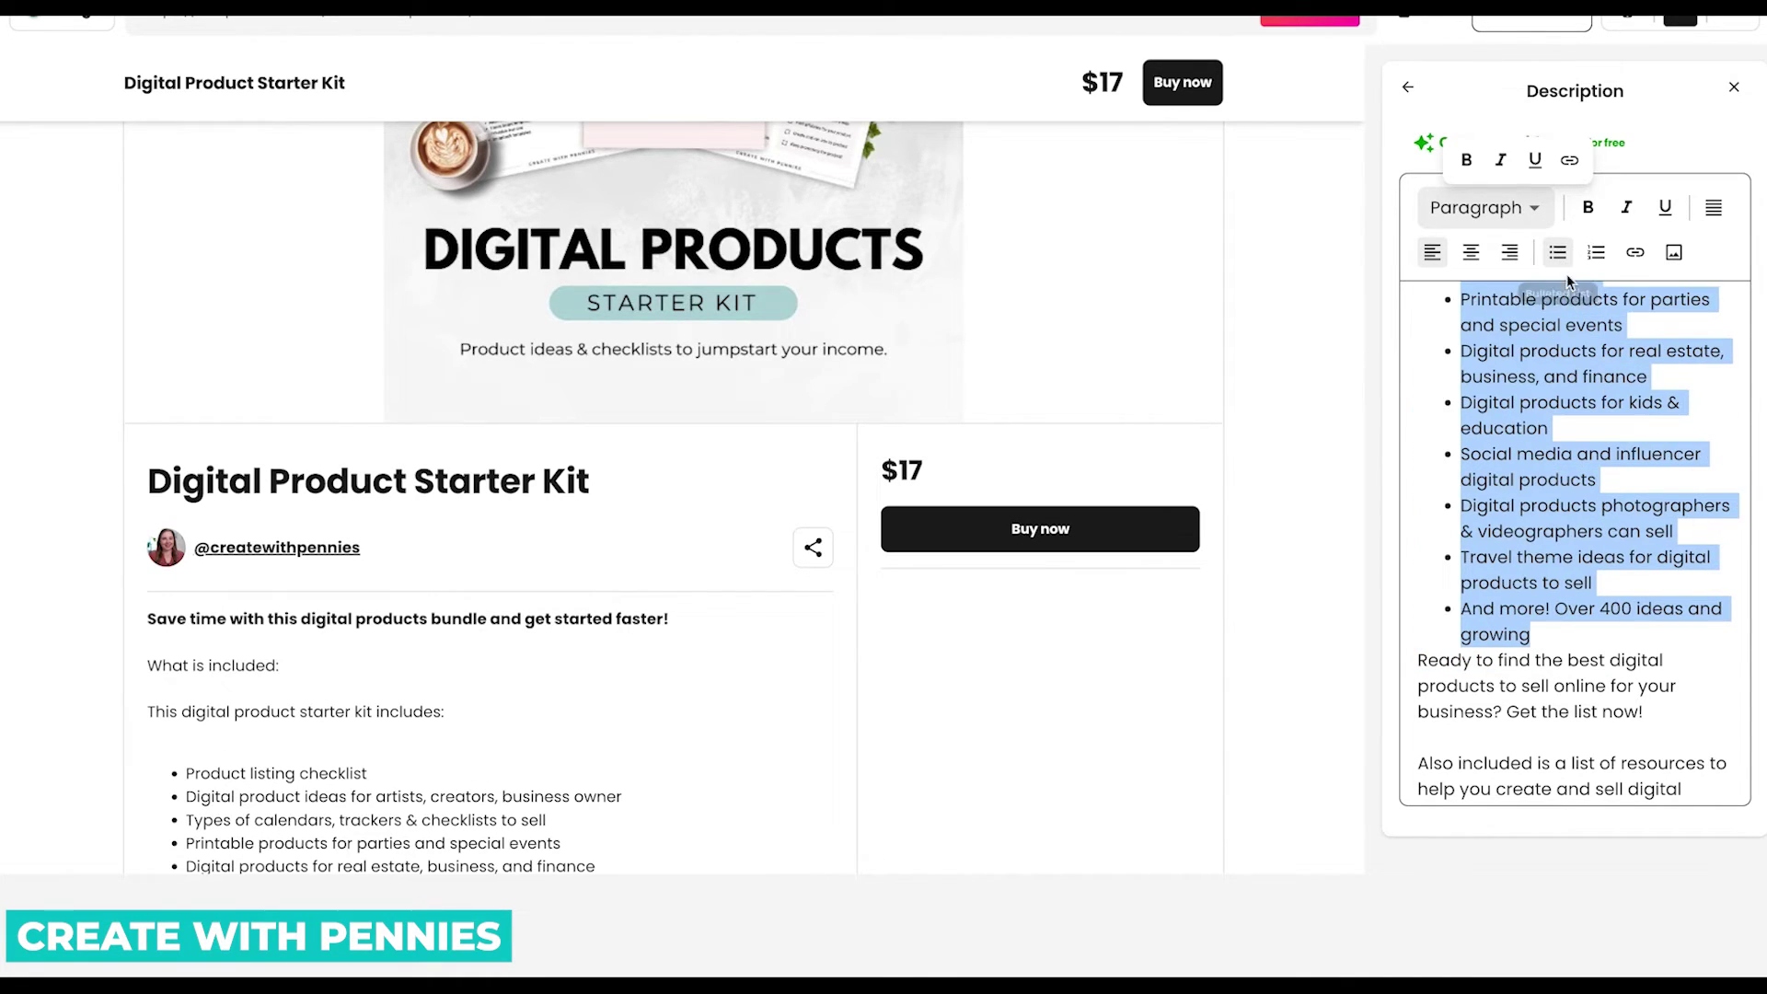
{"action": "left_click", "coordinate": [1422, 660]}
{"action": "key", "text": "Return"}
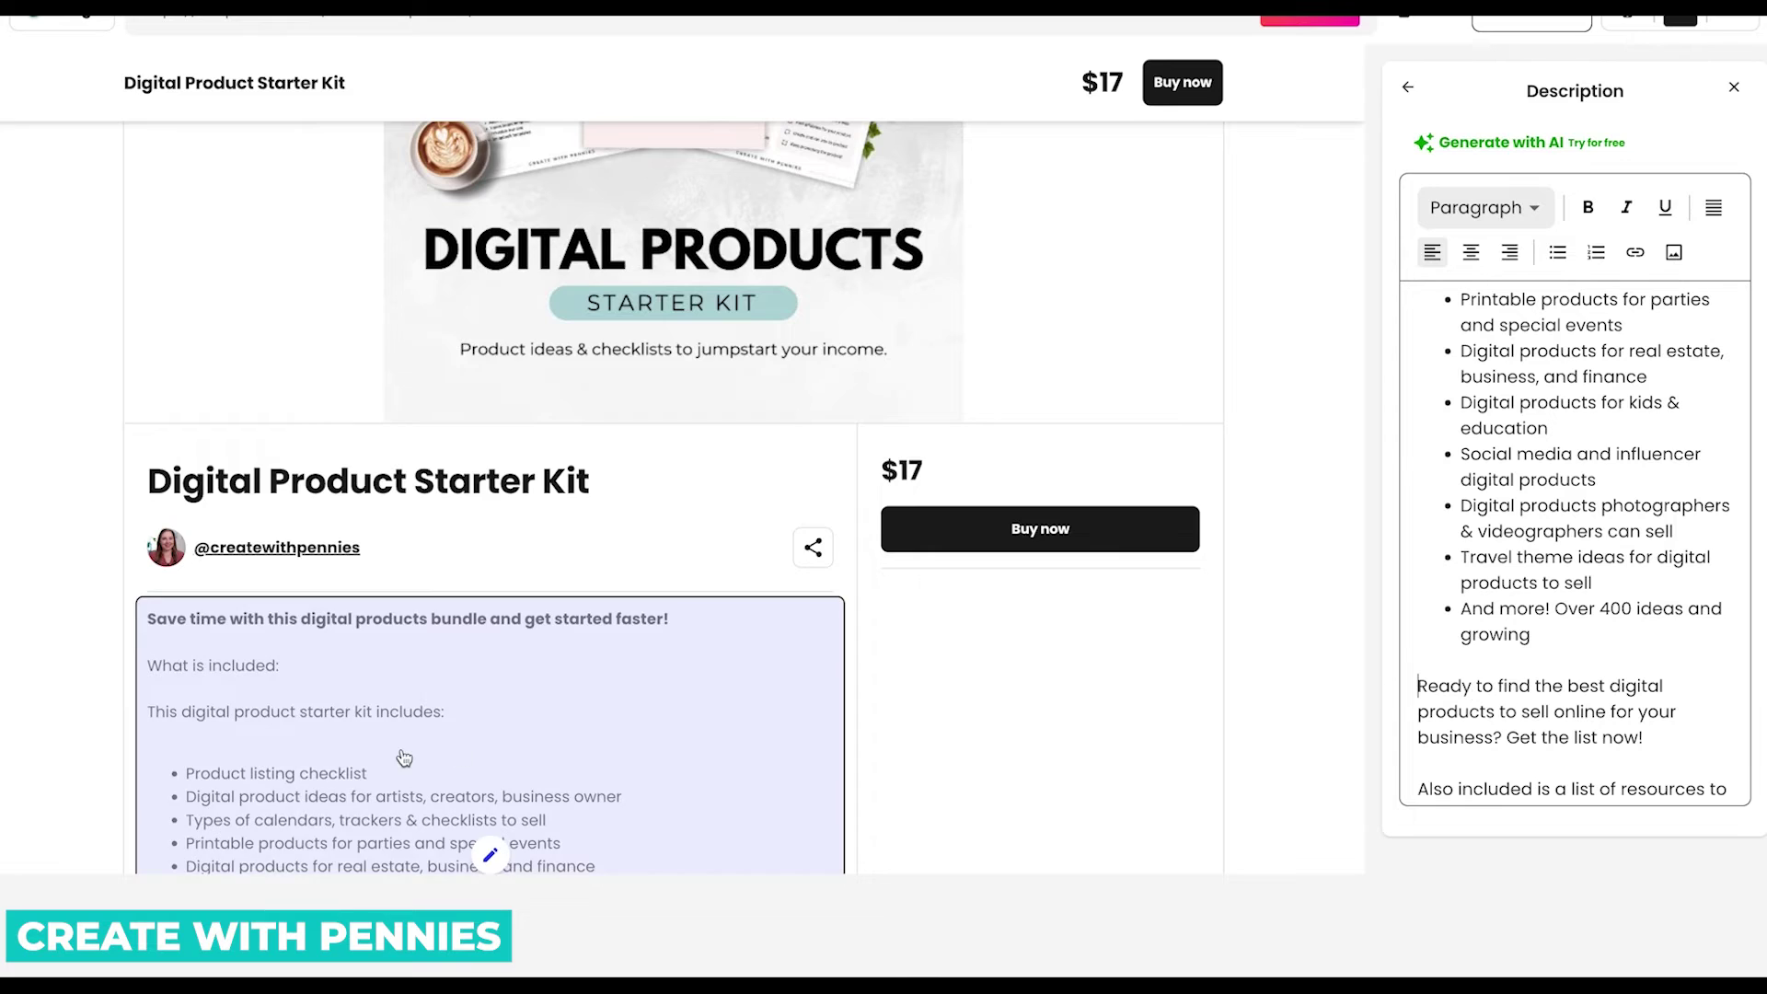
{"action": "scroll", "coordinate": [552, 552], "scroll_direction": "down", "scroll_amount": 5}
{"action": "left_click", "coordinate": [700, 365]}
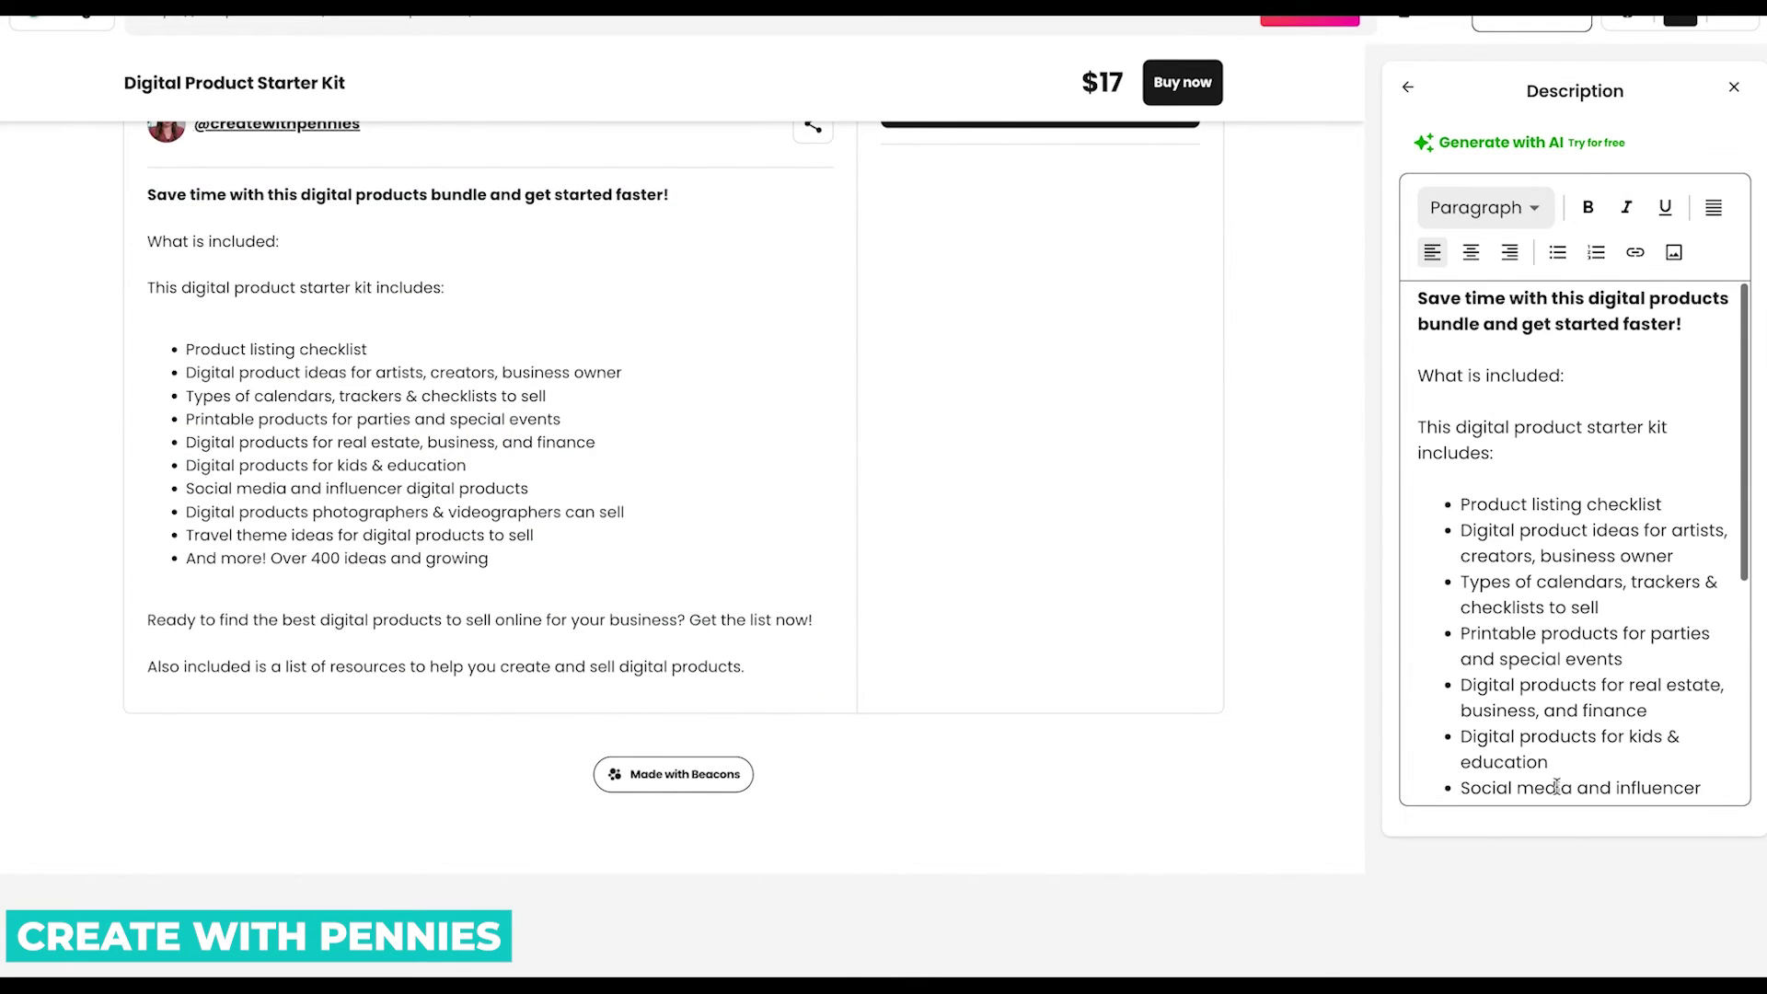
{"action": "scroll", "coordinate": [1280, 152], "scroll_direction": "up", "scroll_amount": 10}
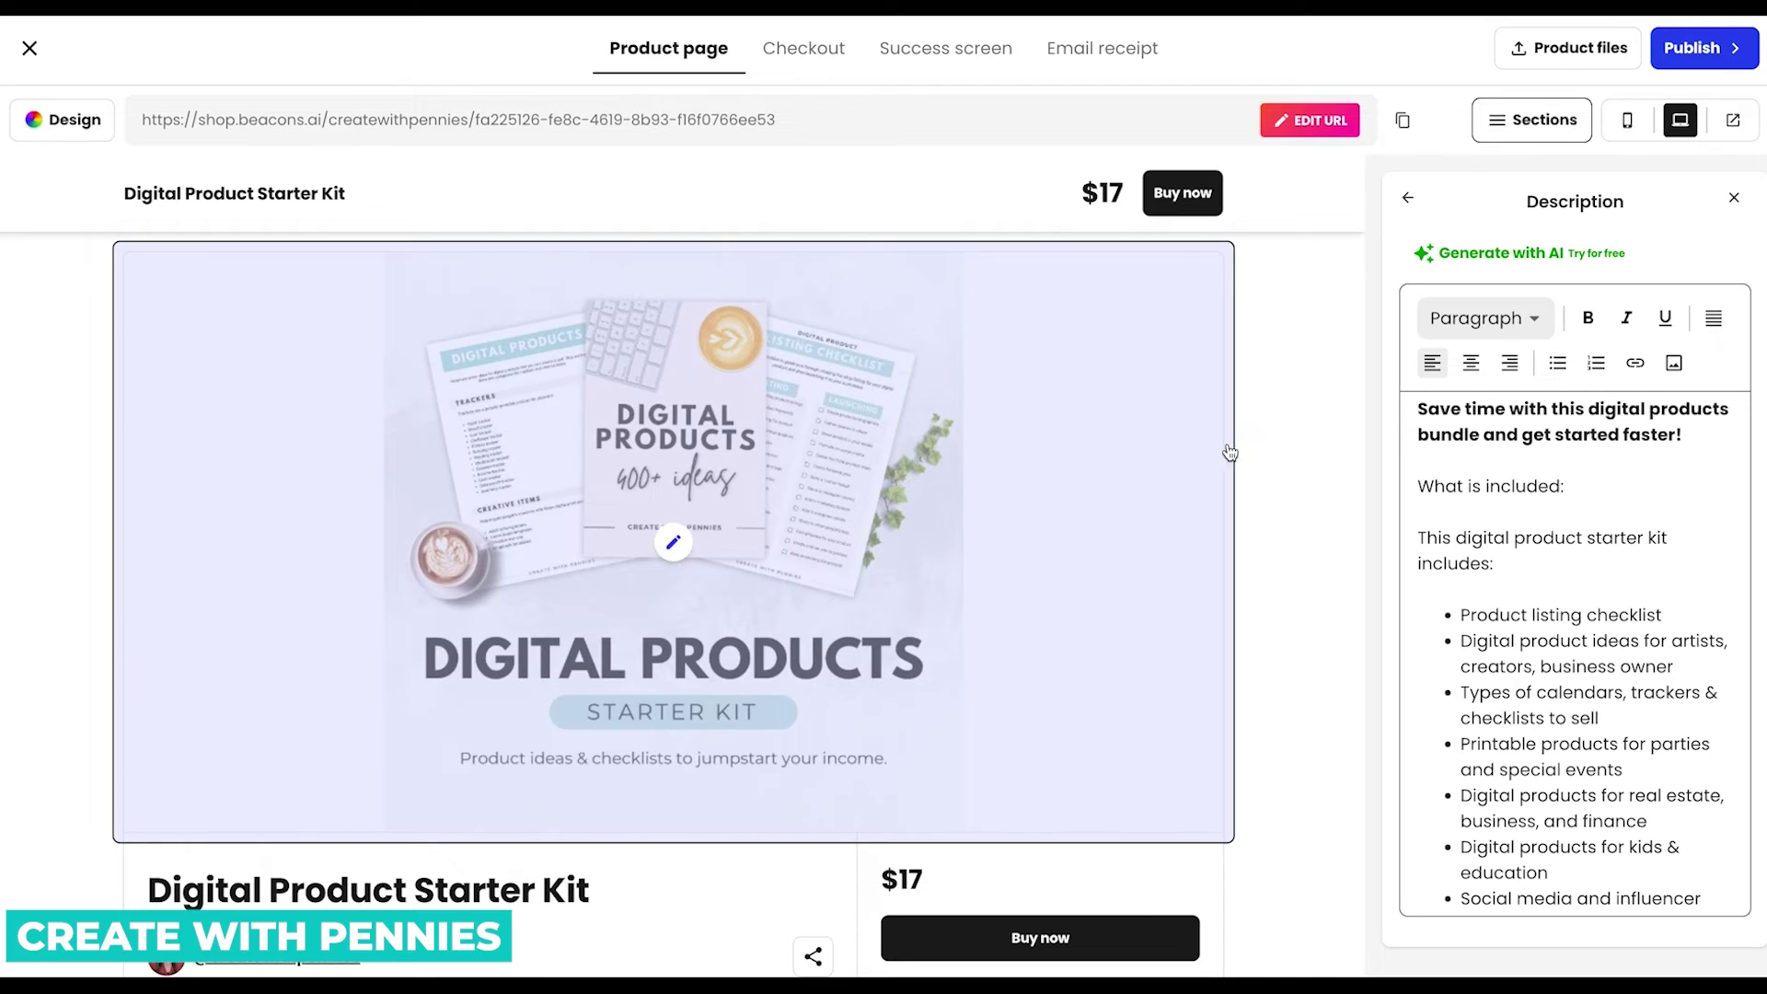
{"action": "scroll", "coordinate": [1271, 414], "scroll_direction": "down", "scroll_amount": 5}
{"action": "scroll", "coordinate": [1271, 411], "scroll_direction": "down", "scroll_amount": 3}
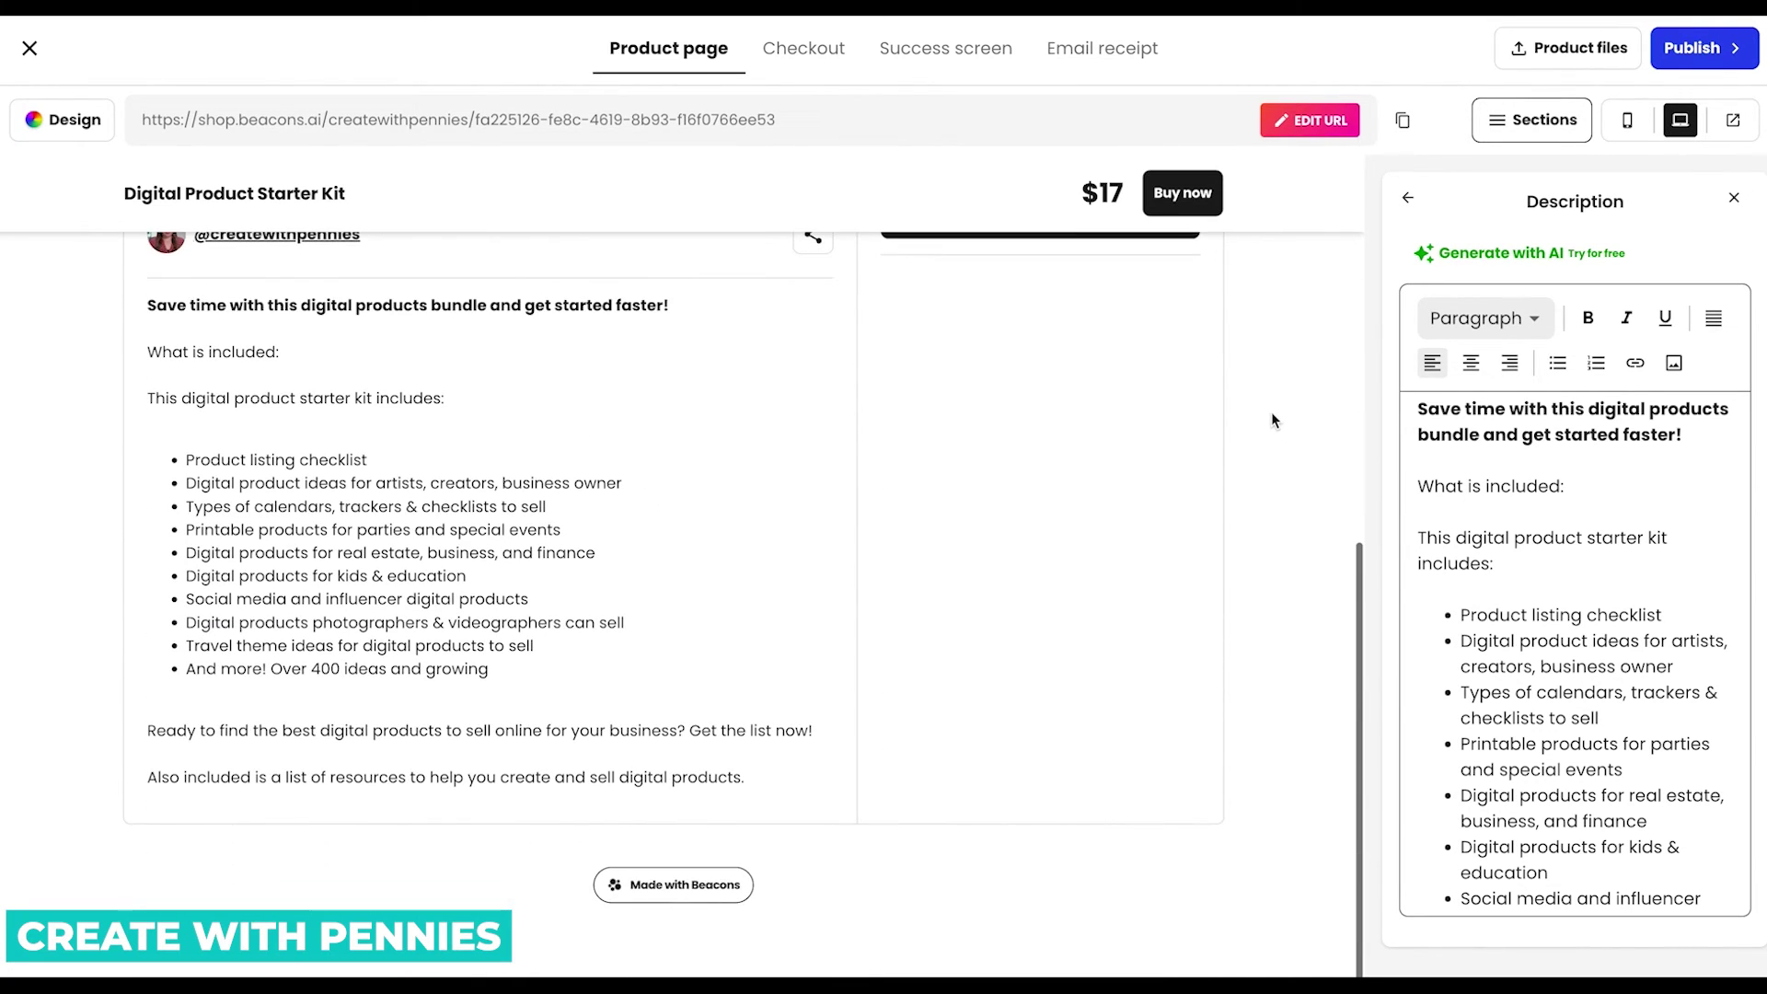
{"action": "scroll", "coordinate": [1271, 412], "scroll_direction": "up", "scroll_amount": 10}
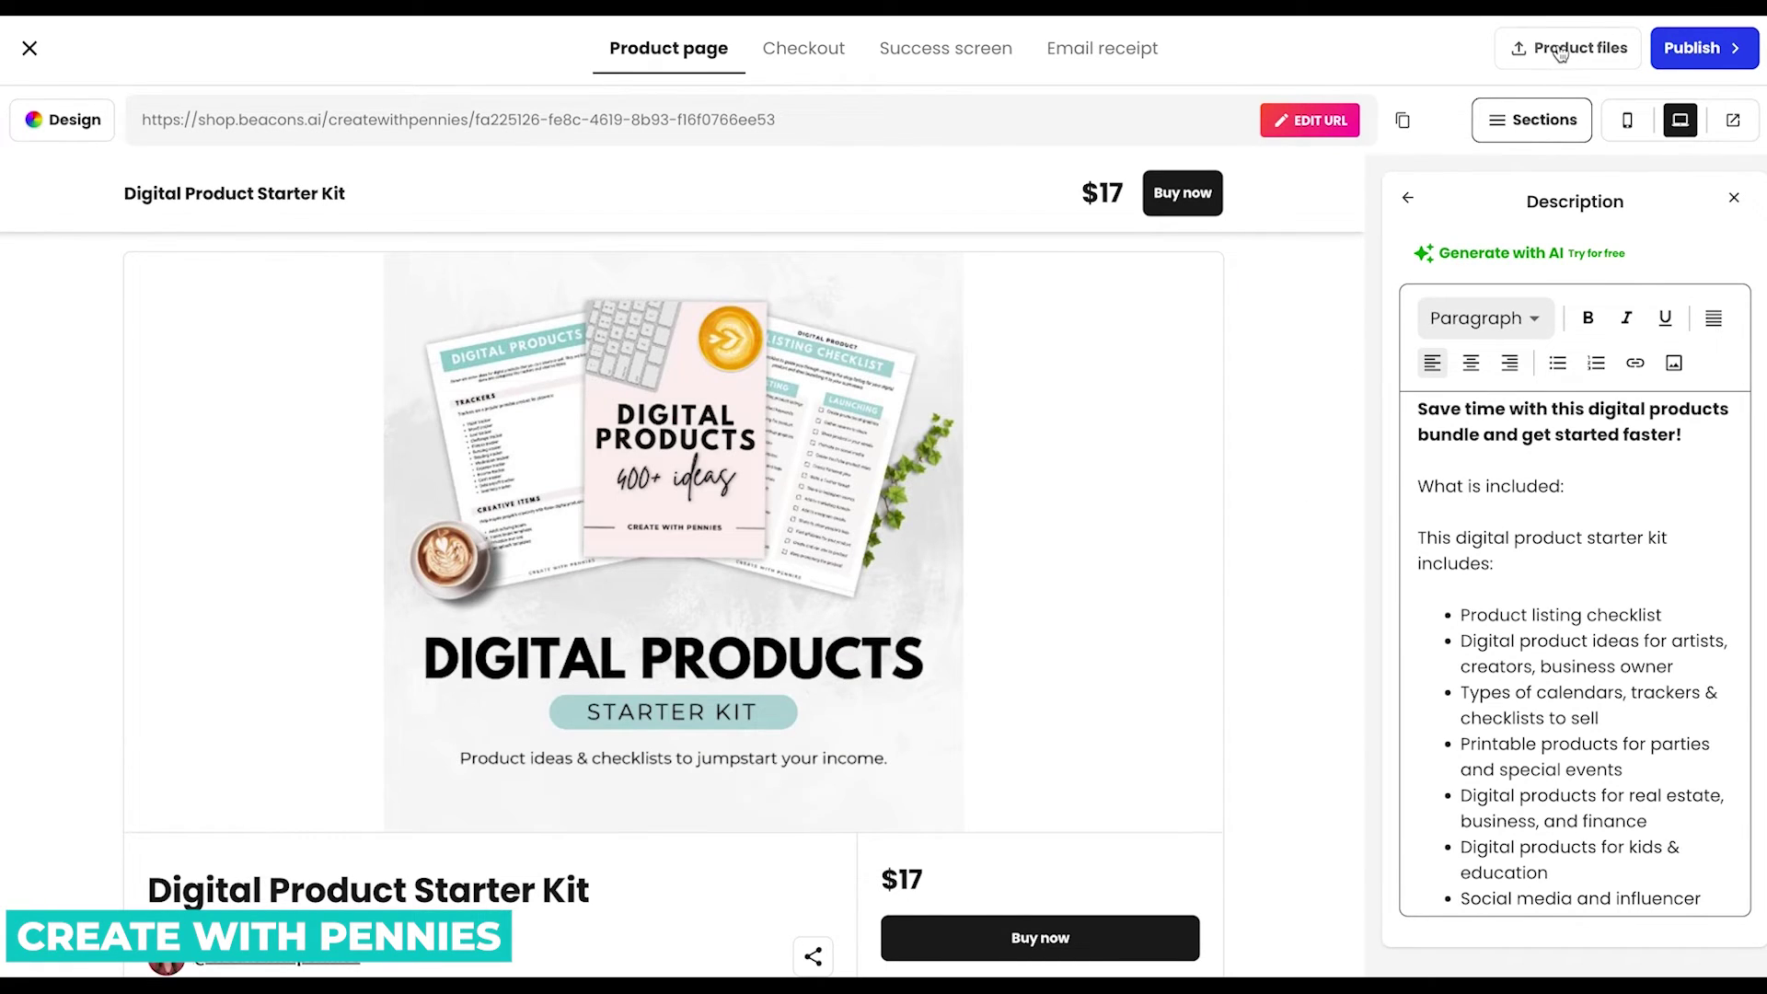
Open Product files and dismiss the add-link form without adding a link.
{"action": "left_click", "coordinate": [1565, 46]}
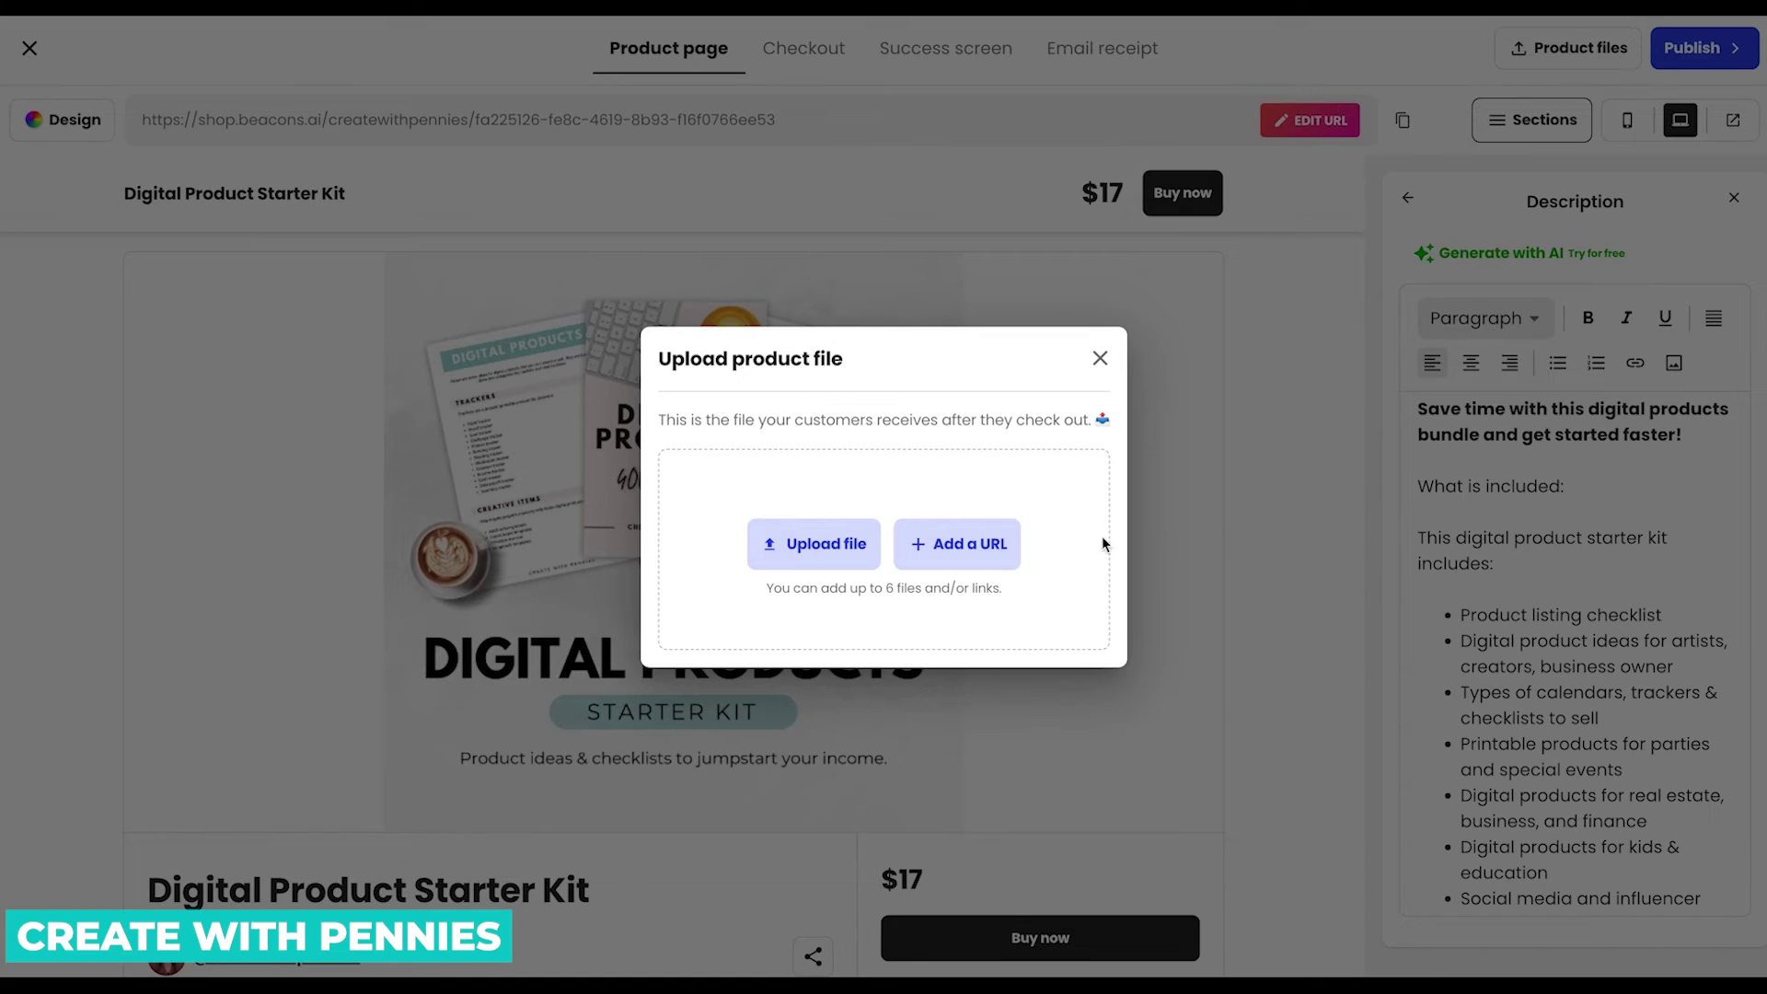
{"action": "left_click", "coordinate": [994, 556]}
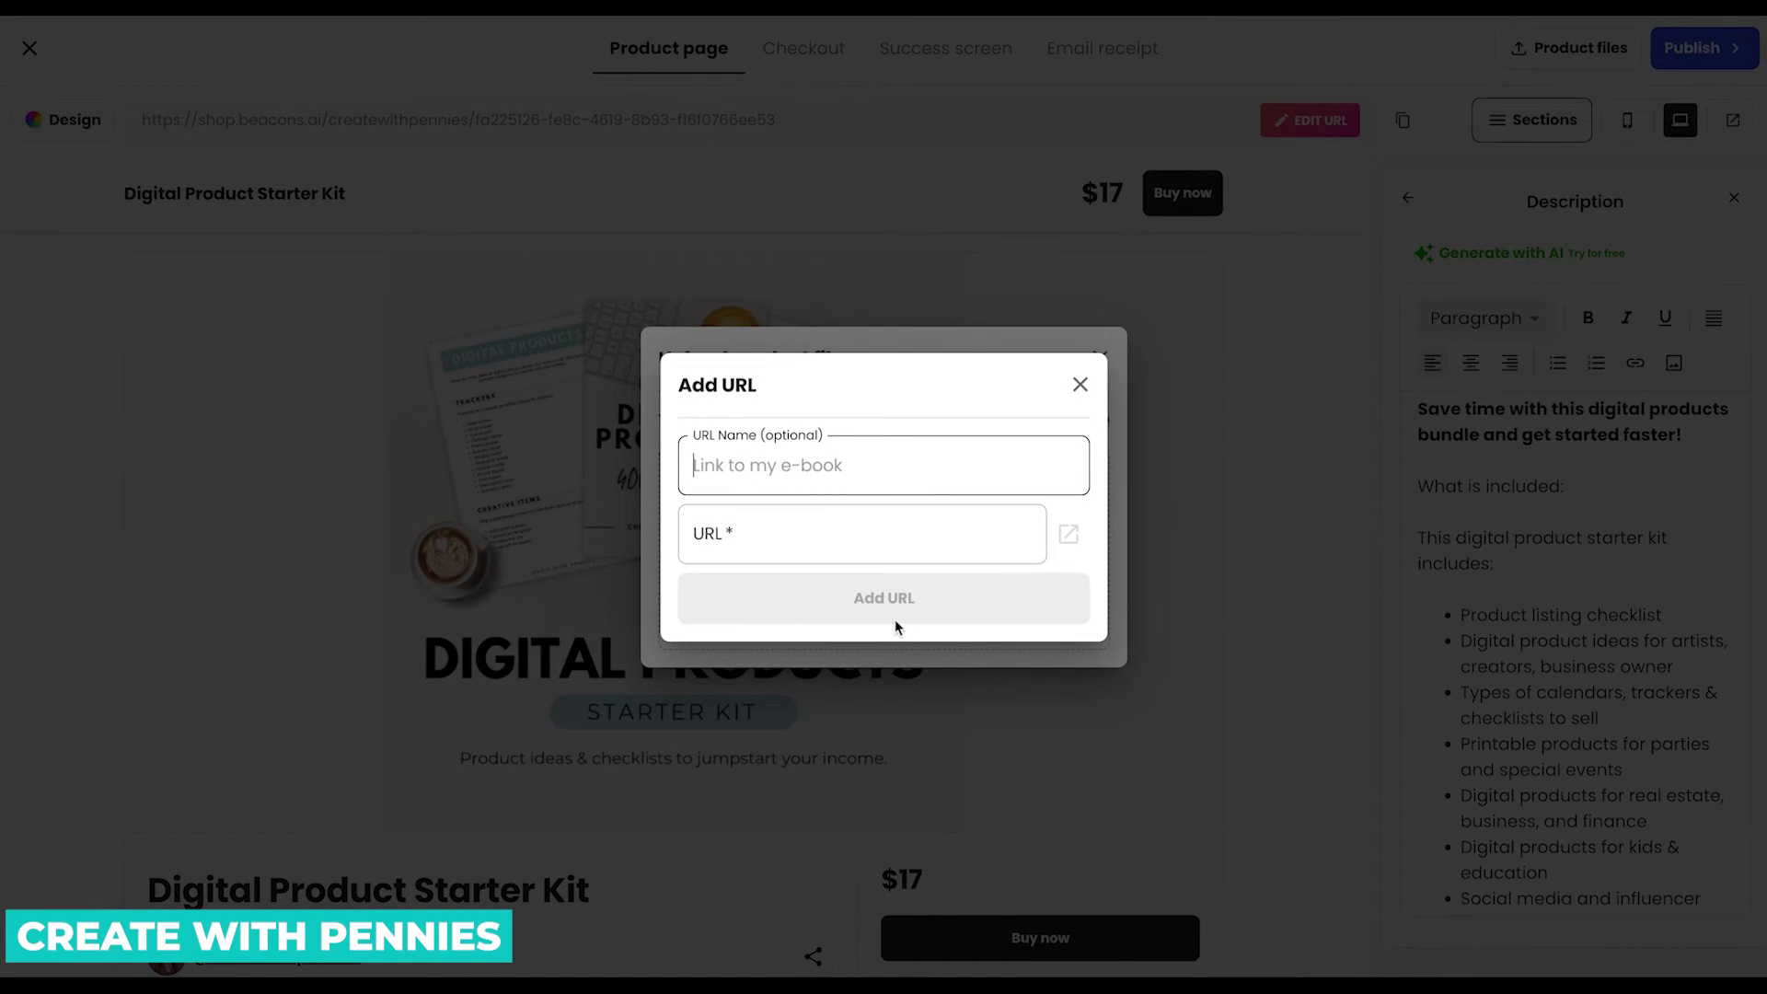
{"action": "left_click", "coordinate": [1082, 386]}
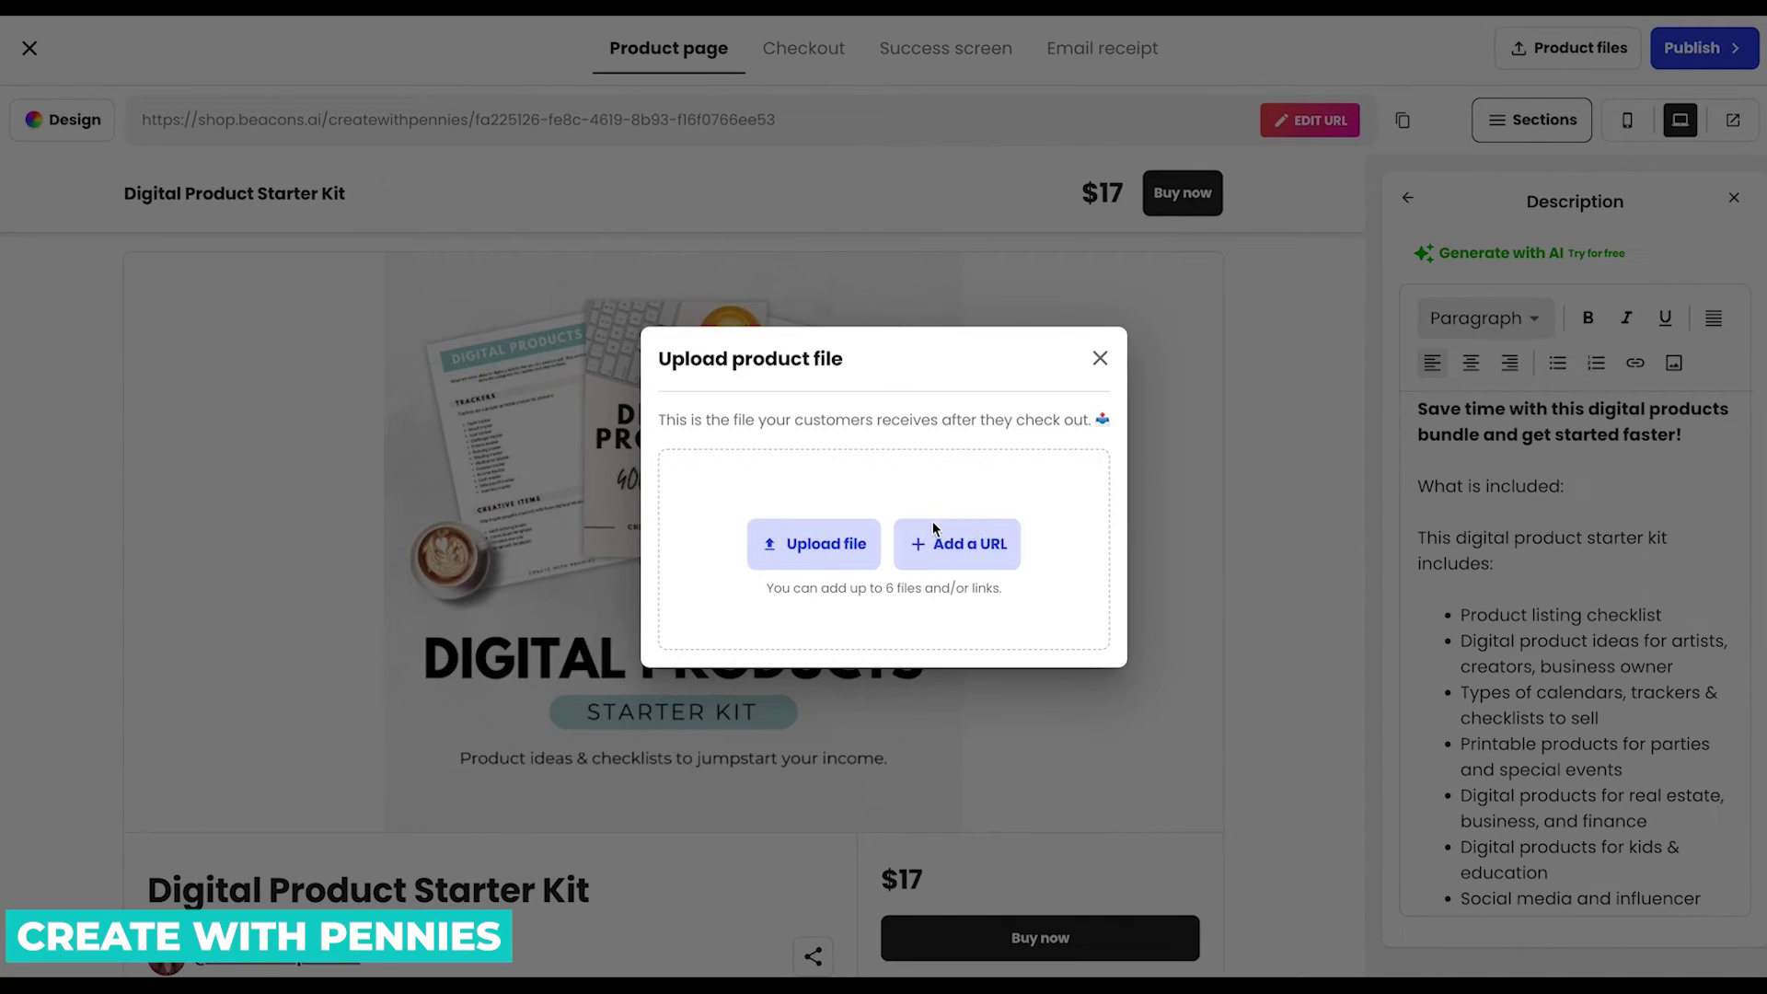
{"action": "left_click", "coordinate": [998, 547]}
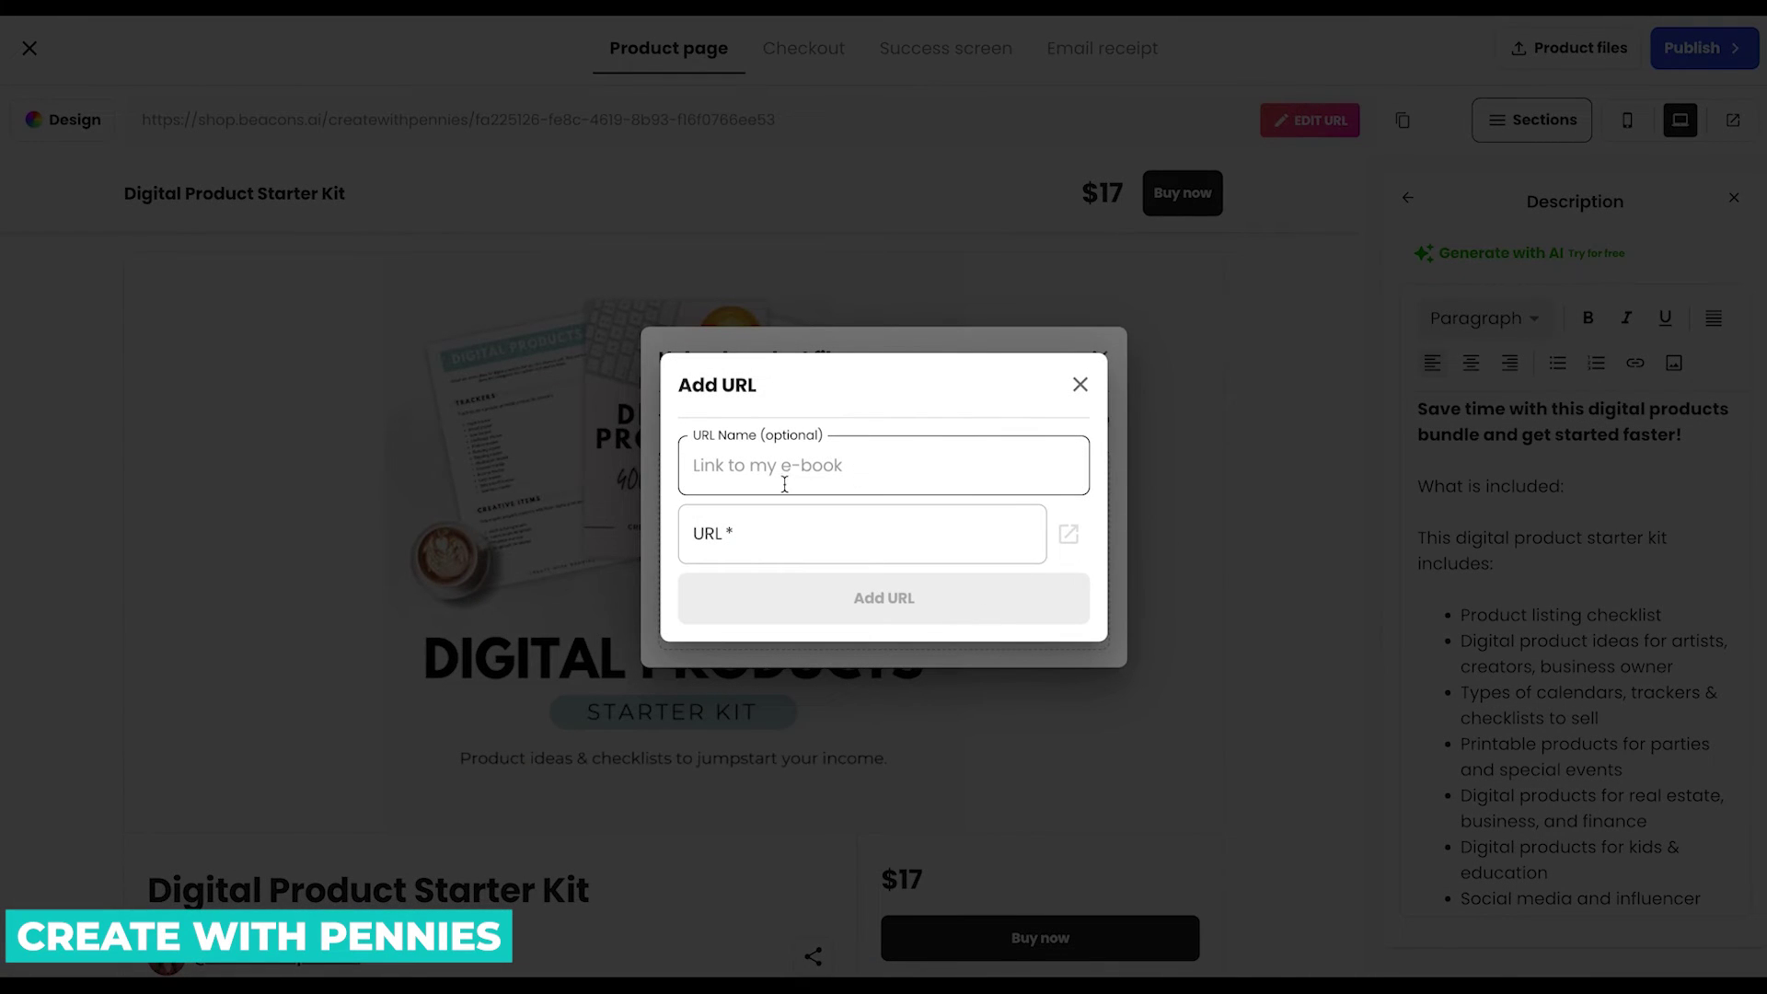
{"action": "left_click", "coordinate": [1080, 385]}
Upload the Digital Product Listing Checklist and 400 Digital Products List PDFs.
{"action": "left_click", "coordinate": [833, 552]}
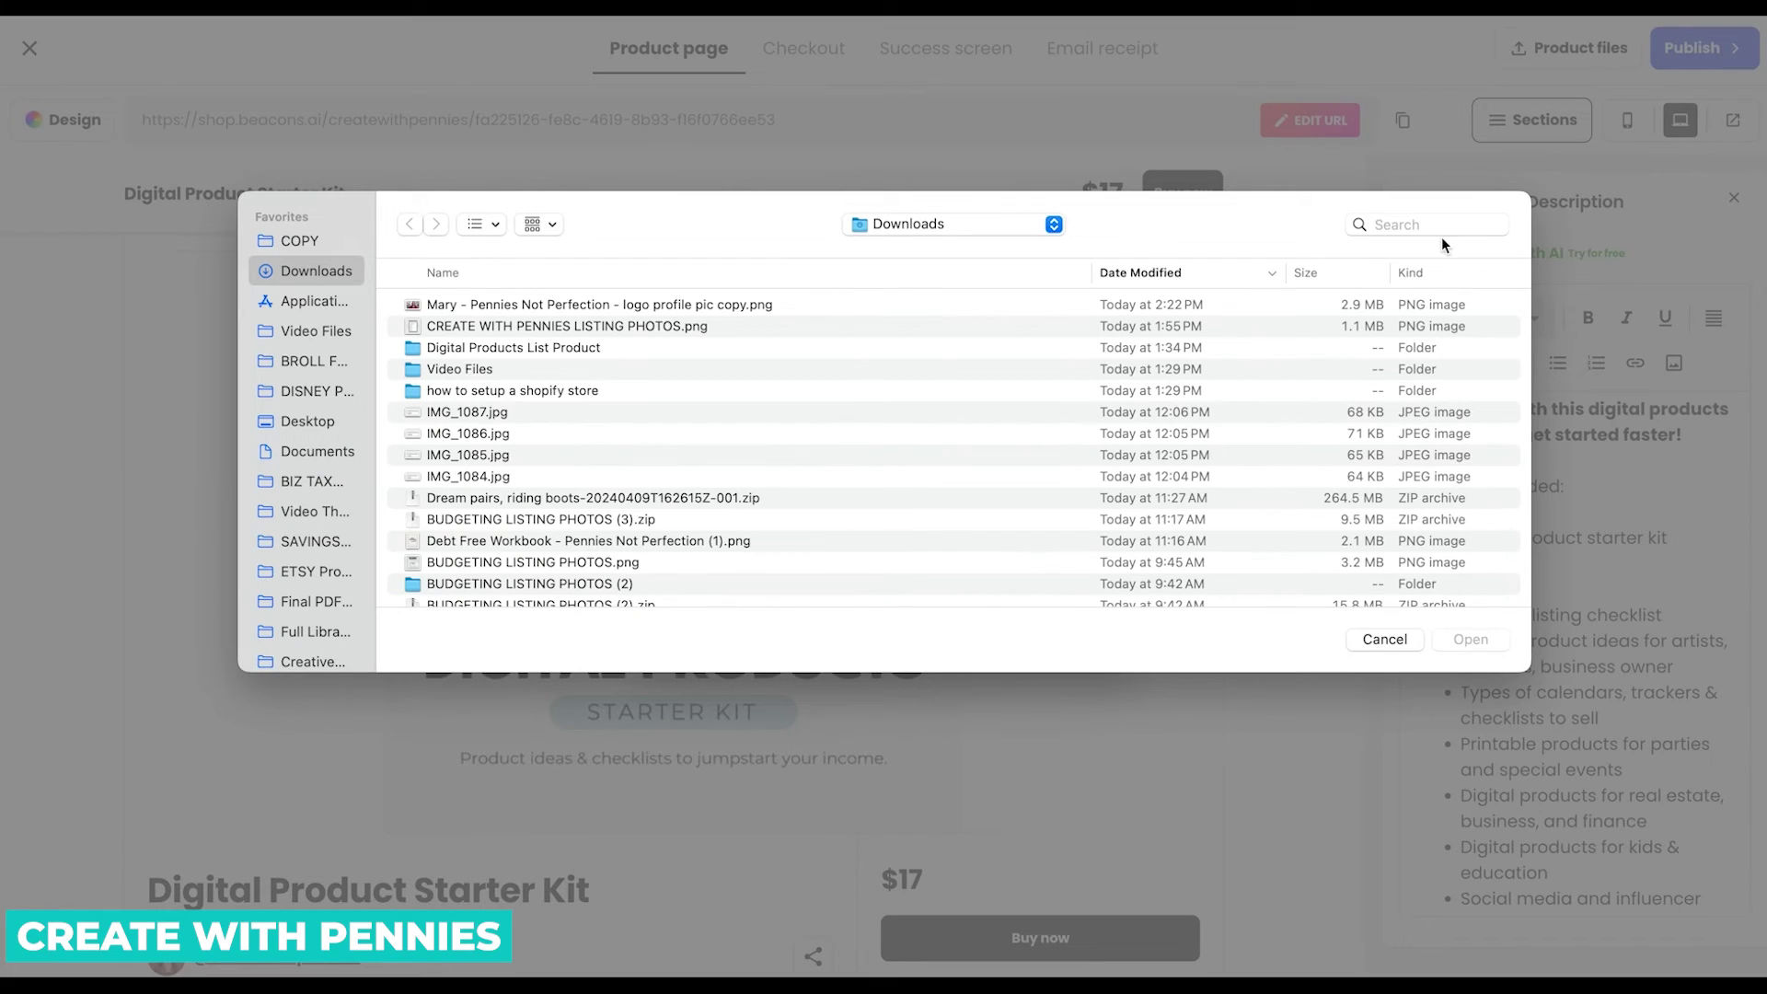
{"action": "left_click", "coordinate": [1435, 228]}
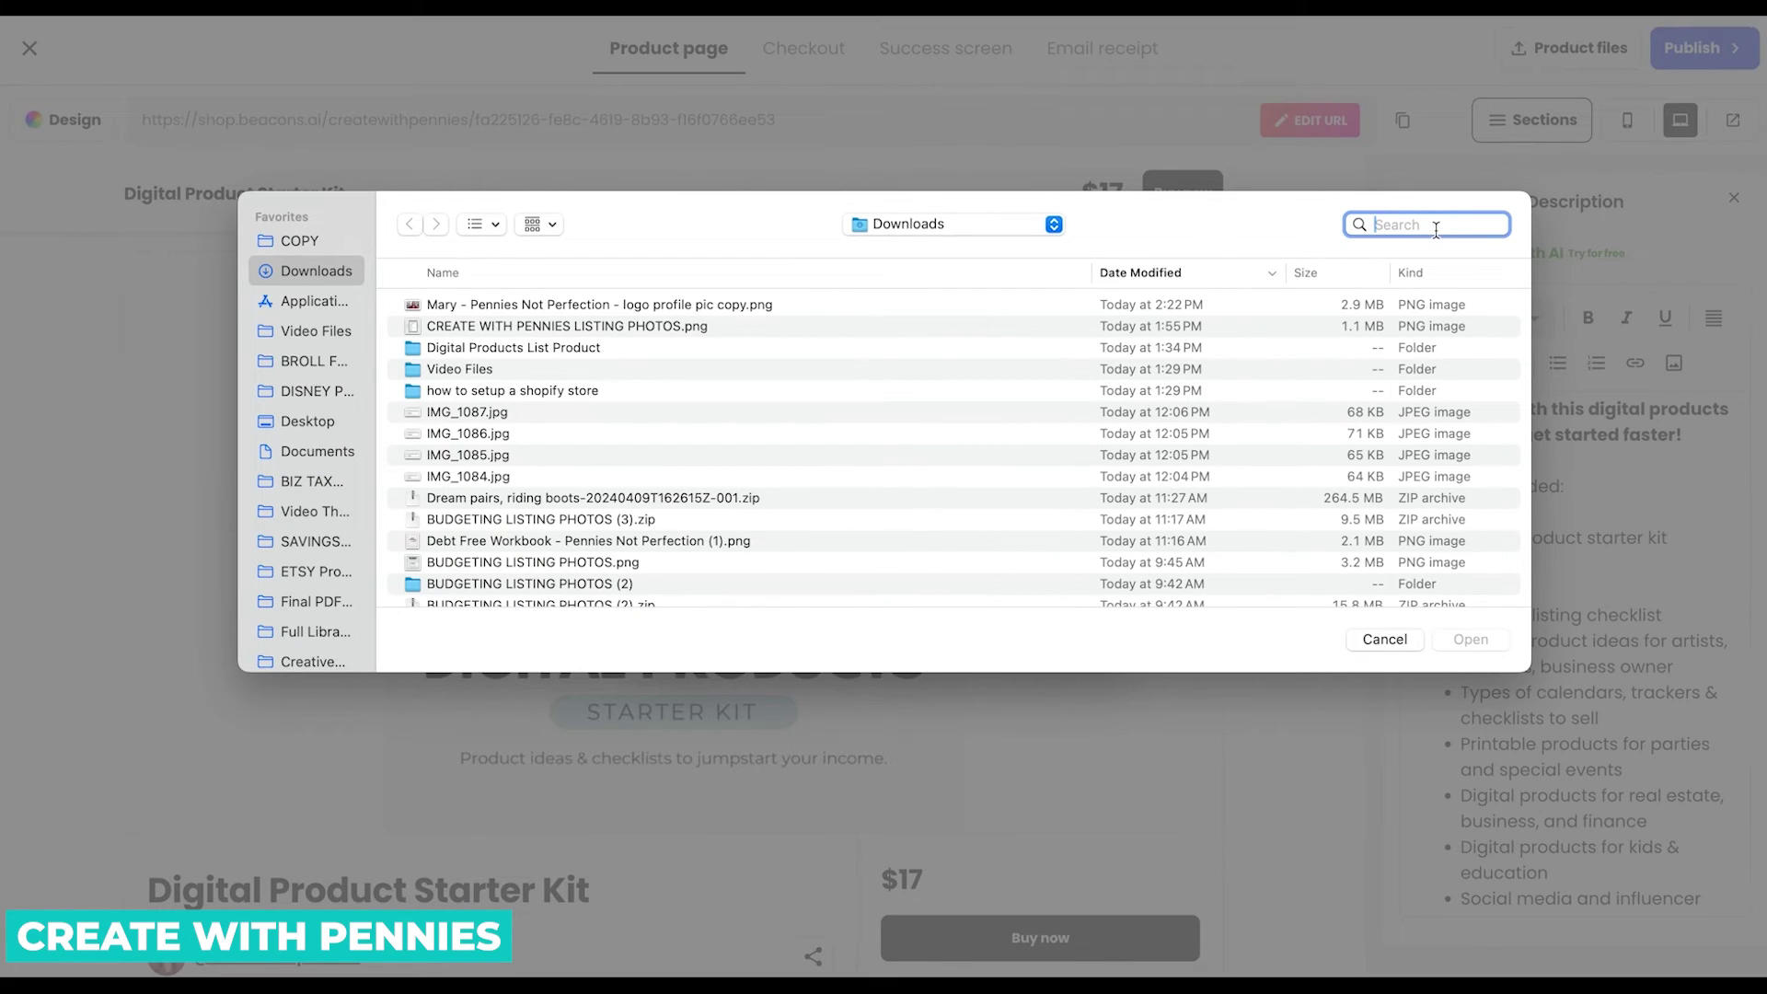
{"action": "type", "text": "digital product list"}
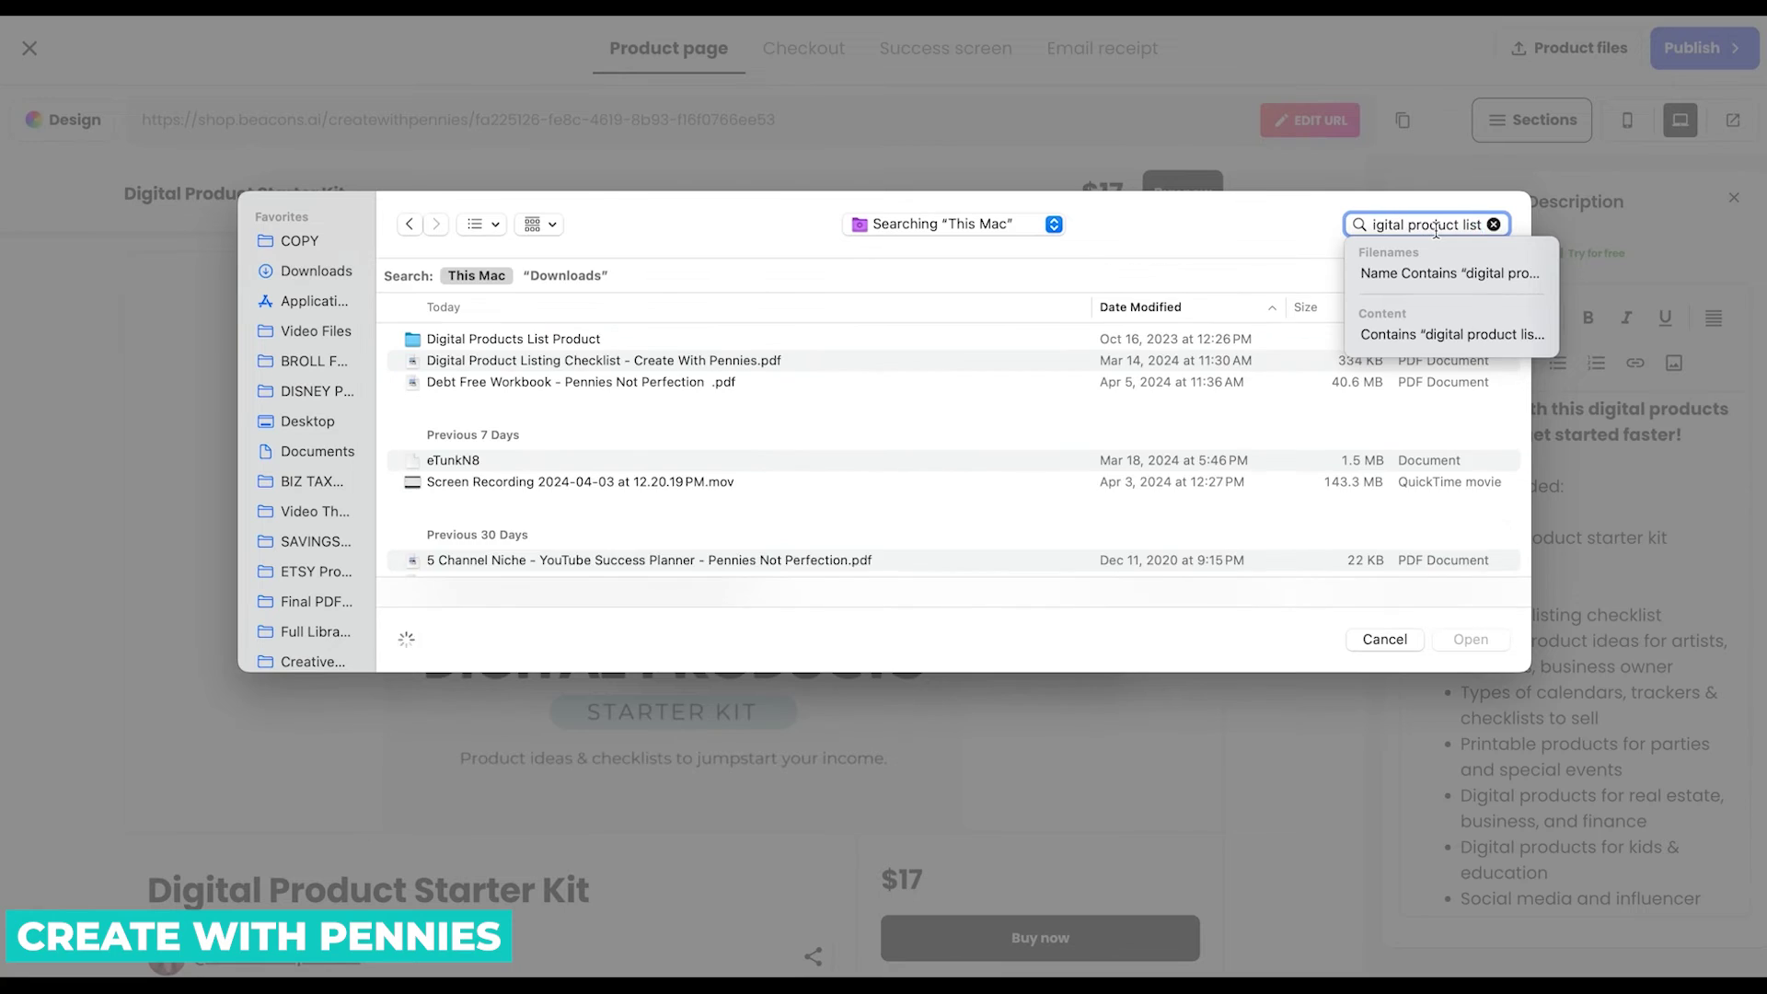
{"action": "left_click", "coordinate": [644, 361]}
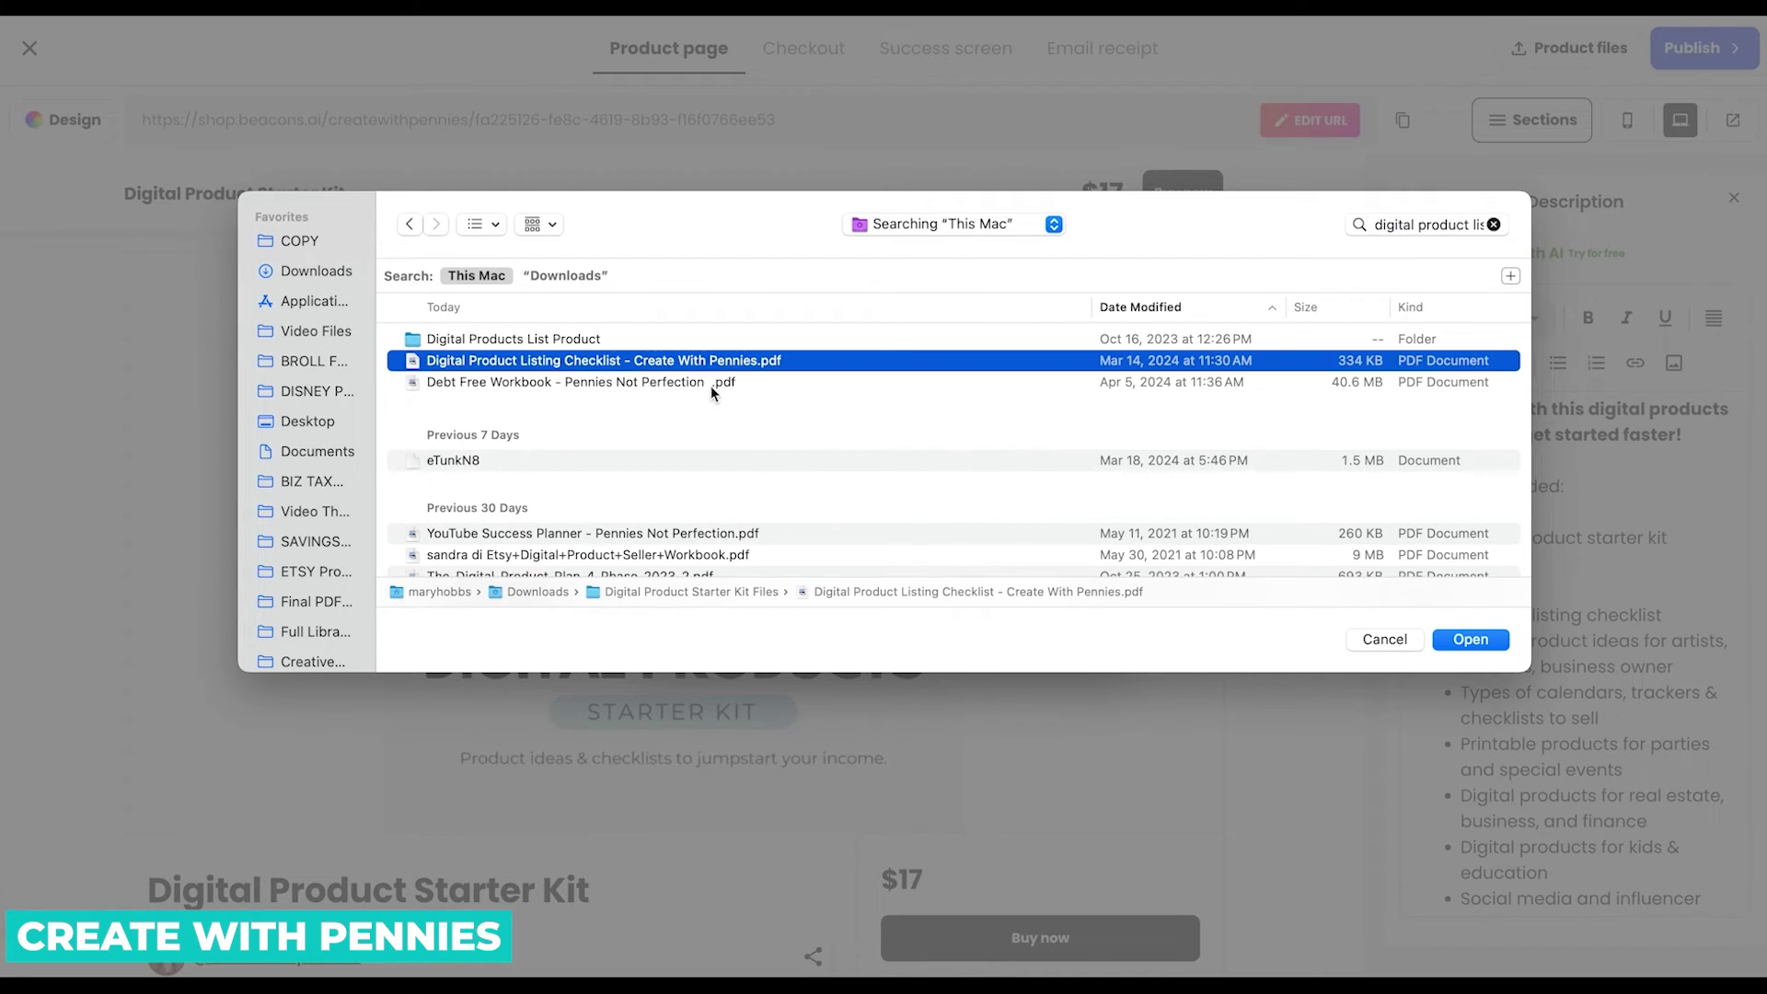
{"action": "left_click", "coordinate": [1472, 639]}
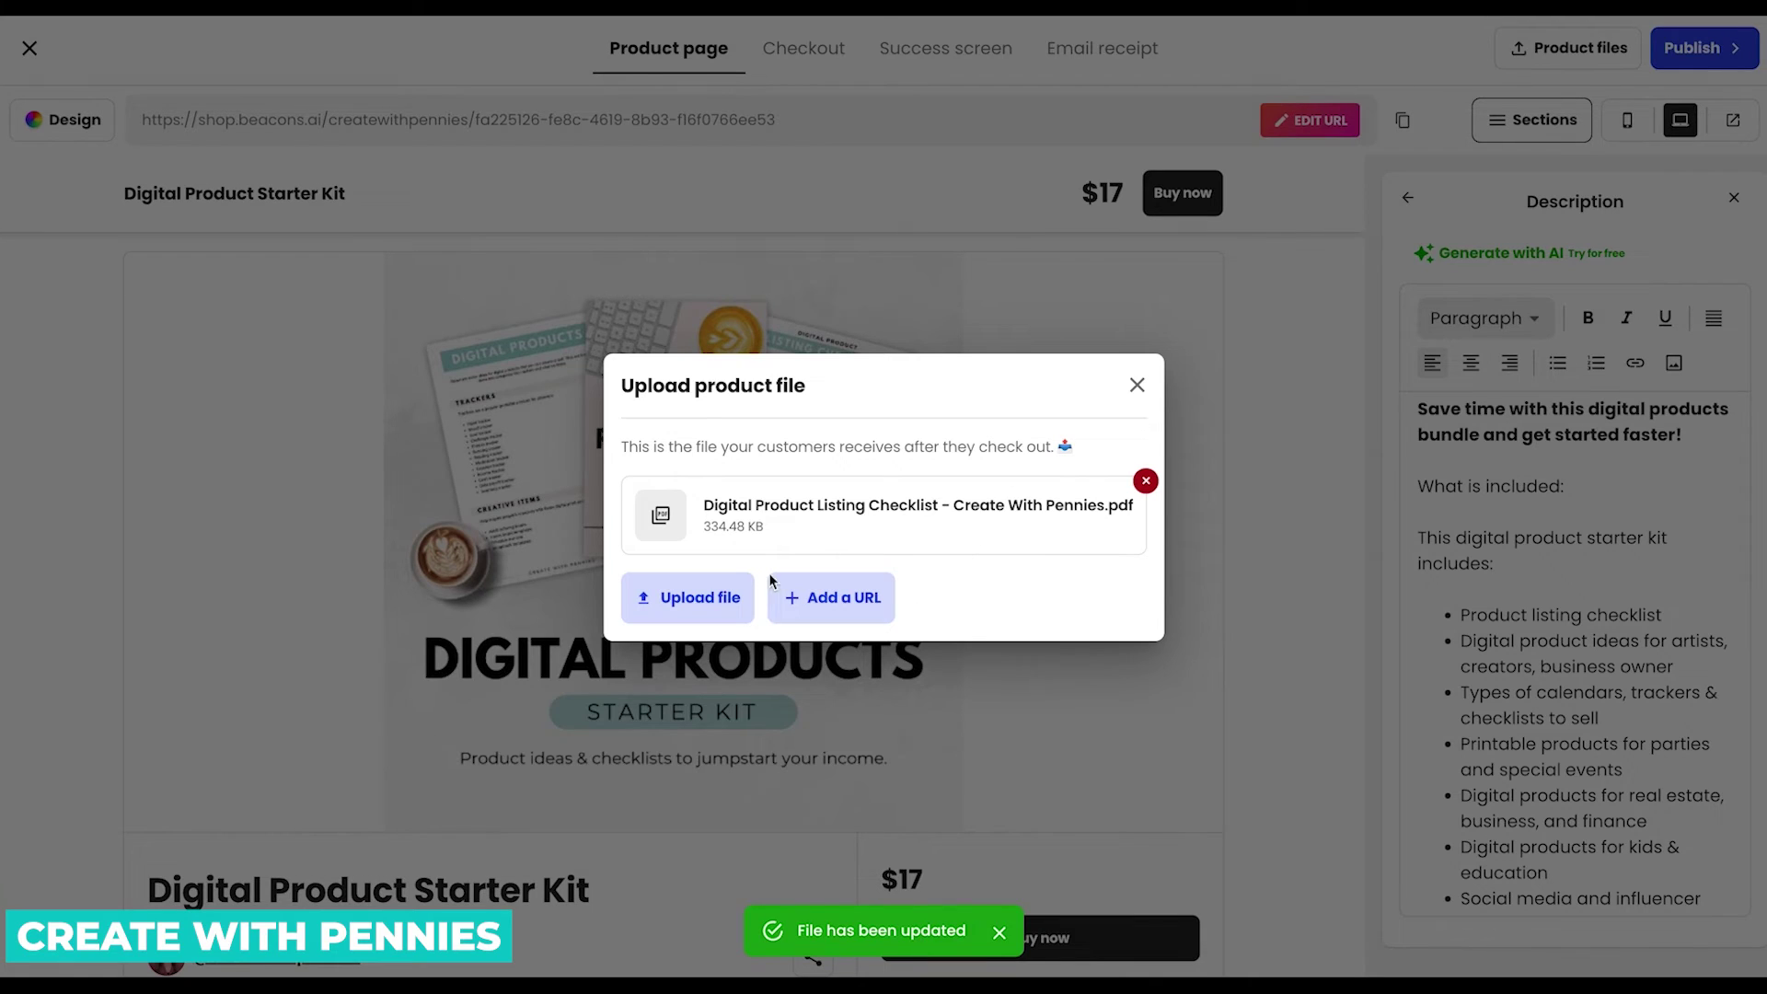
{"action": "left_click", "coordinate": [702, 604]}
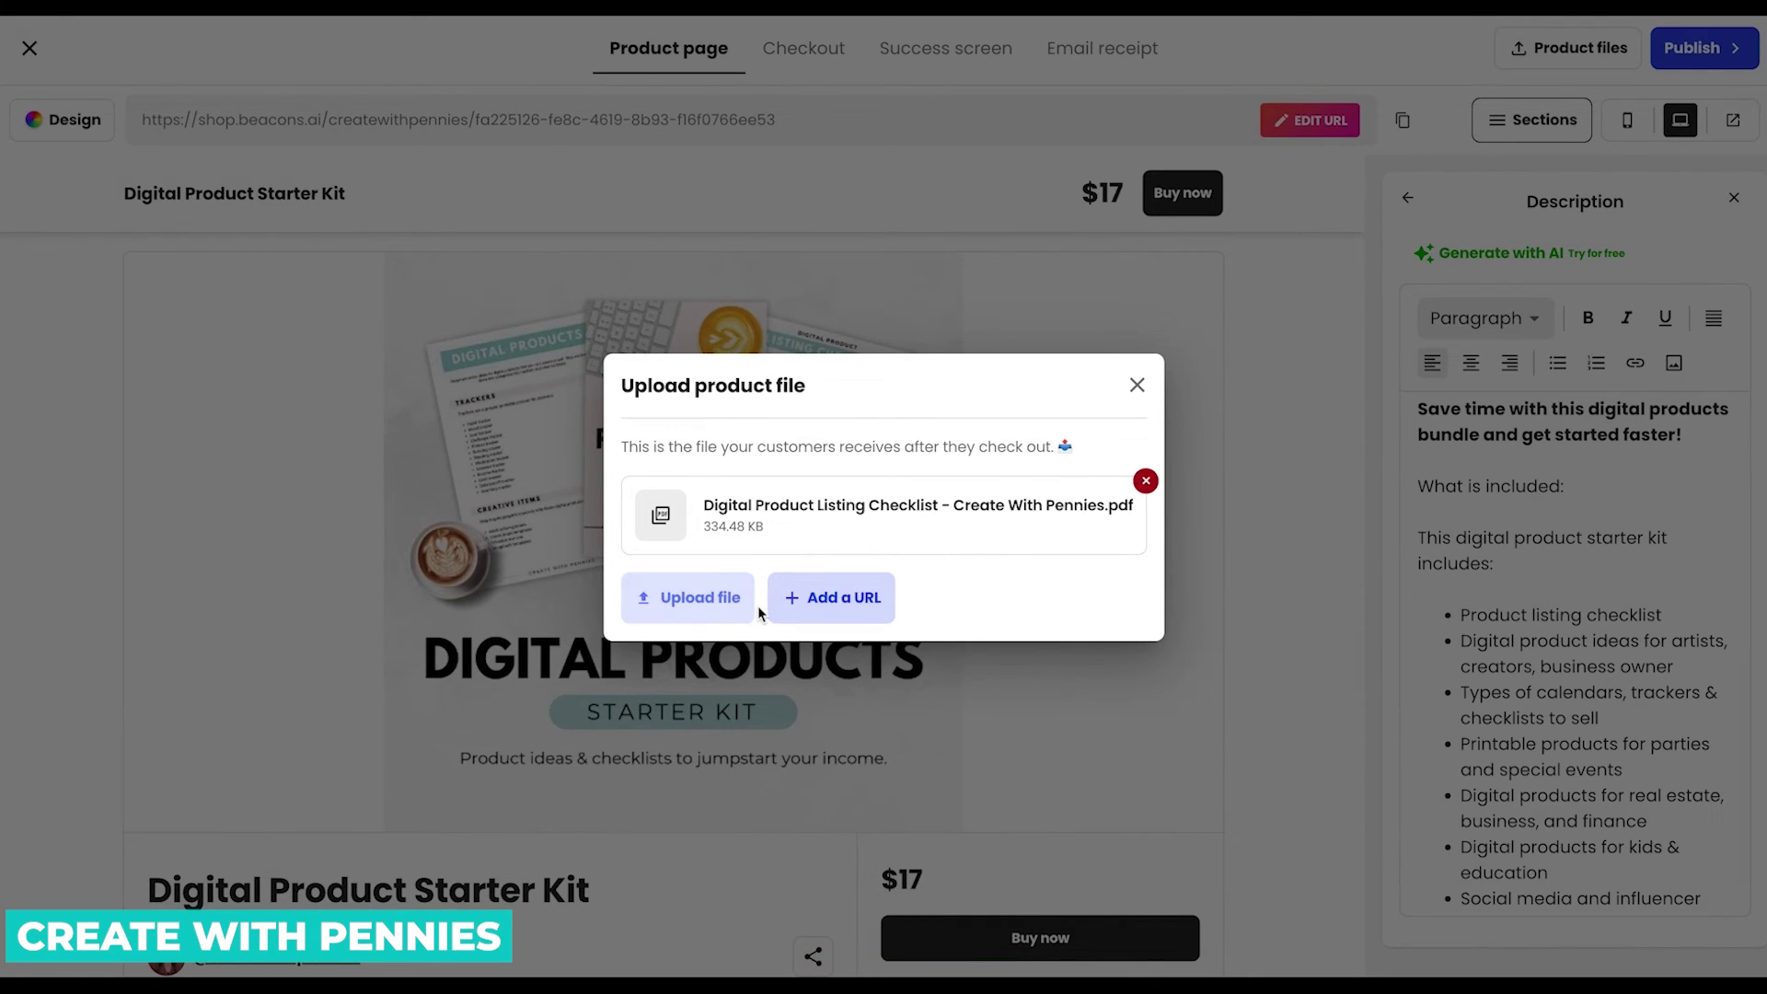
{"action": "left_click", "coordinate": [752, 311]}
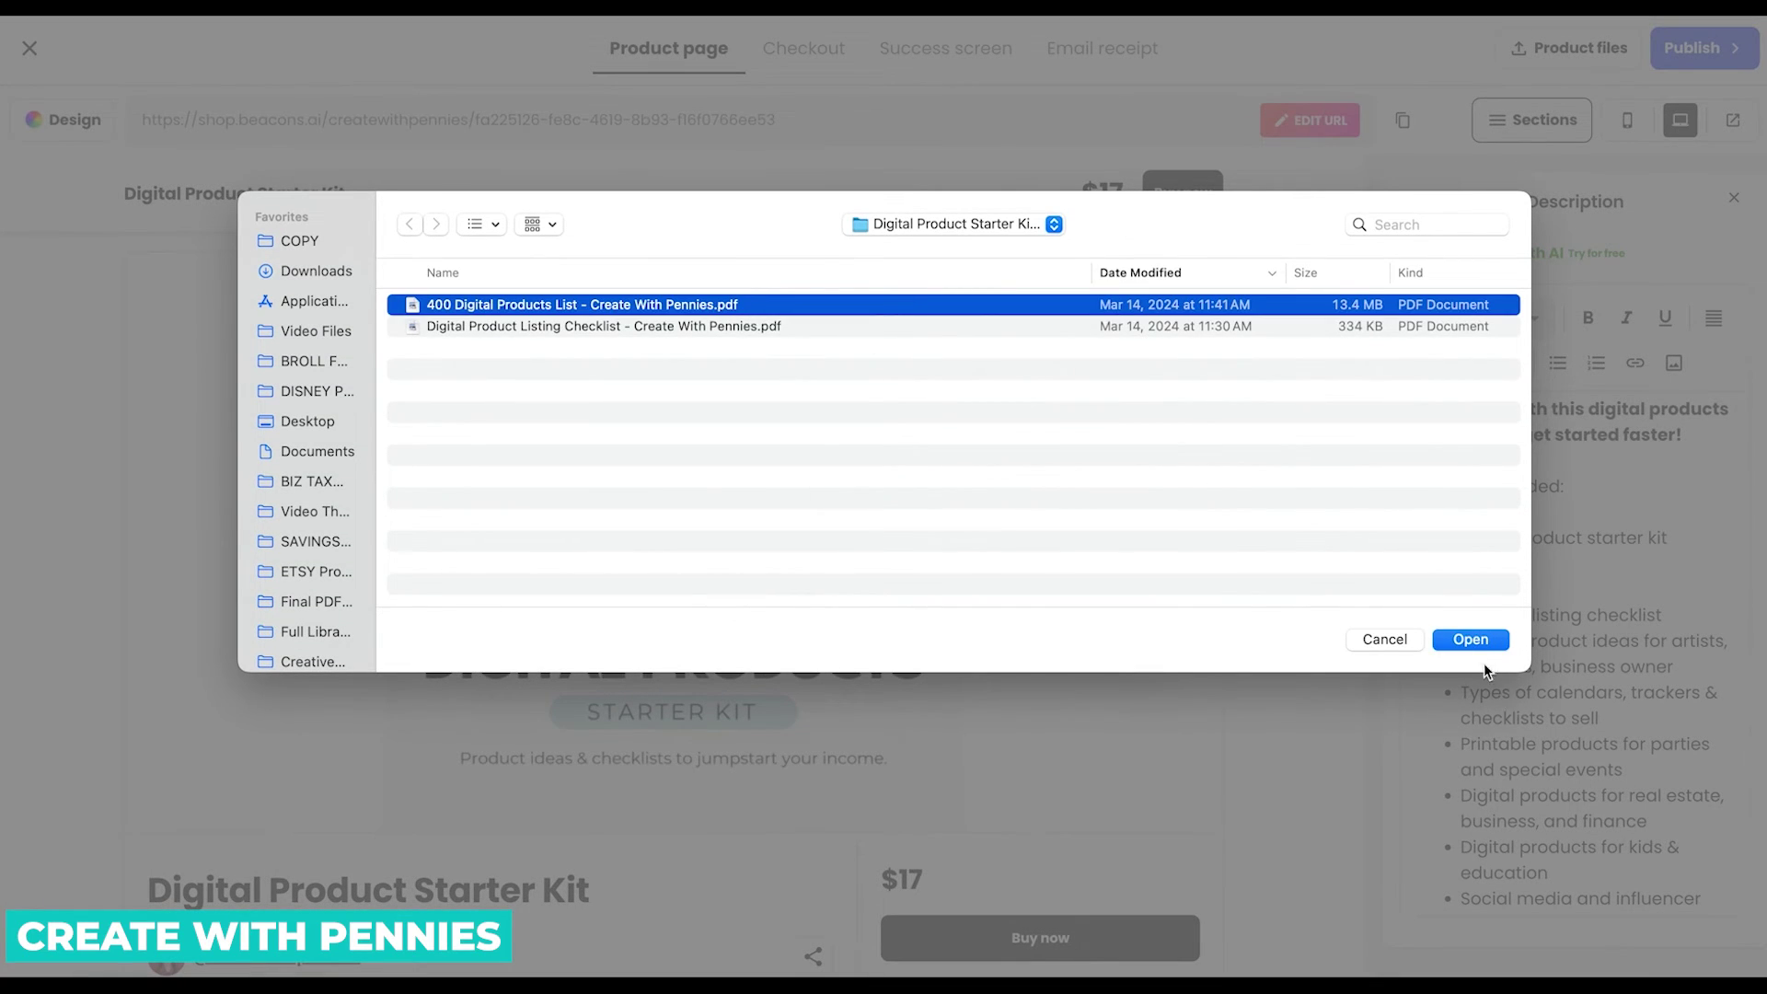
{"action": "left_click", "coordinate": [1470, 639]}
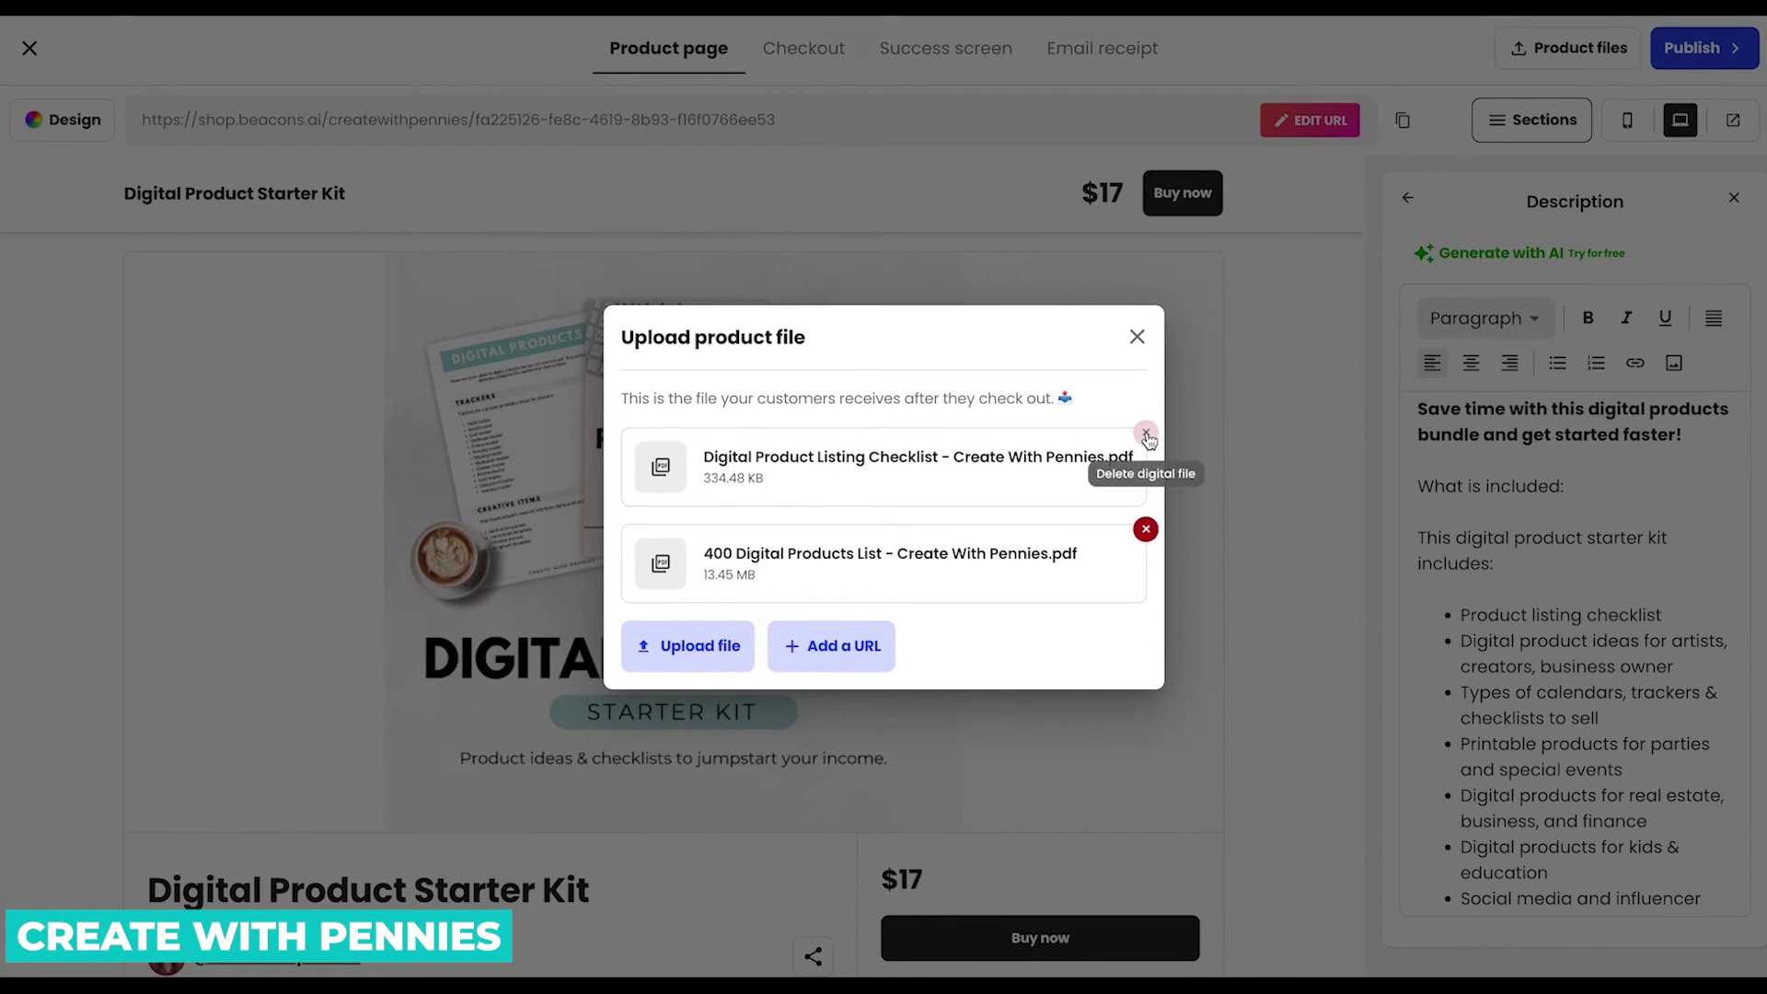
{"action": "left_click", "coordinate": [1146, 337]}
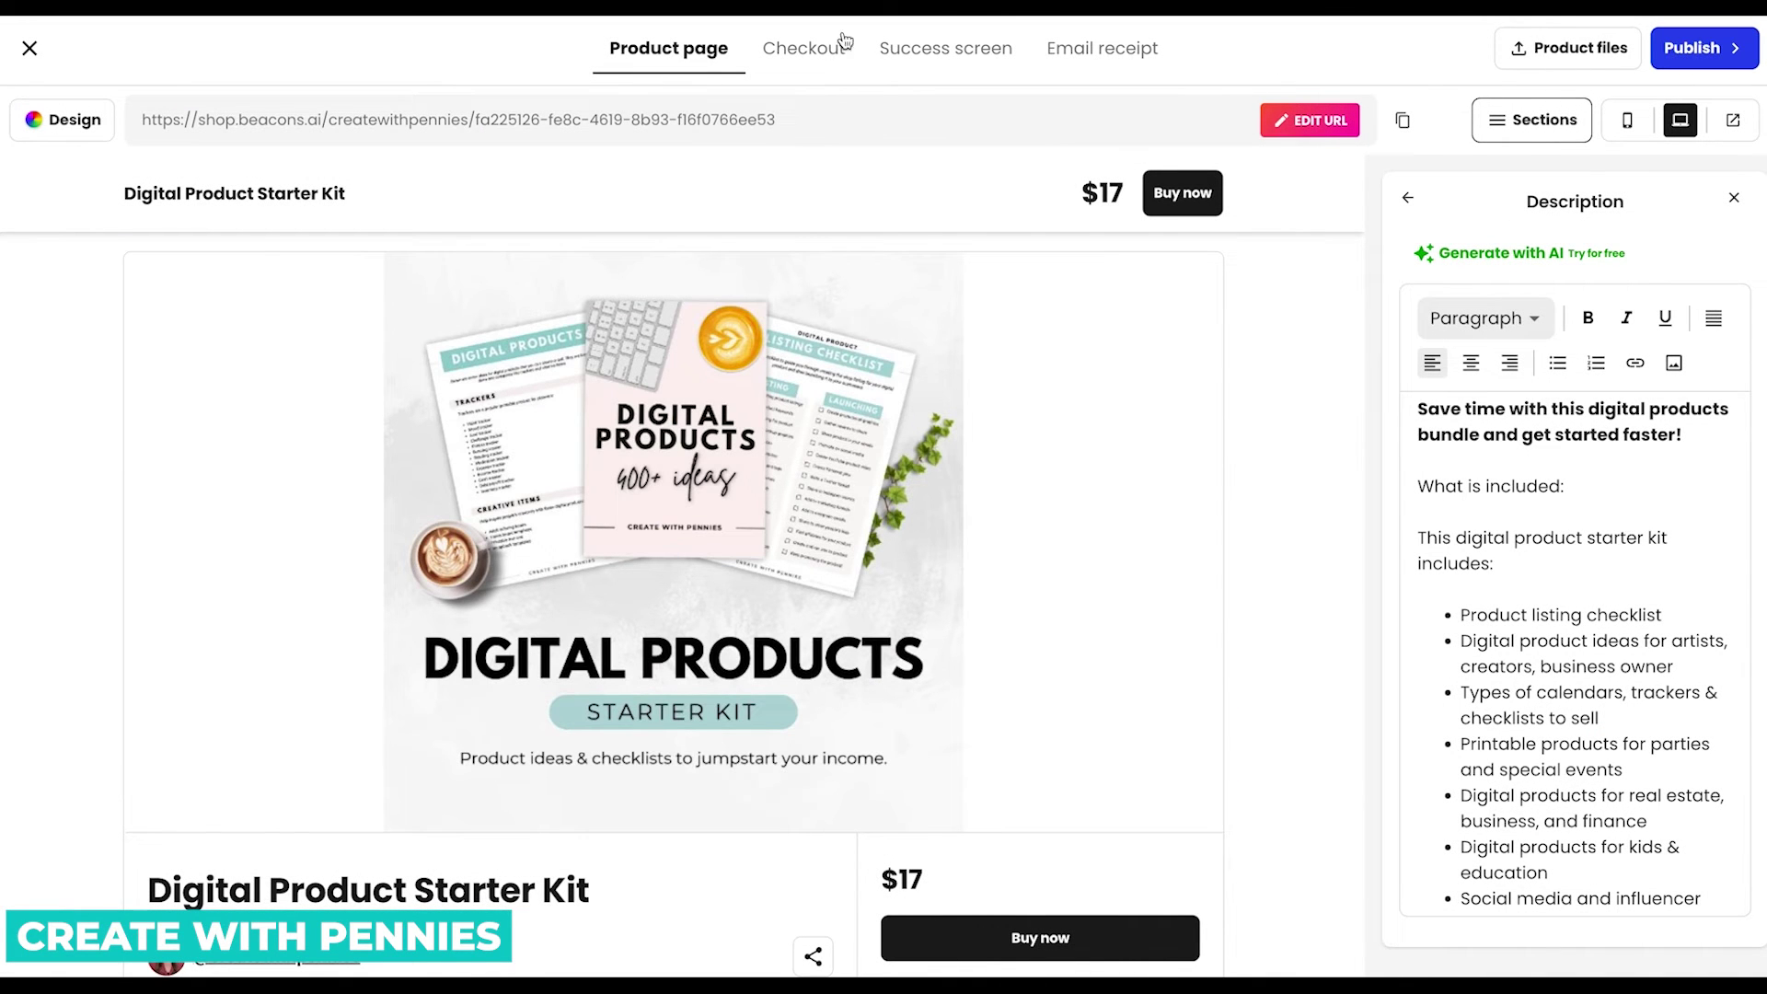
Preview the checkout, success screen and email receipt, dismissing the Store Pro upgrade offer.
{"action": "left_click", "coordinate": [807, 53]}
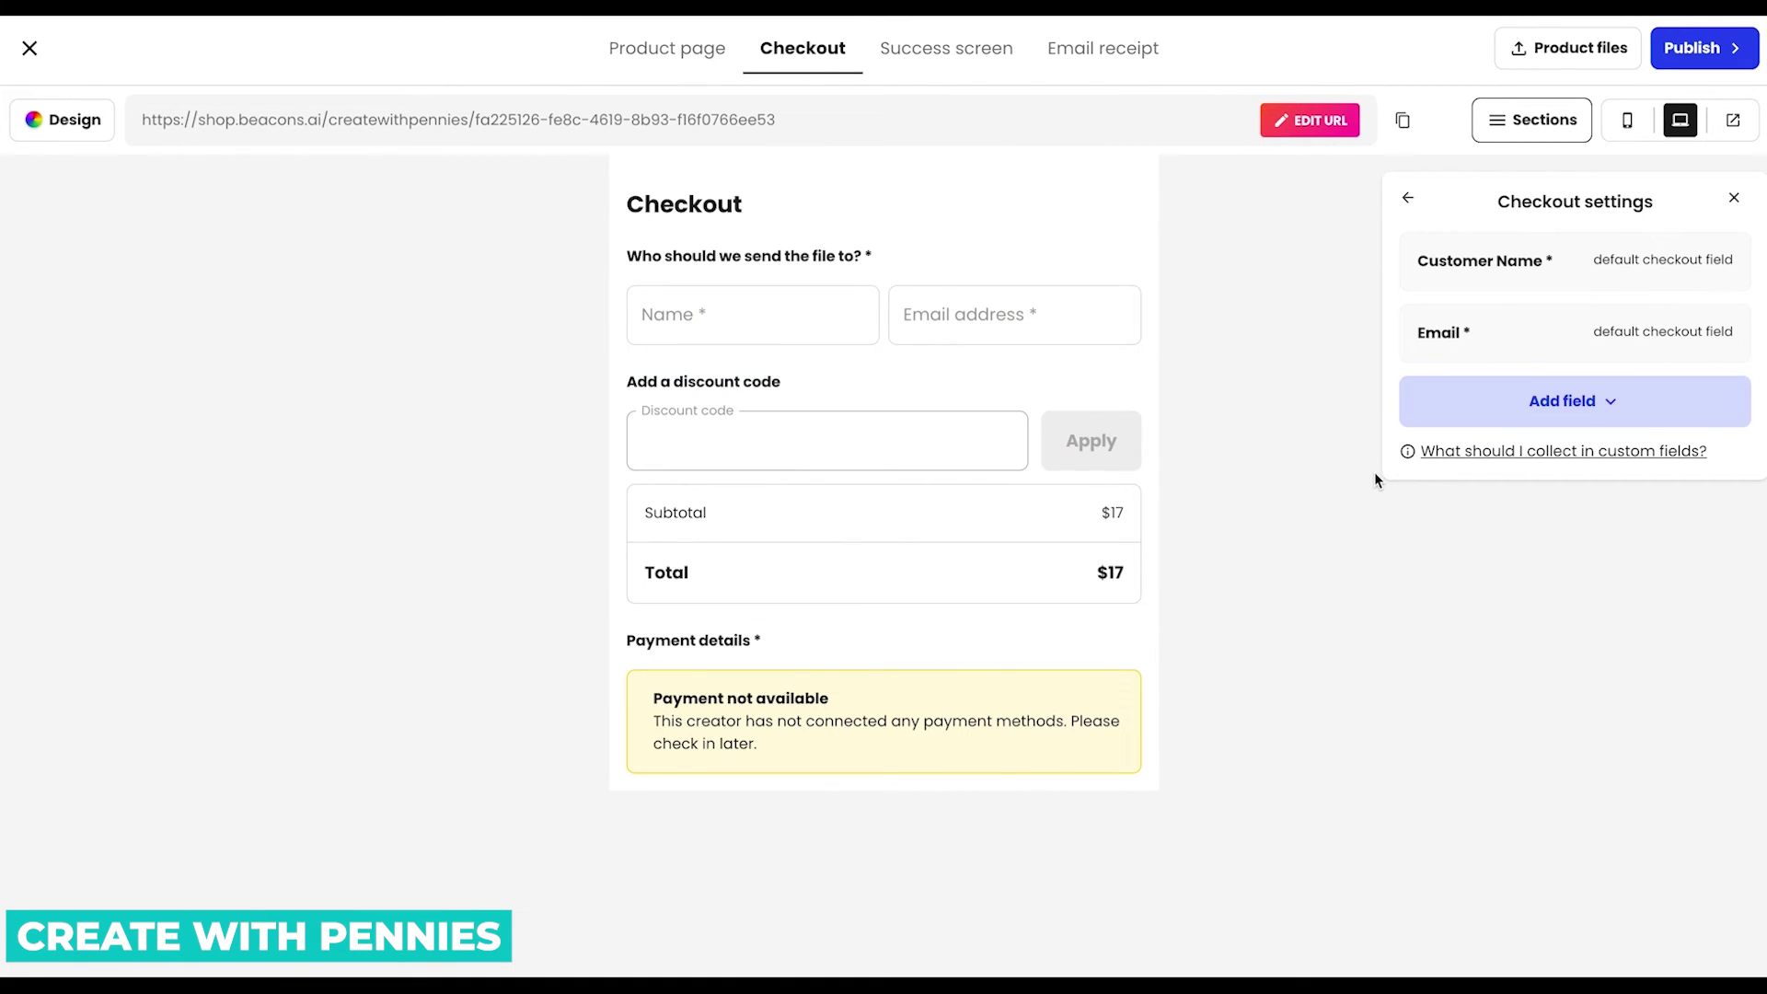
{"action": "left_click", "coordinate": [1301, 131]}
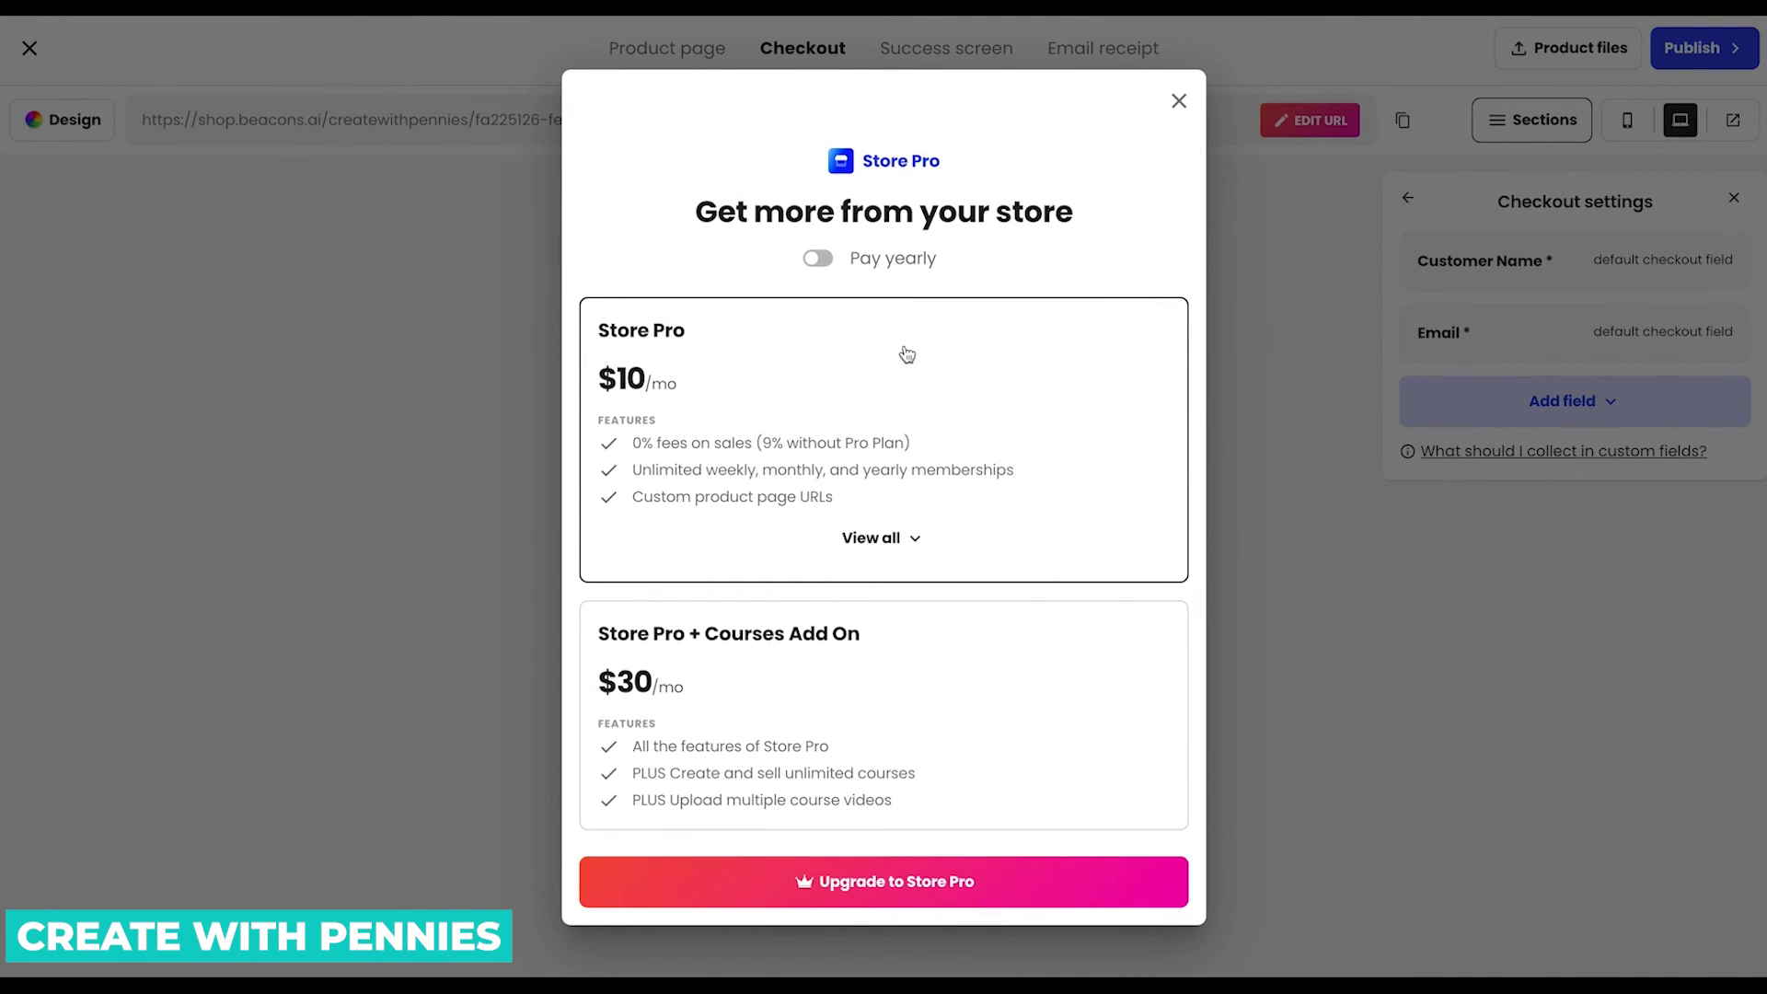
{"action": "left_click", "coordinate": [1185, 106]}
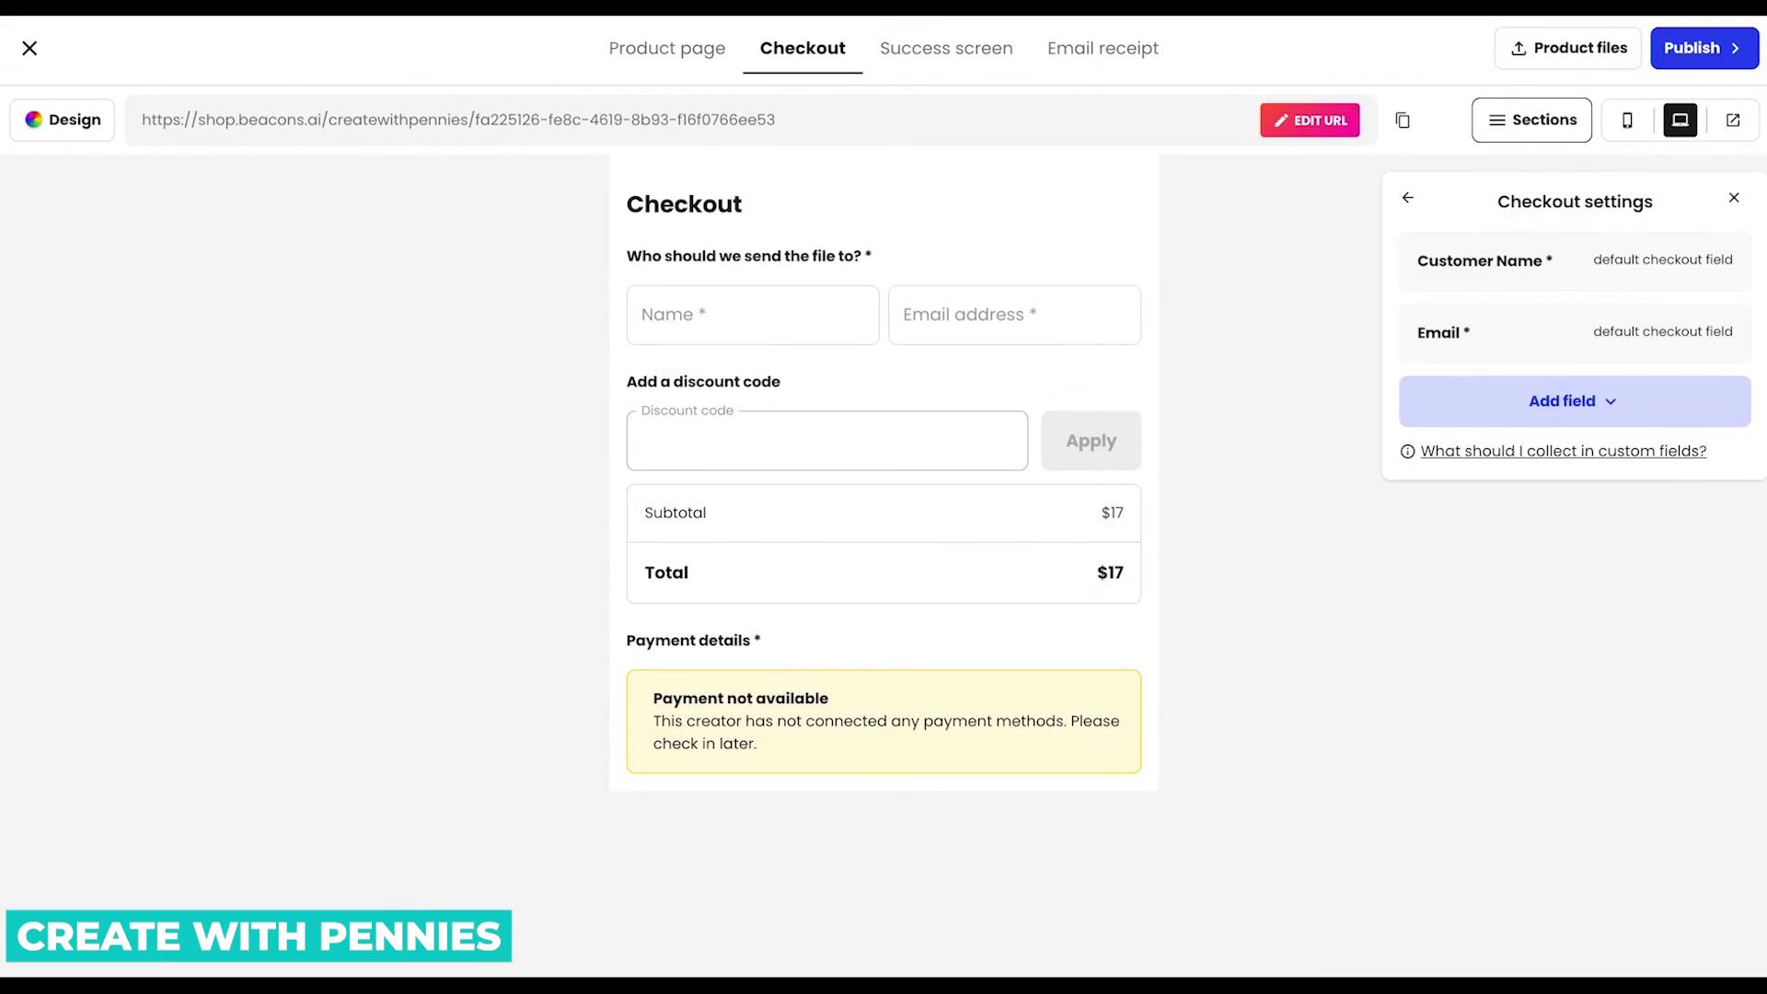
{"action": "left_click", "coordinate": [946, 48]}
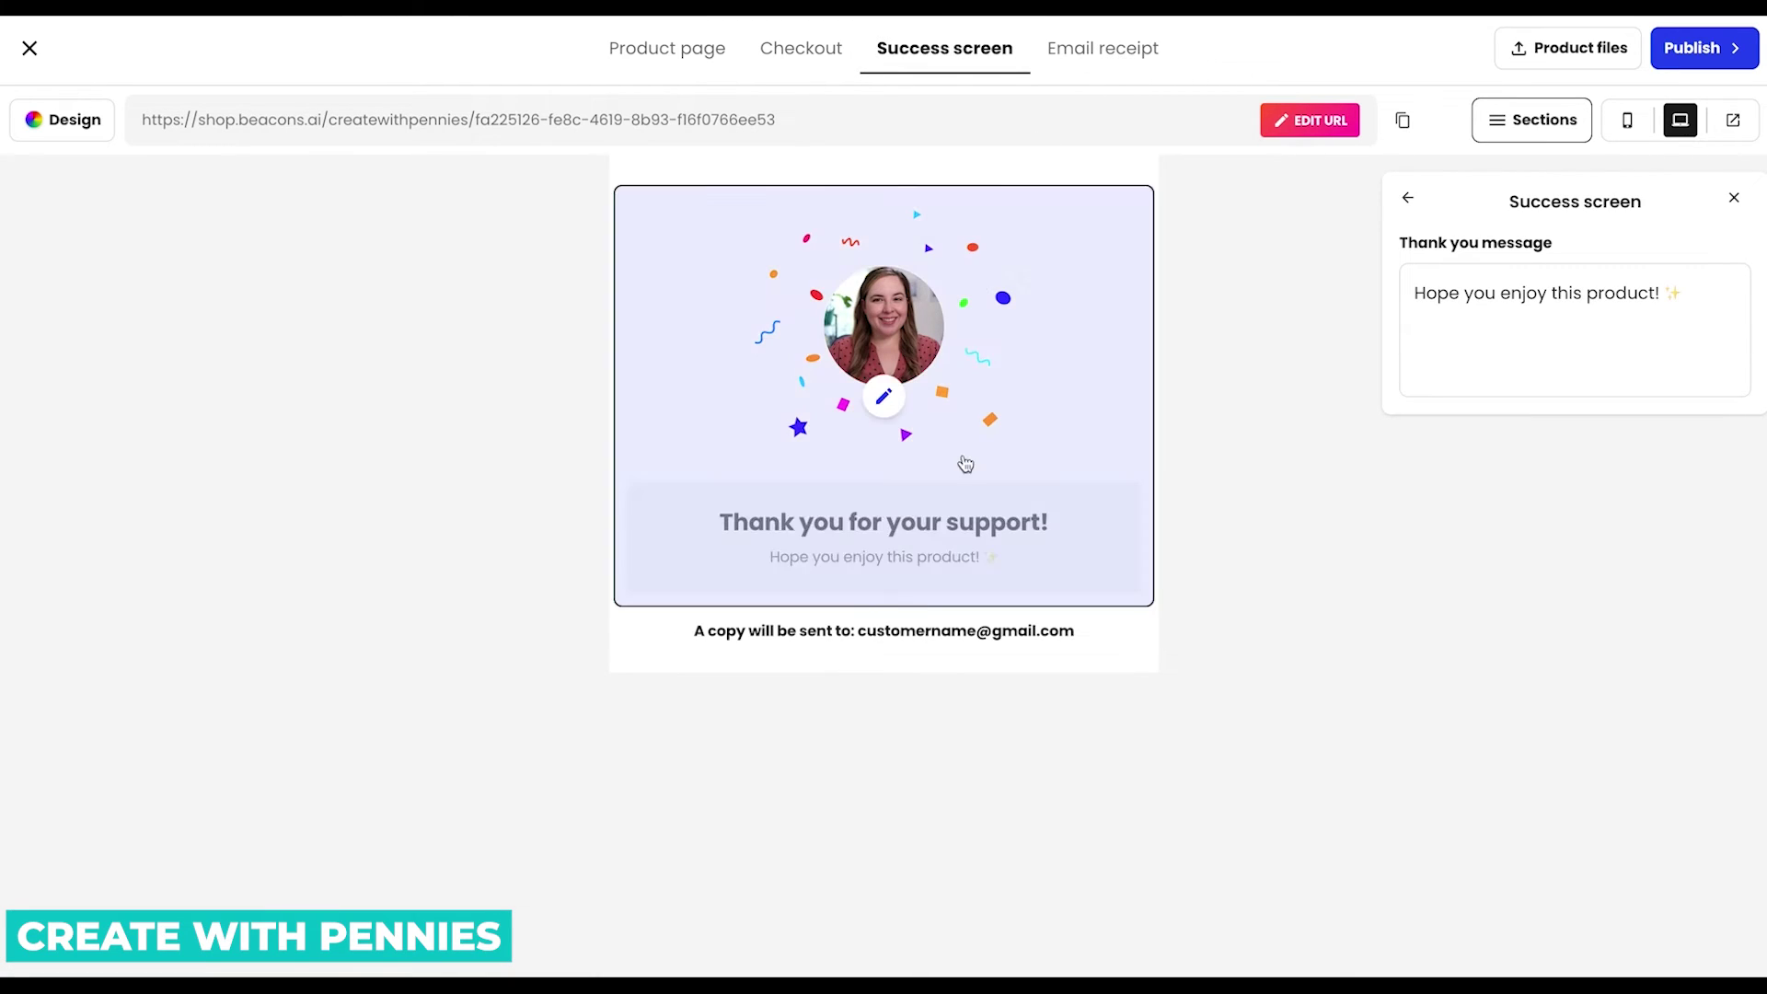
{"action": "left_click", "coordinate": [1100, 53]}
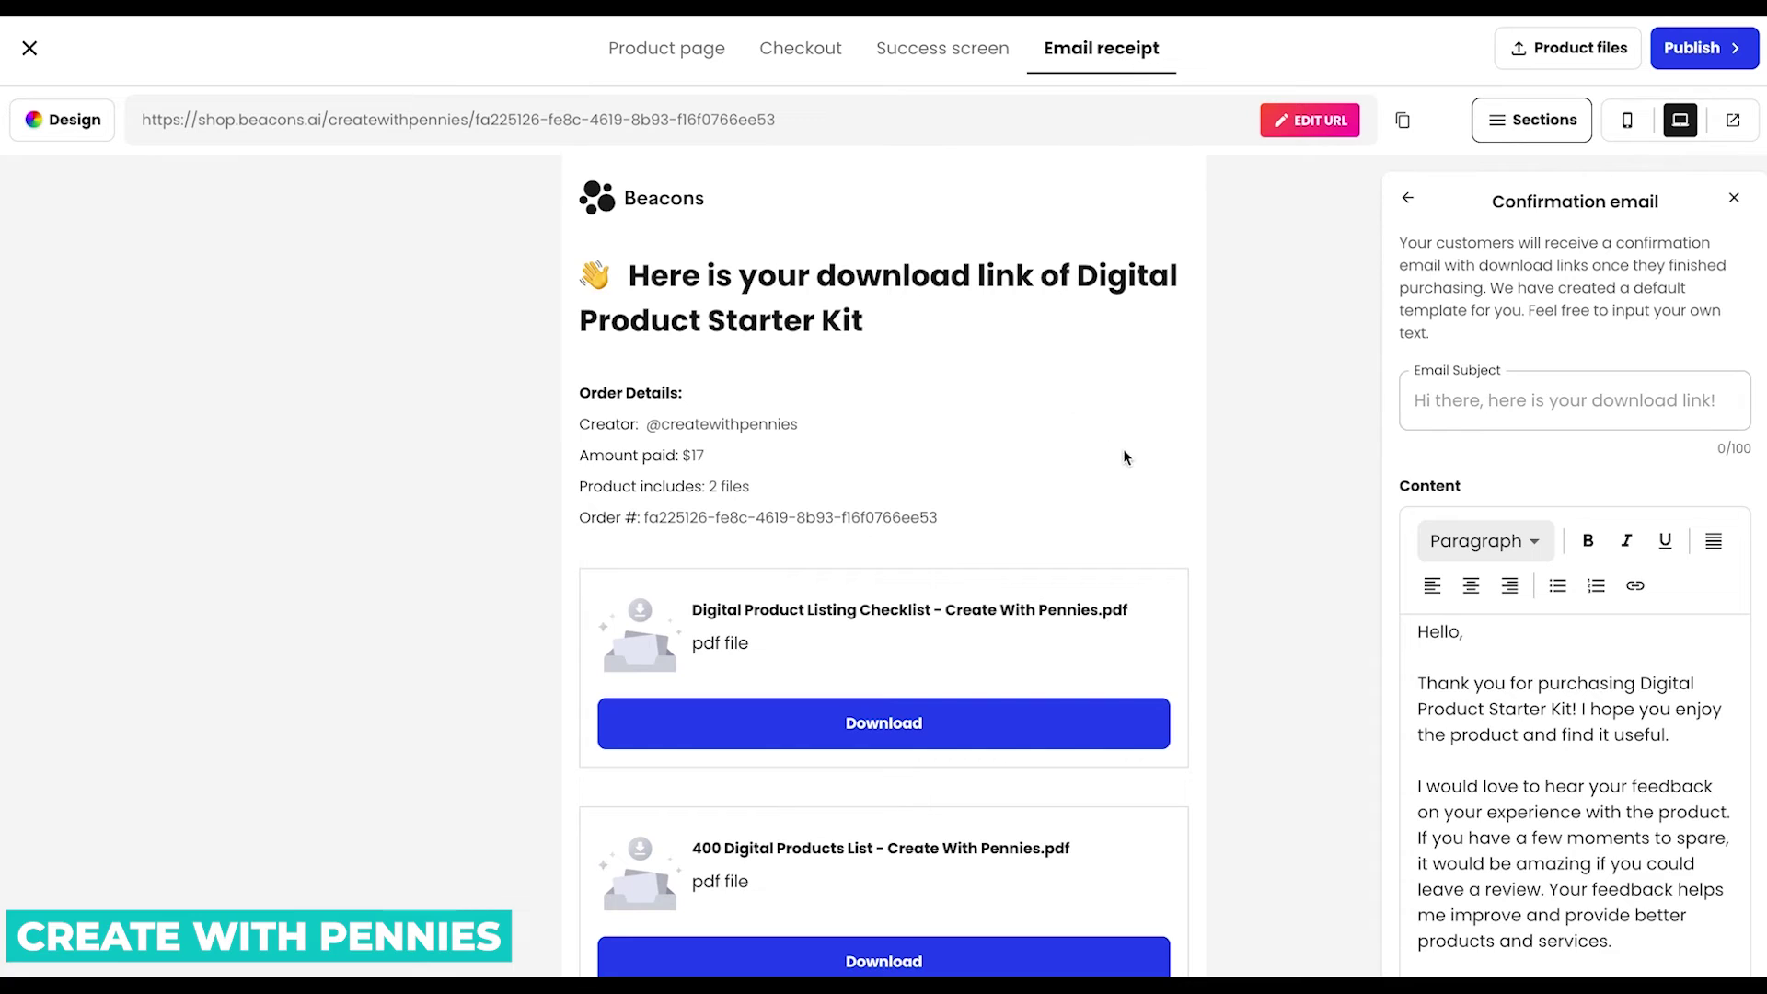
{"action": "scroll", "coordinate": [1114, 462], "scroll_direction": "down", "scroll_amount": 3}
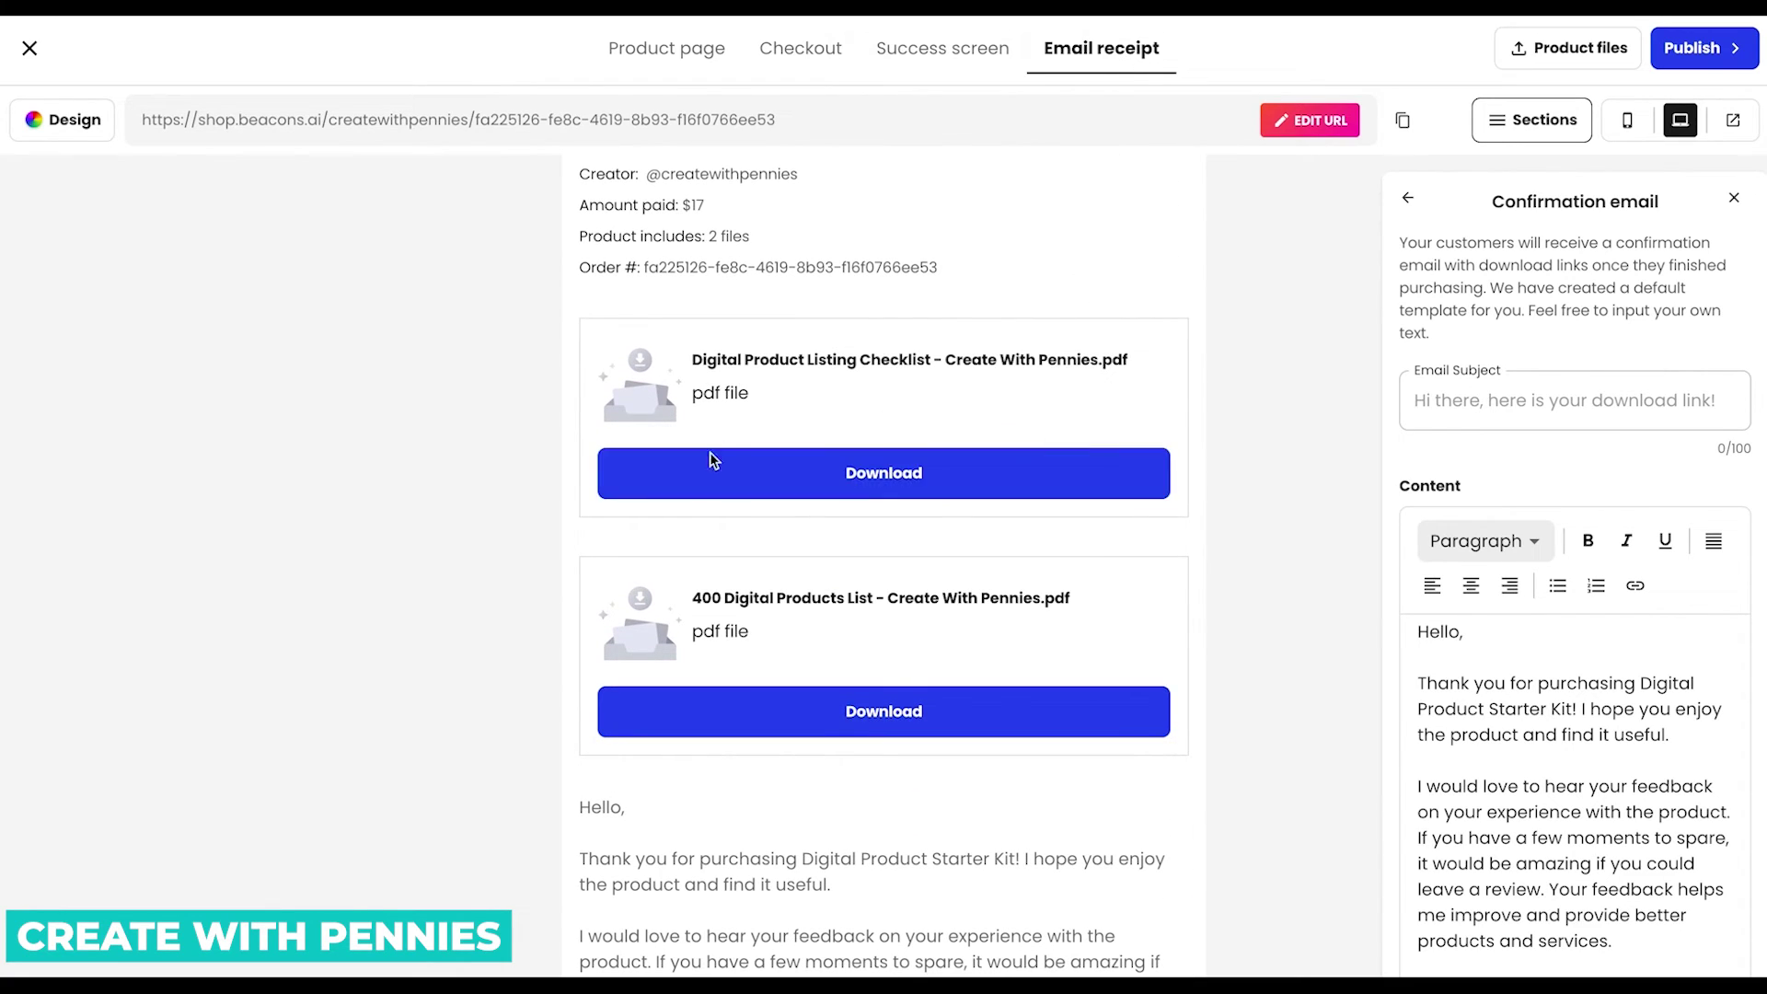
{"action": "scroll", "coordinate": [913, 635], "scroll_direction": "up", "scroll_amount": 3}
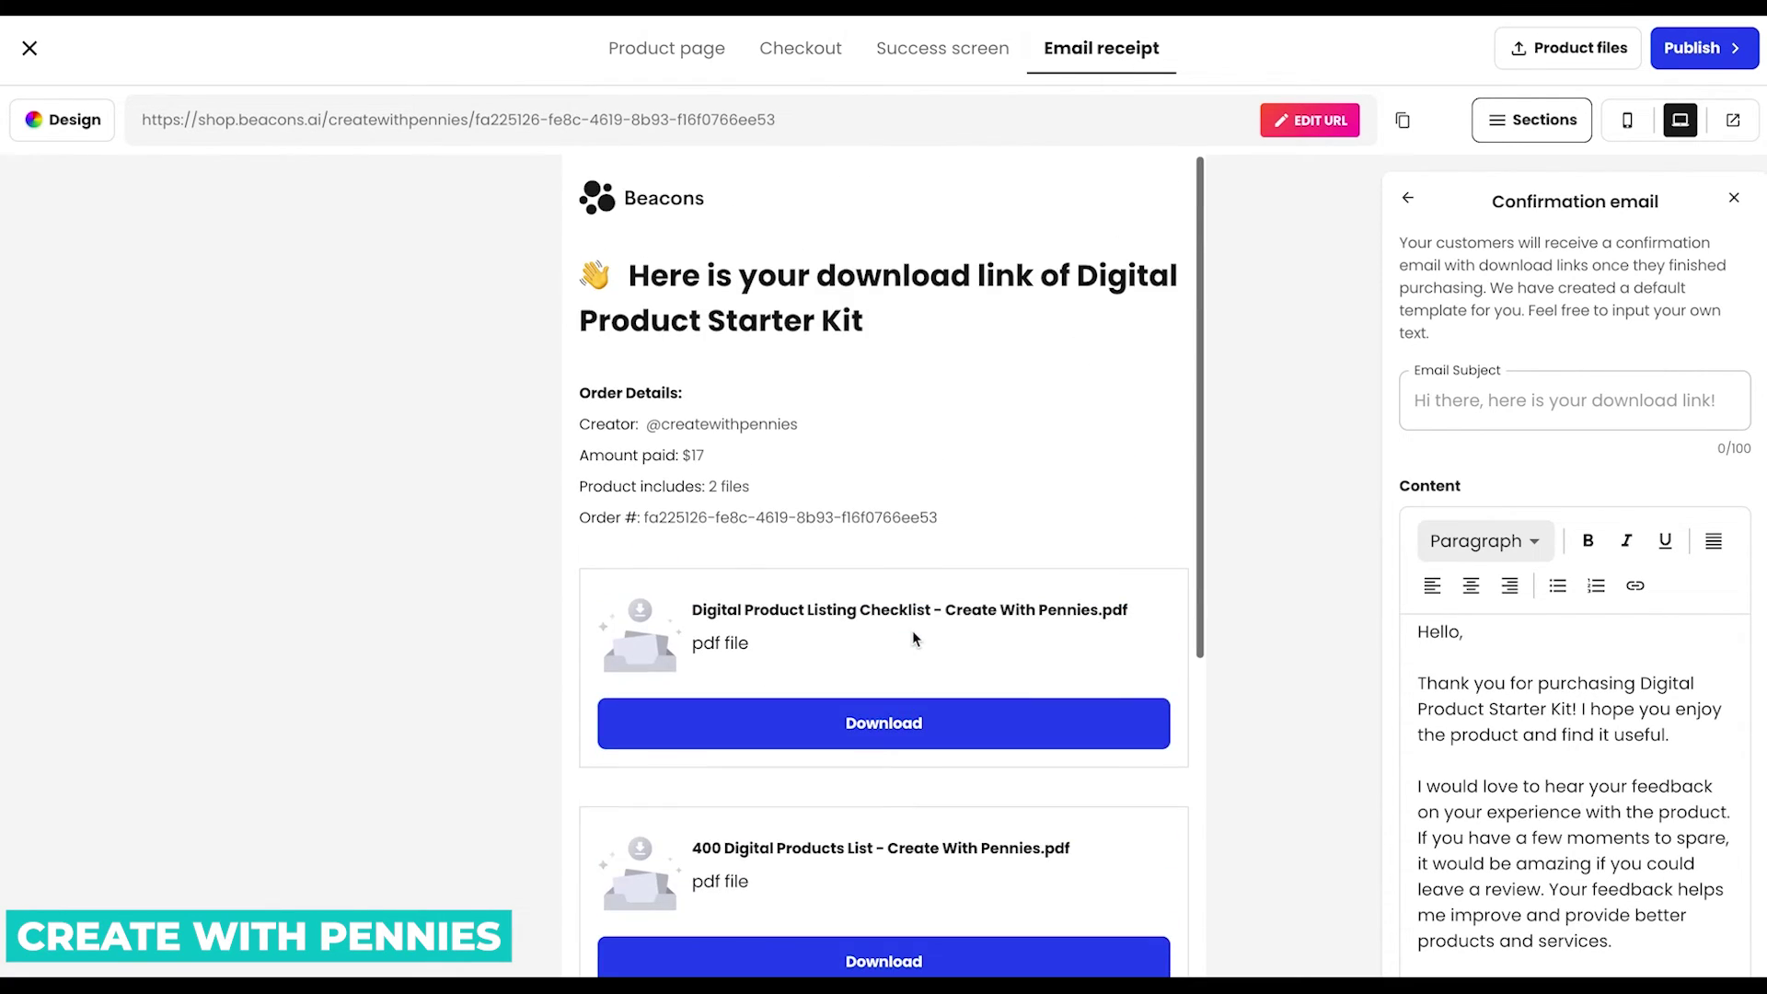
{"action": "scroll", "coordinate": [863, 327], "scroll_direction": "down", "scroll_amount": 1}
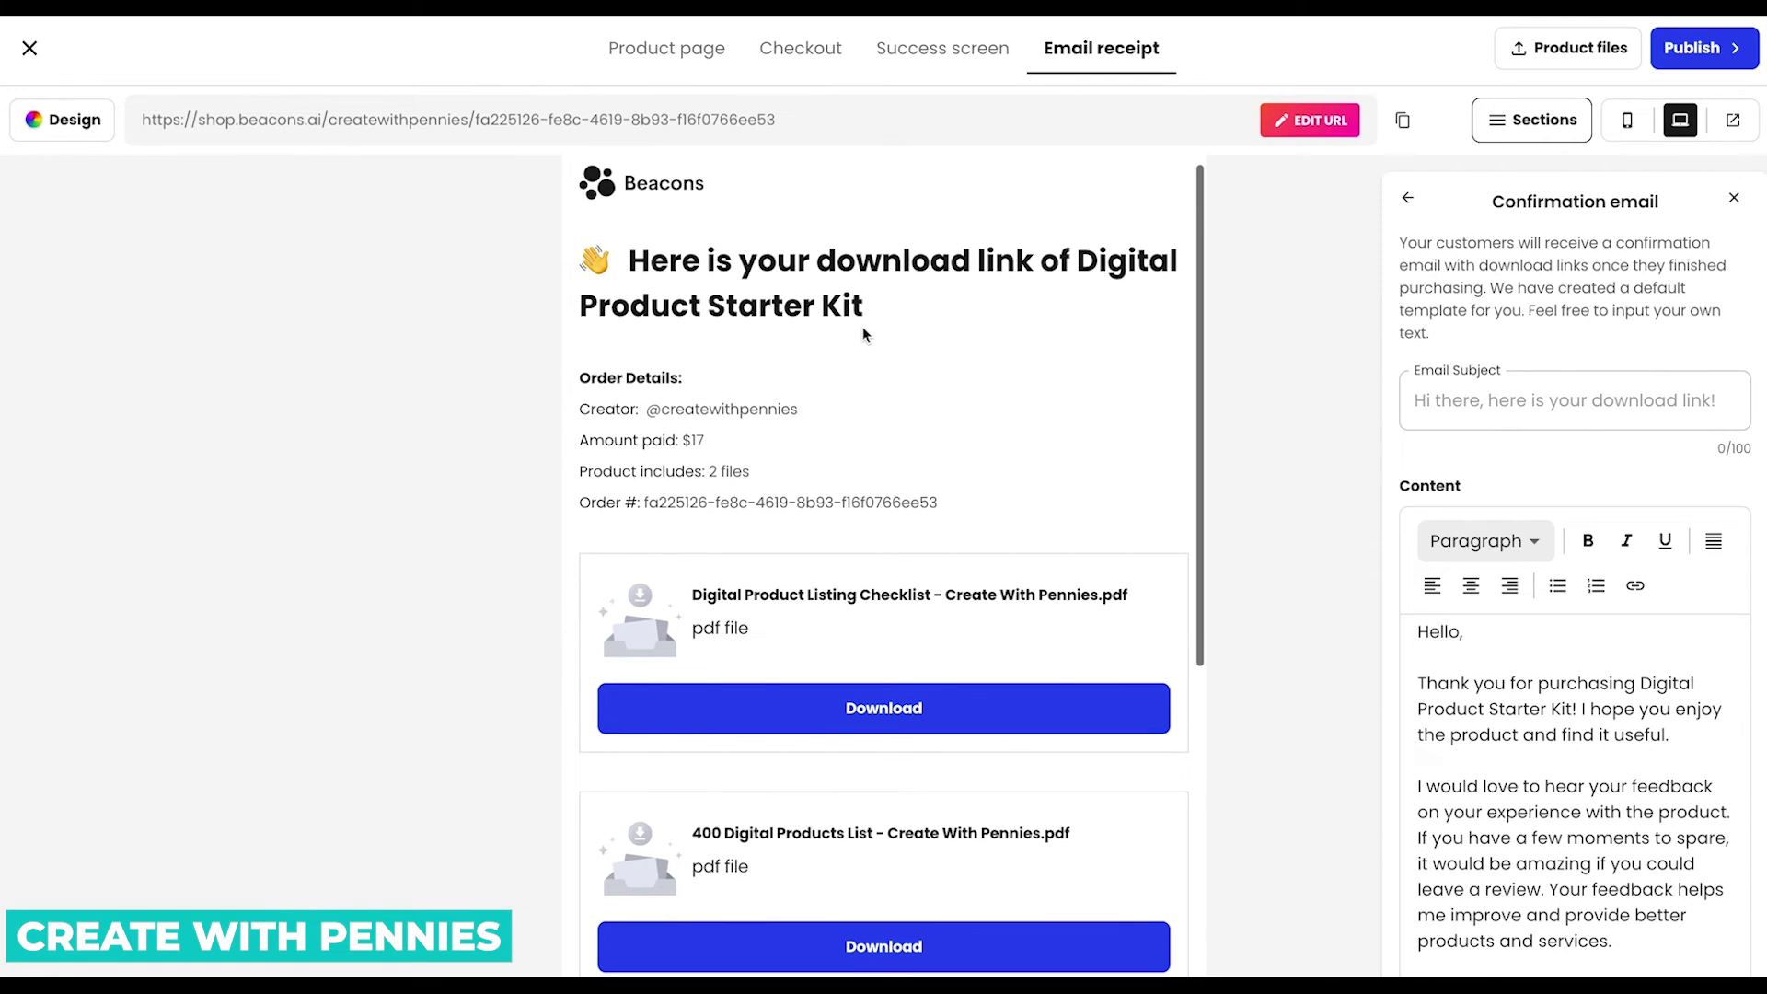
Publish the product and choose Connect for PayPal under payment setup.
{"action": "left_click", "coordinate": [1694, 48]}
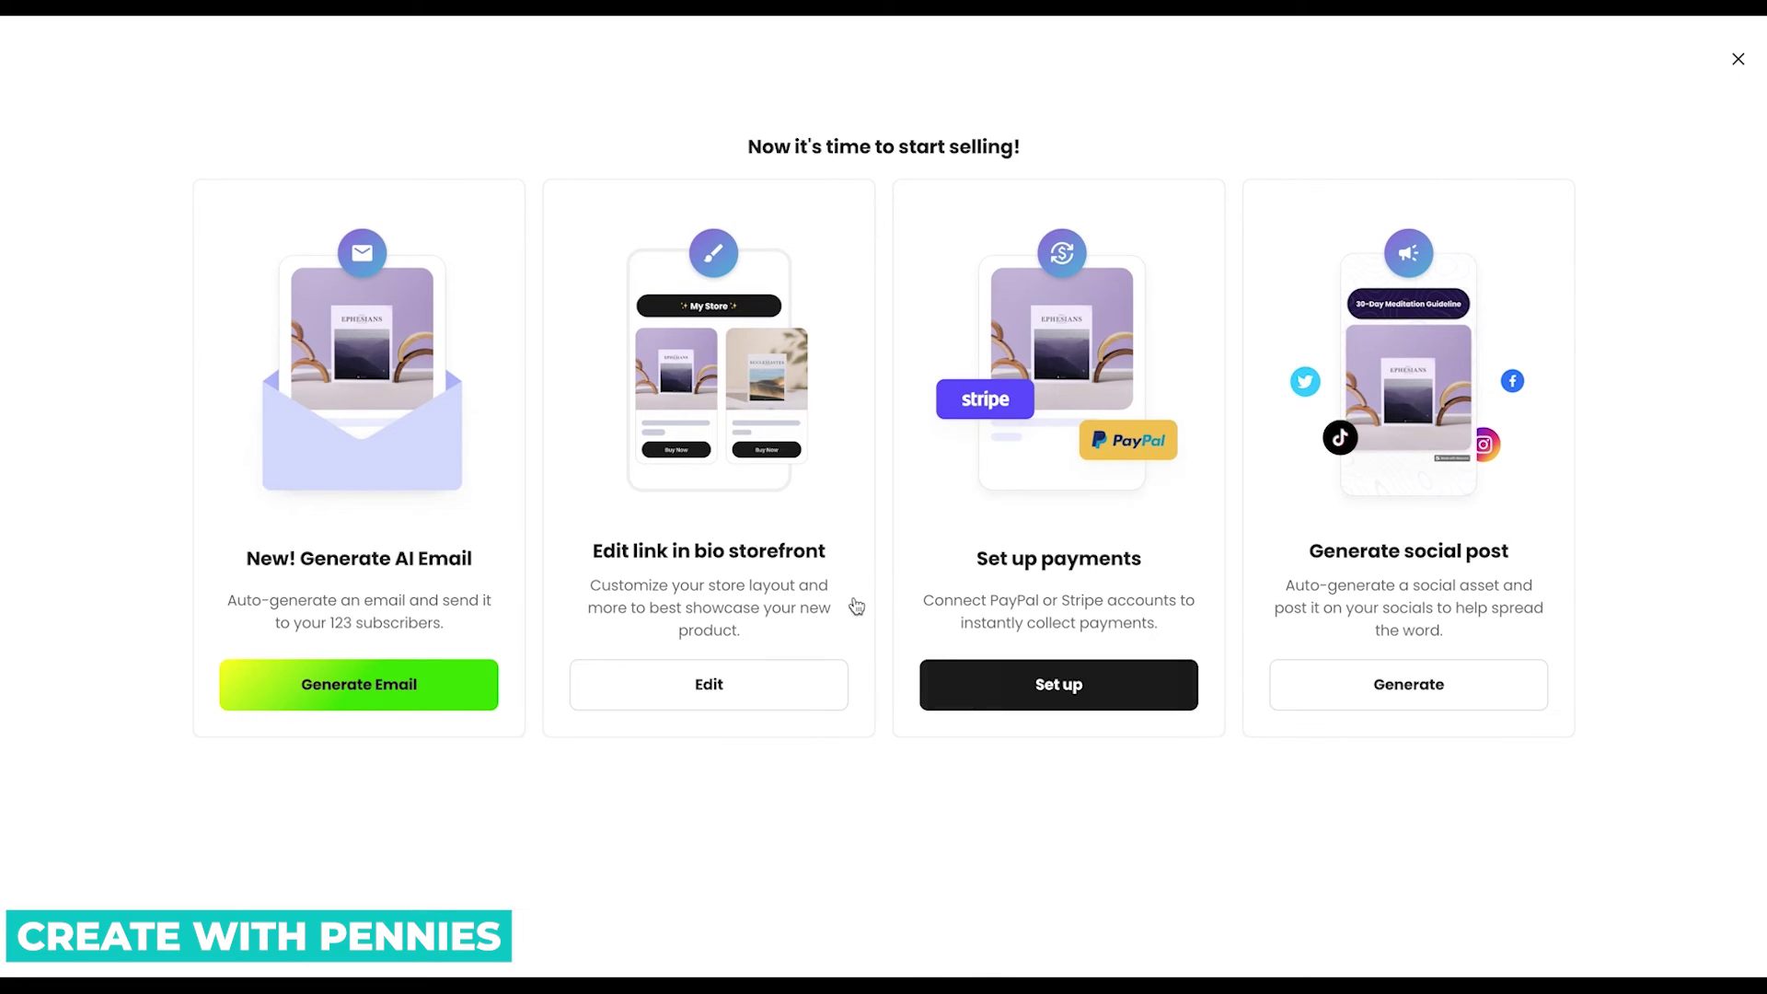
{"action": "left_click", "coordinate": [1079, 699]}
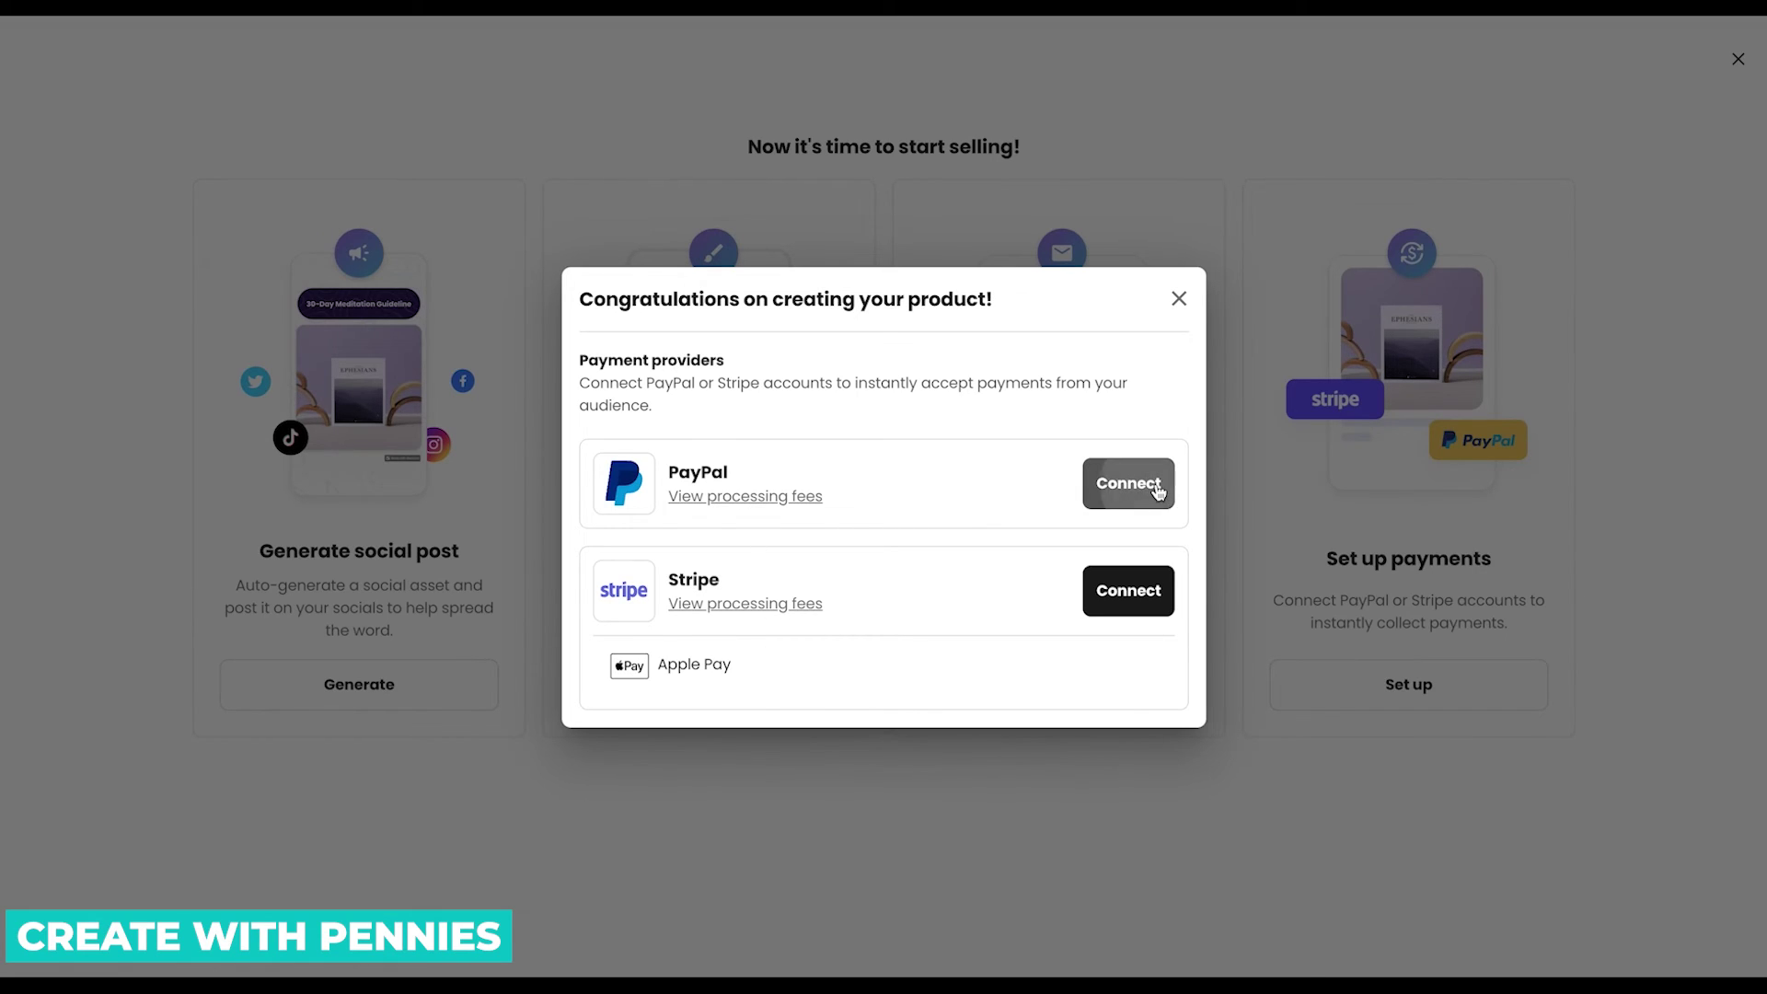
{"action": "left_click", "coordinate": [1157, 493]}
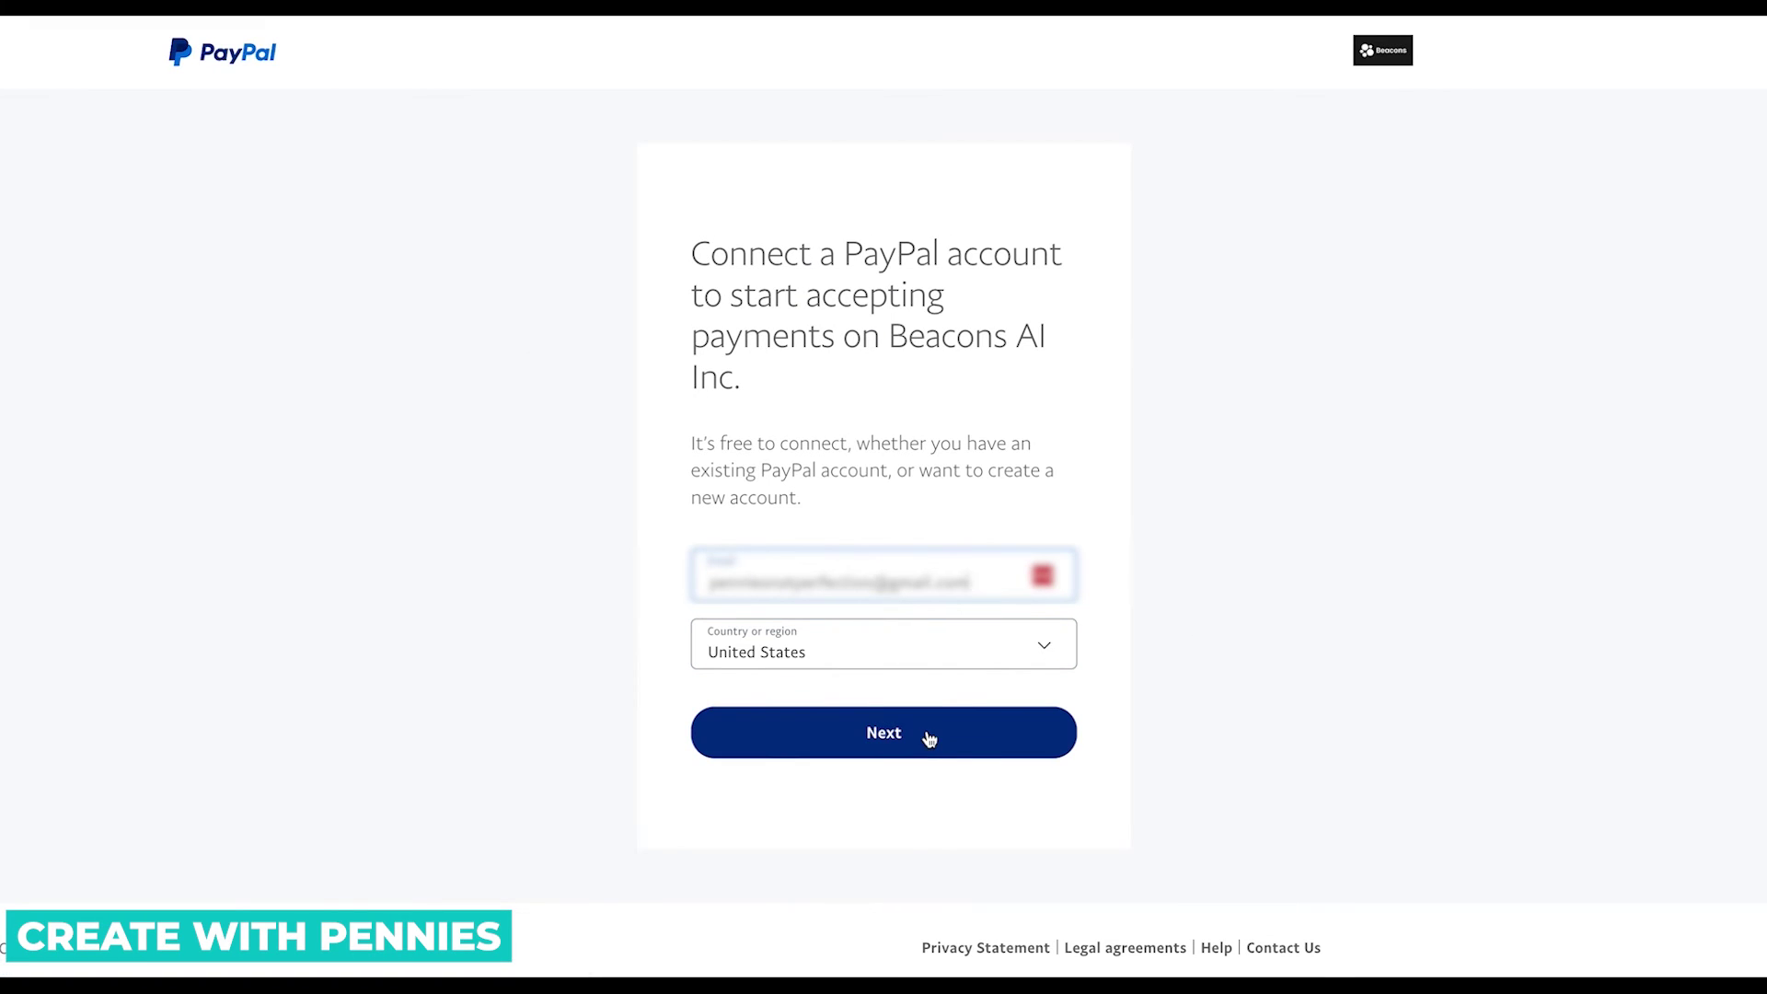
Log in to PayPal, allow Beacons access, and return to Beacons AI Inc.
{"action": "left_click", "coordinate": [1012, 749]}
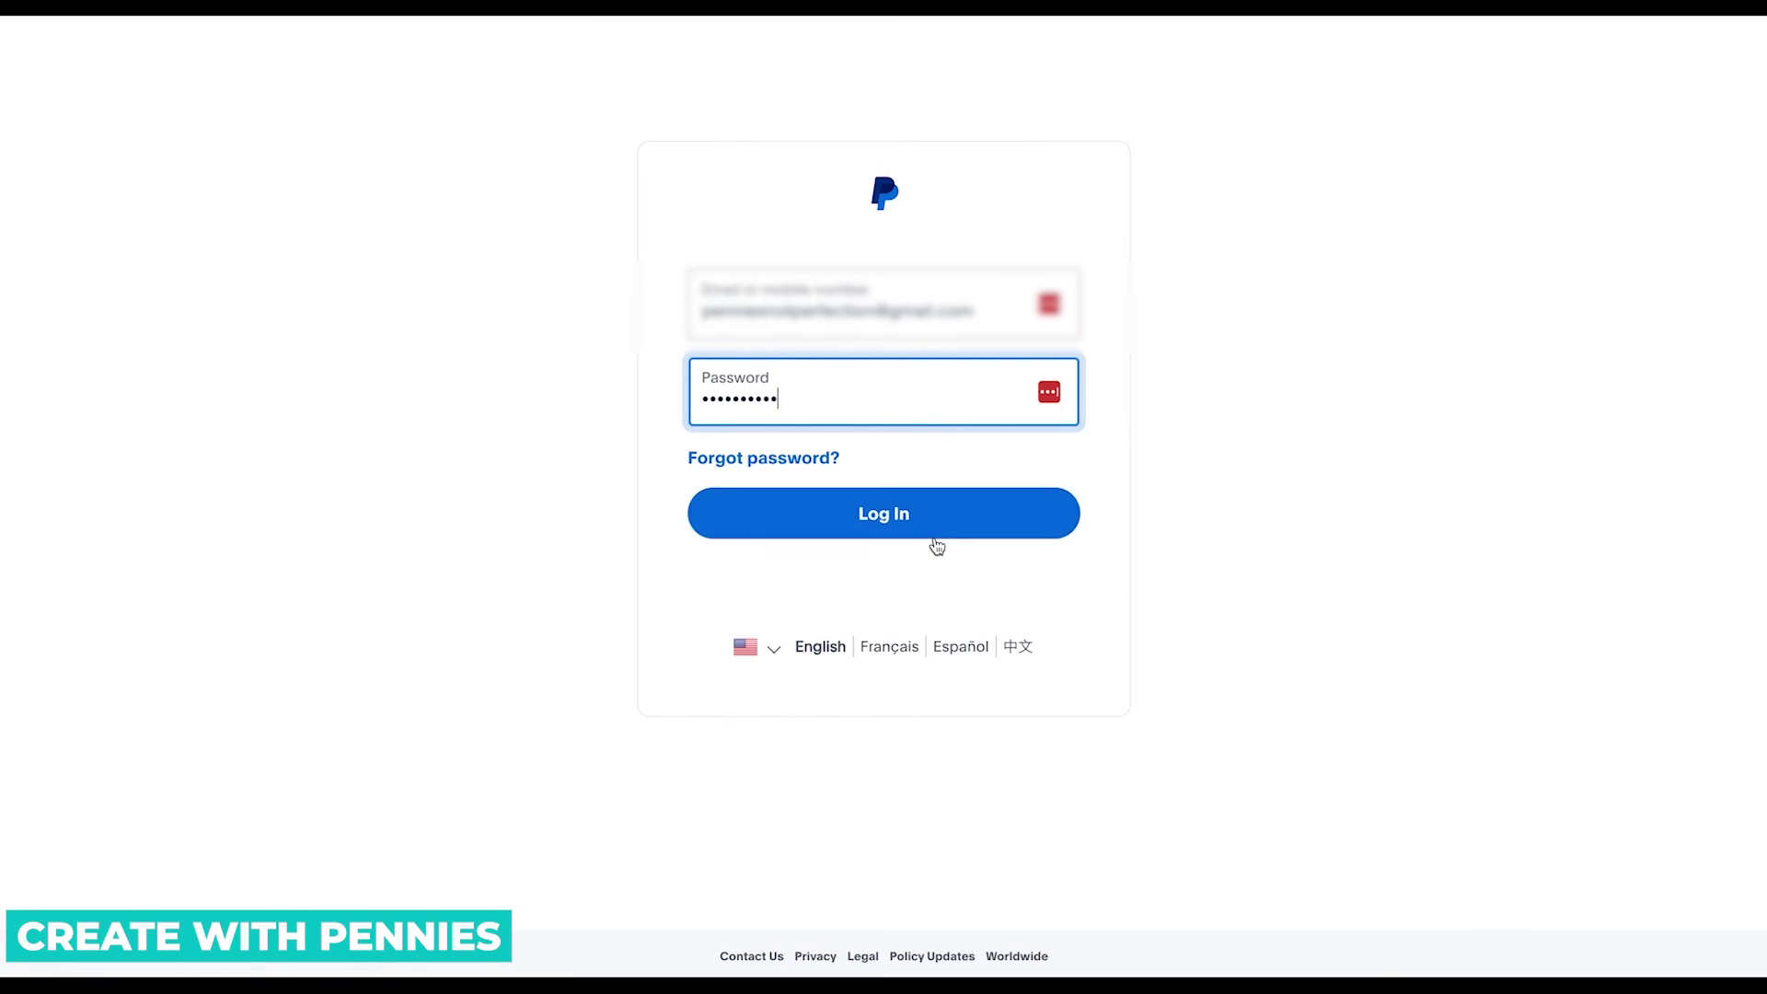
{"action": "left_click", "coordinate": [1056, 518]}
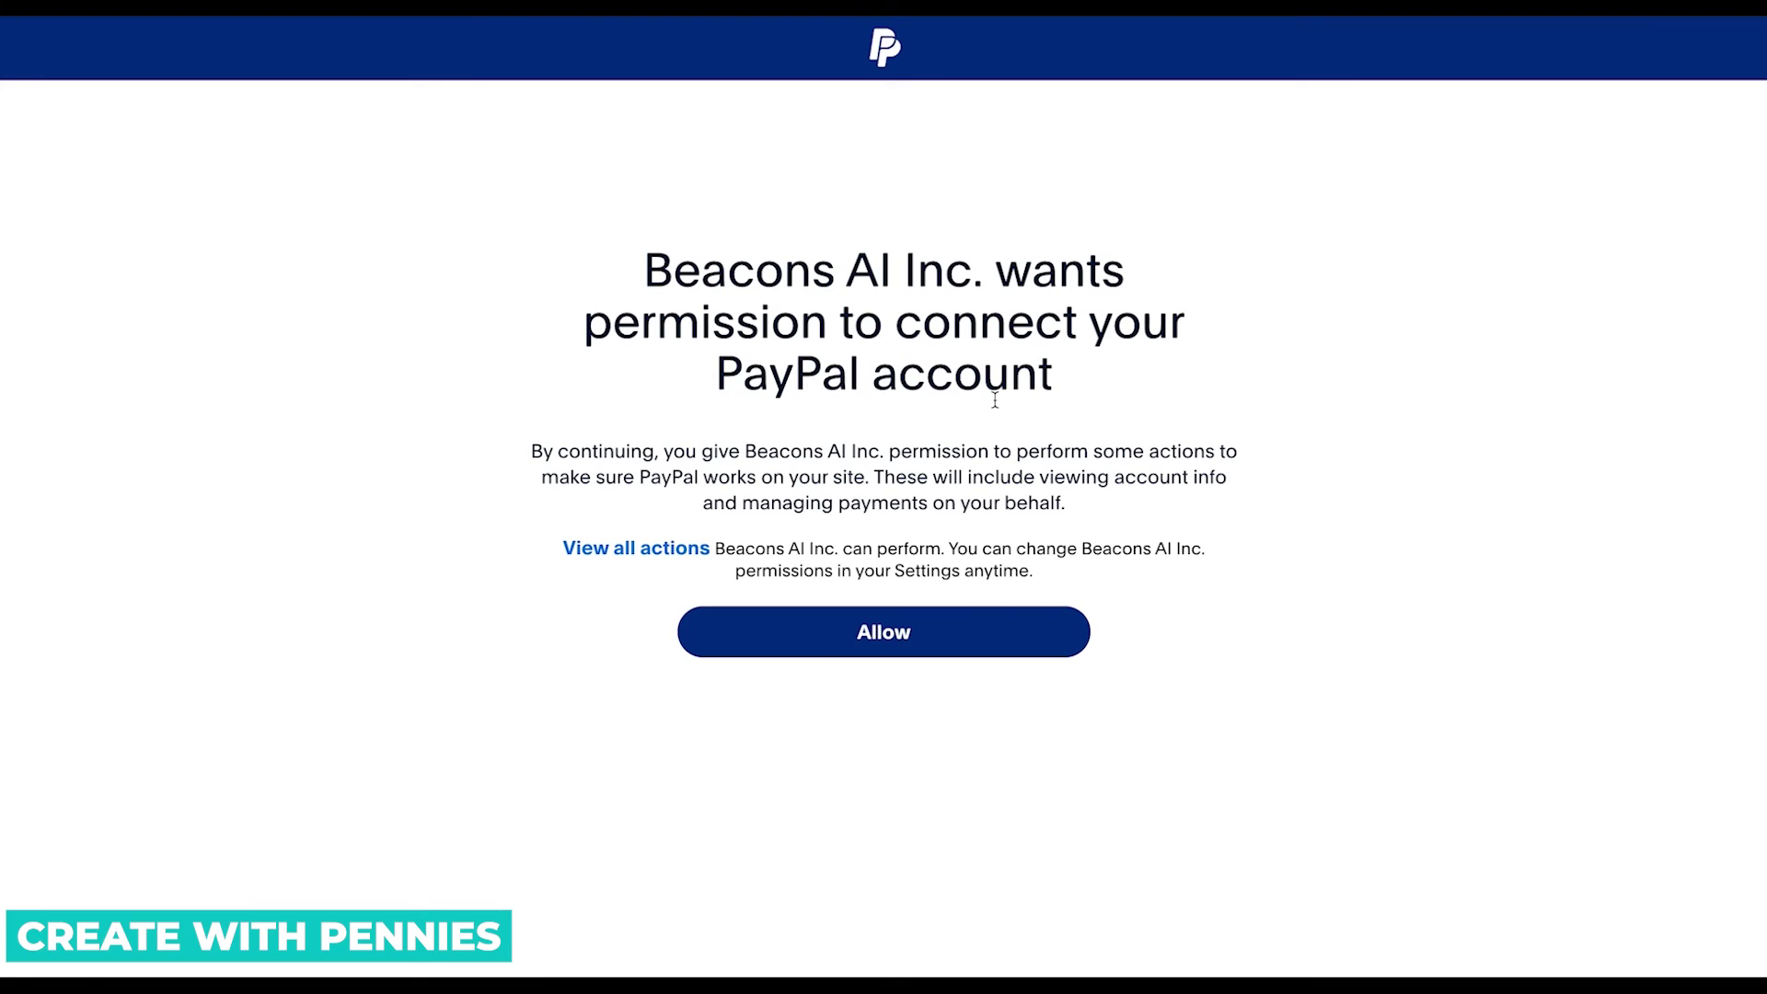
{"action": "left_click", "coordinate": [1029, 652]}
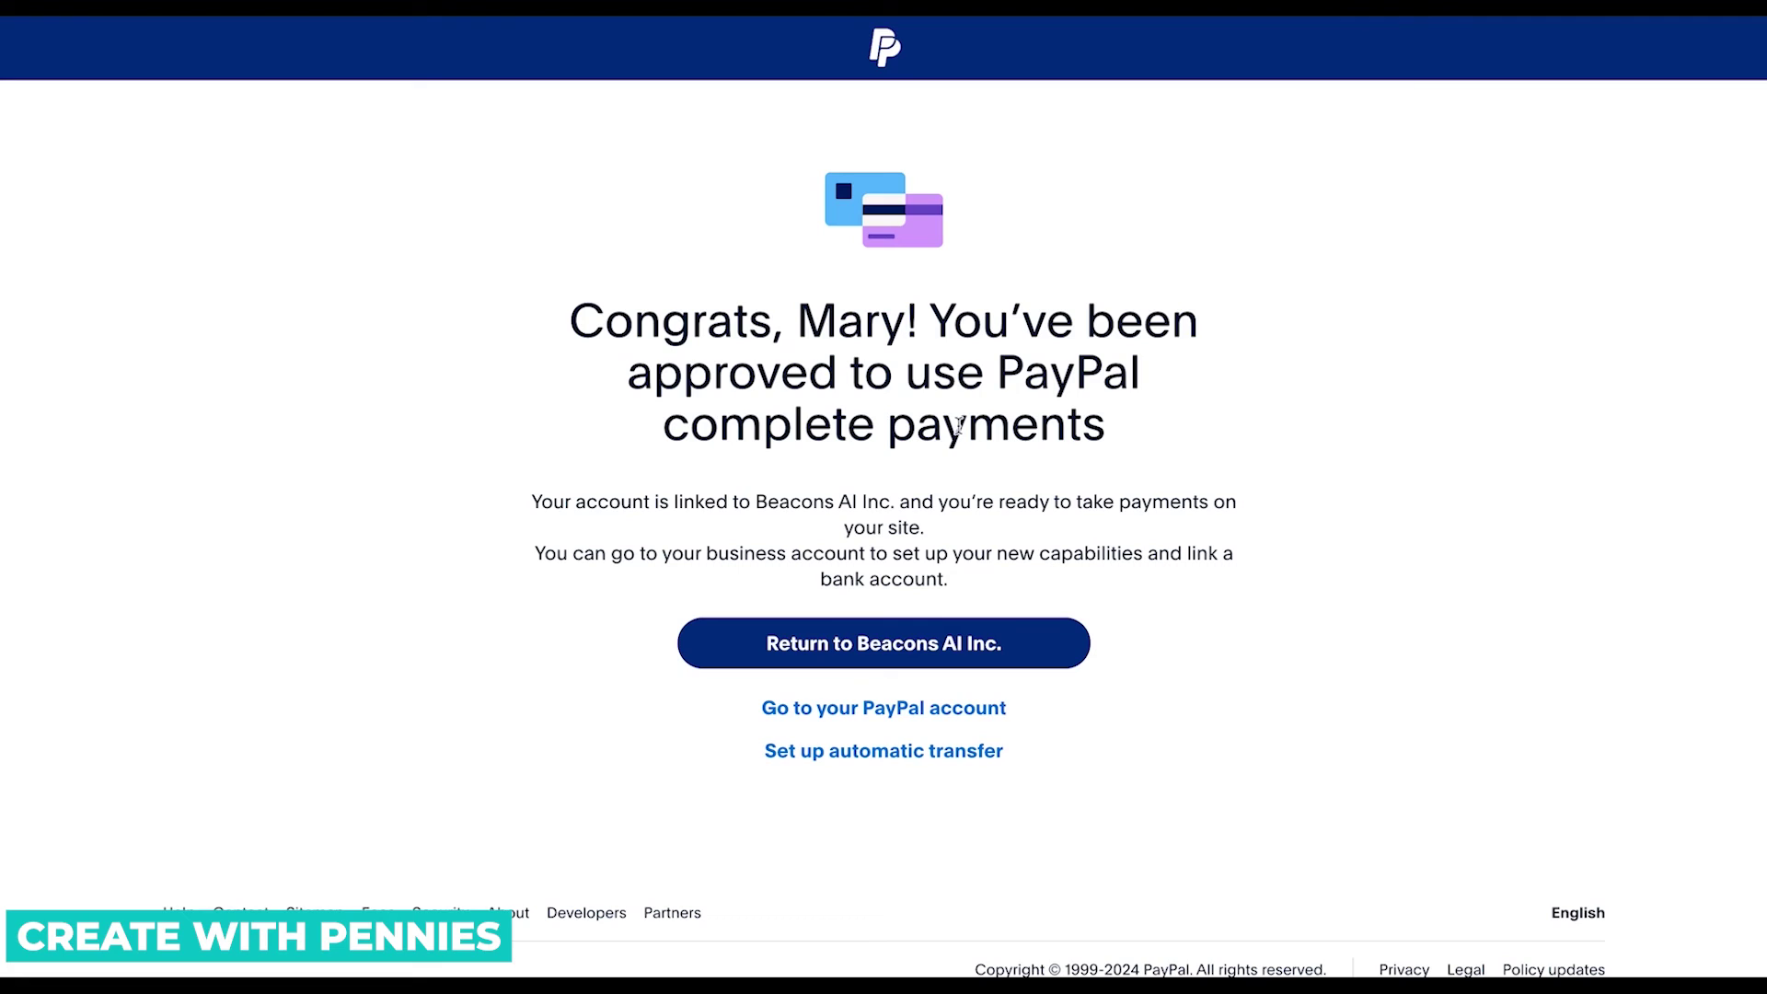
{"action": "left_click", "coordinate": [1000, 647]}
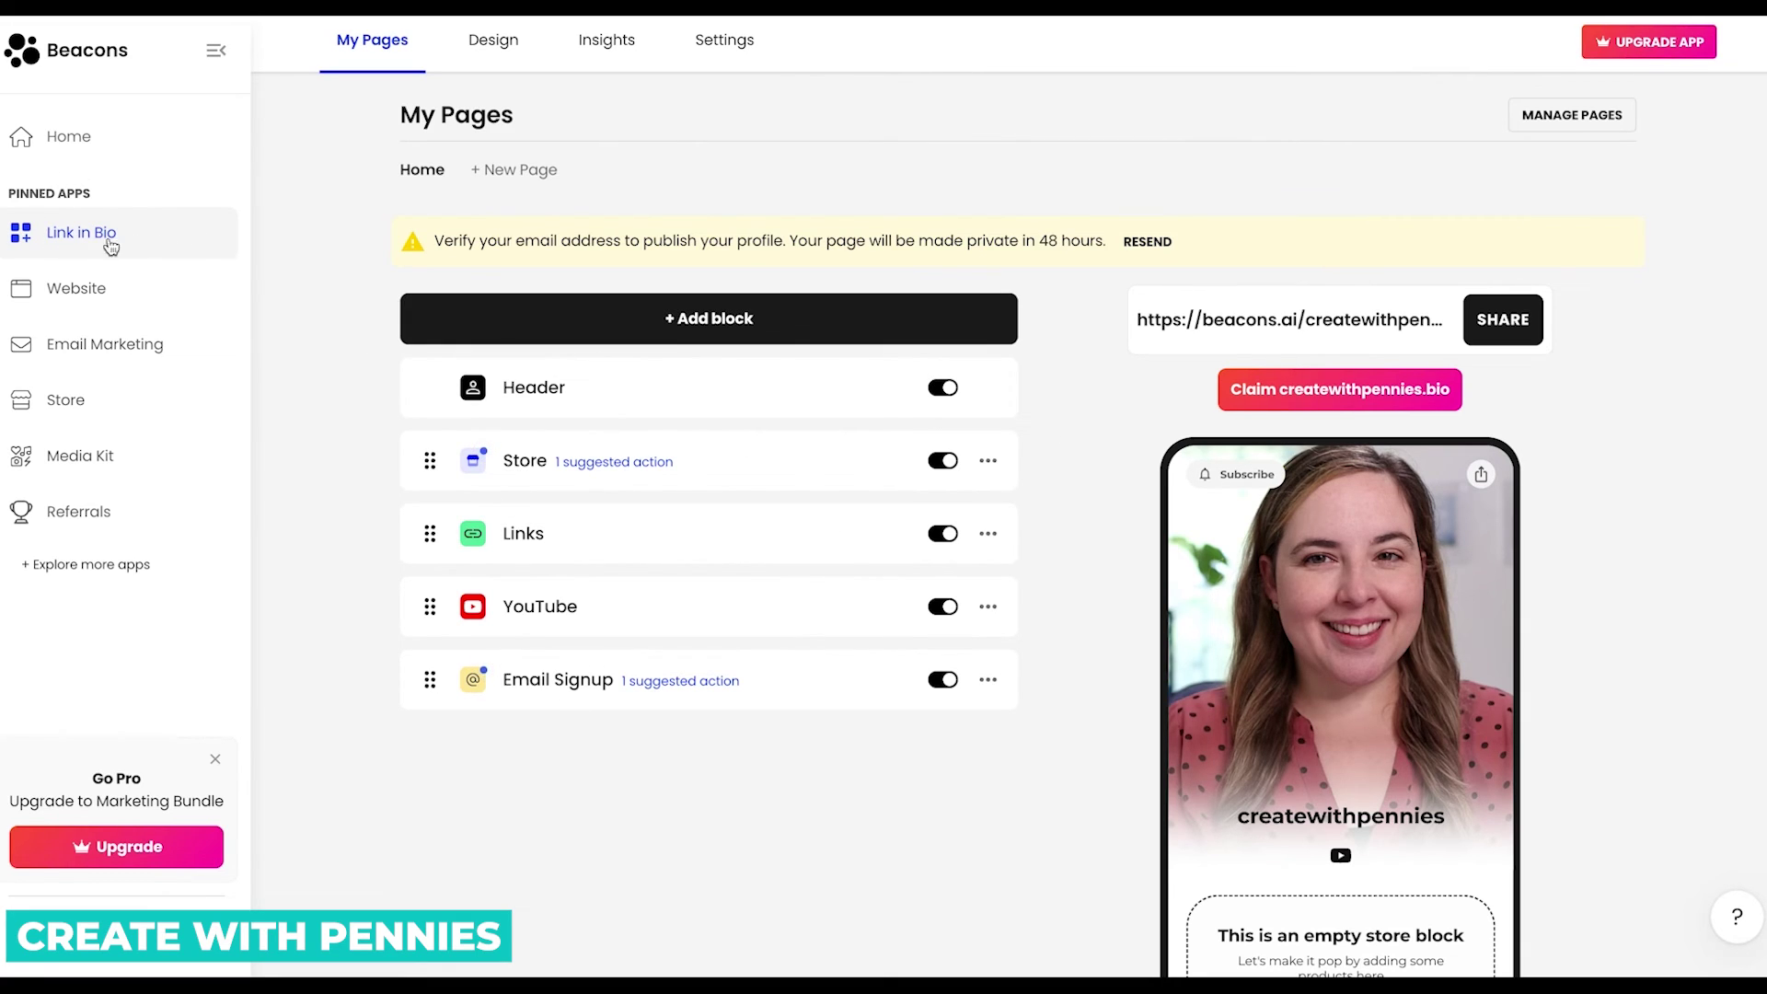
Open the Store block from the My Pages list to see its add-product options.
{"action": "scroll", "coordinate": [1340, 435], "scroll_direction": "down", "scroll_amount": 3}
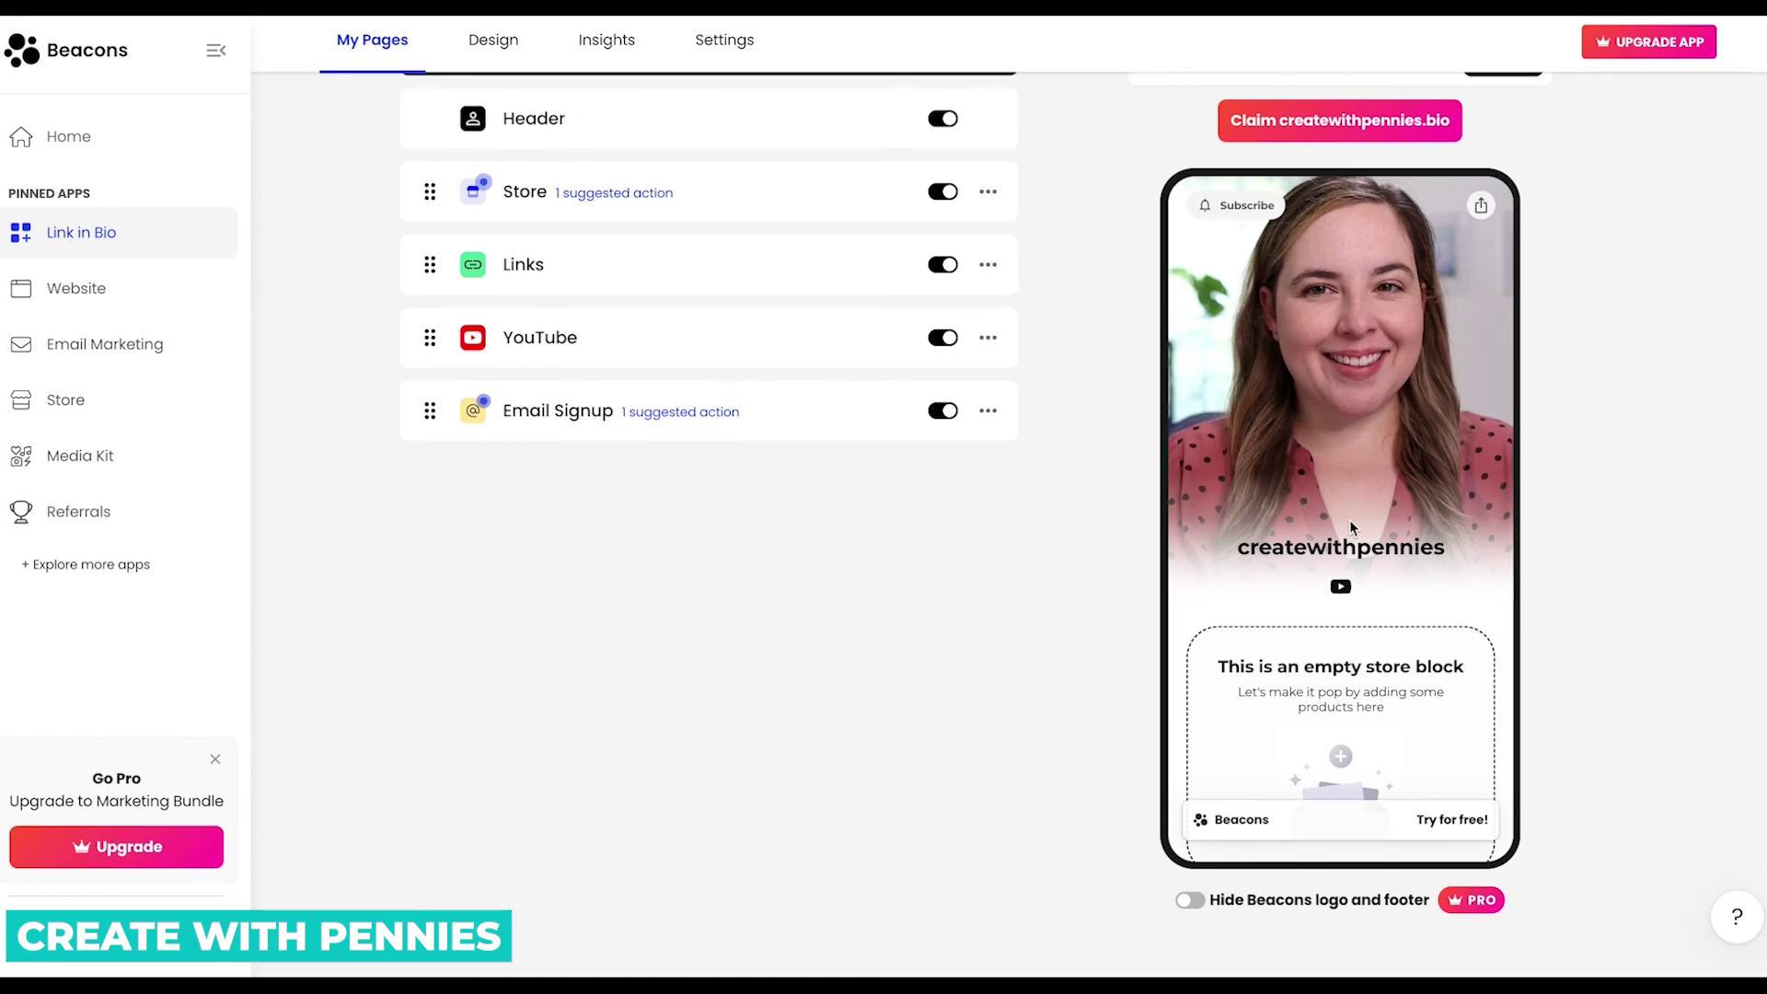
{"action": "scroll", "coordinate": [1349, 514], "scroll_direction": "down", "scroll_amount": 3}
{"action": "scroll", "coordinate": [1349, 513], "scroll_direction": "up", "scroll_amount": 2}
{"action": "scroll", "coordinate": [1349, 513], "scroll_direction": "up", "scroll_amount": 1}
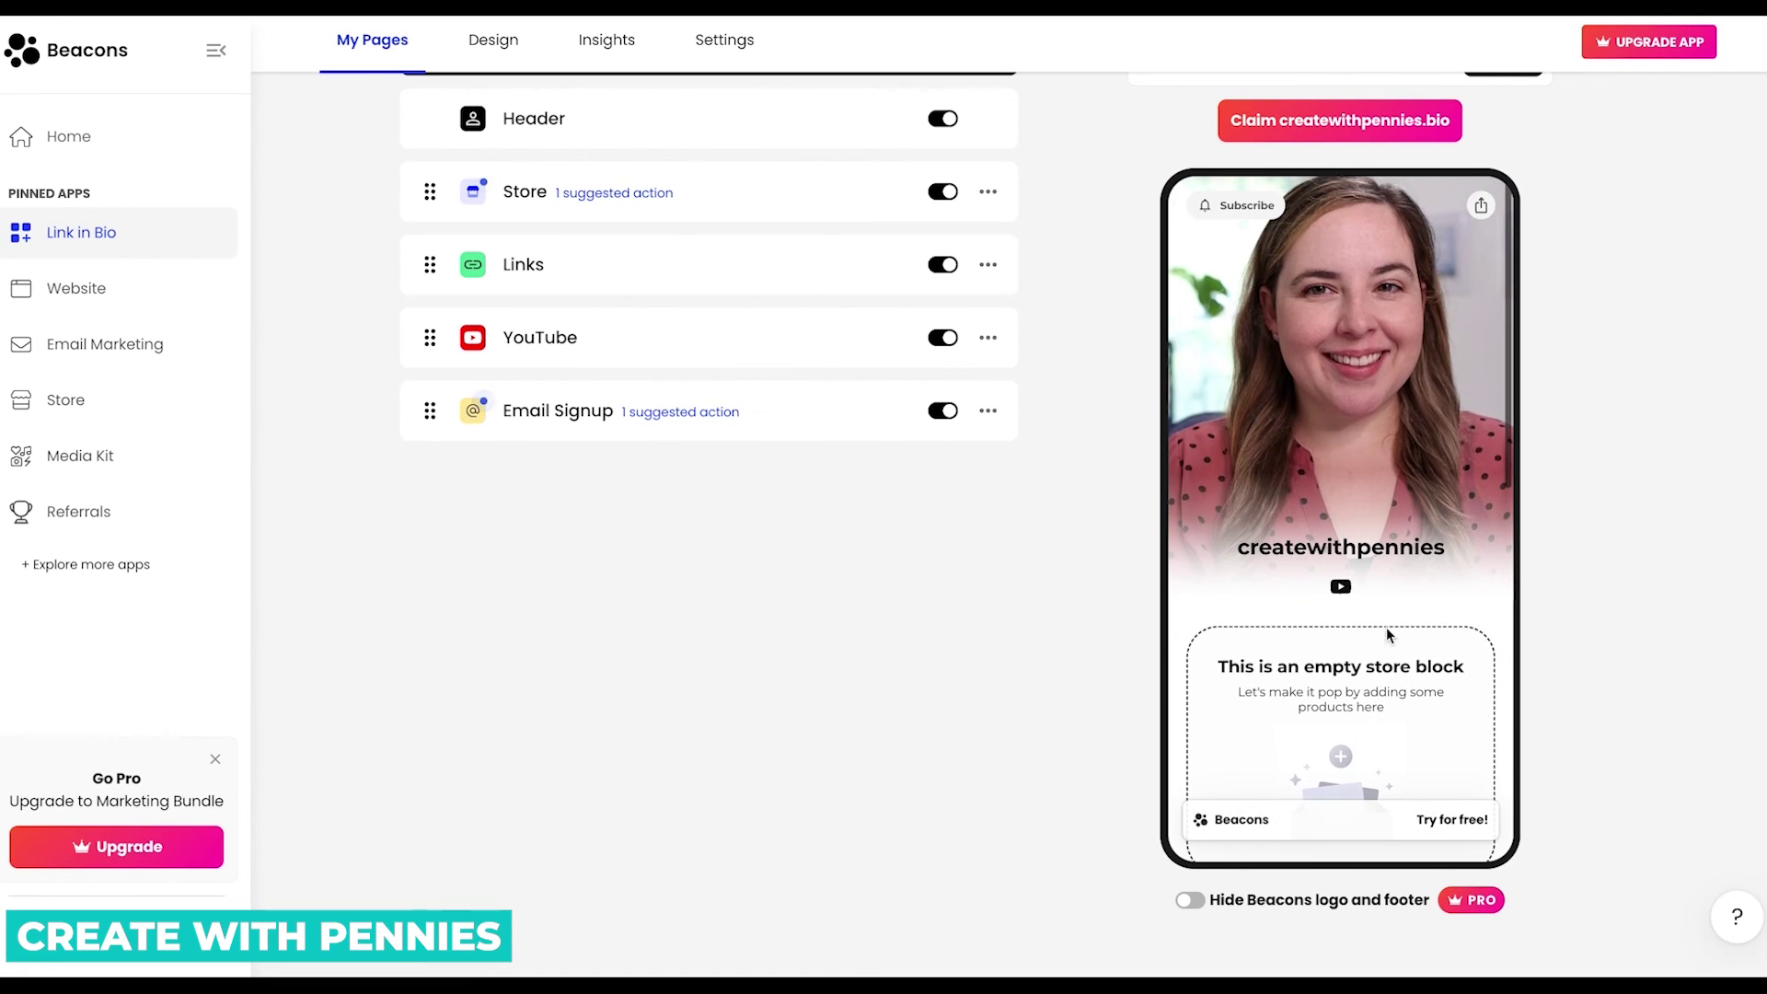
{"action": "left_click", "coordinate": [528, 190]}
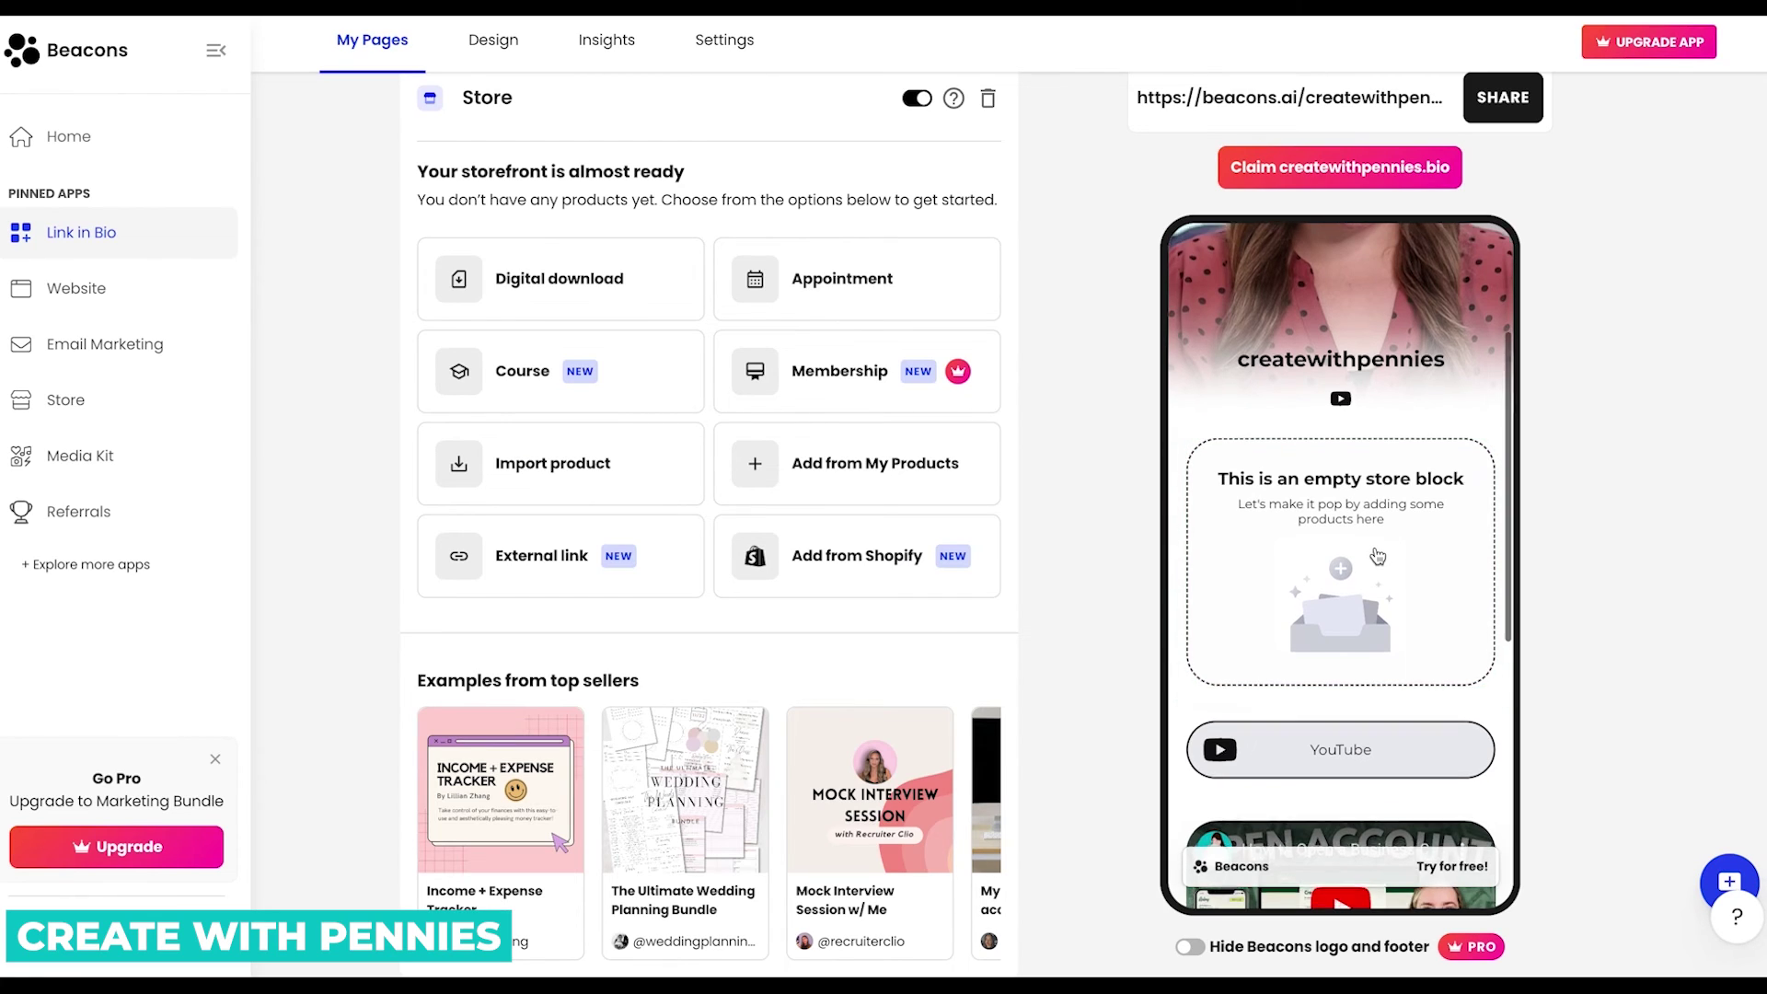
{"action": "scroll", "coordinate": [1377, 554], "scroll_direction": "down", "scroll_amount": 4}
{"action": "scroll", "coordinate": [1378, 553], "scroll_direction": "up", "scroll_amount": 4}
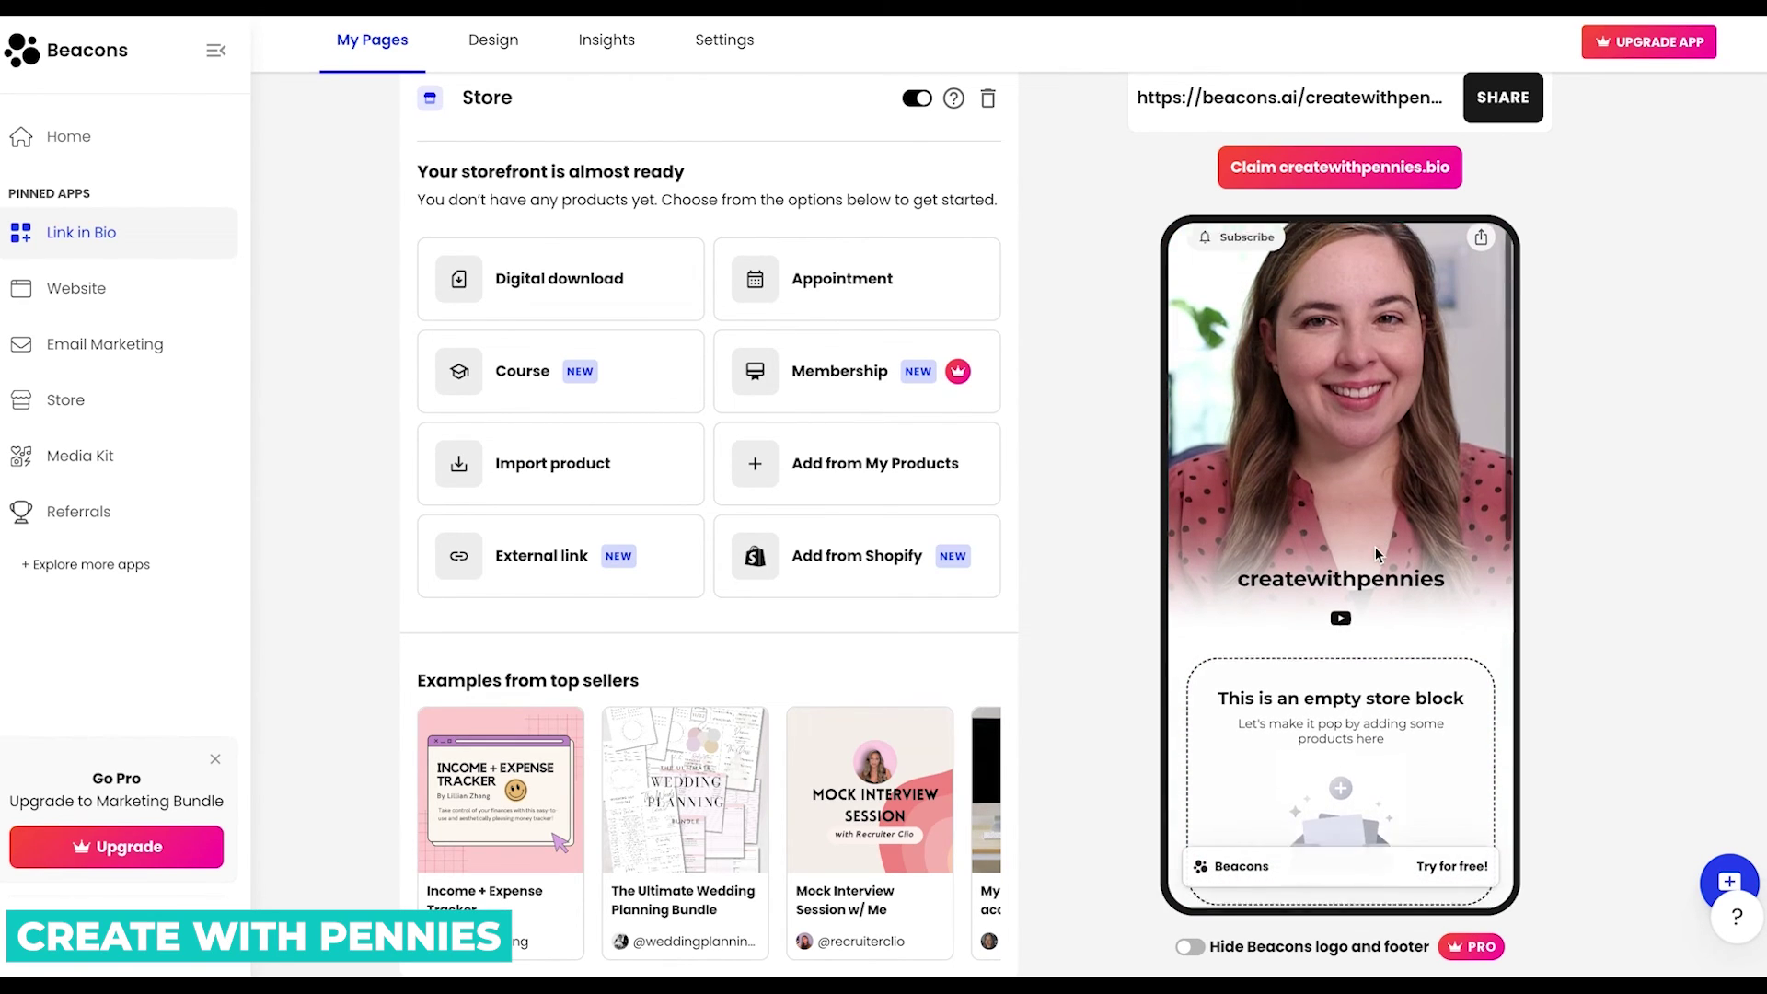
{"action": "scroll", "coordinate": [1385, 566], "scroll_direction": "down", "scroll_amount": 2}
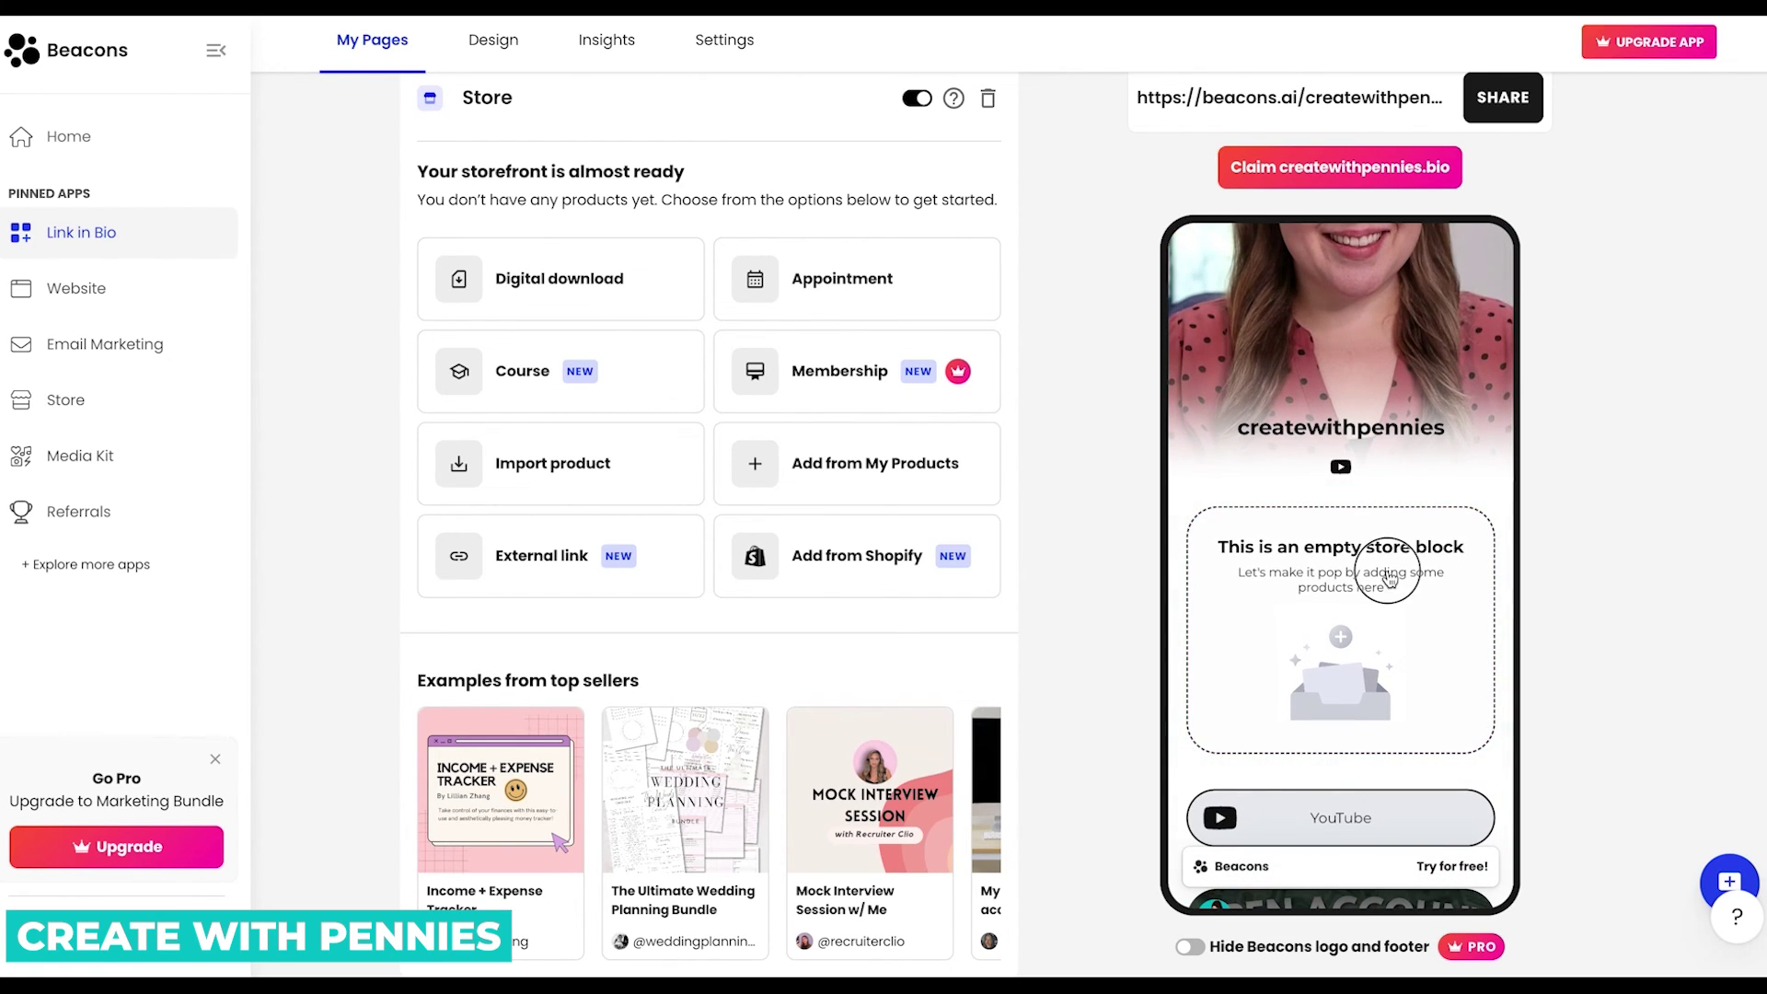
{"action": "scroll", "coordinate": [567, 510], "scroll_direction": "down", "scroll_amount": 1}
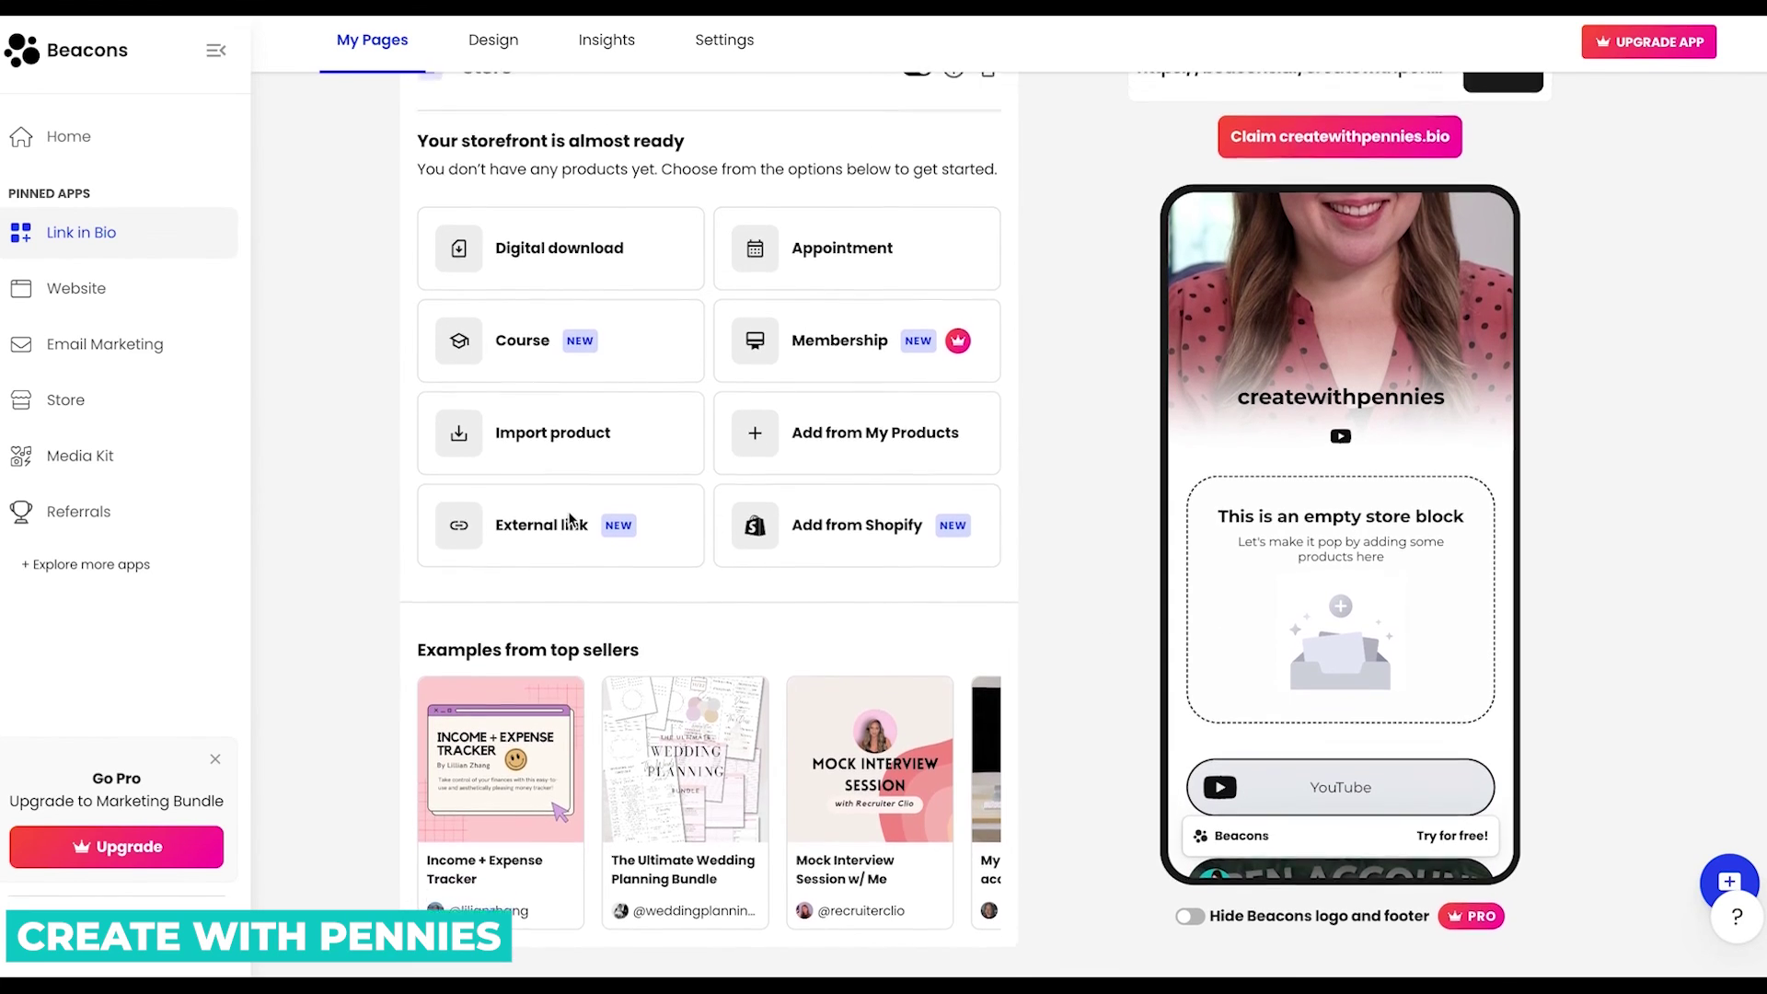
{"action": "scroll", "coordinate": [567, 510], "scroll_direction": "up", "scroll_amount": 4}
{"action": "scroll", "coordinate": [607, 515], "scroll_direction": "down", "scroll_amount": 2}
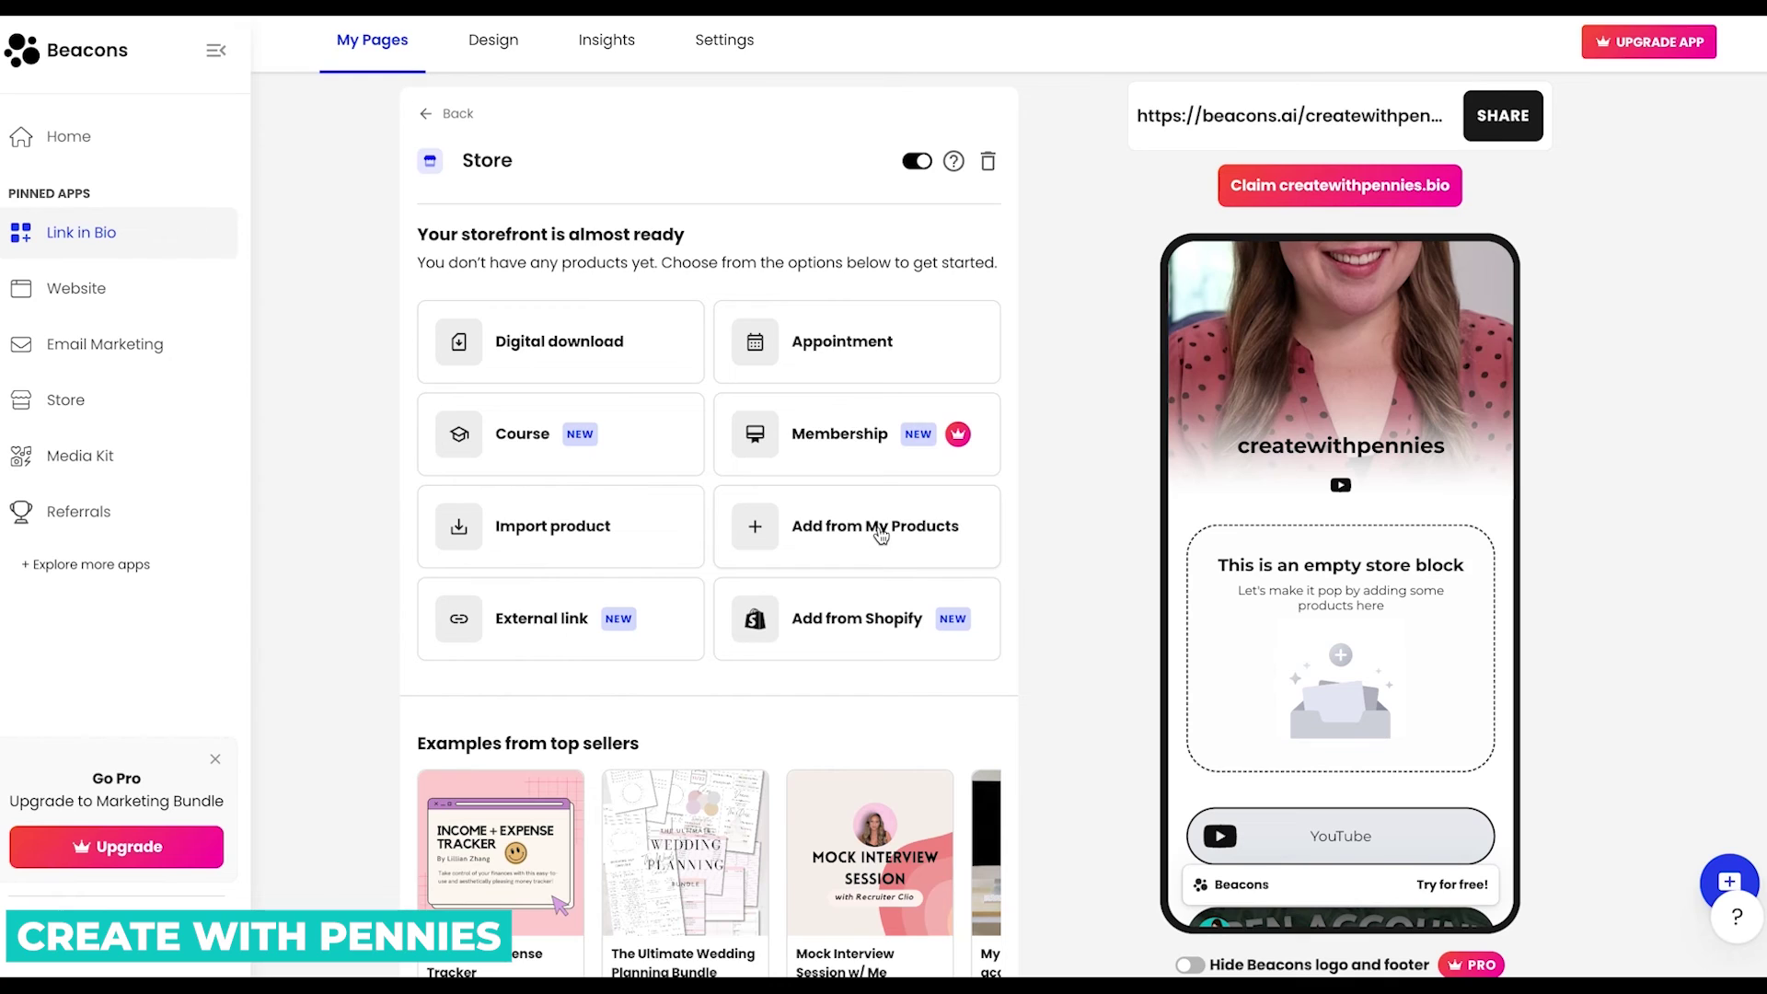
Add the Digital Product Starter Kit from My Products to the Store block and set up payments.
{"action": "left_click", "coordinate": [881, 533]}
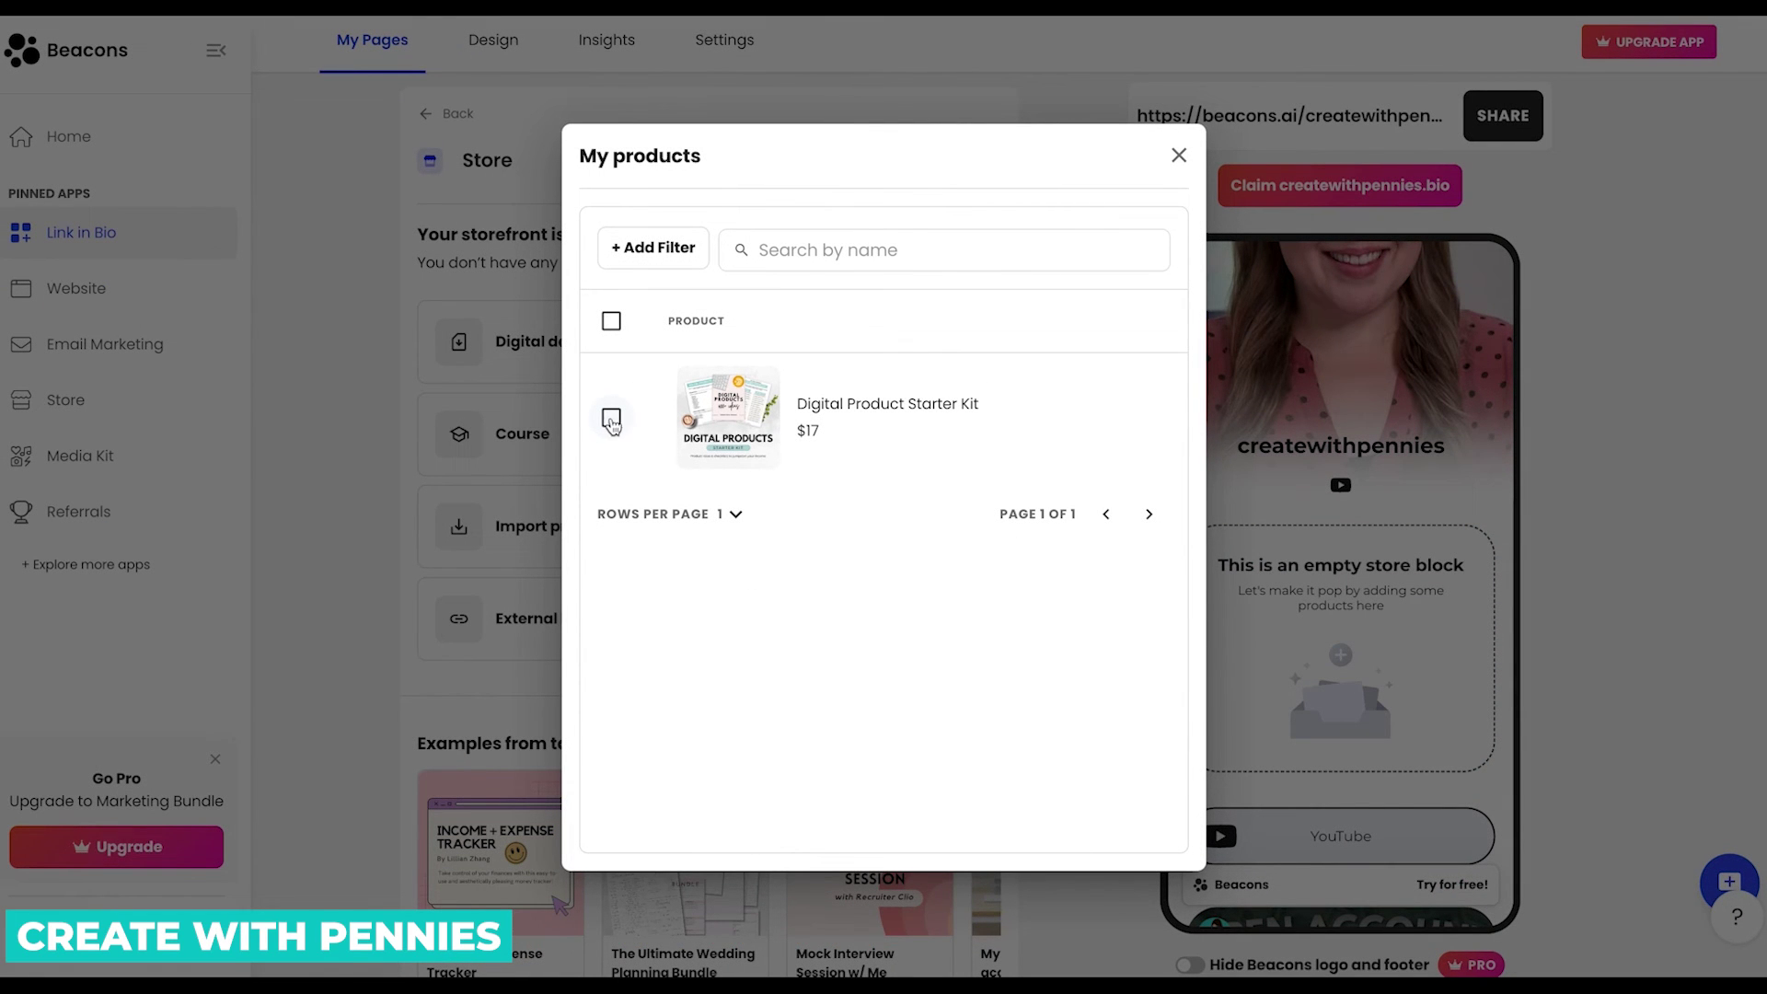
{"action": "left_click", "coordinate": [611, 419]}
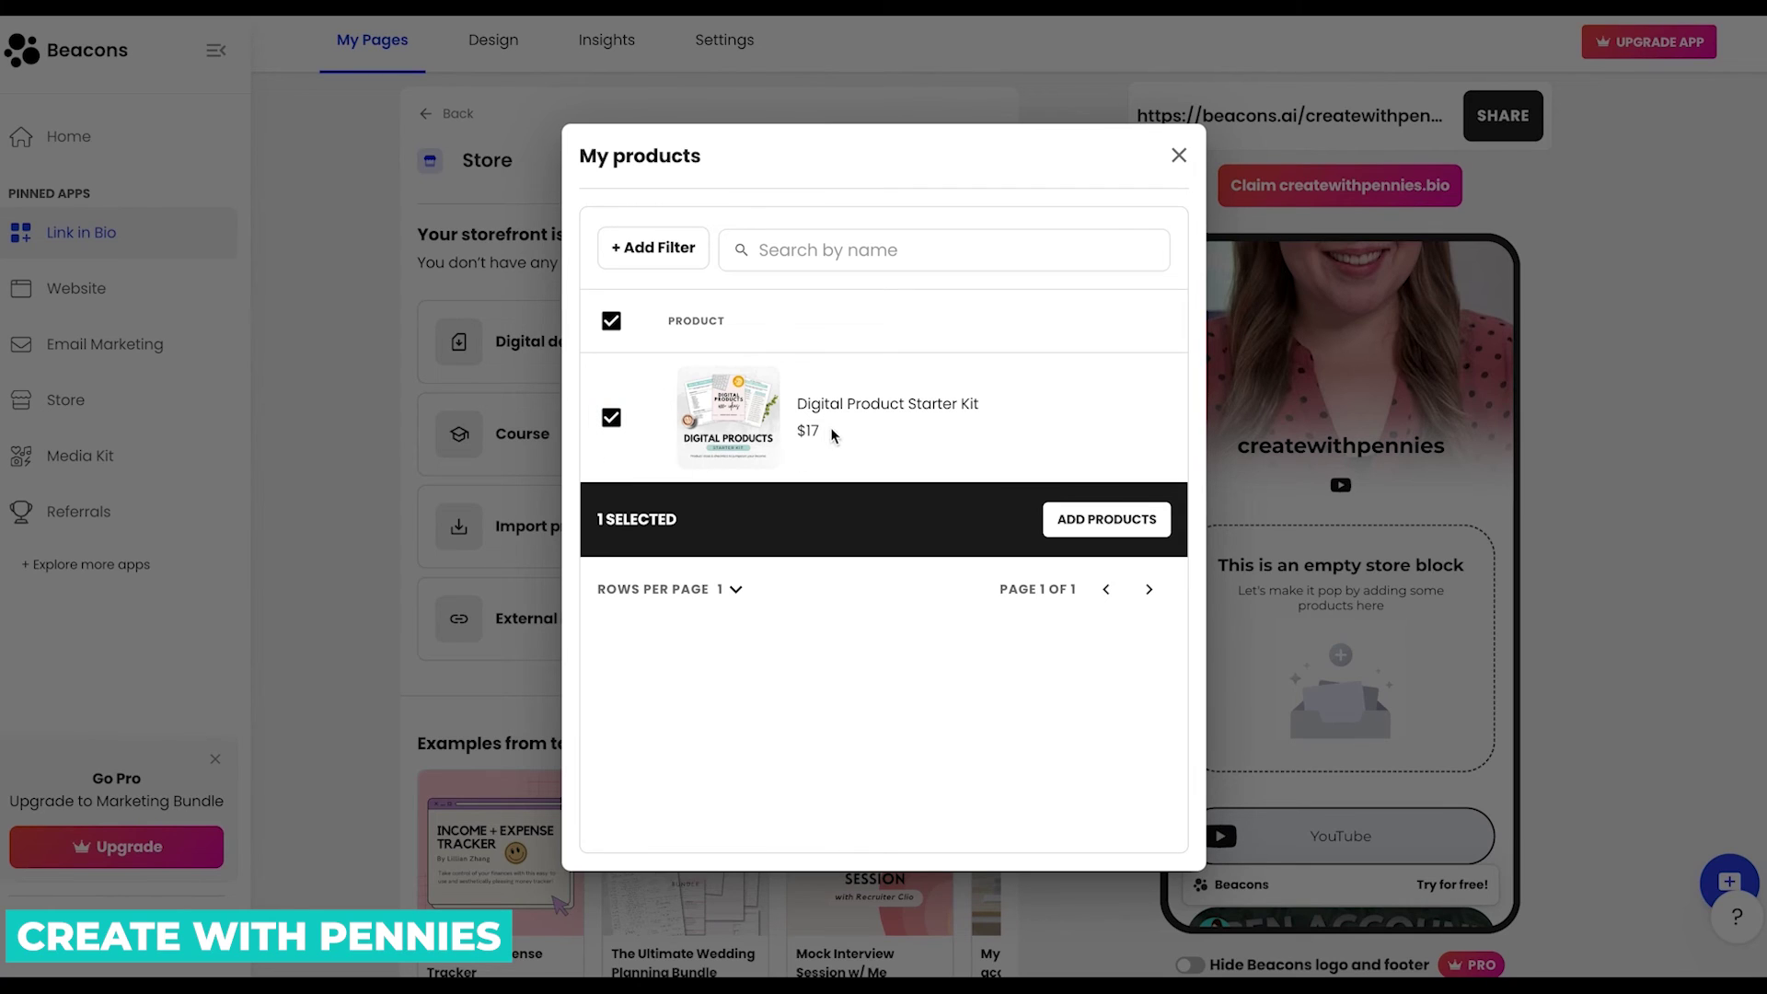
{"action": "left_click", "coordinate": [1112, 521]}
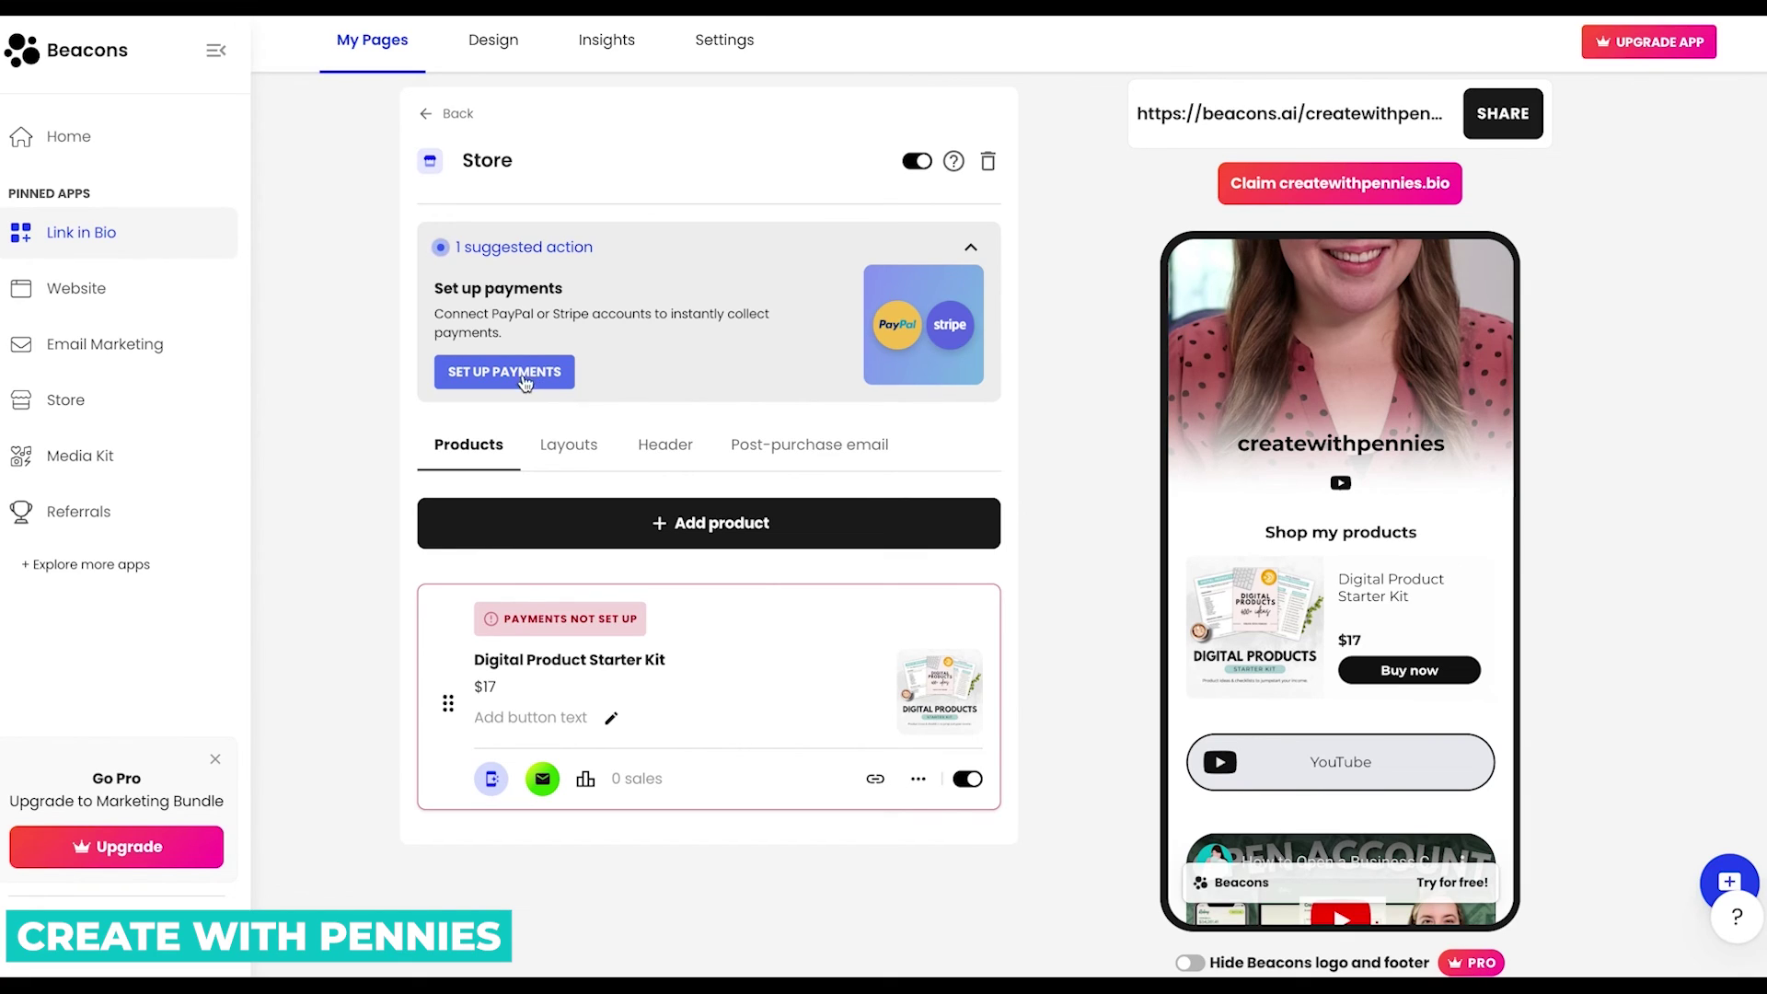
{"action": "left_click", "coordinate": [524, 378]}
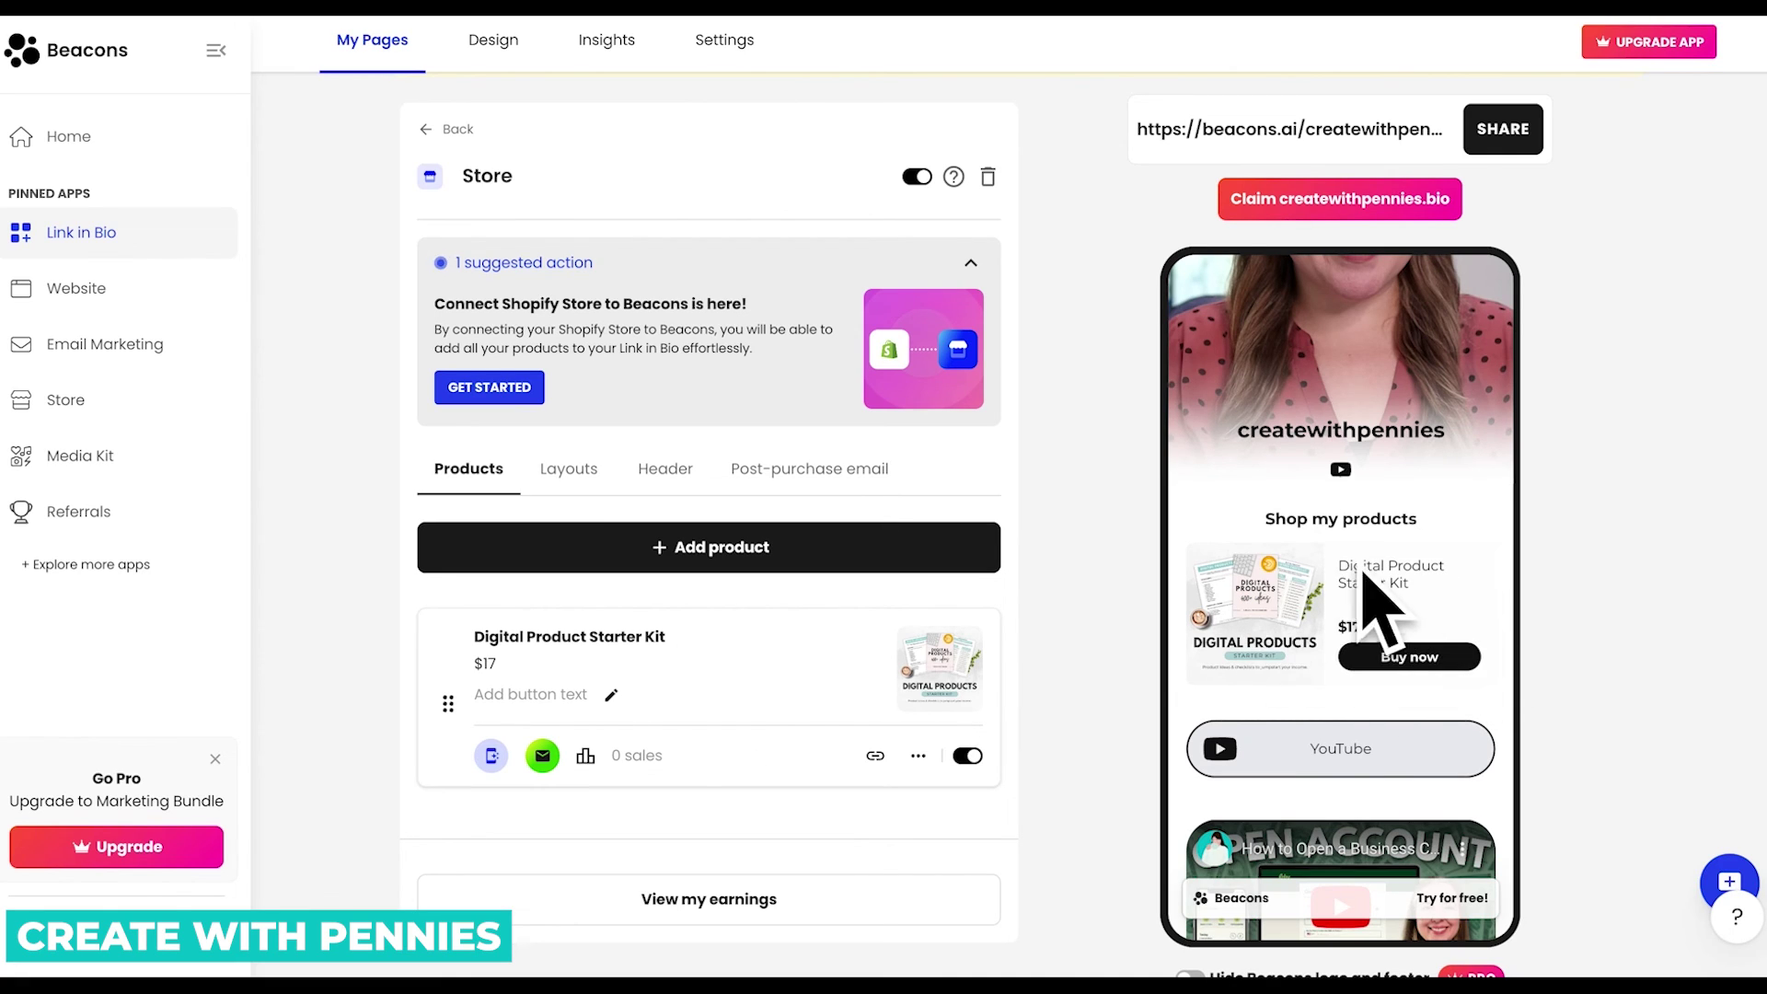
{"action": "scroll", "coordinate": [1447, 513], "scroll_direction": "up", "scroll_amount": 1}
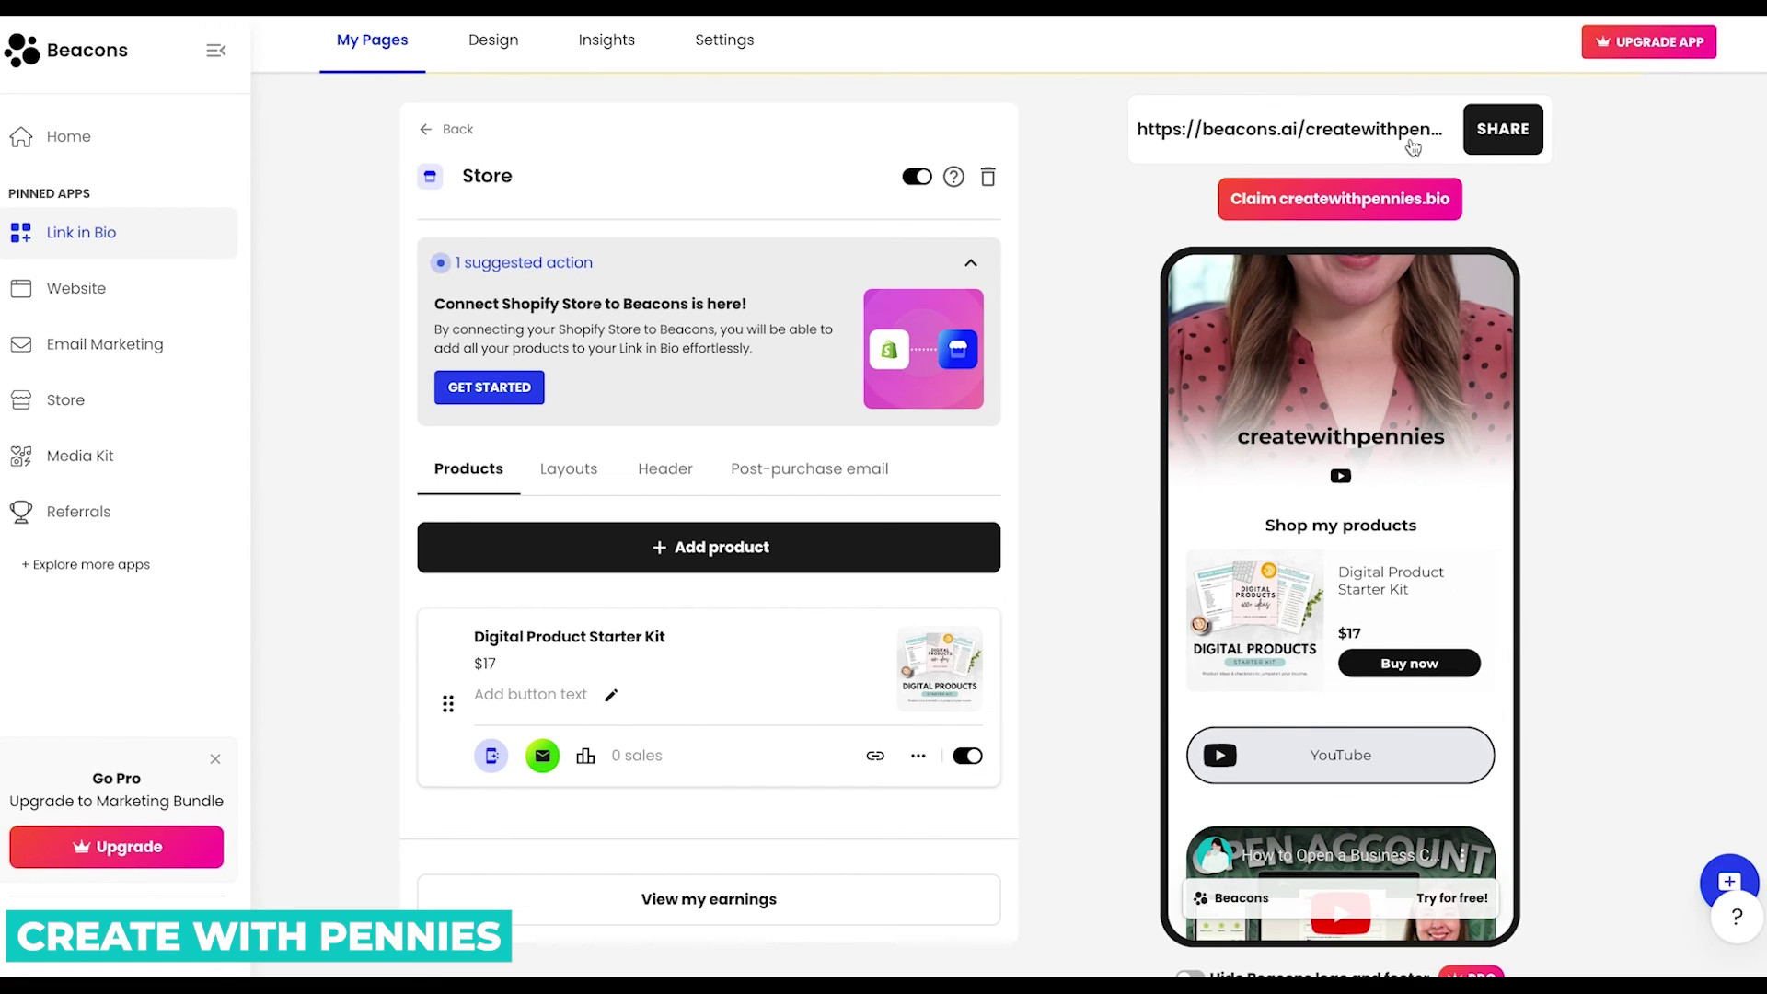
Open the public link-in-bio page and scroll down to the Shop my products section.
{"action": "left_click", "coordinate": [1321, 127]}
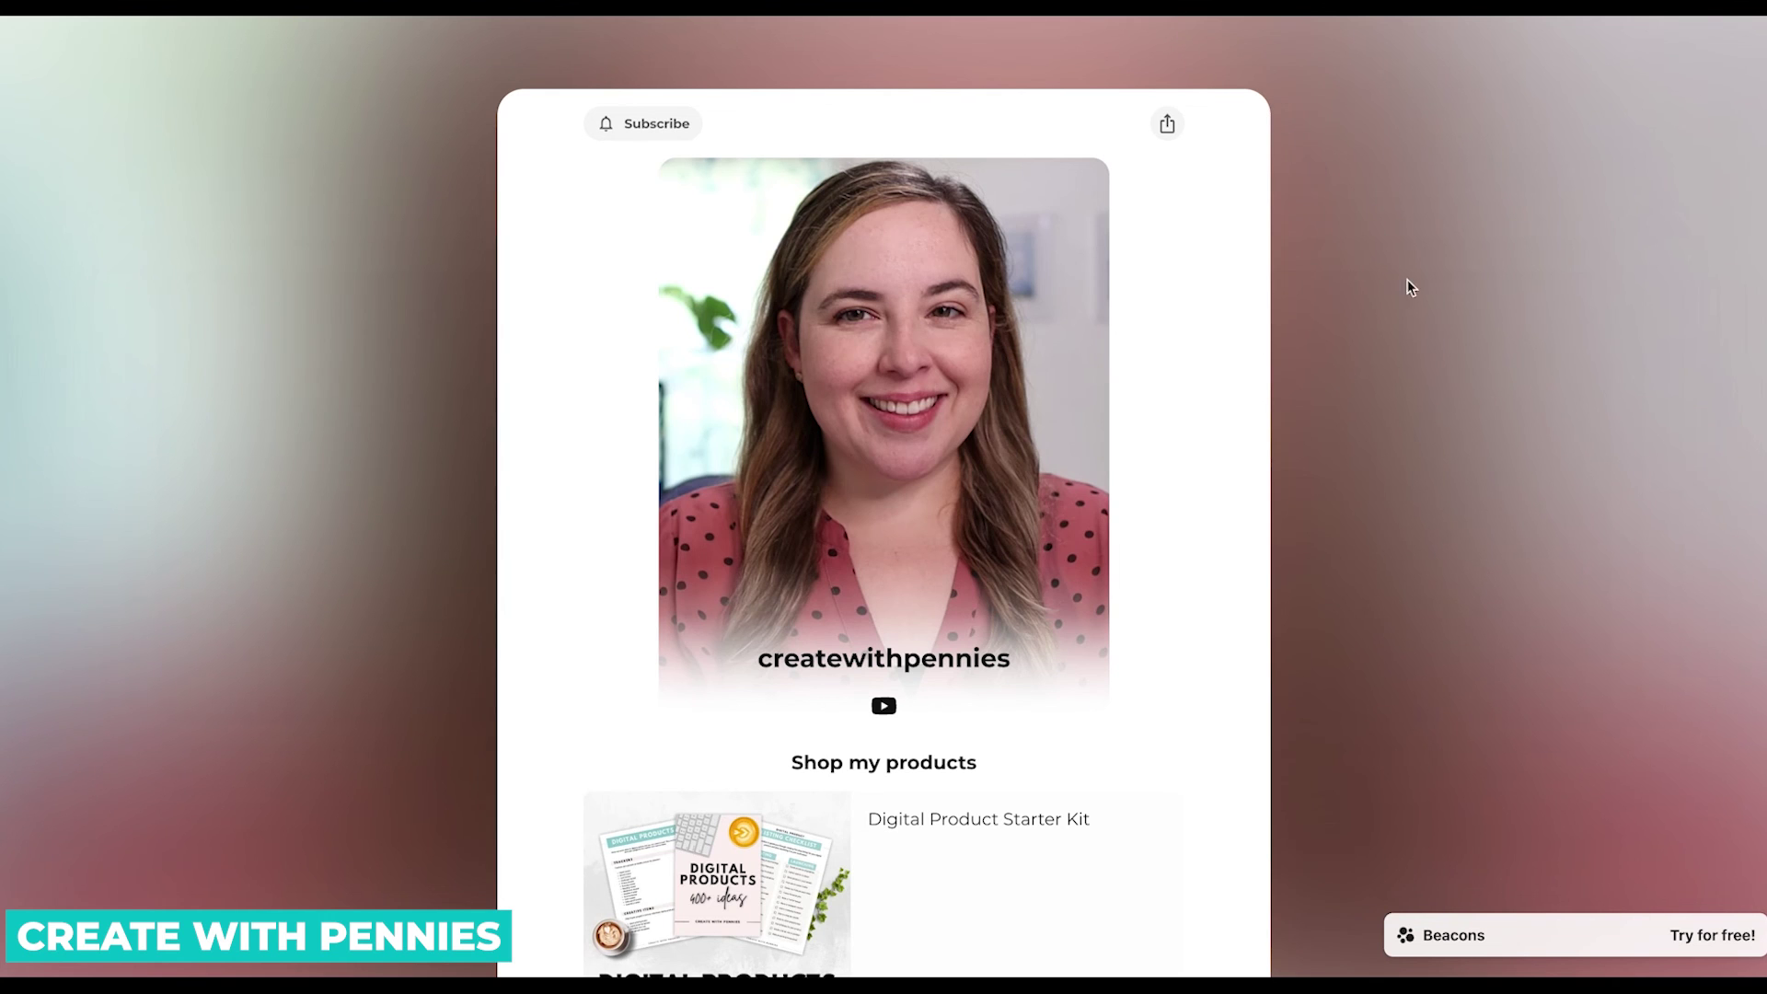
{"action": "scroll", "coordinate": [1437, 329], "scroll_direction": "down", "scroll_amount": 4}
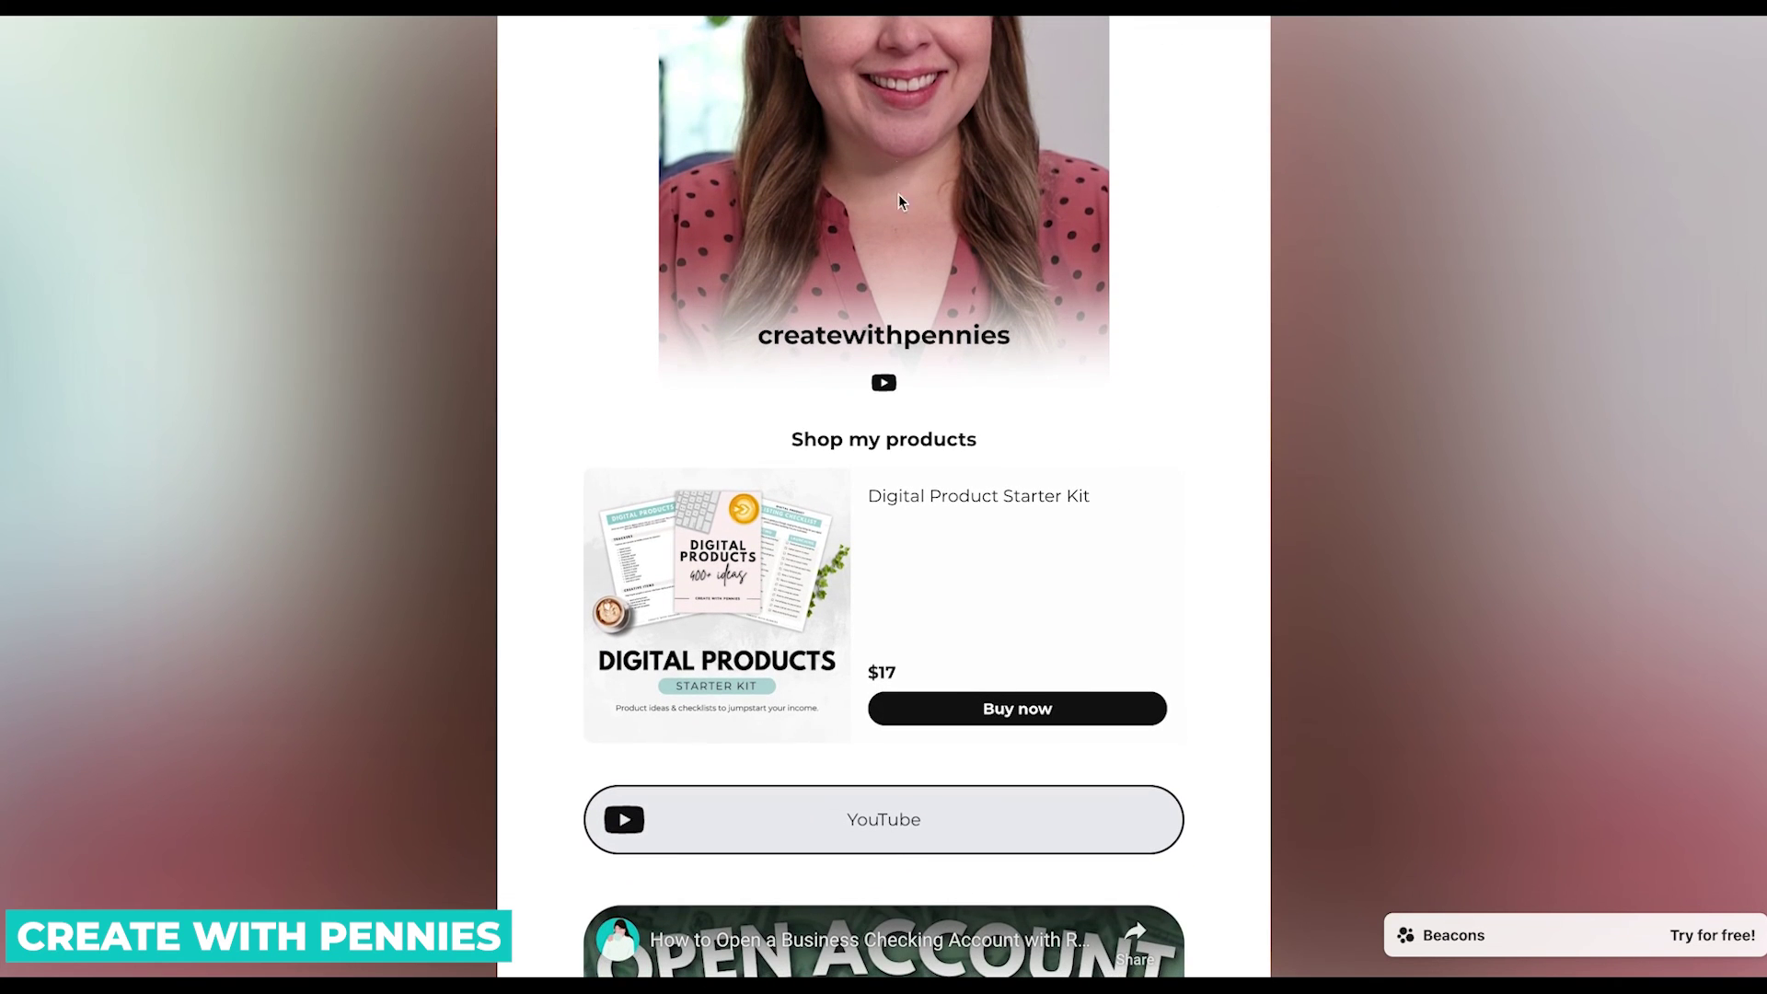
{"action": "scroll", "coordinate": [898, 195], "scroll_direction": "down", "scroll_amount": 3}
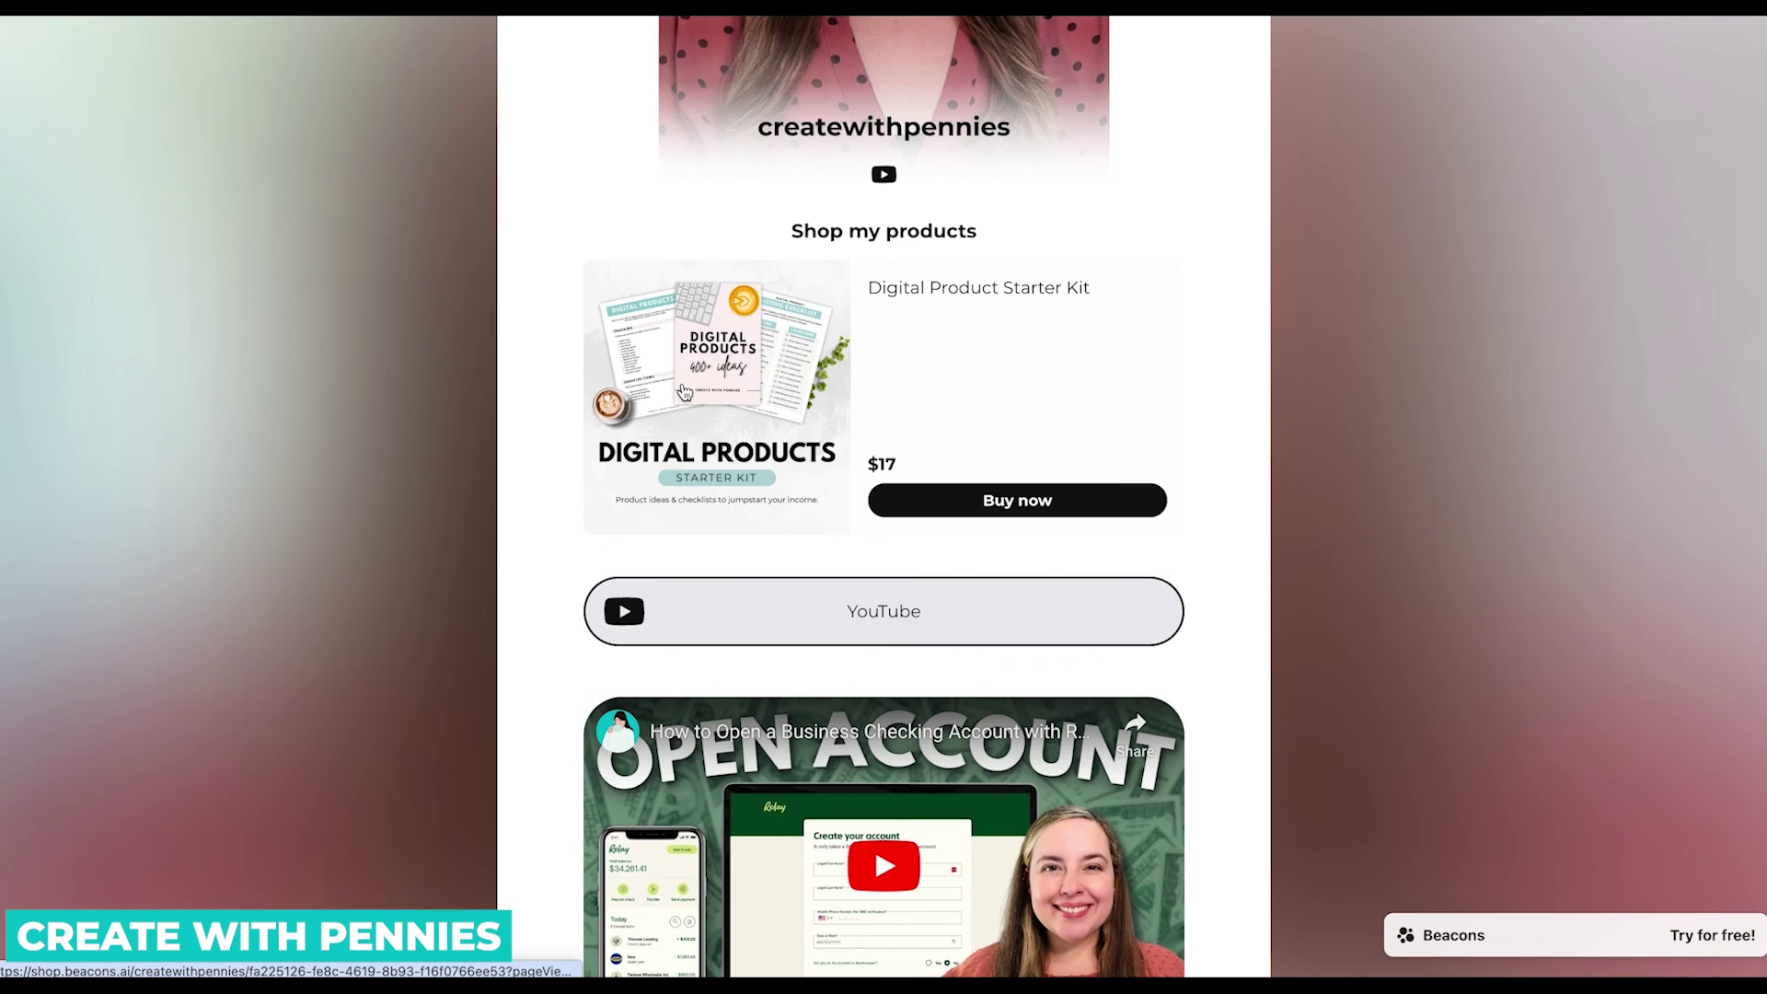
Review the Digital Product Starter Kit product page and preview its Buy now checkout.
{"action": "left_click", "coordinate": [806, 362]}
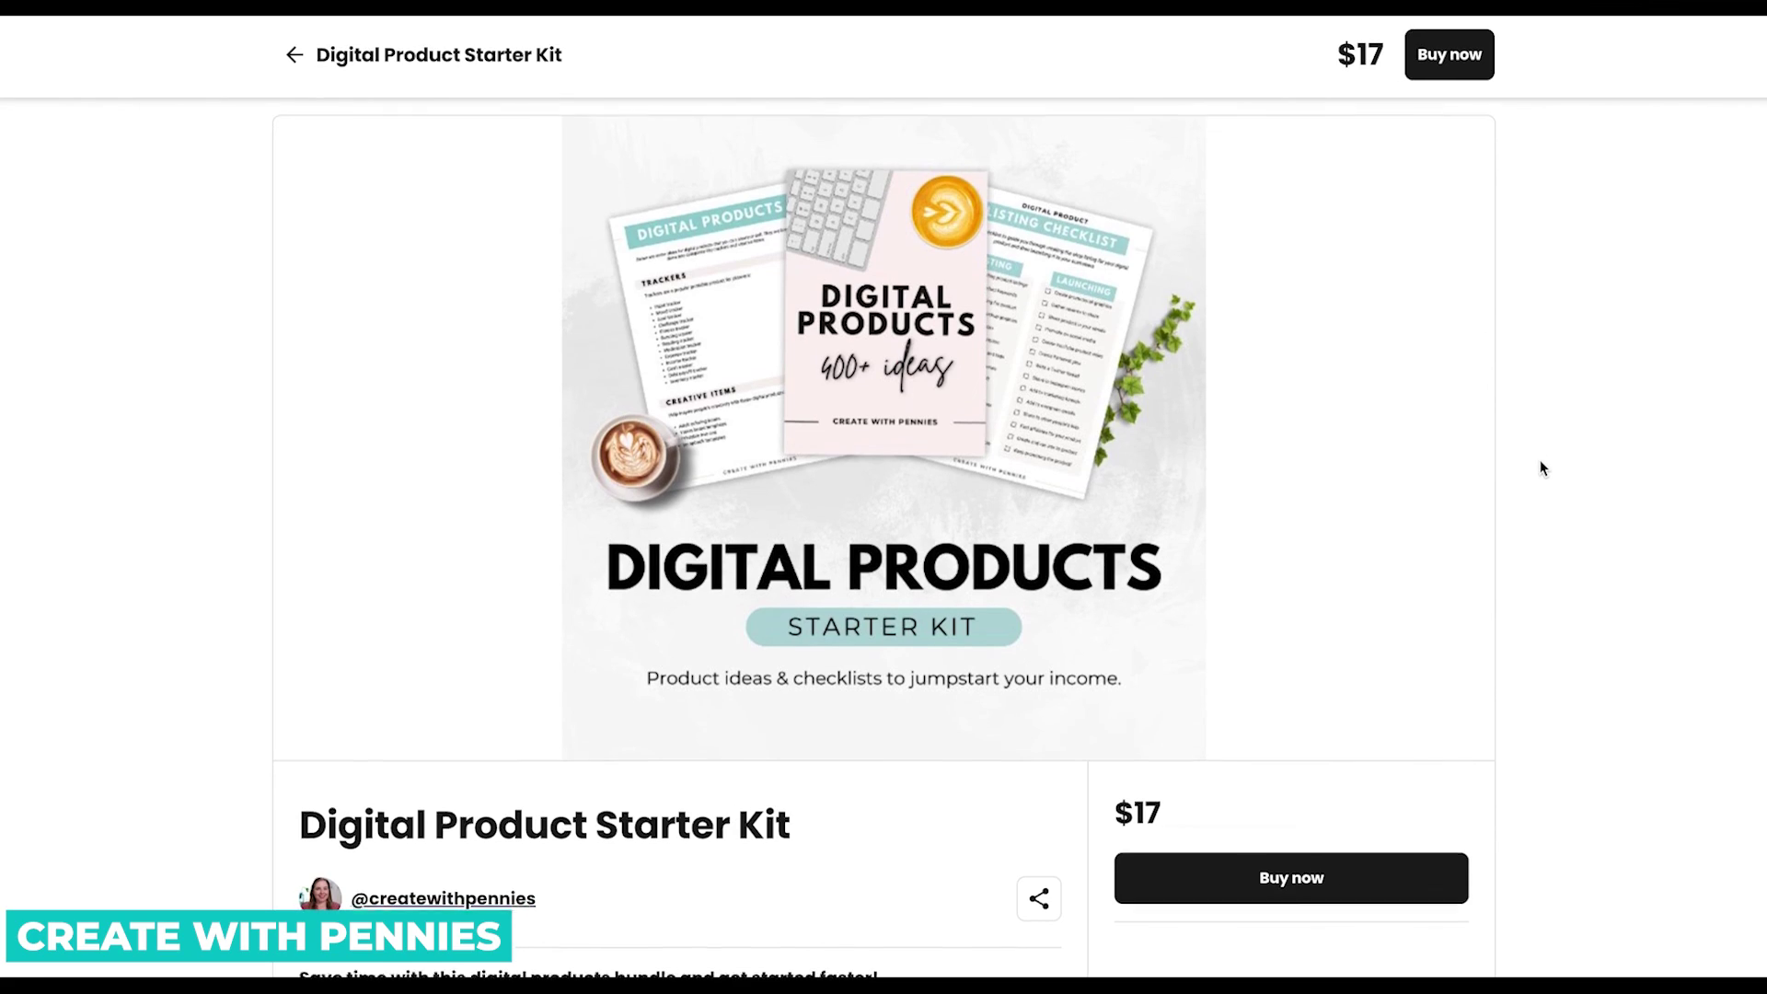
{"action": "scroll", "coordinate": [1543, 467], "scroll_direction": "down", "scroll_amount": 8}
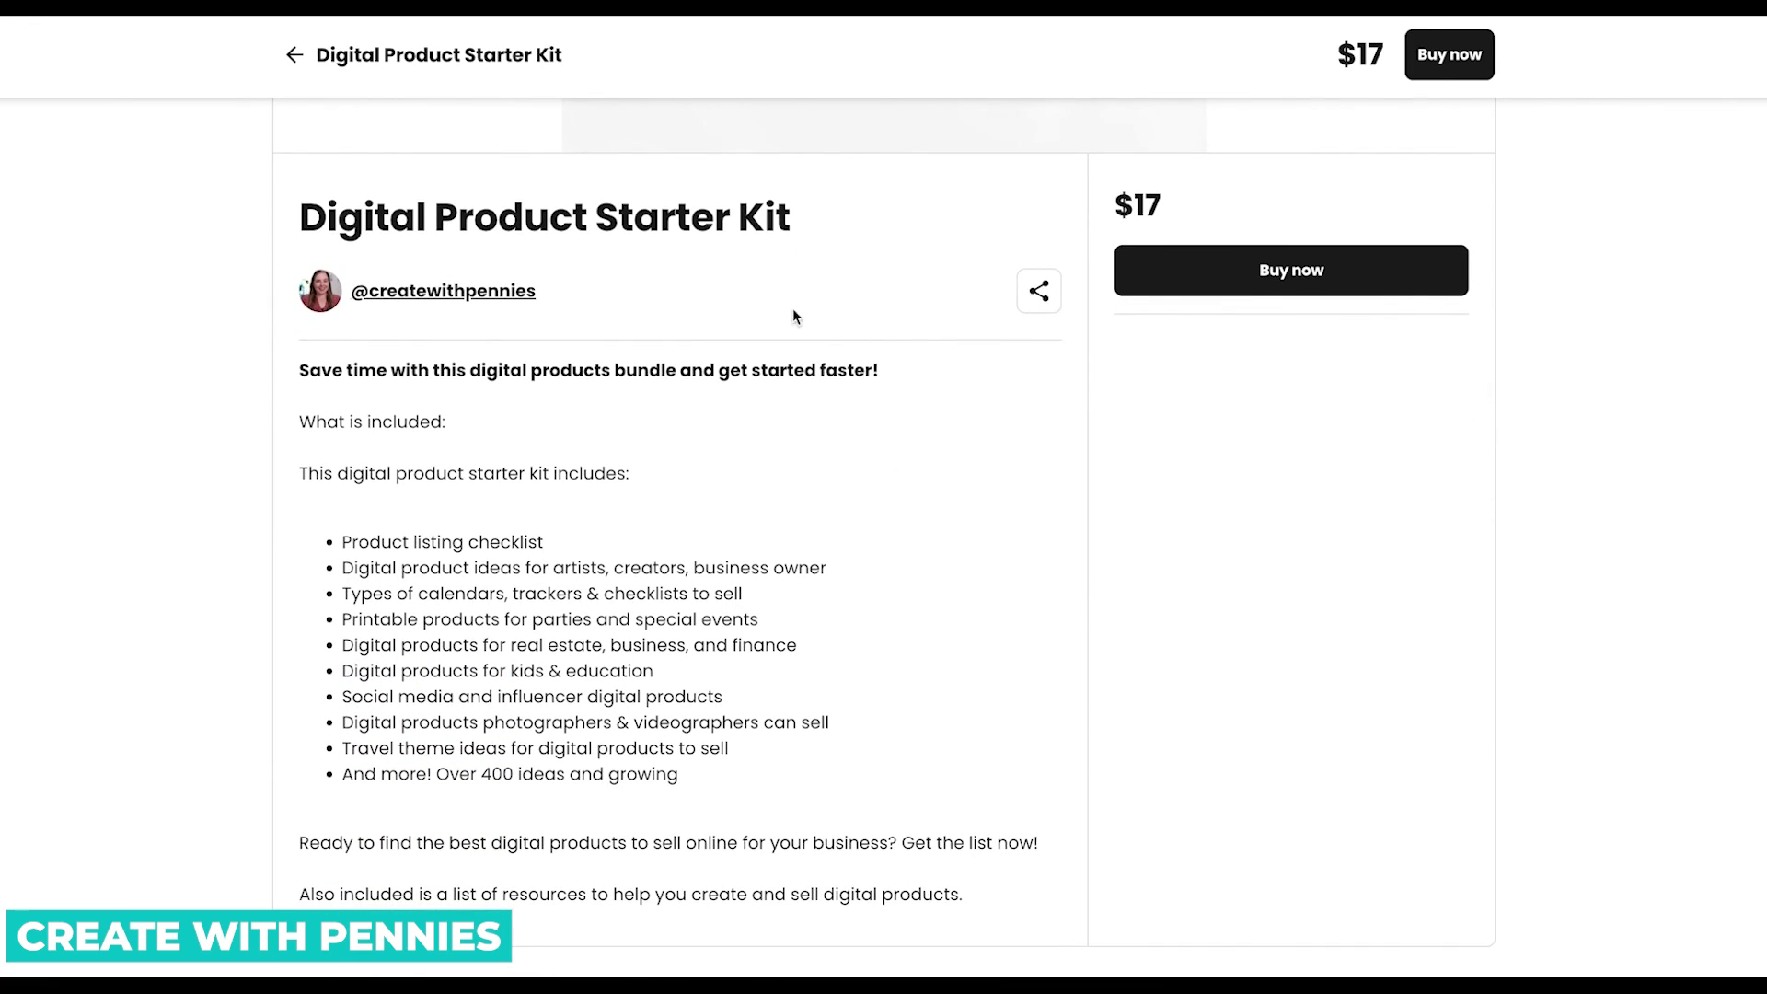
{"action": "scroll", "coordinate": [749, 539], "scroll_direction": "down", "scroll_amount": 2}
{"action": "scroll", "coordinate": [749, 542], "scroll_direction": "up", "scroll_amount": 10}
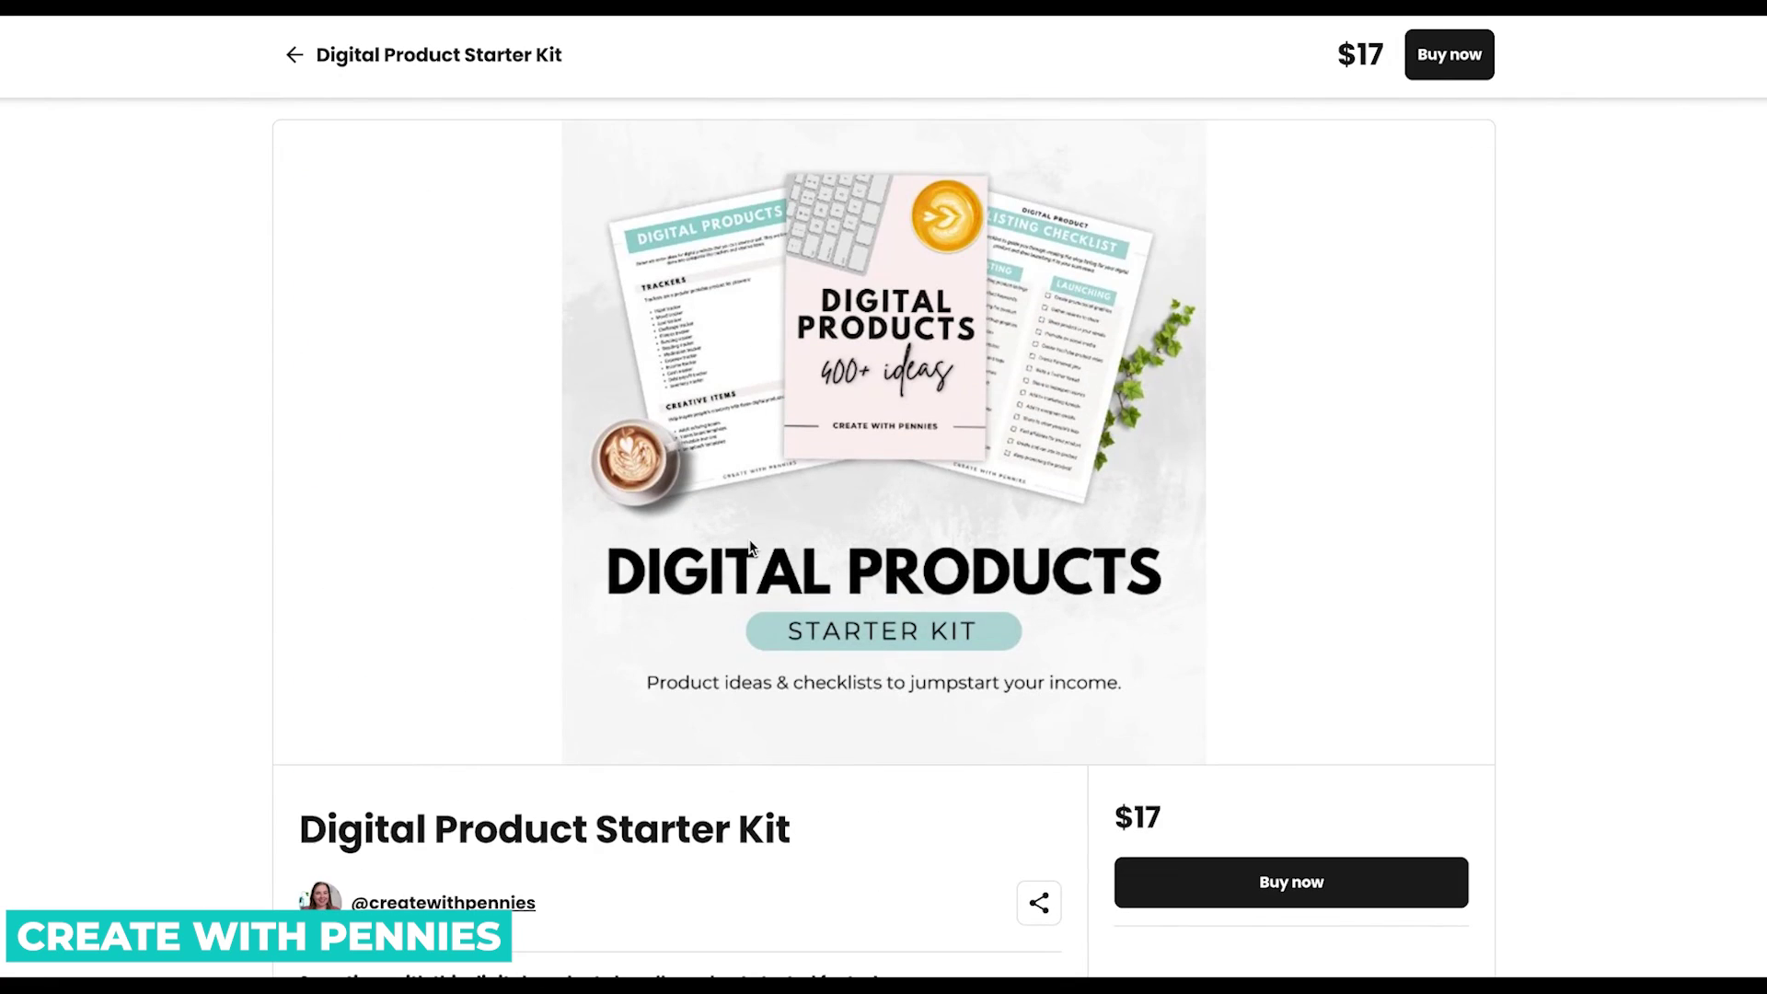
{"action": "left_click", "coordinate": [1443, 61]}
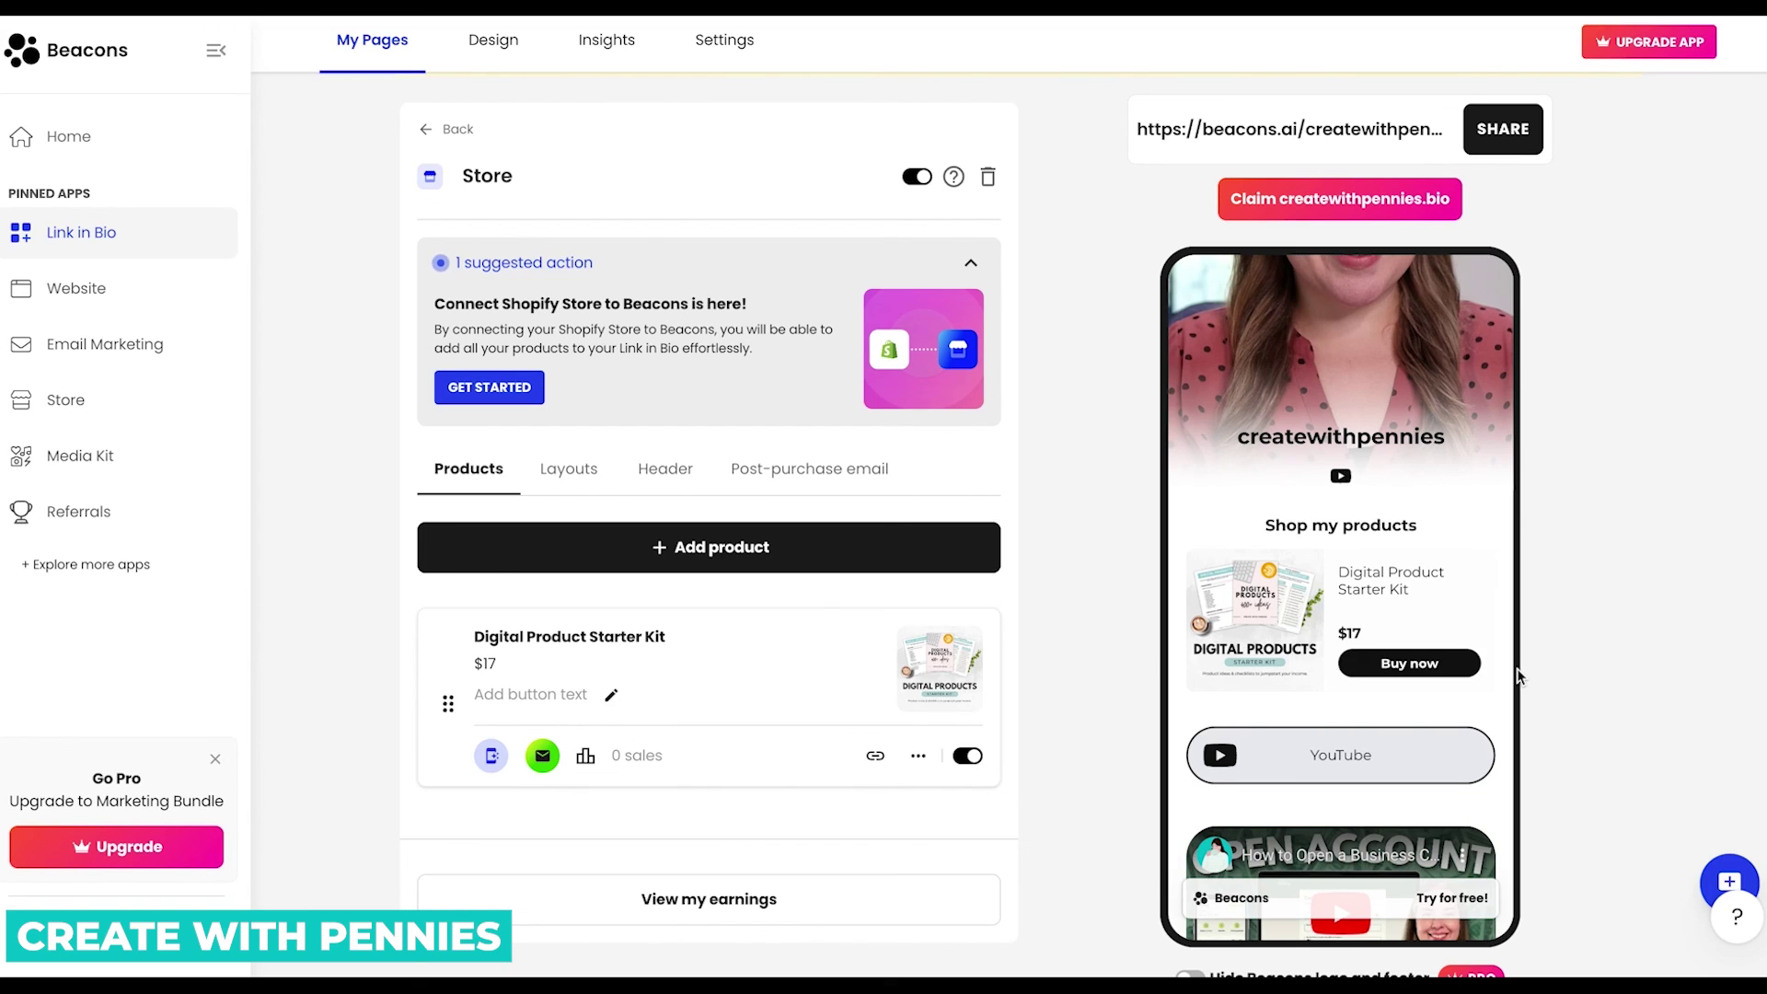
Open Store Analytics via View my earnings: 1 view, 0 sales, USD 0 revenue this week.
{"action": "scroll", "coordinate": [1518, 677], "scroll_direction": "down", "scroll_amount": 1}
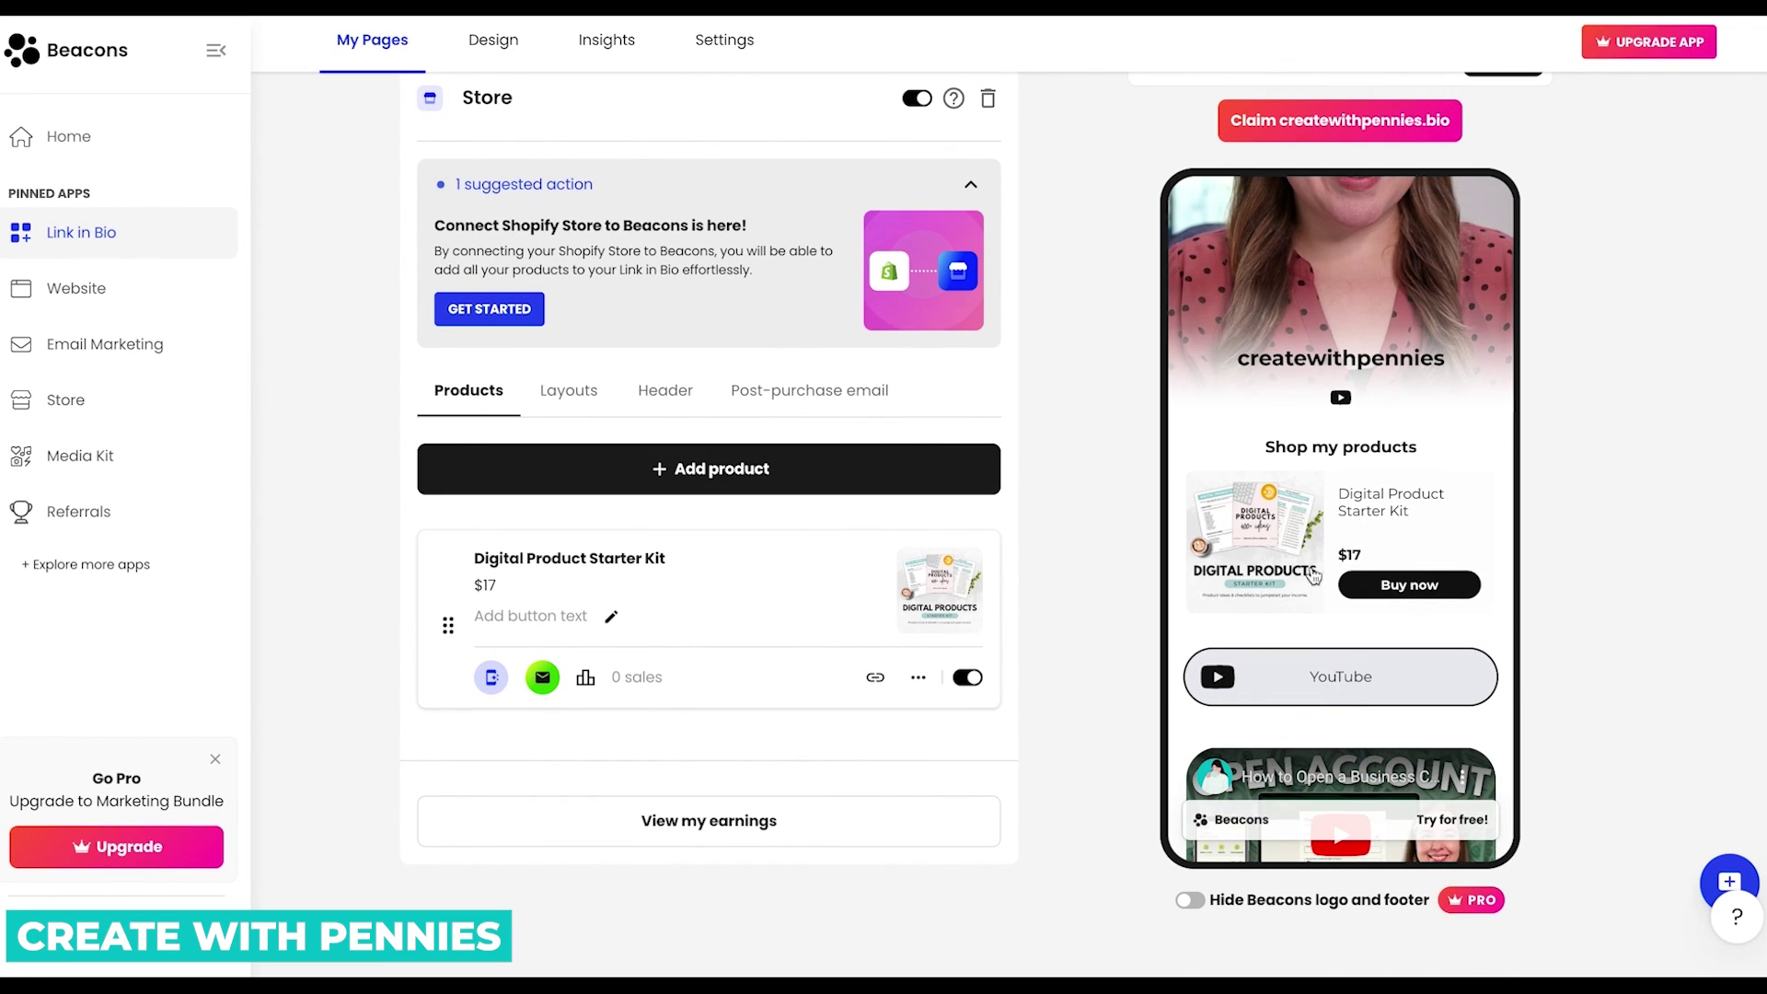
{"action": "left_click", "coordinate": [753, 825]}
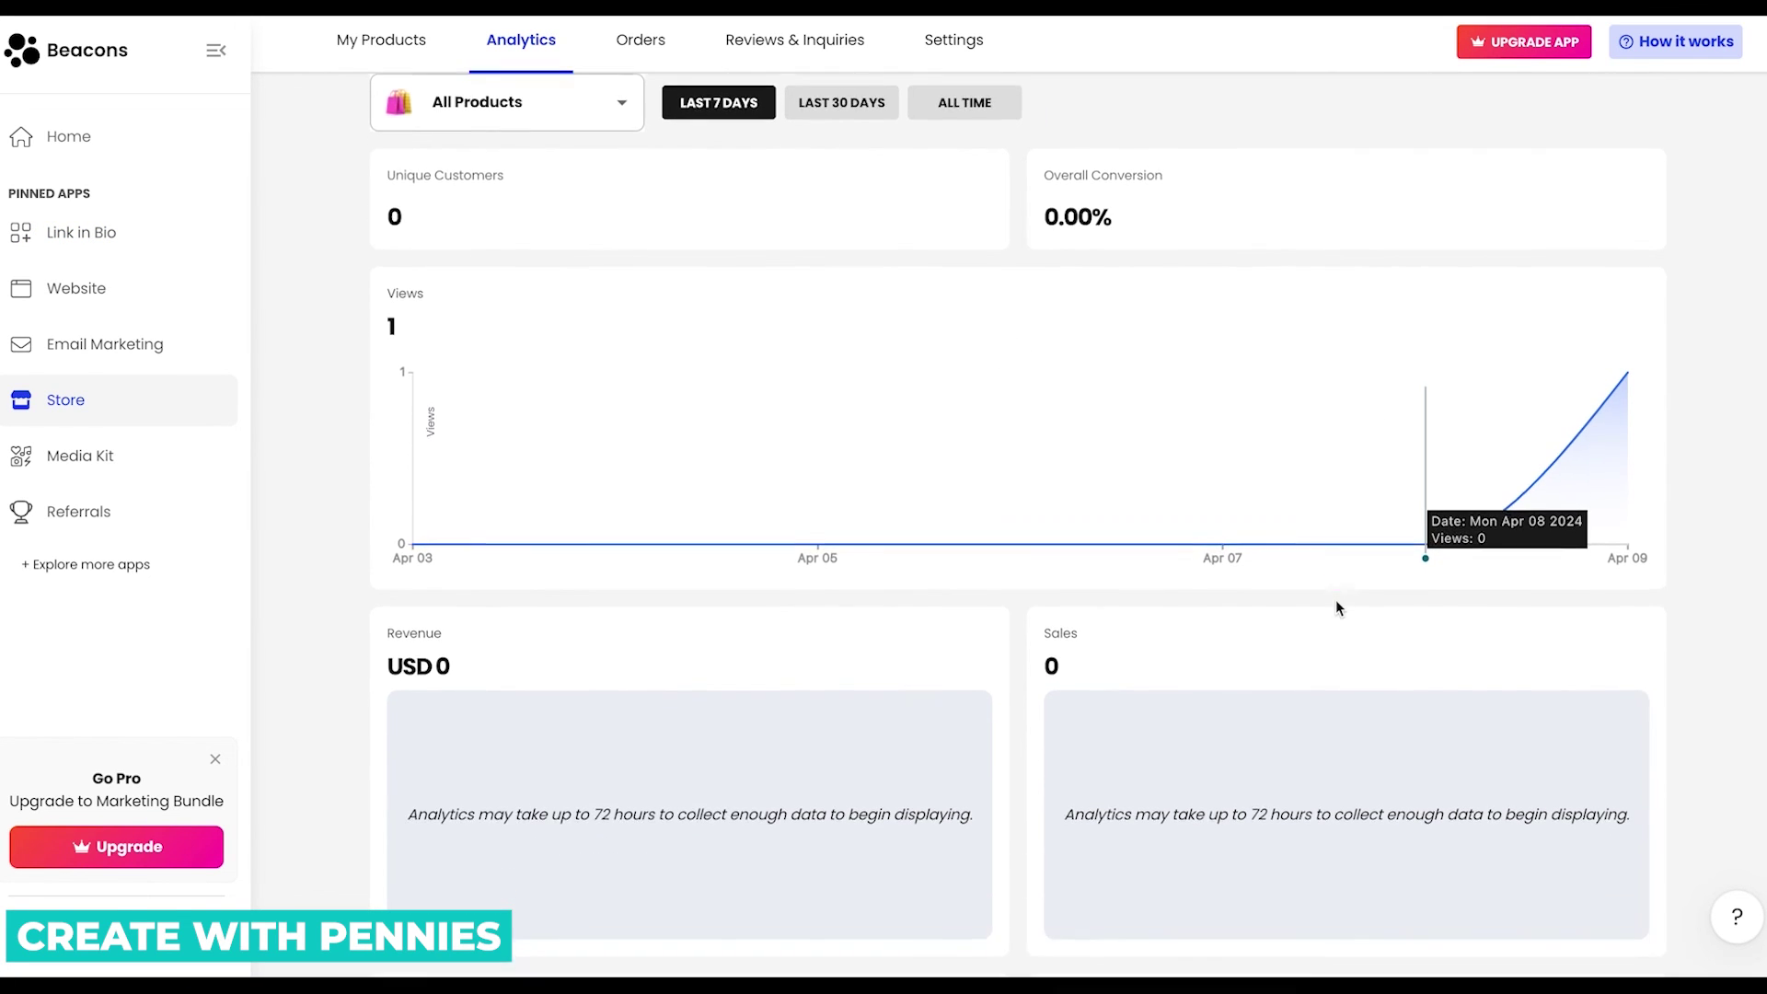
{"action": "scroll", "coordinate": [1334, 599], "scroll_direction": "down", "scroll_amount": 10}
{"action": "scroll", "coordinate": [1334, 599], "scroll_direction": "up", "scroll_amount": 10}
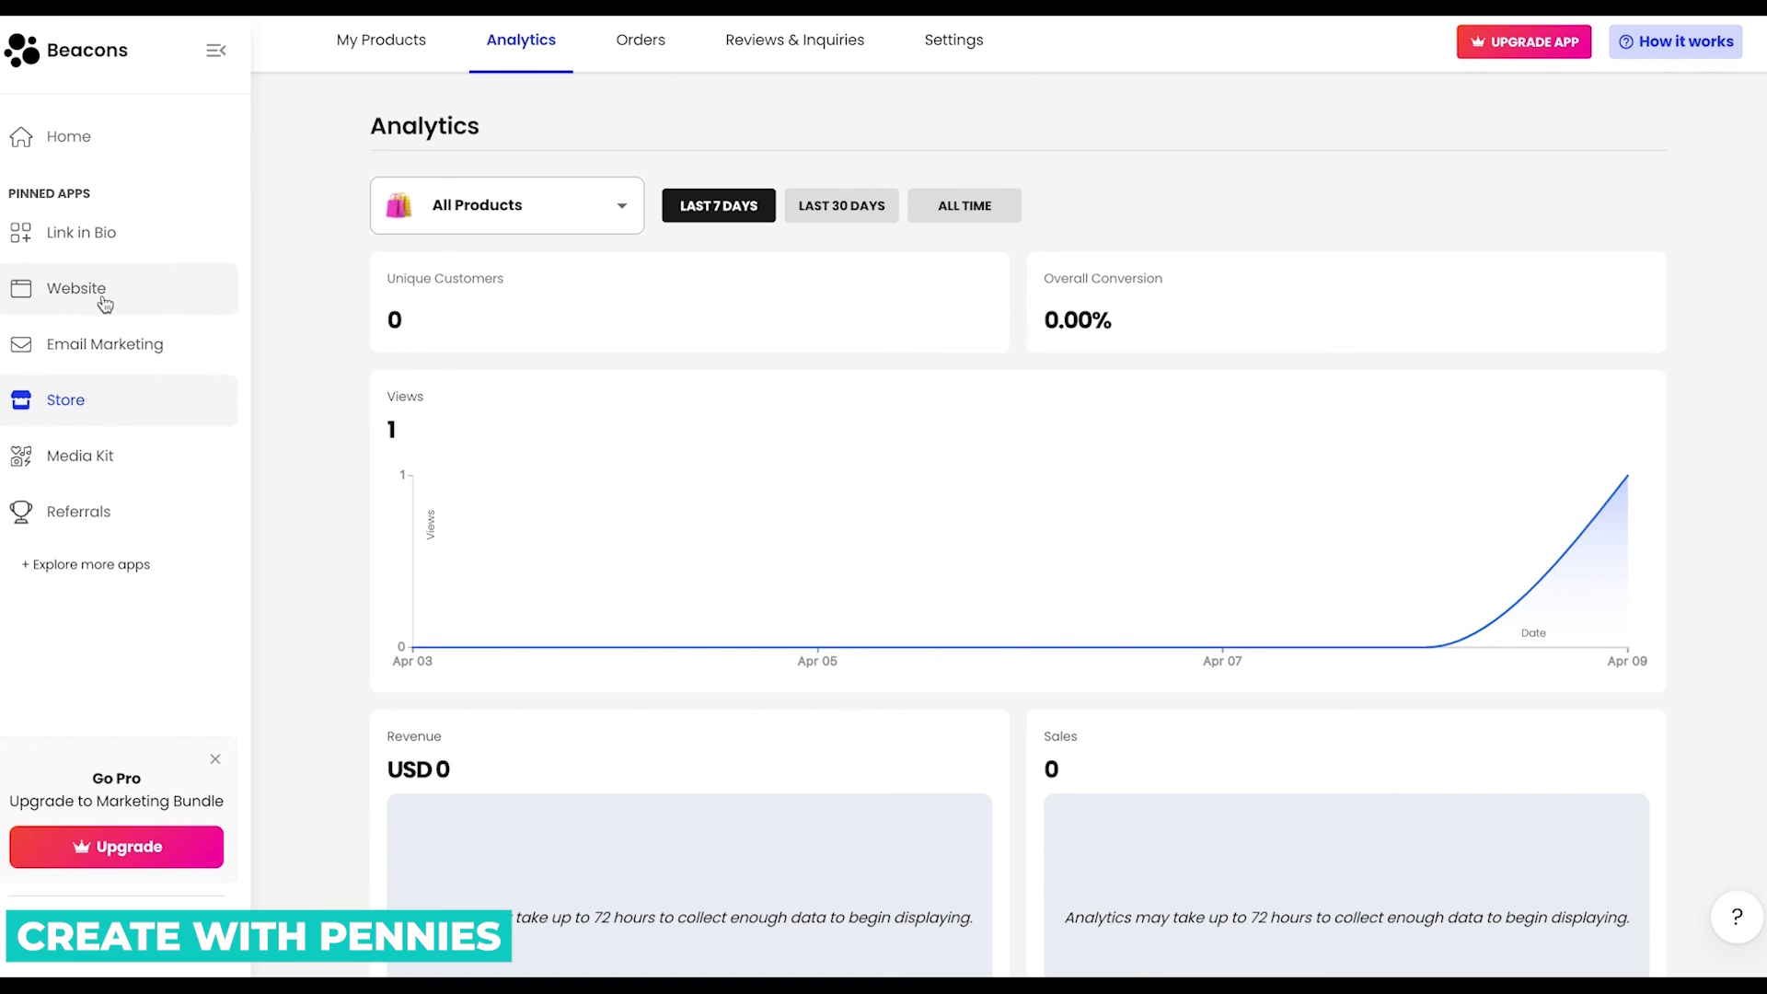
Go back to the Link in Bio editor and scroll the preview through the Shop my products section.
{"action": "left_click", "coordinate": [109, 246]}
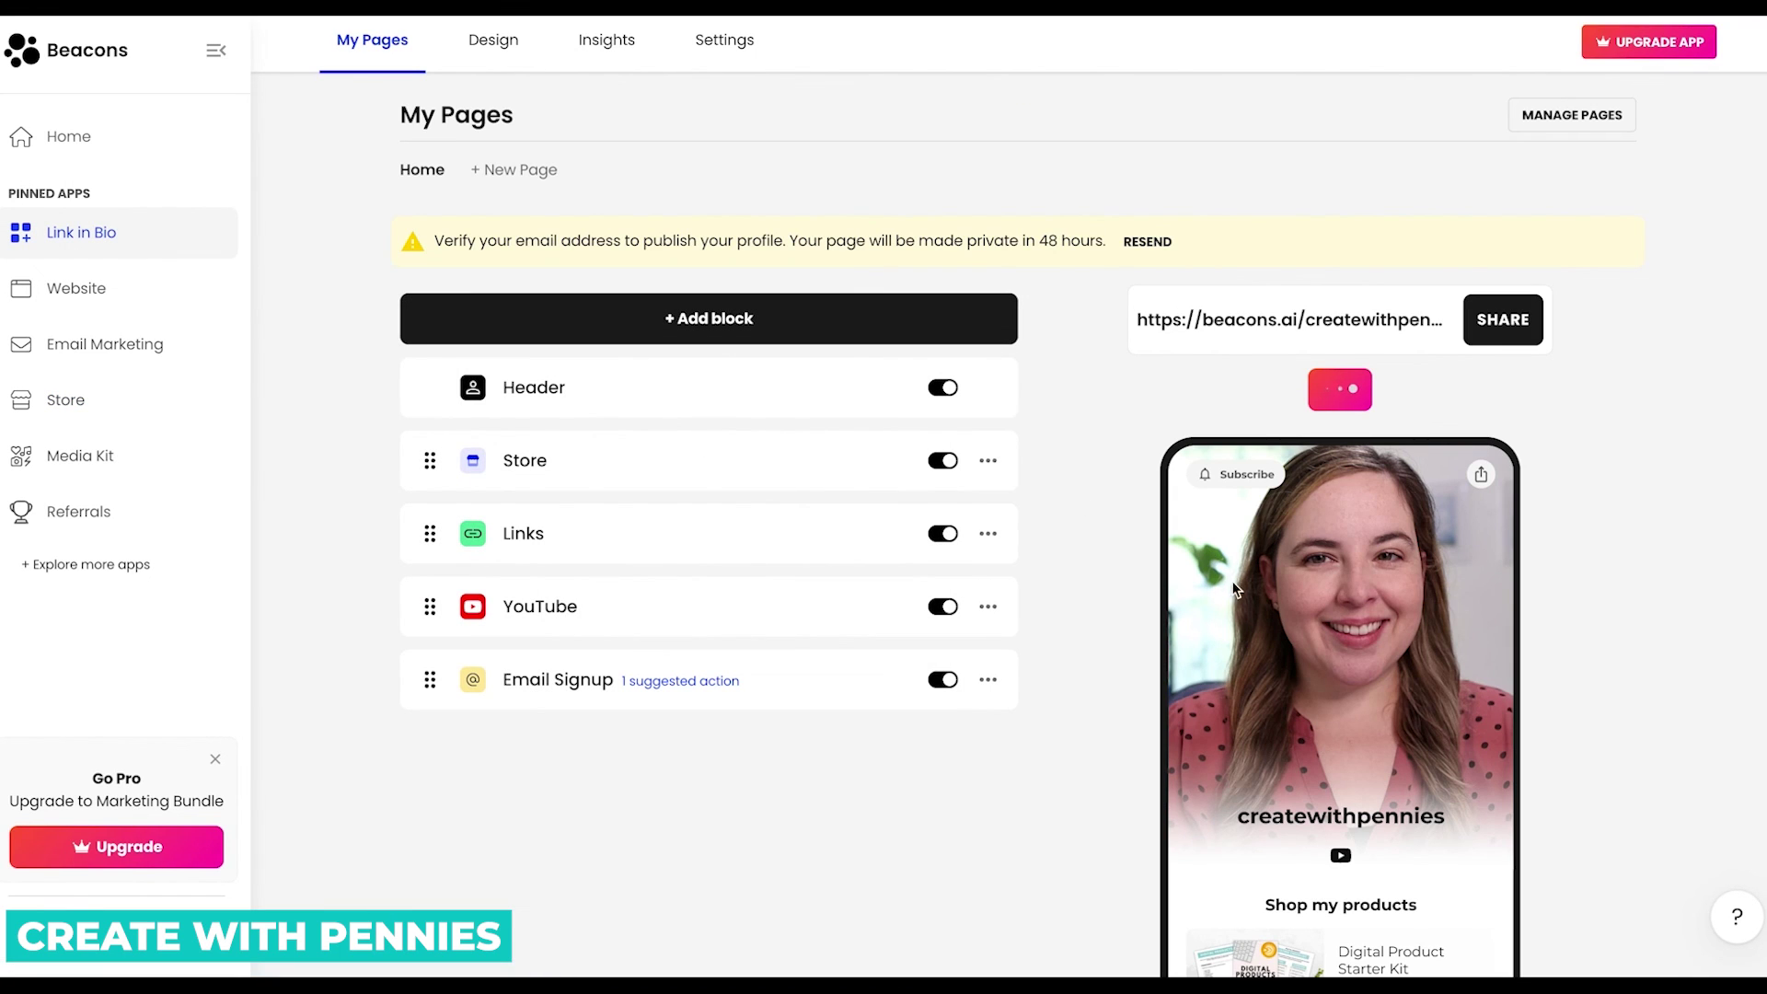
{"action": "scroll", "coordinate": [1229, 575], "scroll_direction": "down", "scroll_amount": 1}
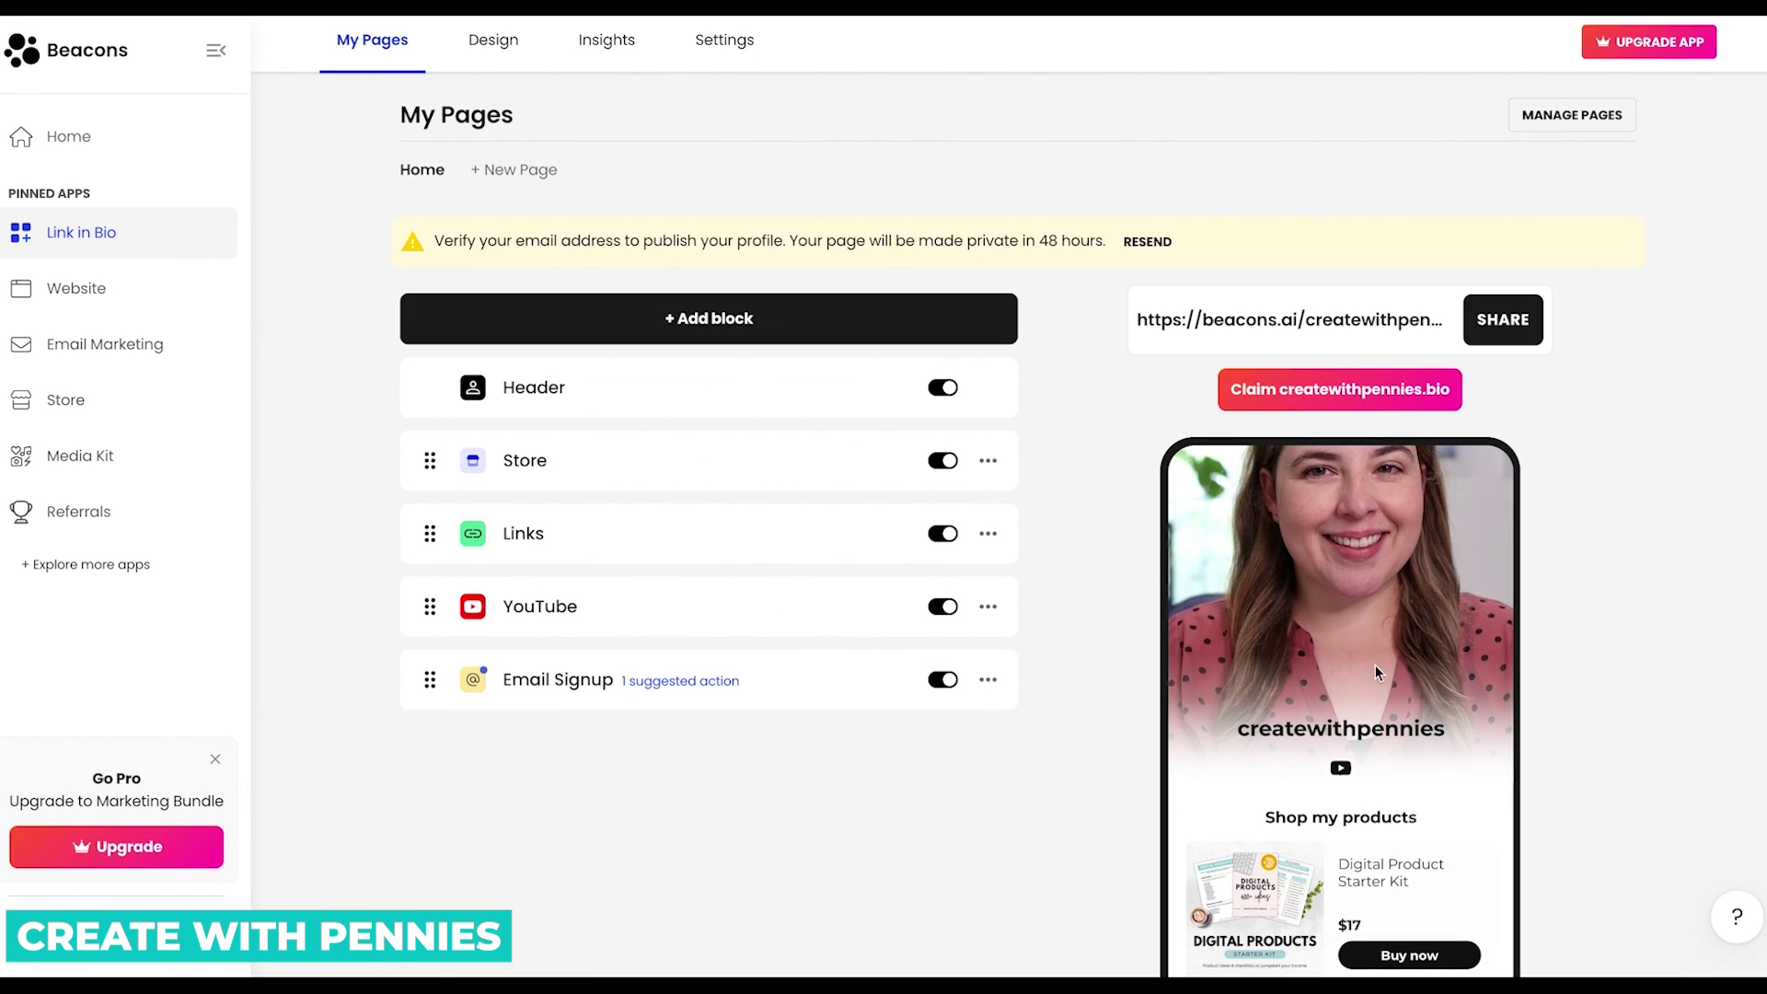
{"action": "scroll", "coordinate": [1371, 658], "scroll_direction": "down", "scroll_amount": 3}
{"action": "scroll", "coordinate": [1367, 654], "scroll_direction": "down", "scroll_amount": 5}
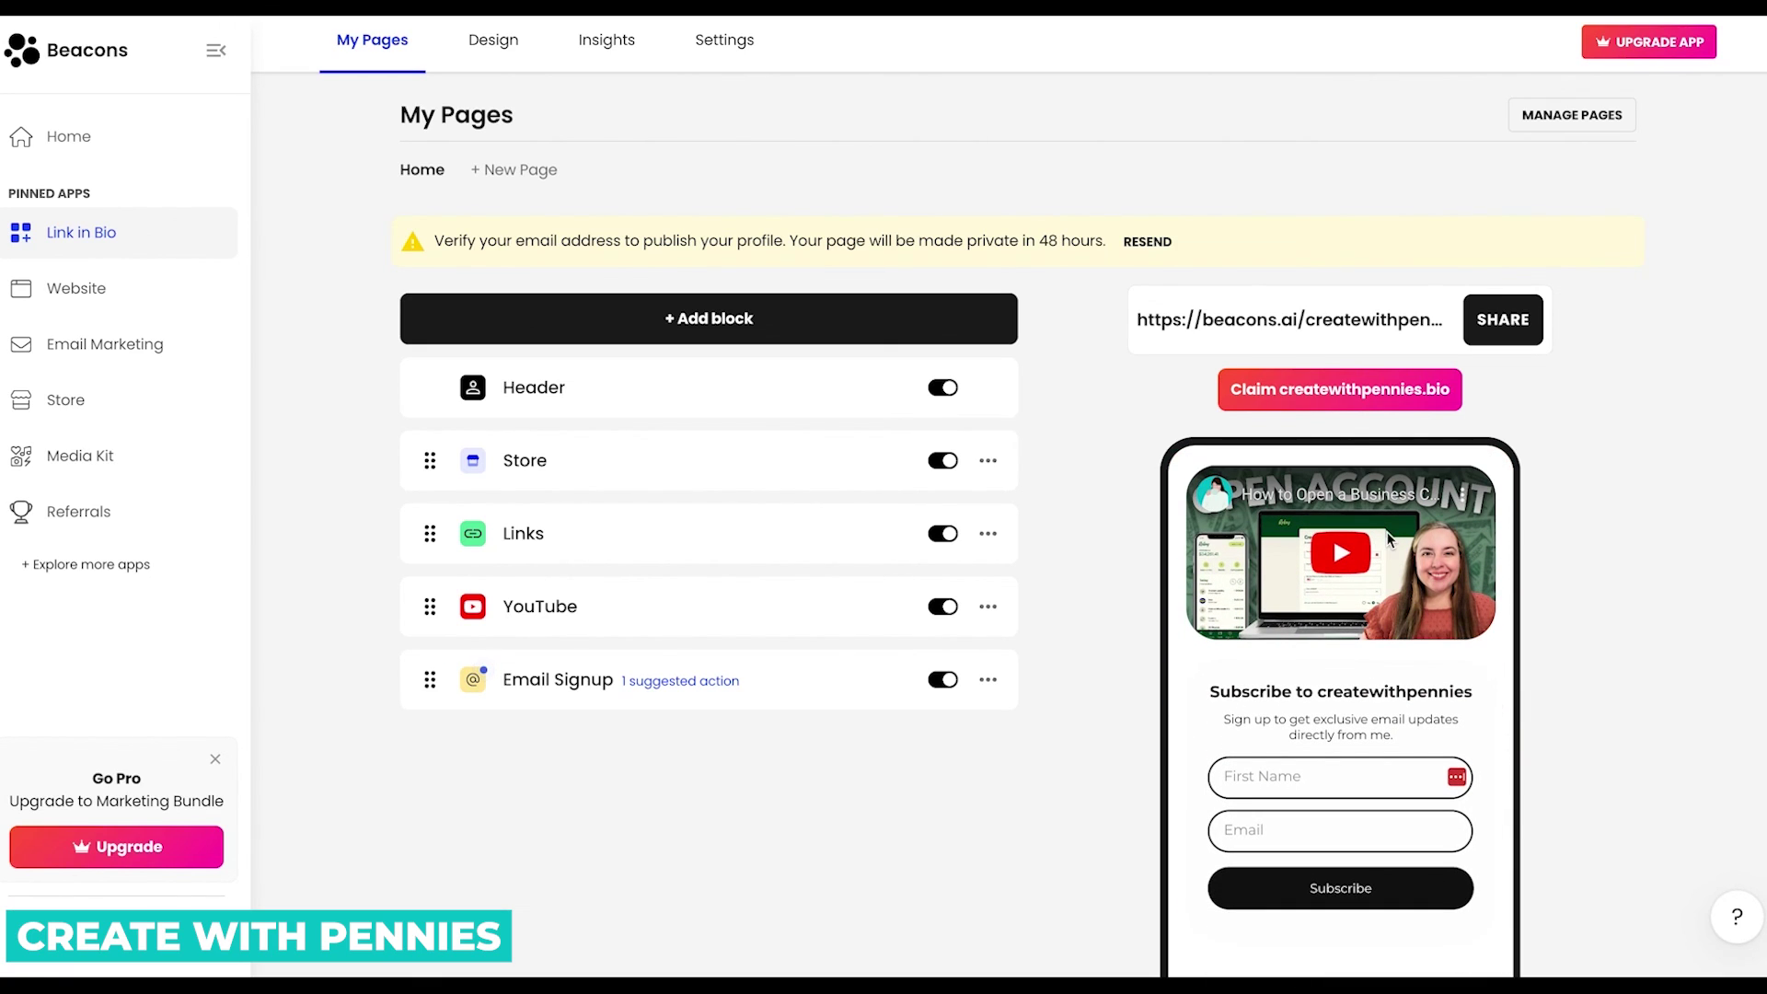
{"action": "scroll", "coordinate": [1344, 626], "scroll_direction": "up", "scroll_amount": 10}
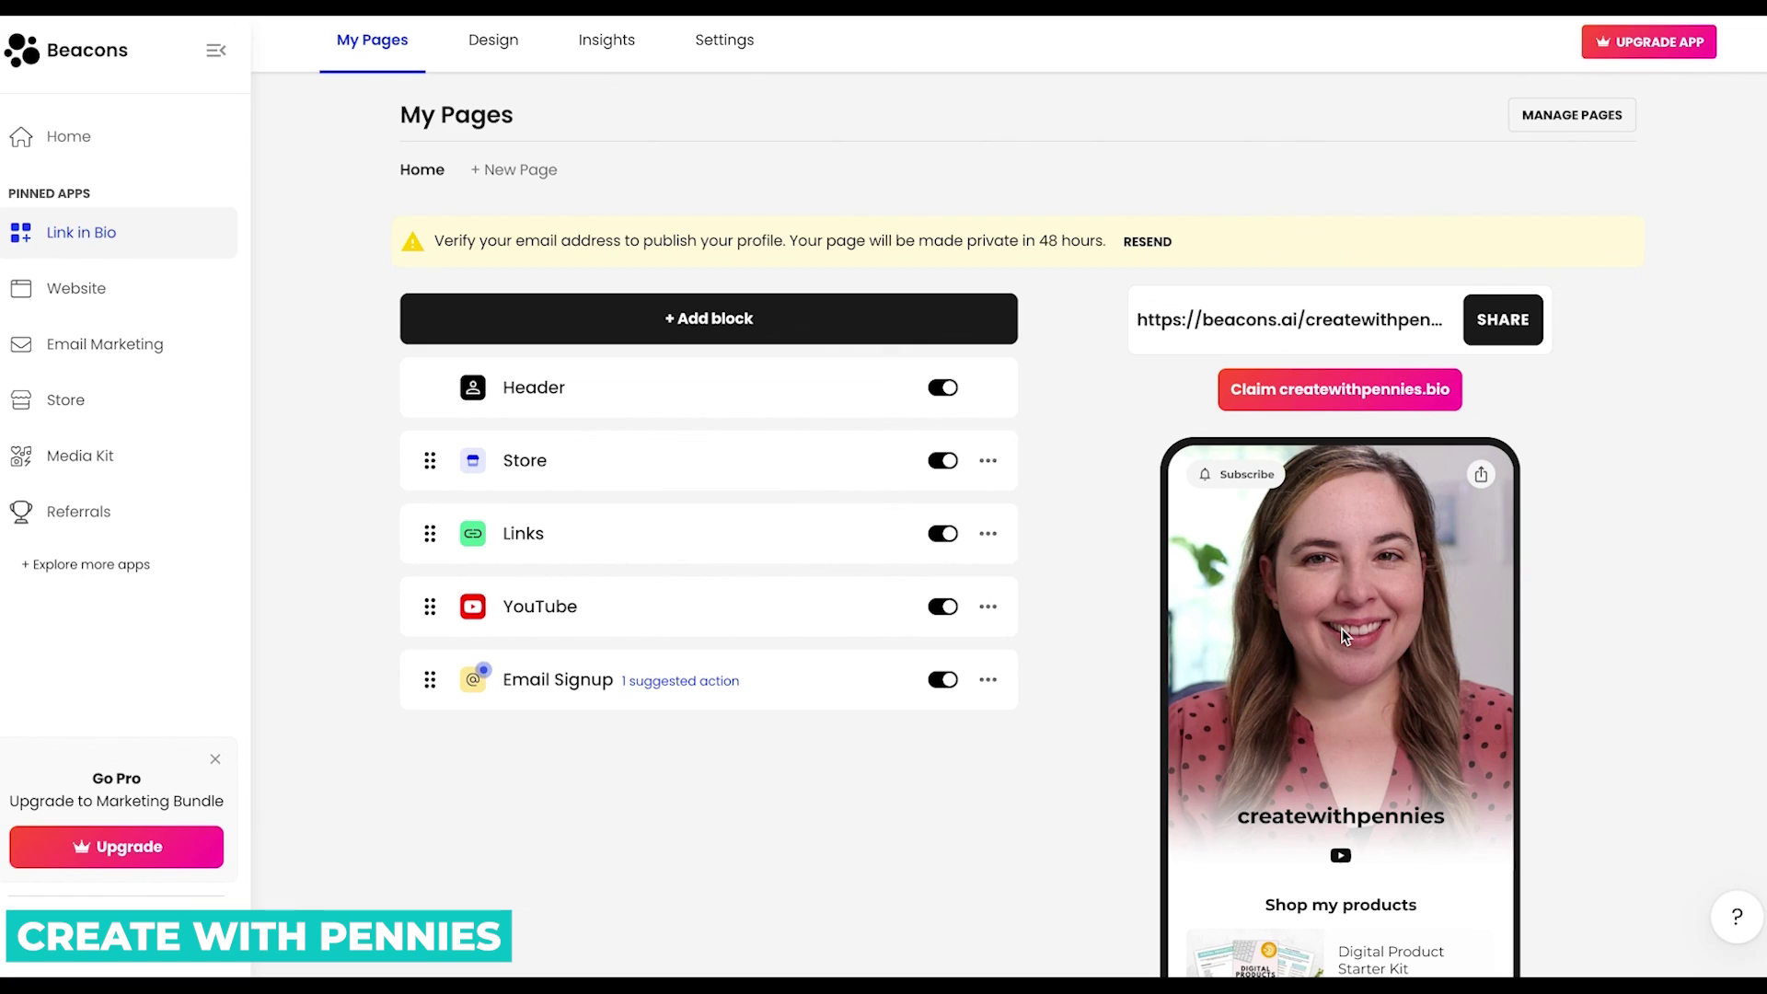